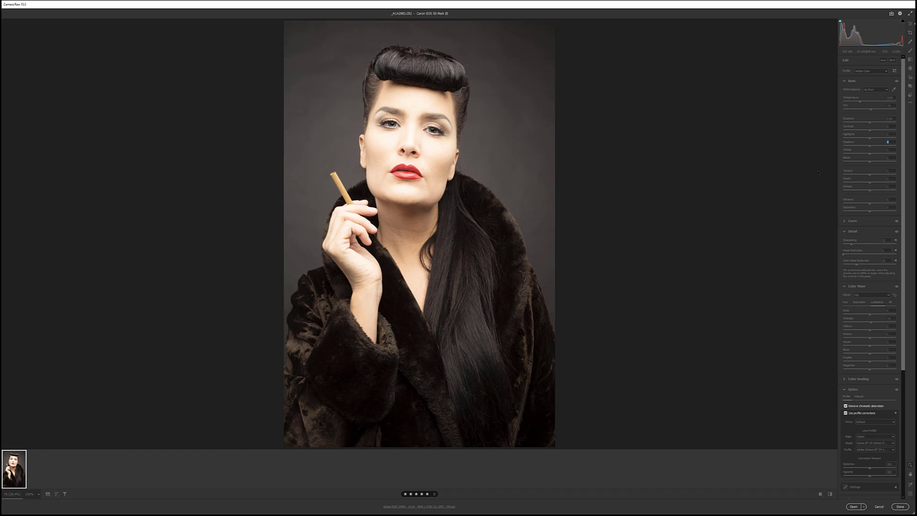
Step: Lower the Highlights to -100 to recover detail in the bright facial skin
left_click(426, 153)
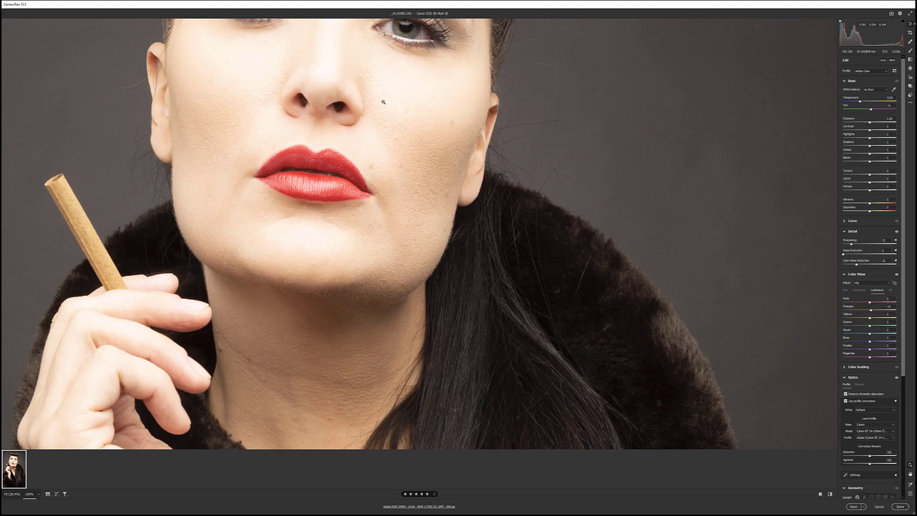
left_click_drag(385, 100, 405, 308)
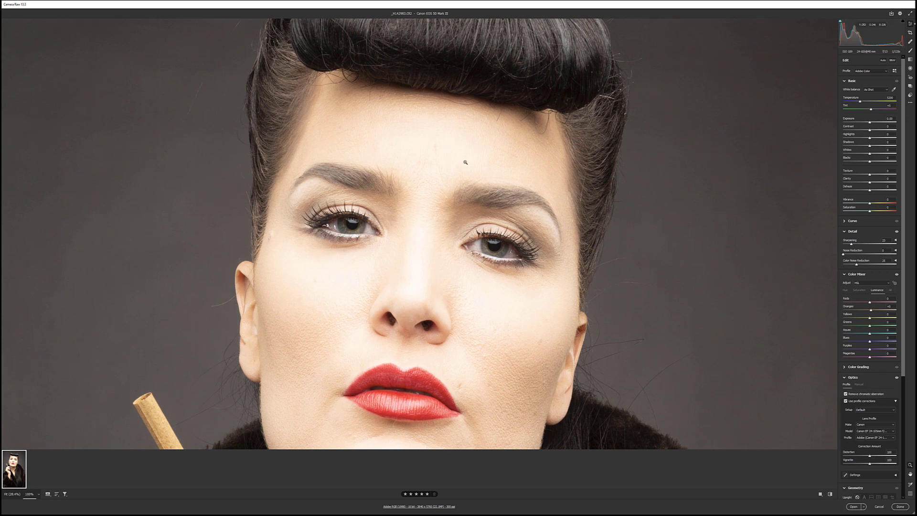
left_click_drag(869, 138, 842, 138)
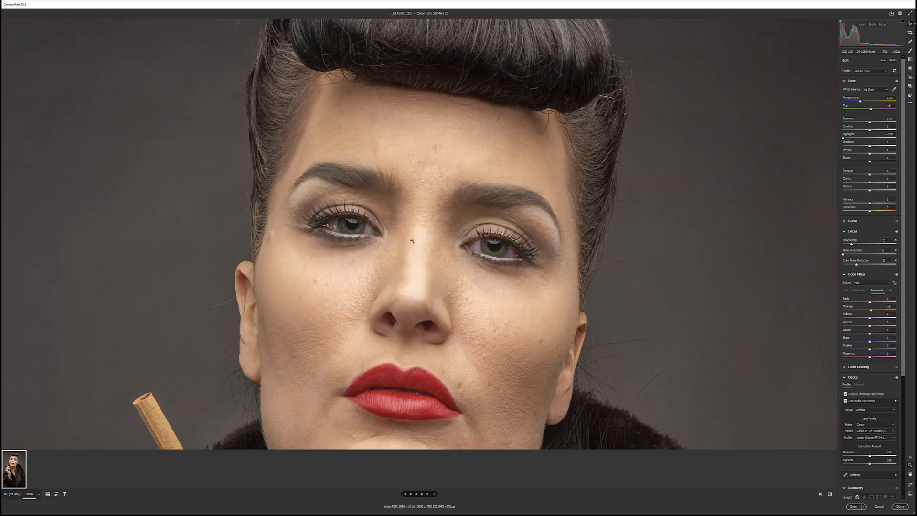
left_click_drag(493, 201, 446, 92)
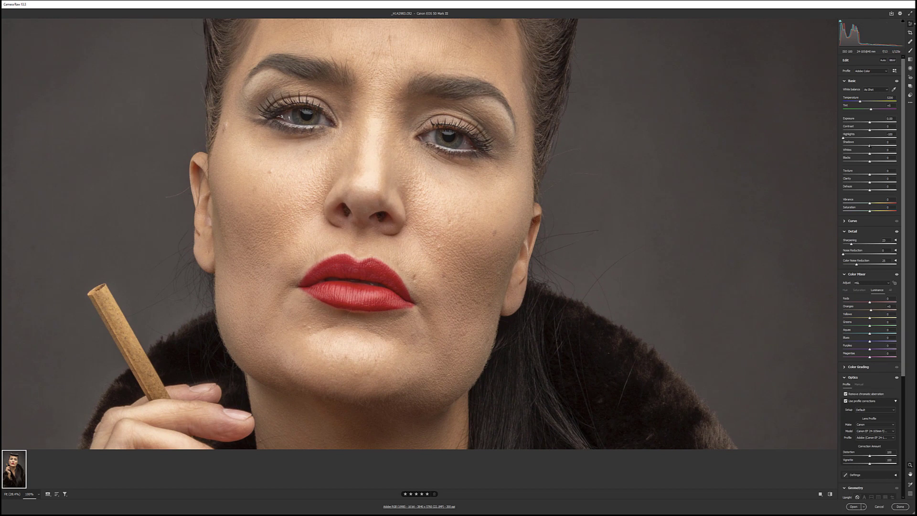
Step: Raise the Shadows slightly to bring out detail in the dark hair and fur coat
left_click_drag(869, 145, 873, 146)
left_click_drag(616, 383, 413, 18)
left_click_drag(461, 215, 485, 315)
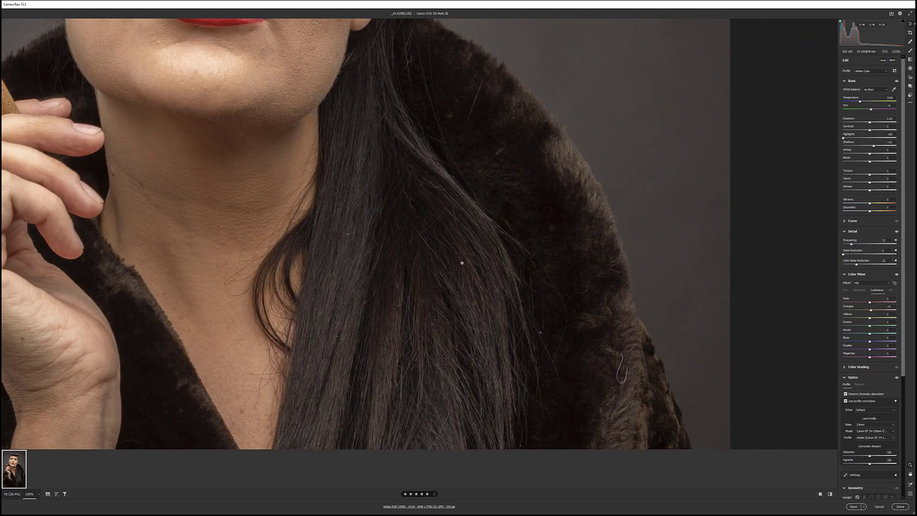
scroll(460, 253, "down", 4)
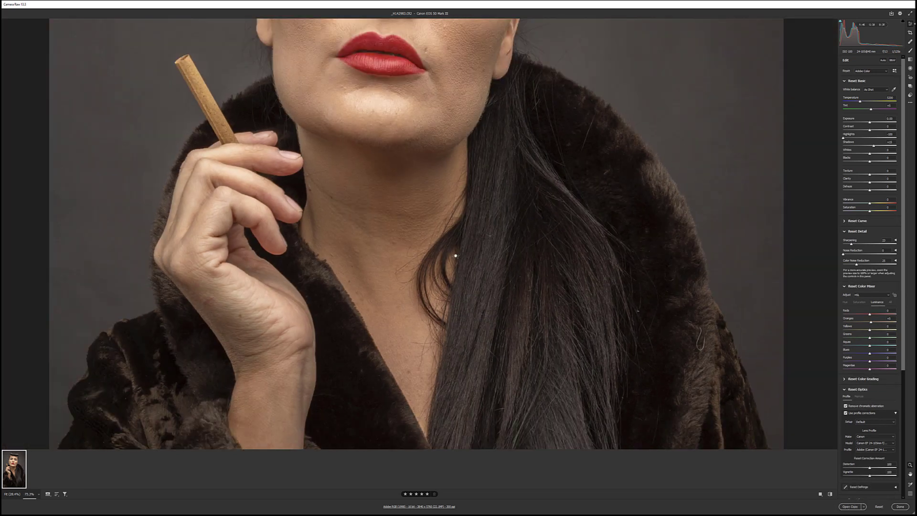
scroll(402, 287, "down", 1)
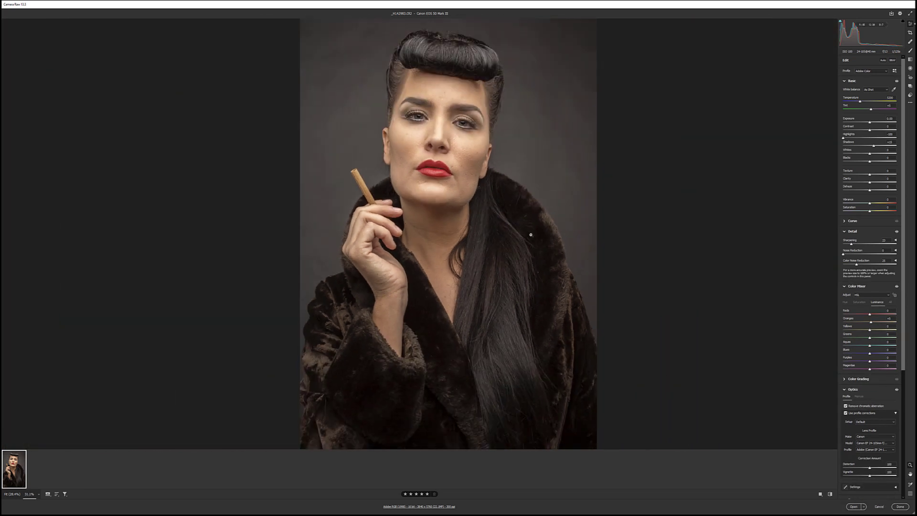
left_click_drag(526, 233, 489, 291)
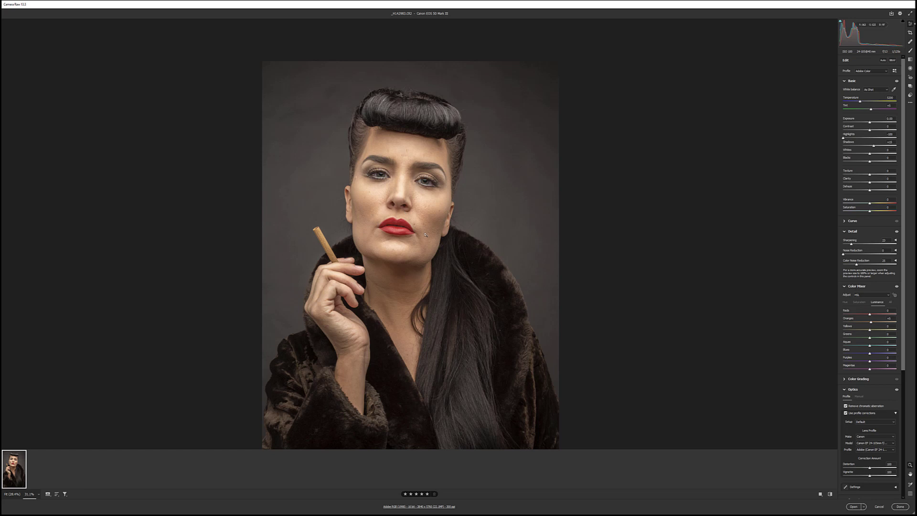
scroll(468, 266, "down", 3)
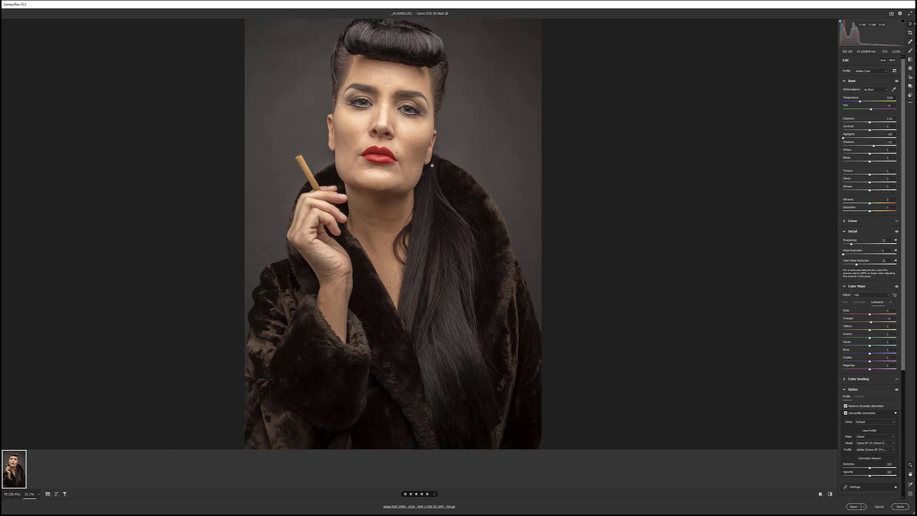
scroll(439, 151, "down", 1)
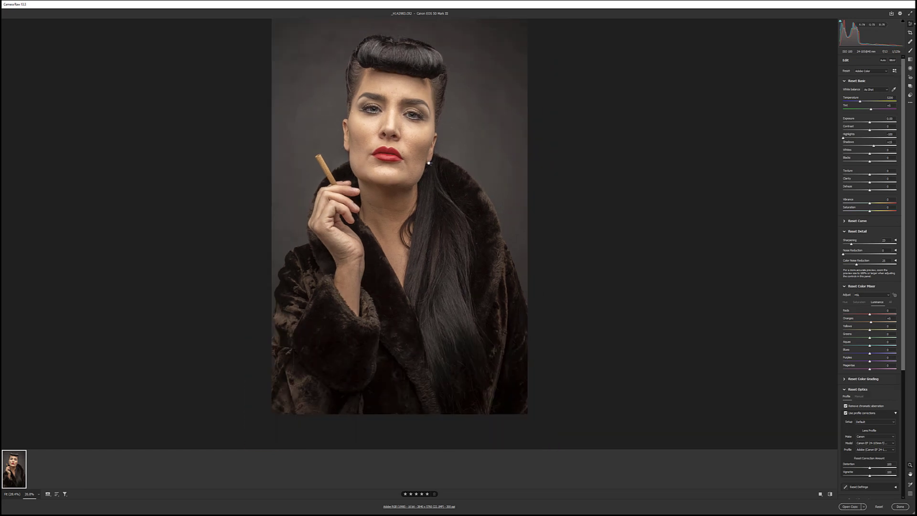
left_click_drag(443, 126, 461, 136)
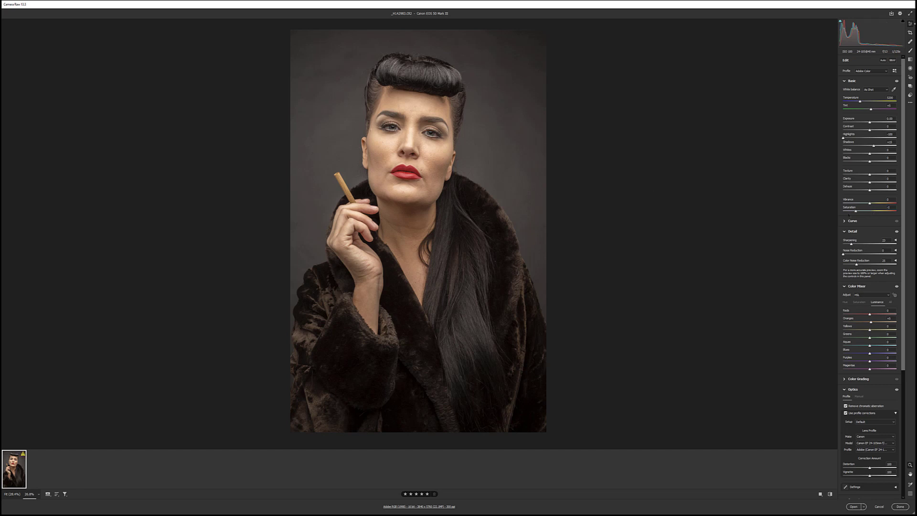
Step: Desaturate the portrait to -100 to judge skin brightness, fine-tune the Oranges luminance, and restore Saturation to 0
left_click_drag(862, 212, 777, 219)
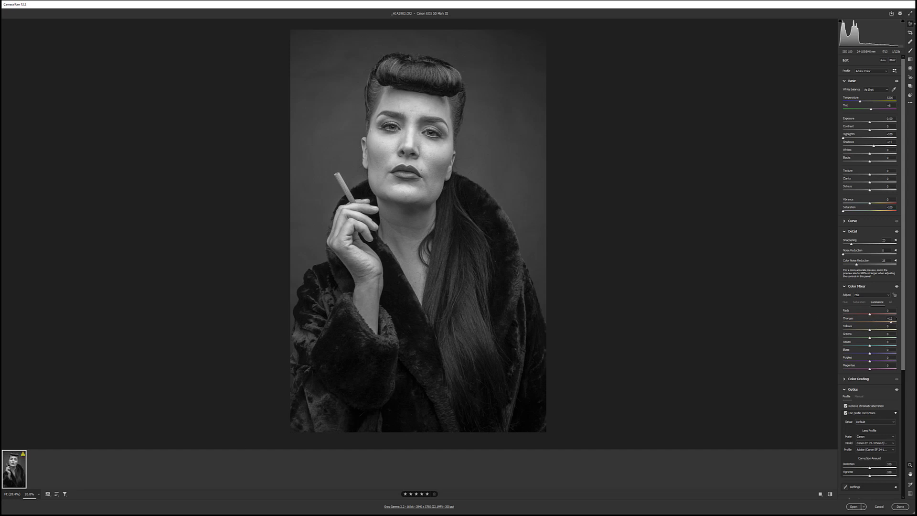
left_click_drag(864, 321, 874, 324)
type("0")
mouse_move(872, 323)
left_mouse_down()
mouse_move(843, 322)
mouse_move(896, 322)
mouse_move(857, 323)
mouse_move(892, 323)
mouse_move(870, 318)
left_mouse_up()
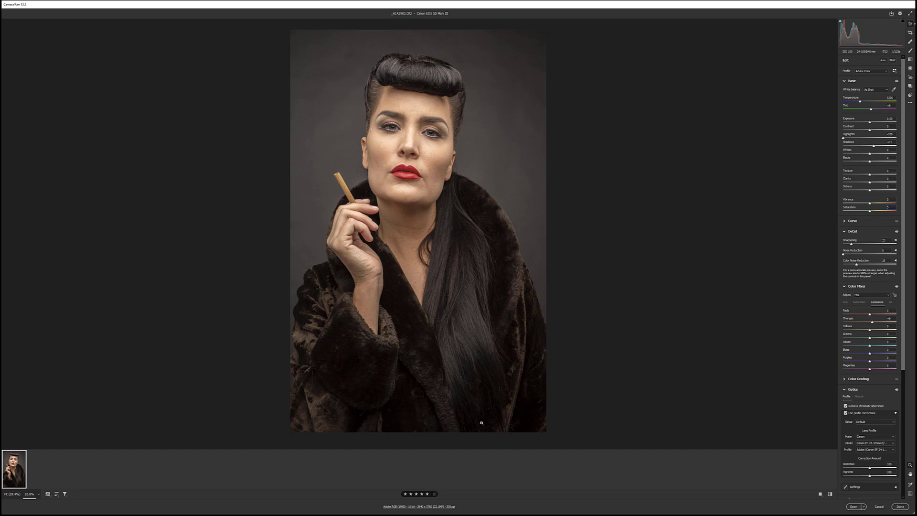
Step: Confirm the workflow output options with Adobe RGB (1998) at 16 bits per channel and open the photo in Photoshop
left_click(383, 507)
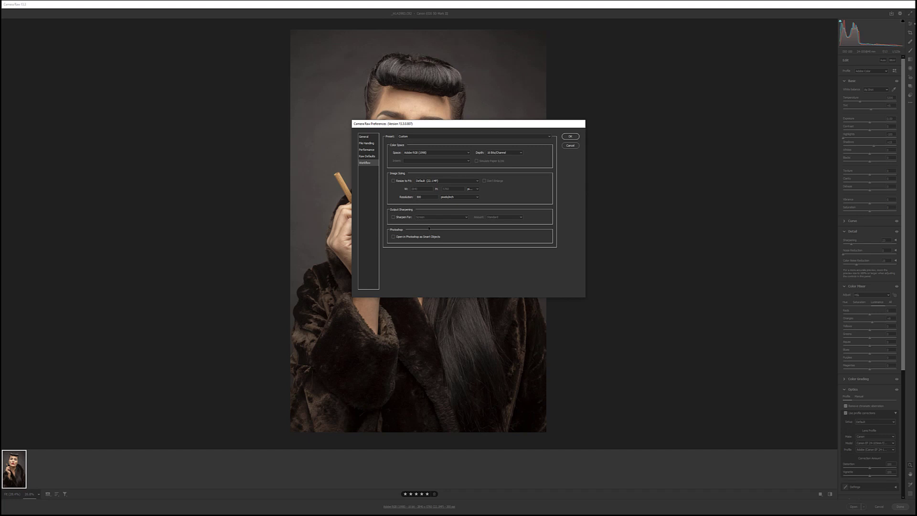
left_click(574, 136)
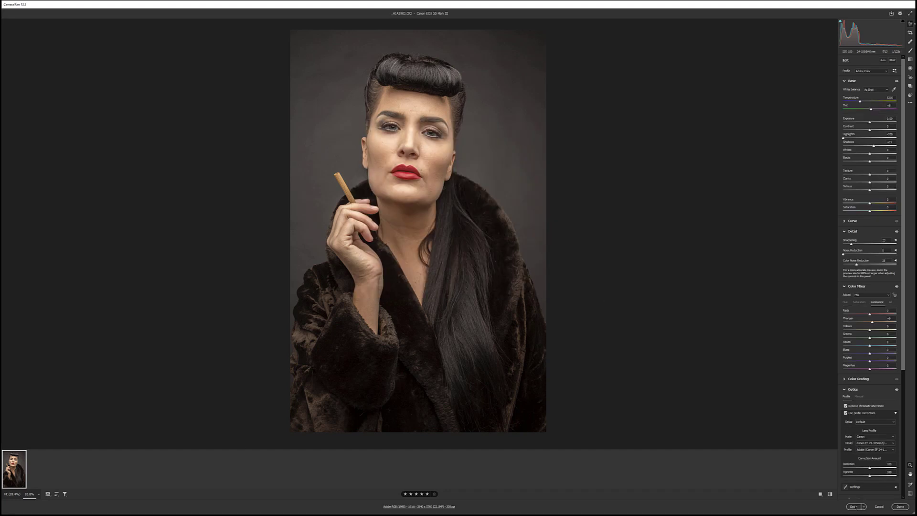
left_click(853, 506)
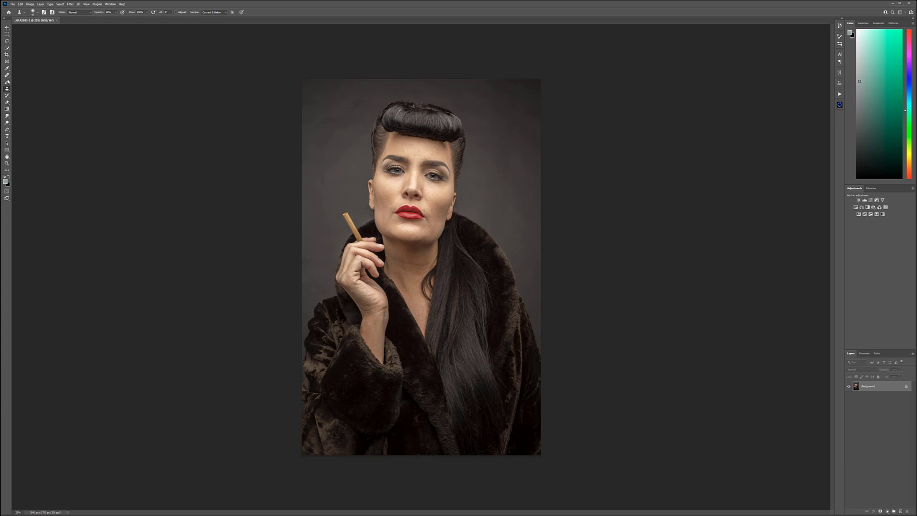
Step: Crop a narrow strip off the bottom of the portrait and switch to the Move tool
left_click(6, 54)
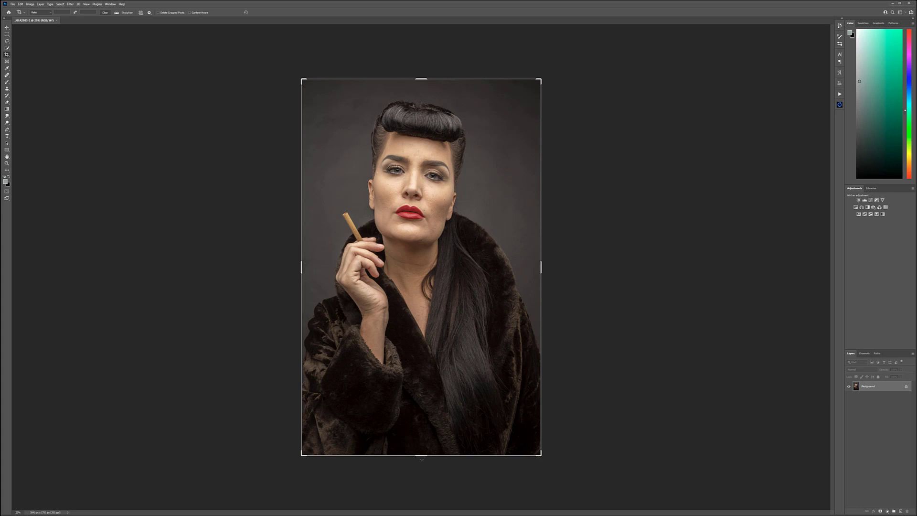
left_click_drag(421, 455, 422, 409)
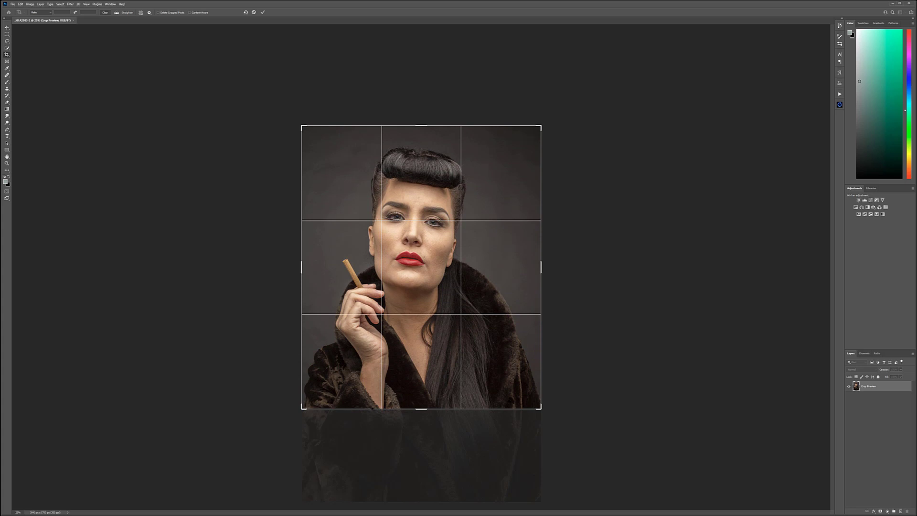
left_click_drag(423, 410, 427, 440)
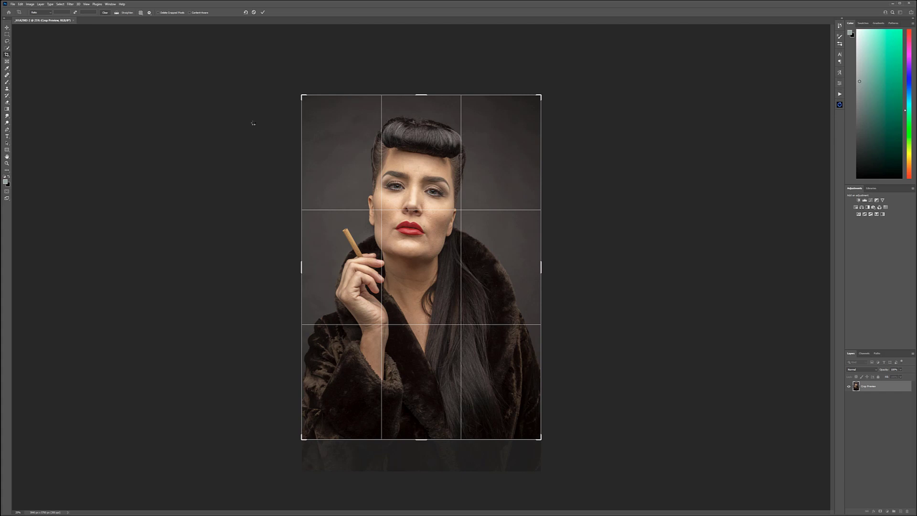
key("Return")
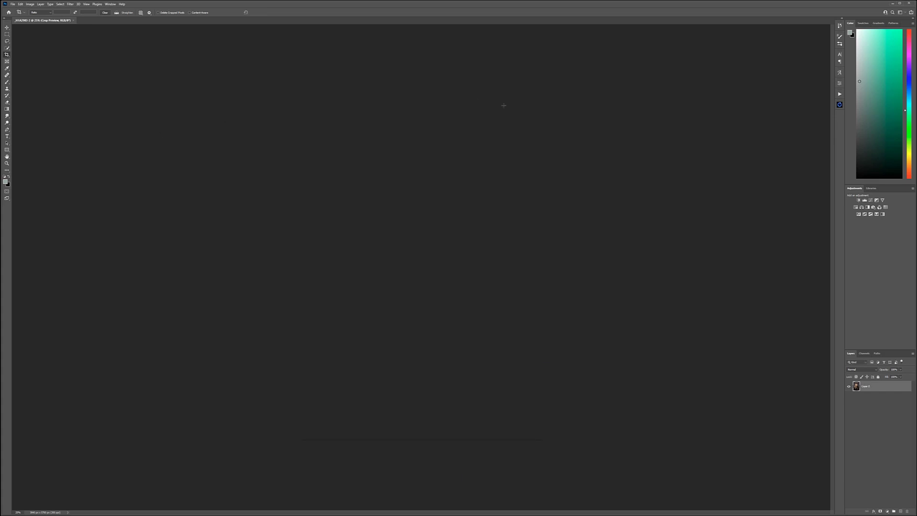
left_click(7, 27)
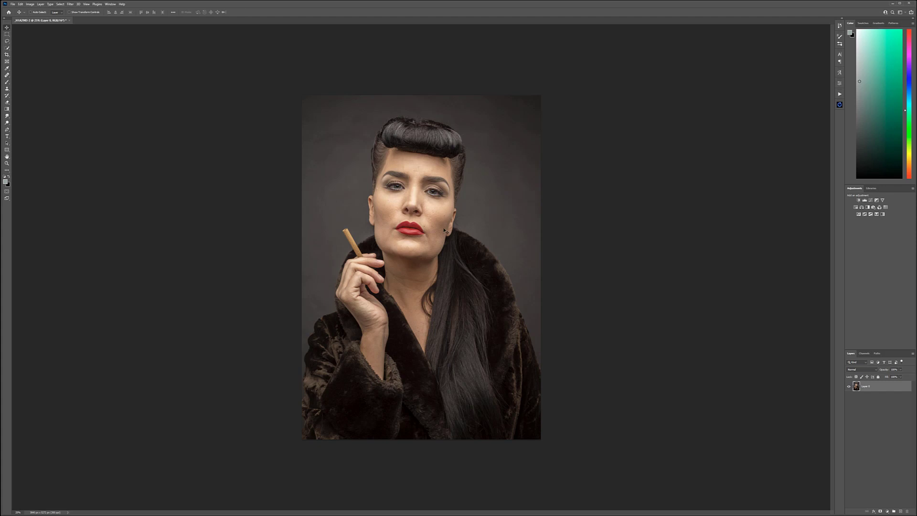
Step: Duplicate the portrait layer and name the copy "retouch"
scroll(435, 232, "up", 3)
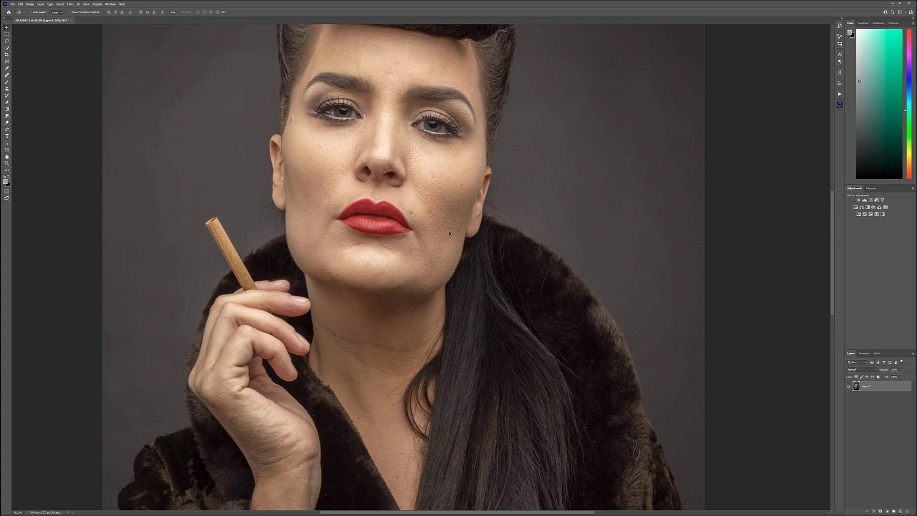
scroll(446, 224, "up", 1)
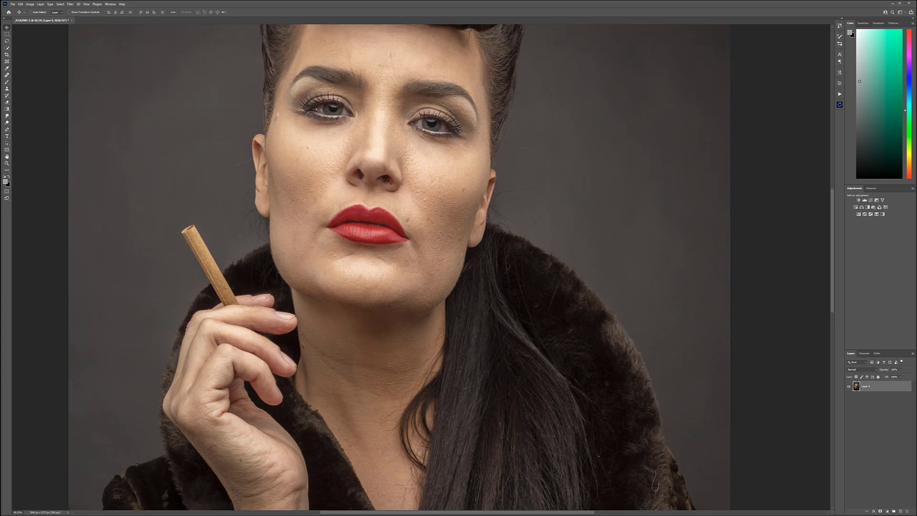
left_click_drag(391, 184, 436, 261)
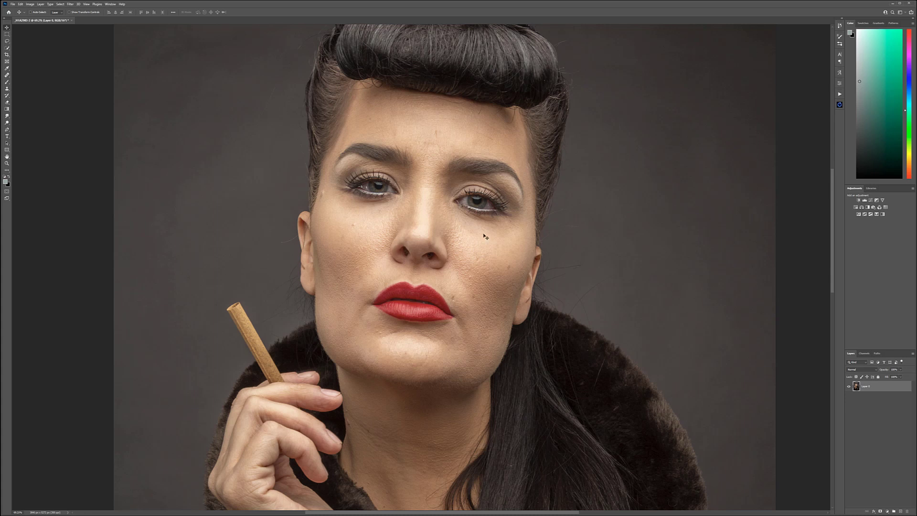
scroll(490, 235, "down", 4)
scroll(500, 315, "down", 3)
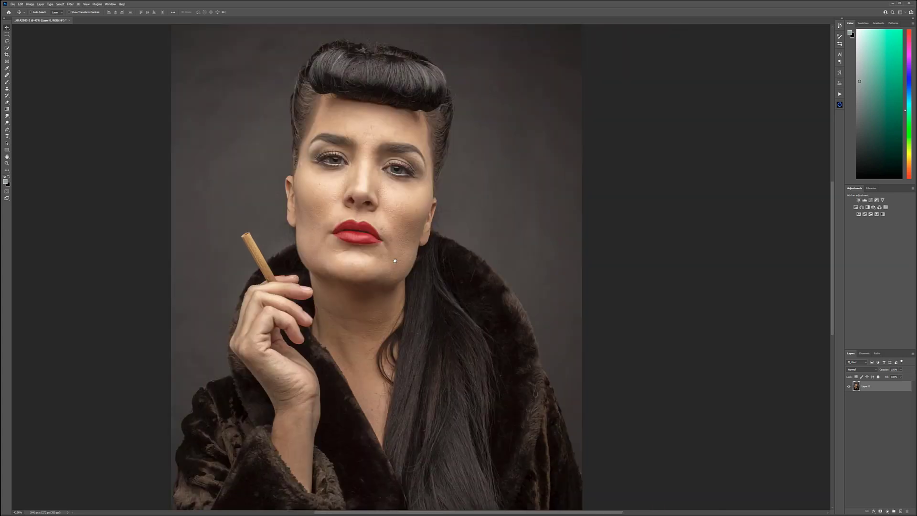
scroll(415, 249, "up", 2)
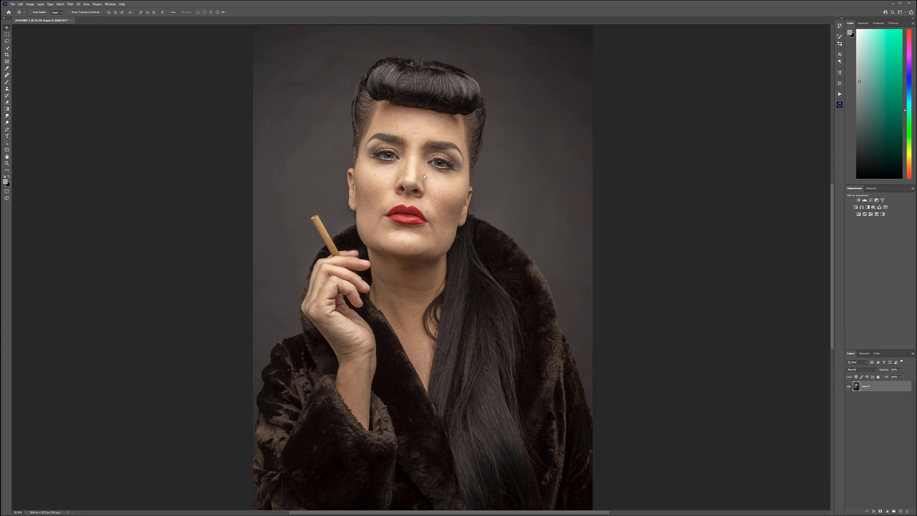
left_click_drag(875, 386, 901, 511)
type("Hi")
key("Return")
Step: Apply the Retouch4me Heal filter to the retouch layer with Sensitivity 100 and Make Mask enabled, and inspect the healed facial skin
left_click(97, 4)
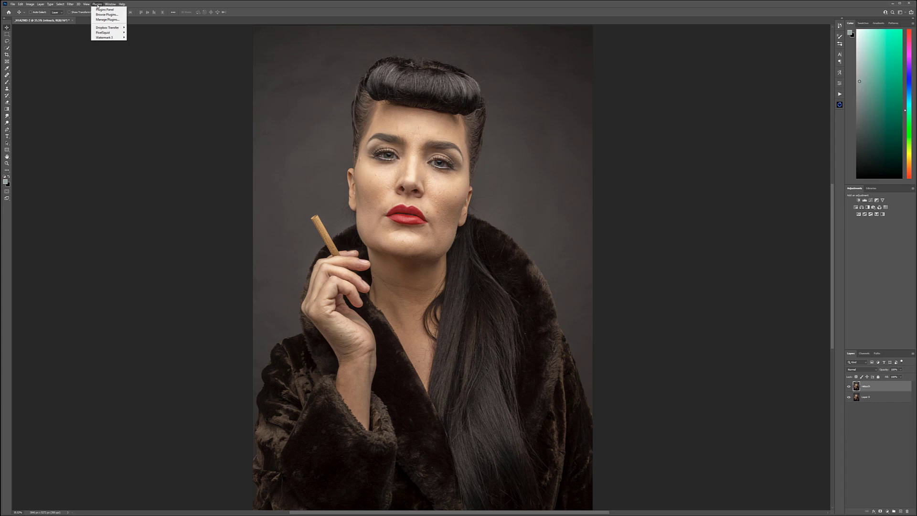
mouse_move(69, 4)
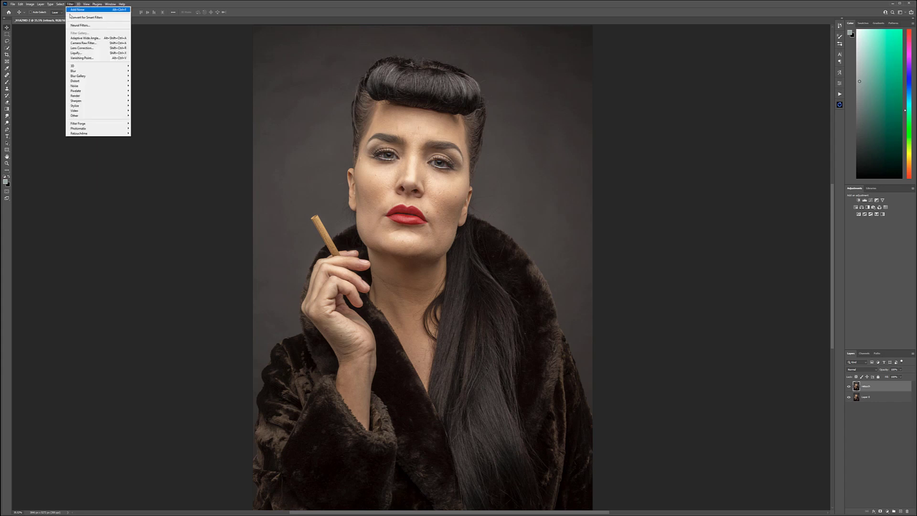
mouse_move(110, 134)
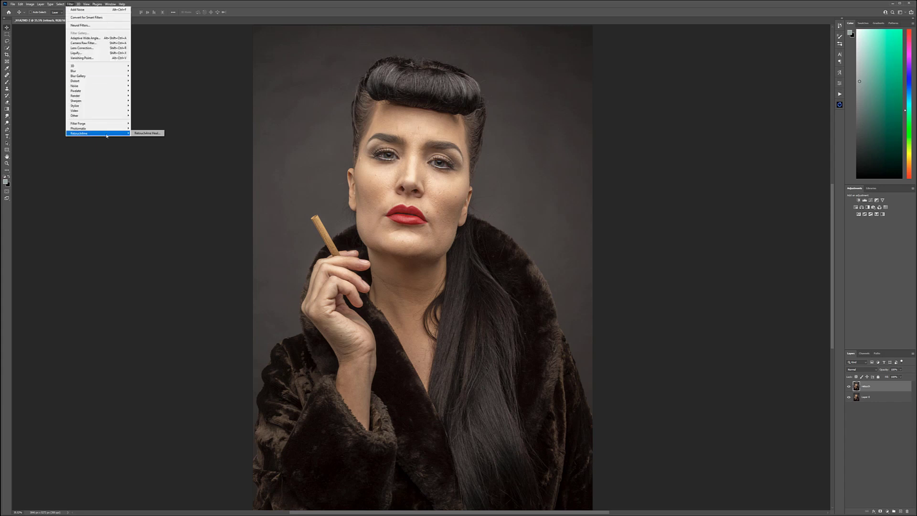
left_click(145, 135)
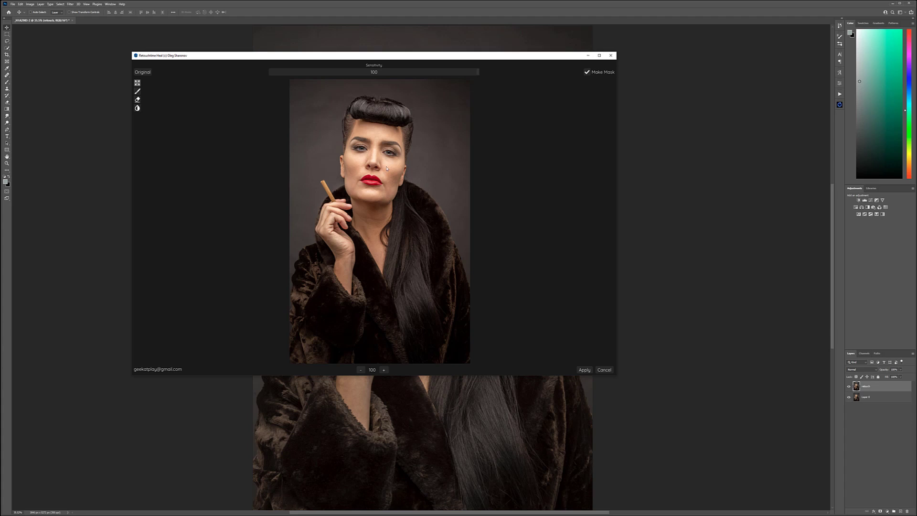
scroll(382, 168, "up", 4)
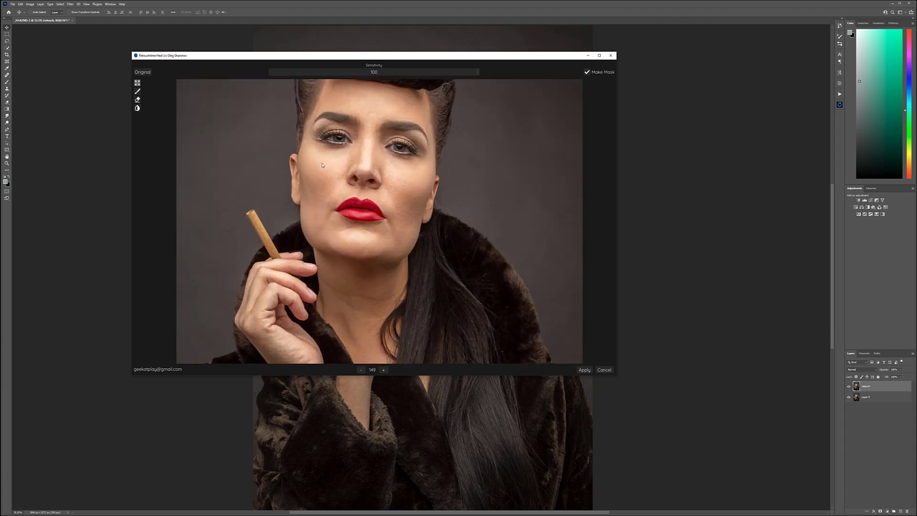
scroll(405, 160, "down", 1)
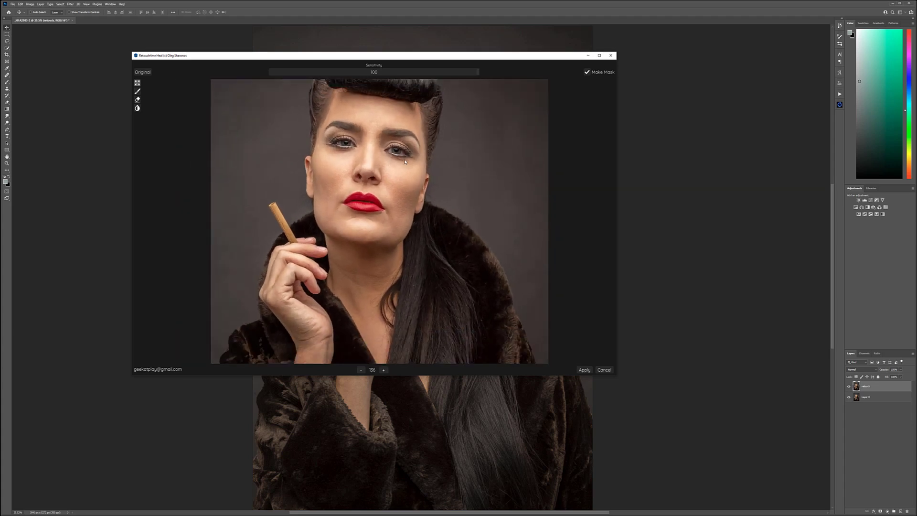
left_click(584, 372)
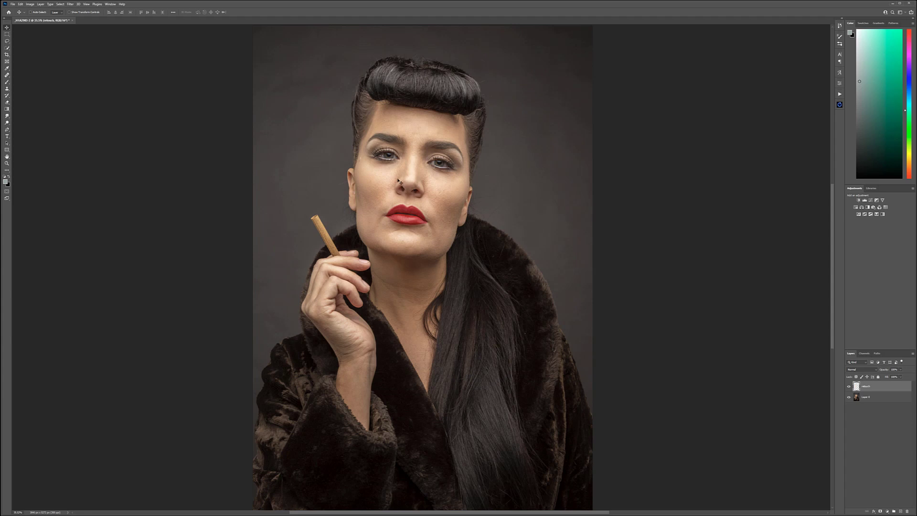
scroll(435, 133, "up", 2)
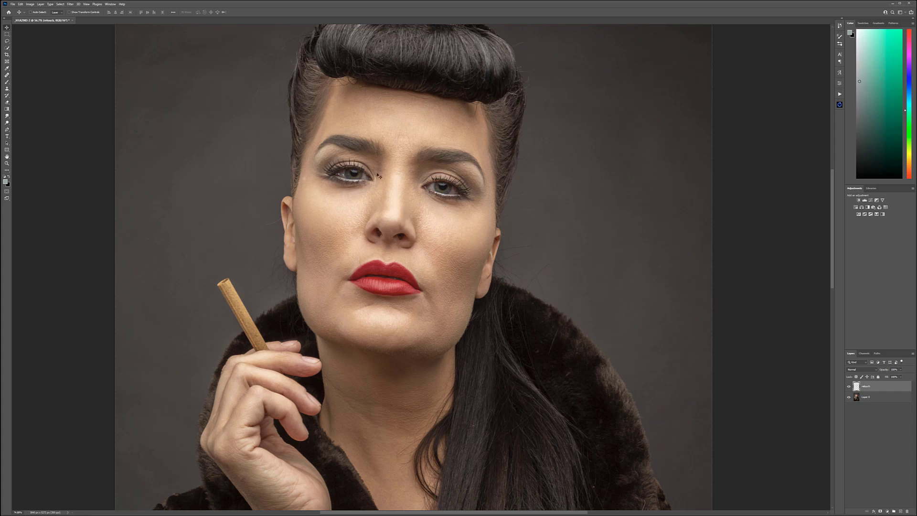
scroll(308, 186, "up", 2)
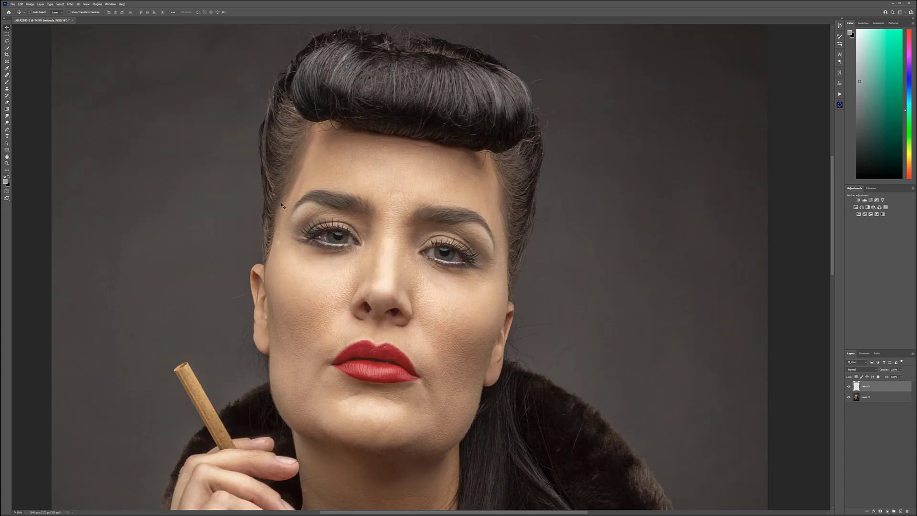
Step: Isolate the retouch layer by temporarily hiding the base portrait, and examine the healed patches across the whole image
scroll(276, 245, "up", 4)
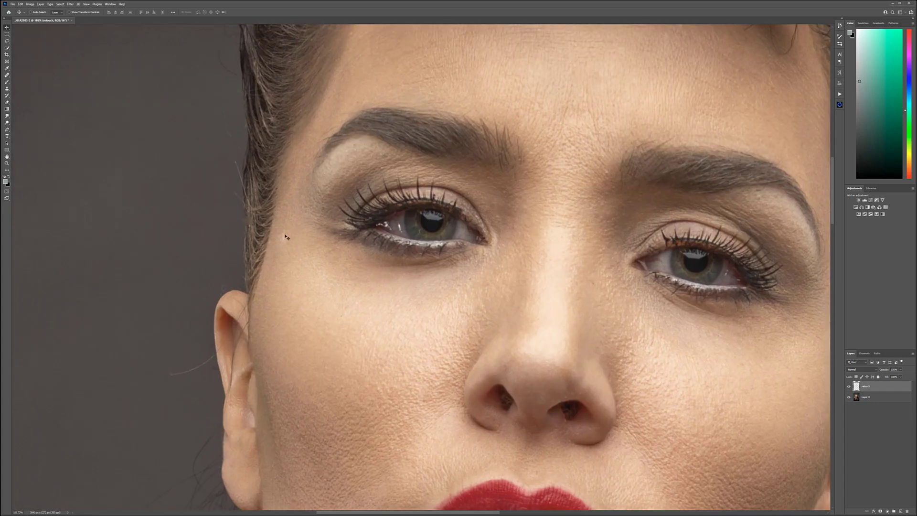
left_click(849, 398)
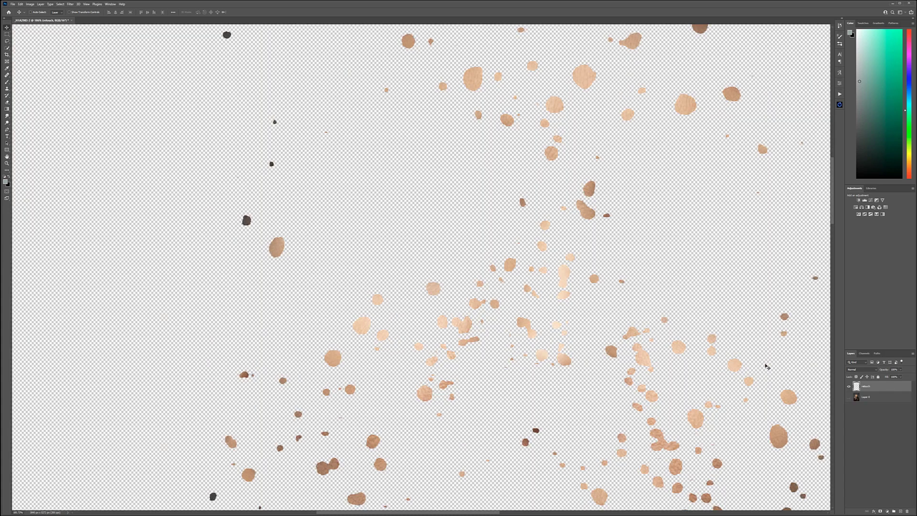
scroll(493, 256, "down", 3)
scroll(493, 255, "down", 1)
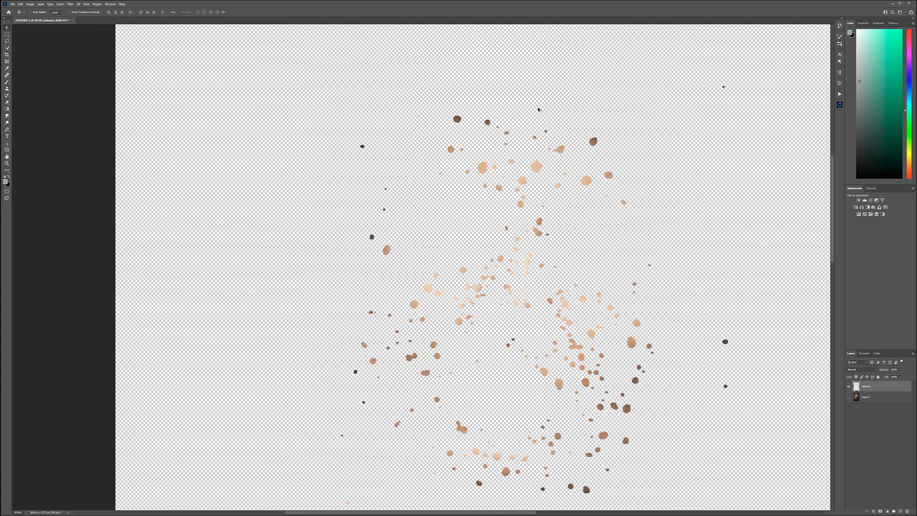
left_click_drag(673, 318, 659, 124)
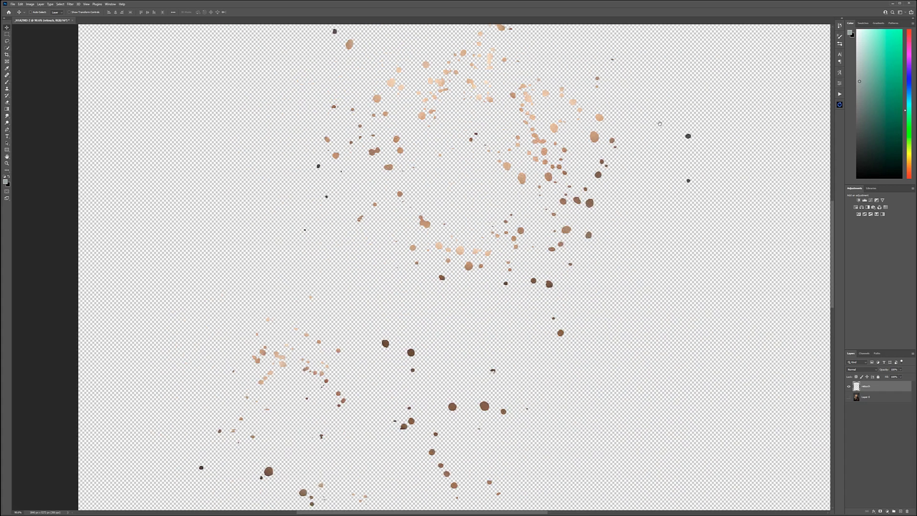
scroll(557, 275, "down", 4)
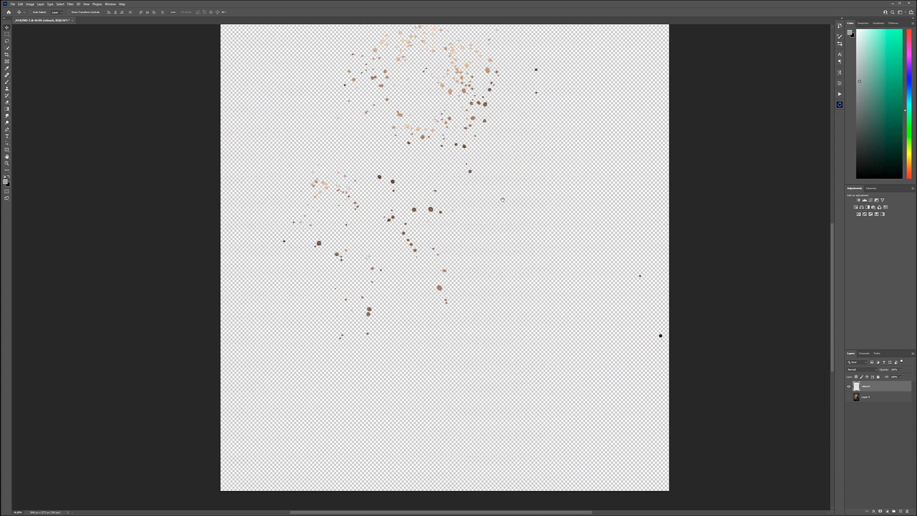
left_click_drag(519, 150, 534, 293)
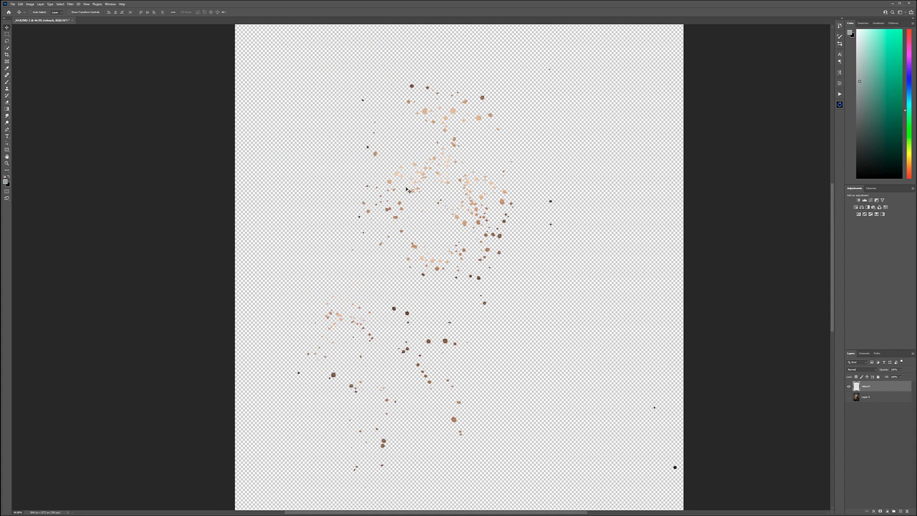
left_click(849, 397)
Step: Compare the facial skin with and without the retouch layer by switching its visibility
scroll(489, 160, "up", 2)
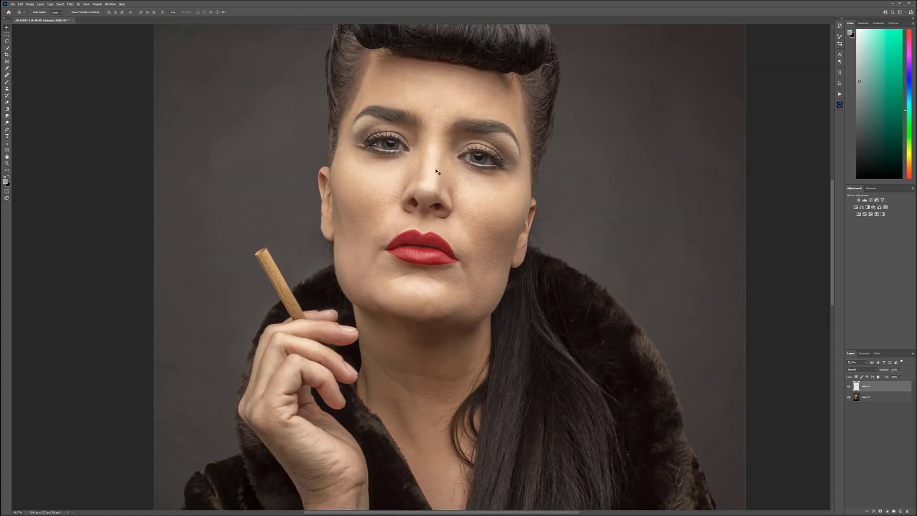
scroll(487, 160, "up", 1)
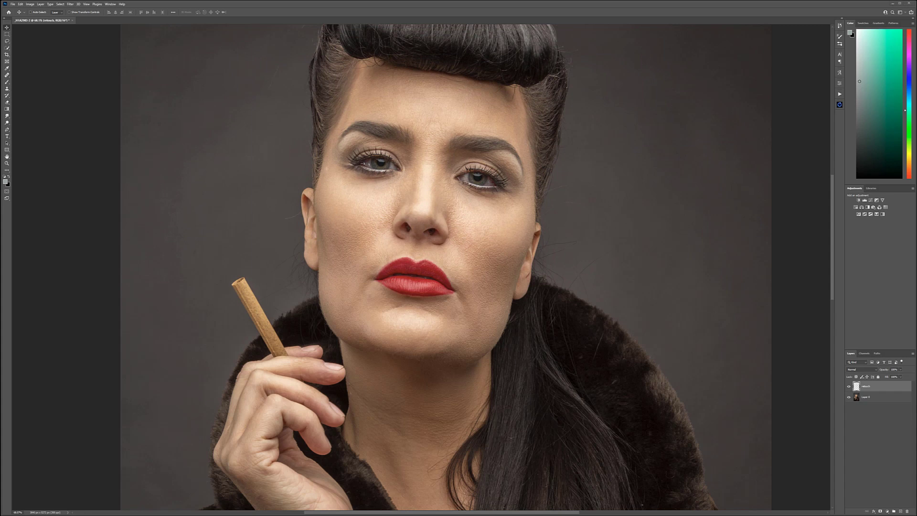
left_click(849, 387)
left_click(848, 387)
left_click(848, 387)
left_click(848, 388)
scroll(480, 261, "down", 1)
Step: Hide the retouch layer, add an empty layer directly above the base portrait and activate the Healing Brush
left_click(848, 386)
left_click(881, 397)
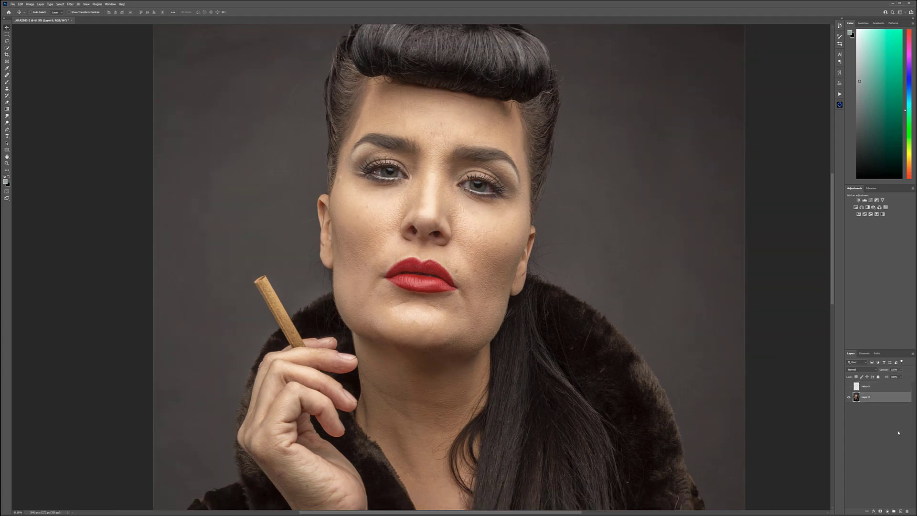
key("ctrl+shift+alt+n")
left_click(7, 75)
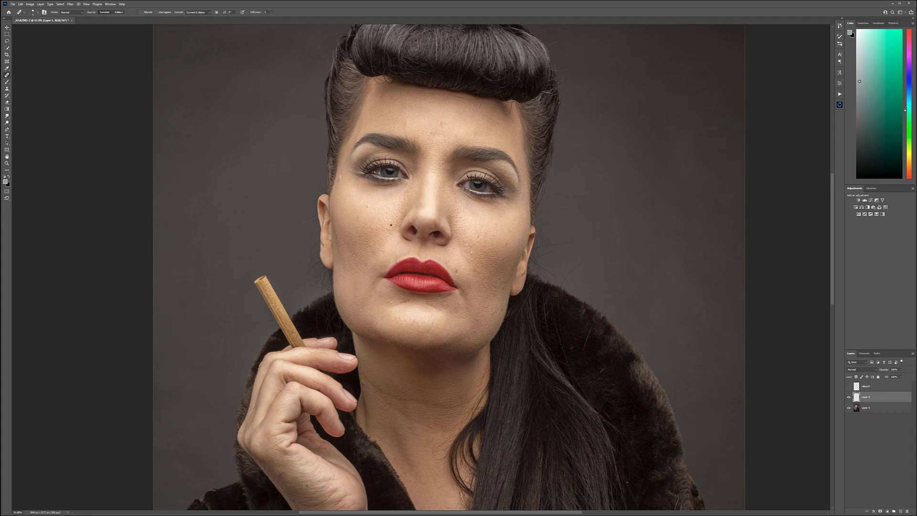
Step: Heal the cheek spots, the blemish at the temple near the hairline and the small marks below the eye on the new layer
scroll(368, 201, "up", 1)
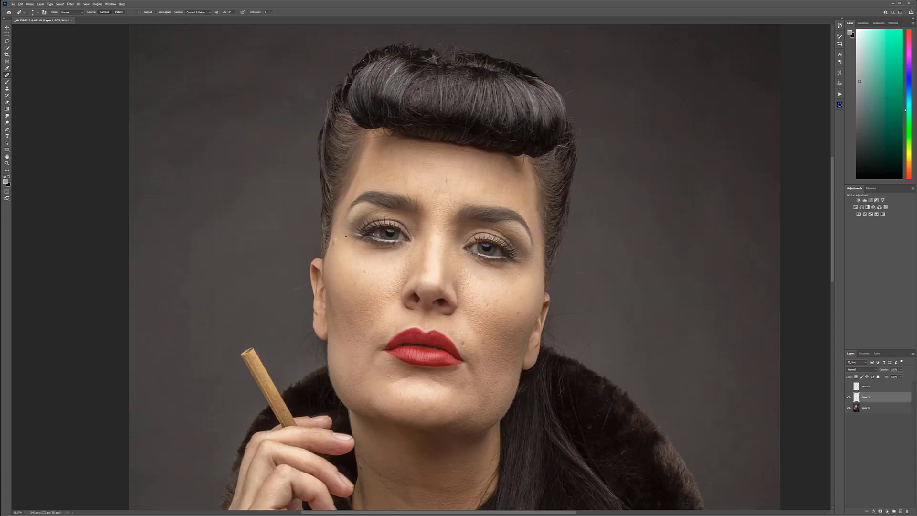
scroll(370, 285, "up", 14)
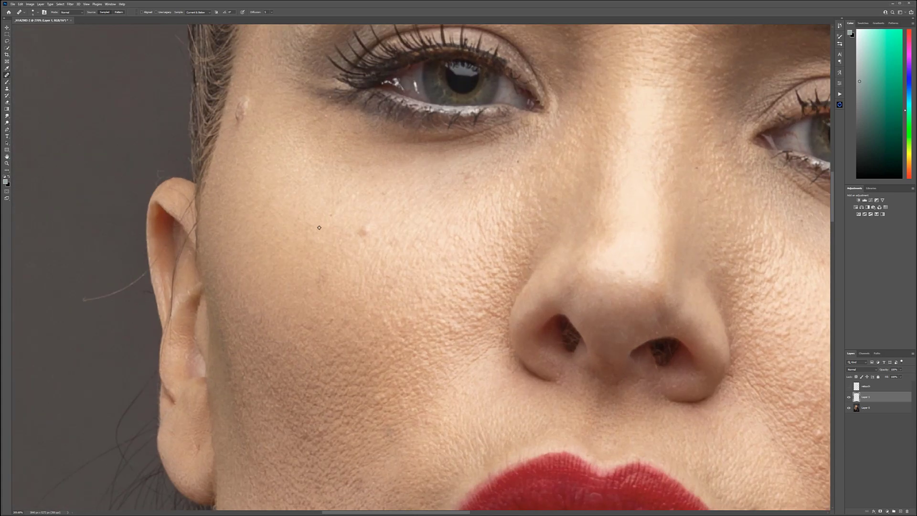
left_click(327, 233, "alt")
left_click(363, 232)
left_click(245, 149, "alt")
mouse_move(241, 111)
left_mouse_down()
mouse_move(238, 122)
mouse_move(247, 101)
left_mouse_up()
left_click(463, 204, "alt")
mouse_move(468, 180)
left_mouse_down()
mouse_move(484, 163)
mouse_move(461, 175)
left_mouse_up()
scroll(462, 288, "down", 5)
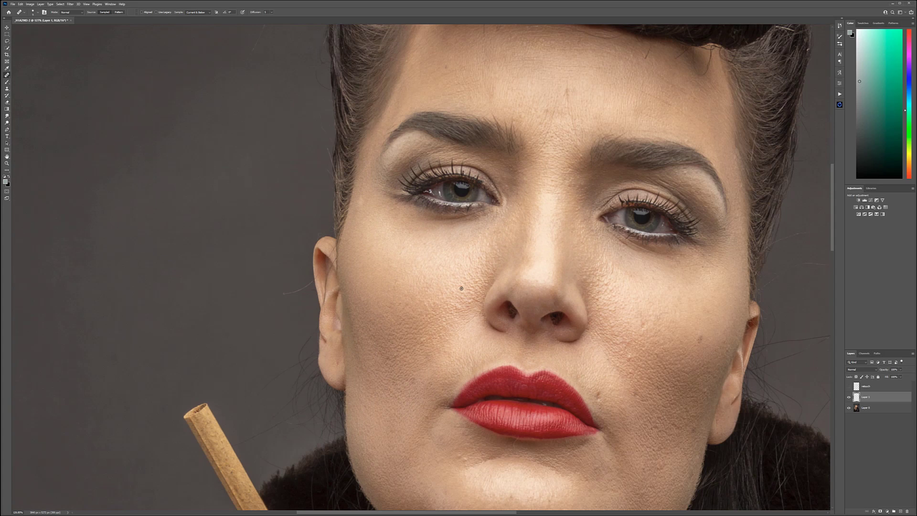
Step: Check the manual healing patches on their own, show the retouch layer in place of the manual layer, and inspect the cheek and temple
left_click(849, 408)
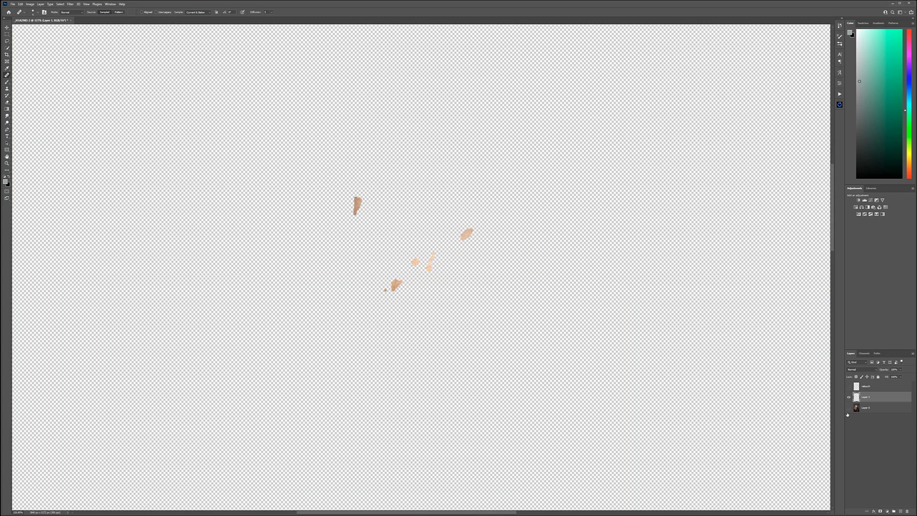
left_click(849, 386)
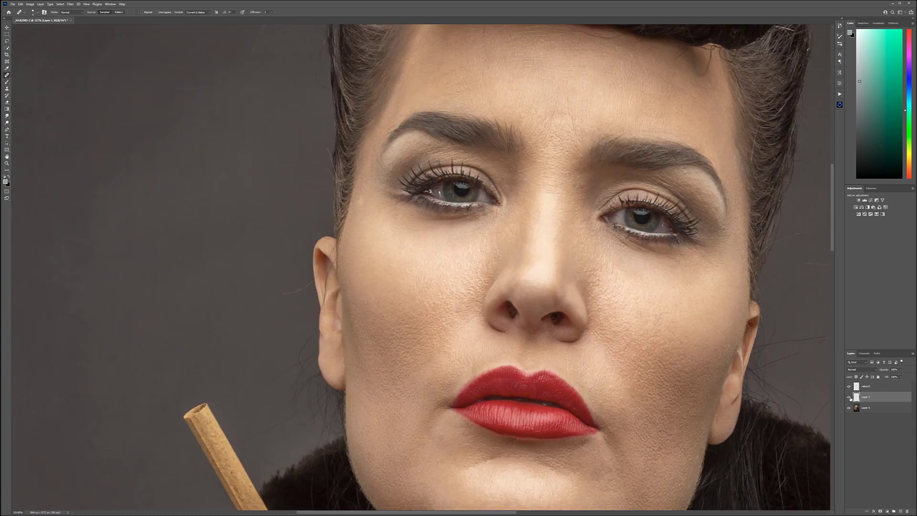
left_click(849, 397)
left_click(357, 206)
left_click_drag(641, 365, 541, 301)
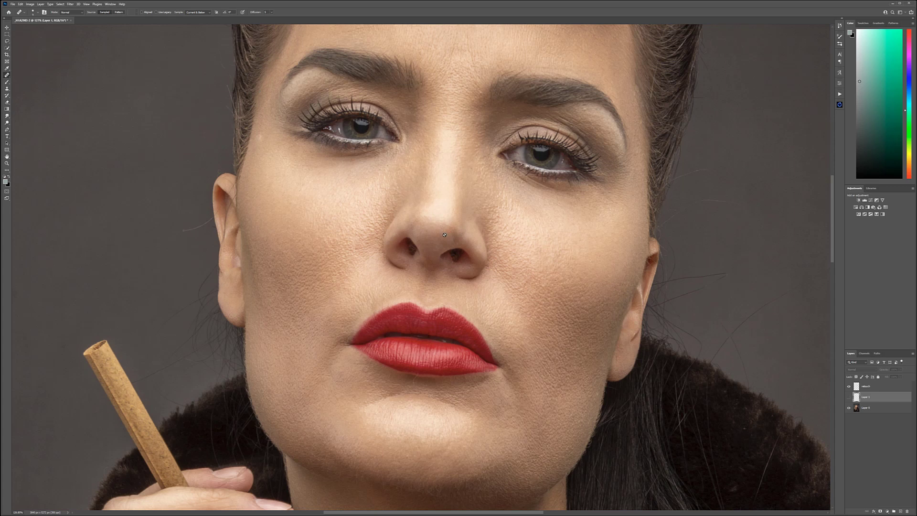
scroll(444, 235, "down", 6)
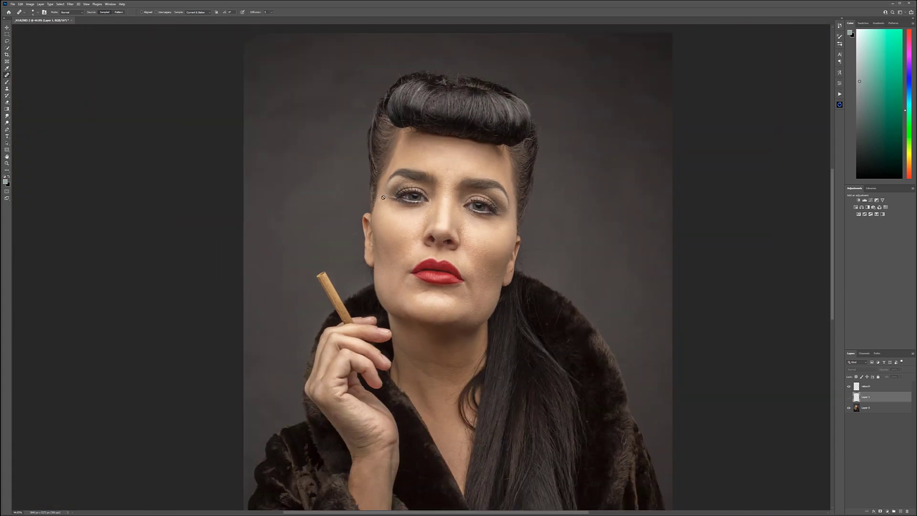
scroll(456, 270, "down", 2)
scroll(422, 279, "up", 7)
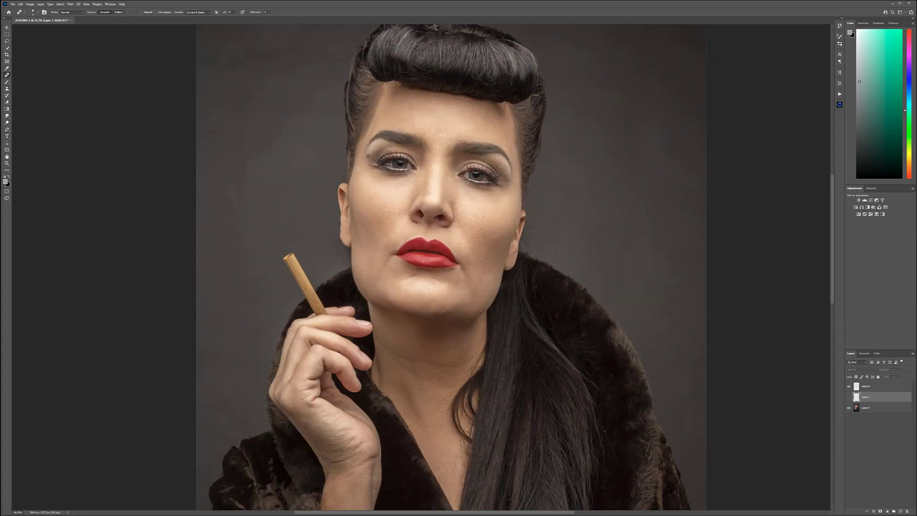
scroll(360, 167, "up", 4)
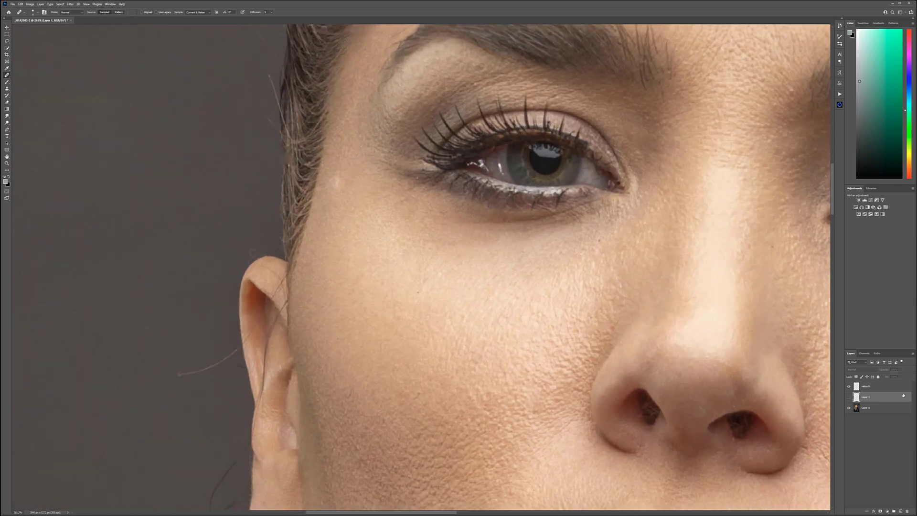
Step: Move the manual healing layer above the retouch layer, make it visible and rename it "retouching2"
left_click_drag(876, 396, 871, 382)
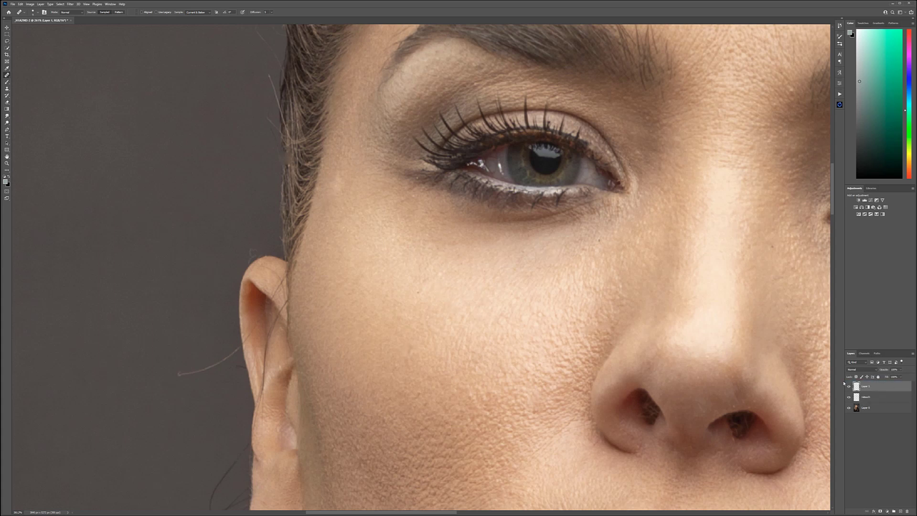
double_click(866, 386)
type("retouching2")
key("Return")
Step: Heal the reddish spot on the back of the hand on the retouching2 layer
scroll(413, 234, "down", 5)
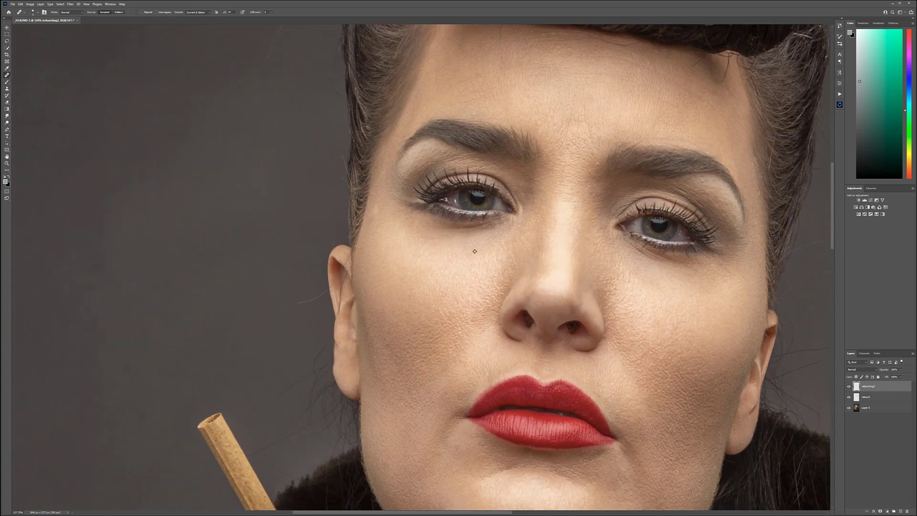
scroll(474, 251, "down", 5)
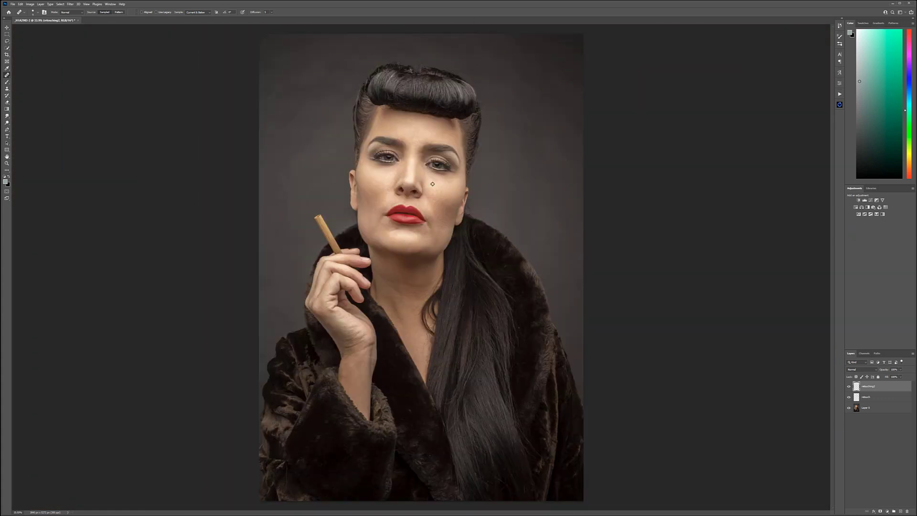
scroll(349, 320, "up", 6)
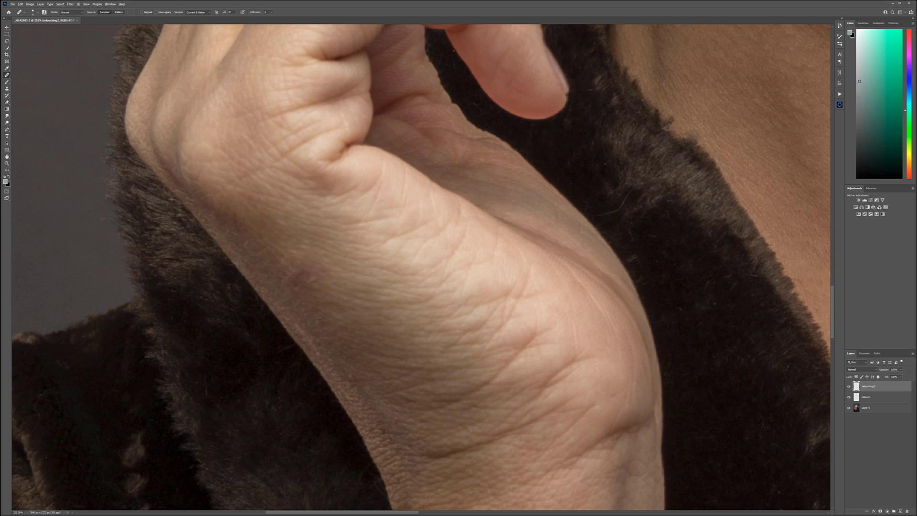
mouse_move(295, 283)
left_mouse_down()
mouse_move(292, 264)
mouse_move(318, 287)
mouse_move(288, 266)
mouse_move(307, 258)
mouse_move(278, 274)
left_mouse_up()
Step: Heal away the long stray thread and its short branches on the dark fur at the coat's lower-left edge
left_click_drag(349, 263, 437, 91)
left_click_drag(356, 421, 523, 28)
left_click_drag(522, 352, 353, 210)
left_click_drag(353, 312, 472, 239)
left_click_drag(307, 442, 406, 363)
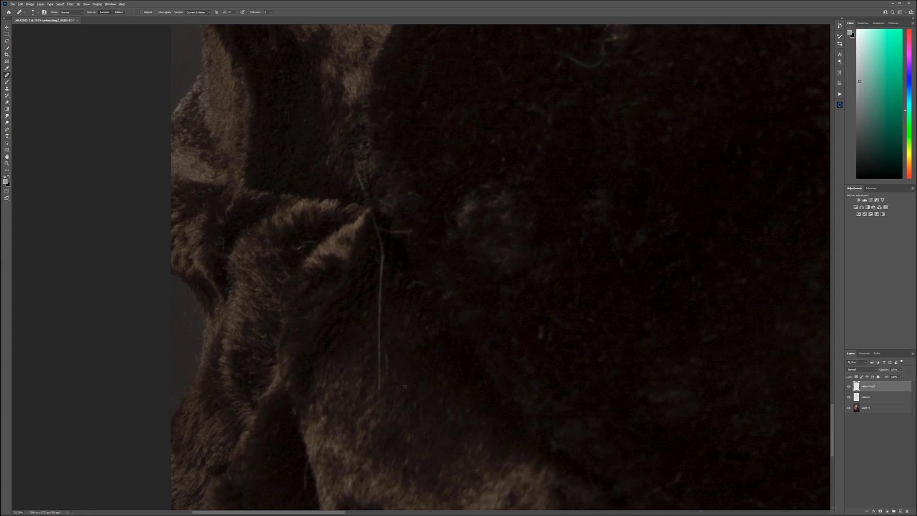
mouse_move(382, 364)
left_mouse_down()
mouse_move(377, 336)
mouse_move(376, 374)
mouse_move(386, 312)
mouse_move(380, 325)
mouse_move(373, 208)
left_mouse_up()
left_click_drag(355, 163, 364, 190)
left_click_drag(384, 230, 410, 232)
Step: Heal the curved thread on the dark fur of the coat sleeve
left_click_drag(563, 183, 424, 431)
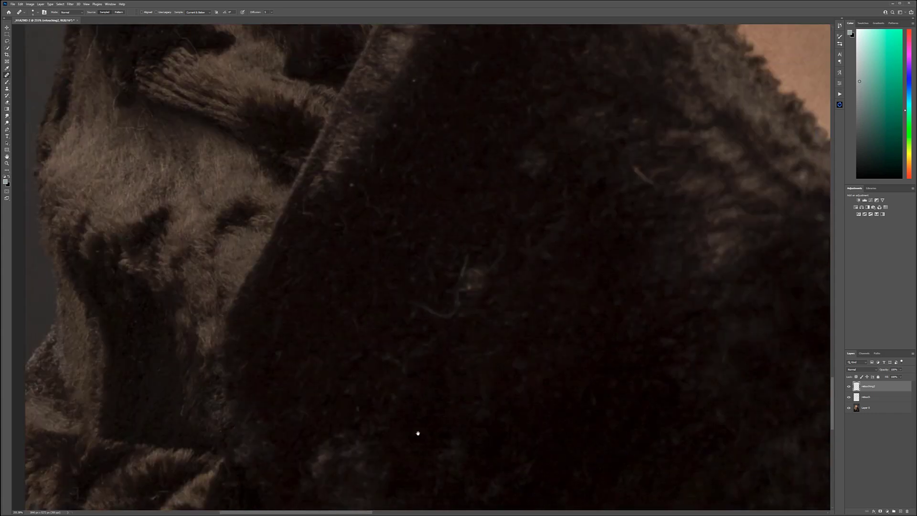
mouse_move(450, 320)
left_mouse_down()
mouse_move(408, 309)
mouse_move(457, 291)
left_mouse_up()
mouse_move(465, 255)
left_mouse_down()
mouse_move(456, 294)
mouse_move(480, 263)
left_mouse_up()
scroll(465, 327, "down", 7)
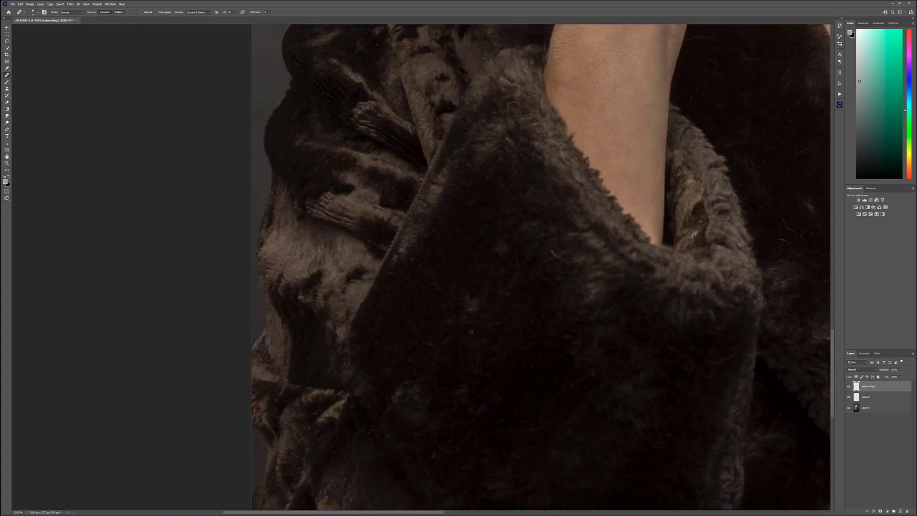
Step: Heal small specks and lint on the lower front of the coat between the sleeve and the long hair
left_click_drag(515, 311, 186, 241)
scroll(247, 289, "up", 4)
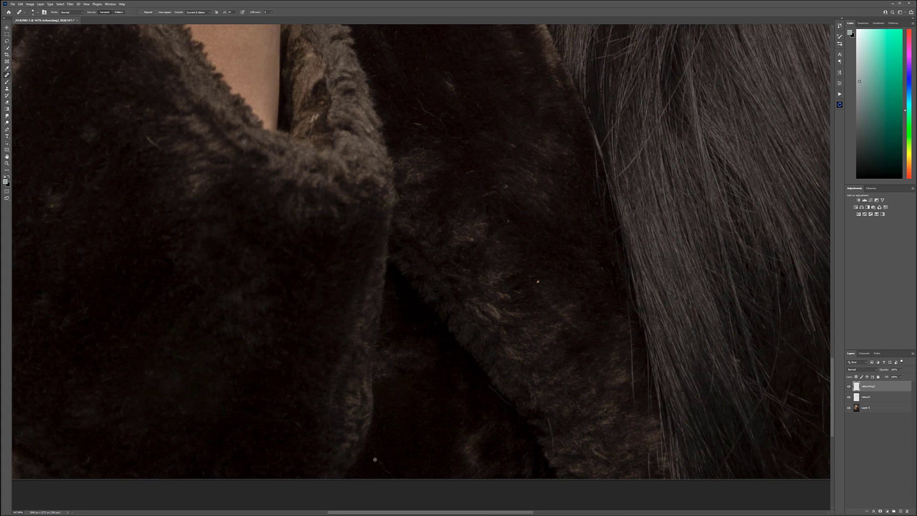
left_click_drag(400, 391, 433, 390)
left_click_drag(565, 324, 394, 284)
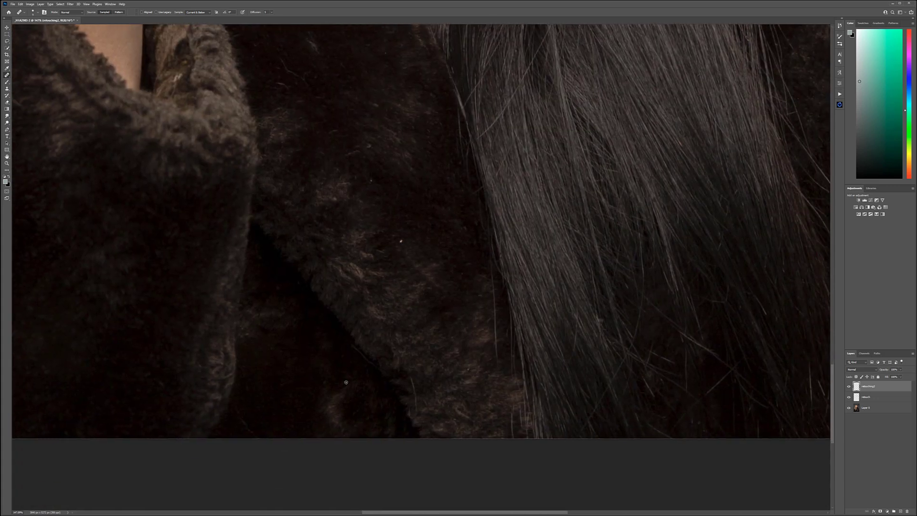
left_click(362, 360, "alt")
left_click_drag(354, 346, 369, 364)
Step: Stamp all visible layers into a new merged layer at the top of the stack and name it "smooth"
scroll(615, 275, "down", 12)
left_click_drag(523, 212, 226, 343)
left_click_drag(475, 367, 564, 426)
left_click_drag(307, 229, 467, 347)
scroll(482, 277, "down", 5)
scroll(434, 290, "up", 3)
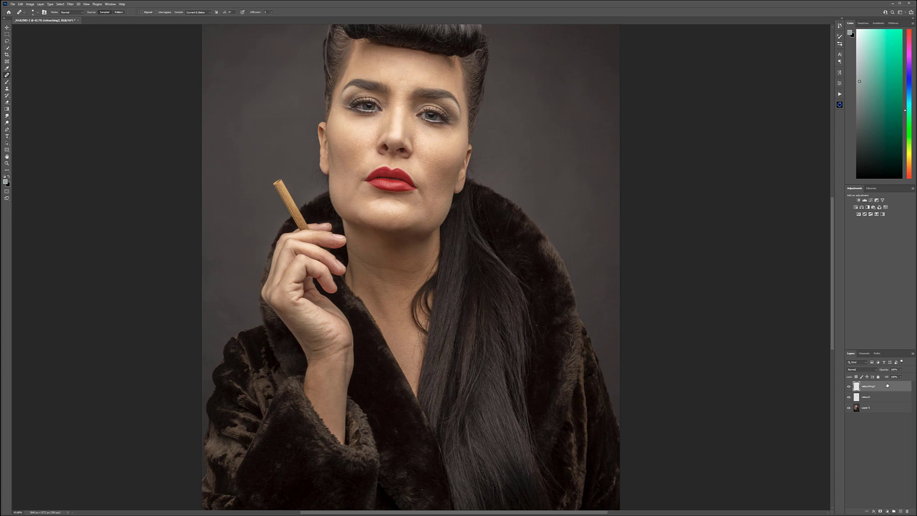
key("ctrl+shift+alt+e")
double_click(863, 389)
type("smooth")
left_click(891, 387)
Step: Apply the Dust & Scratches filter to the smooth layer, raising the radius until the fine skin texture is blurred out
left_click_drag(273, 48, 285, 121)
left_click(70, 4)
mouse_move(121, 87)
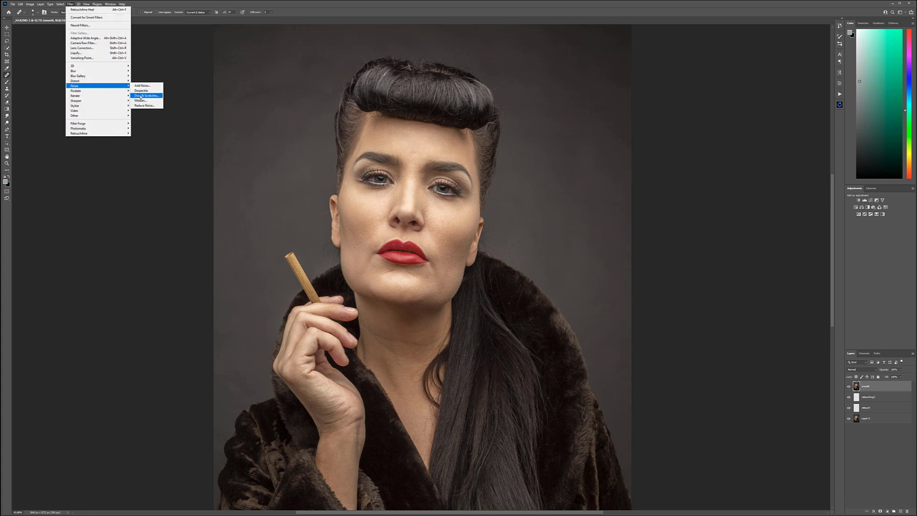
left_click(141, 96)
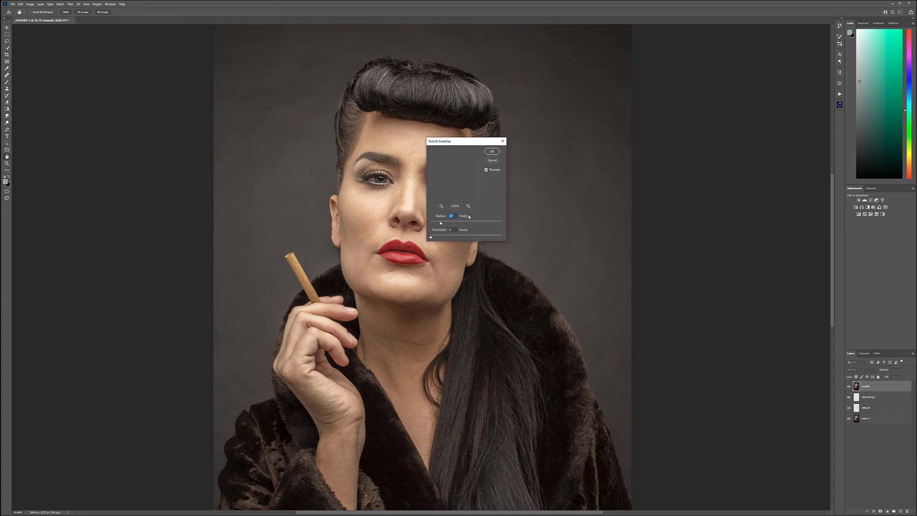
left_click_drag(467, 141, 582, 146)
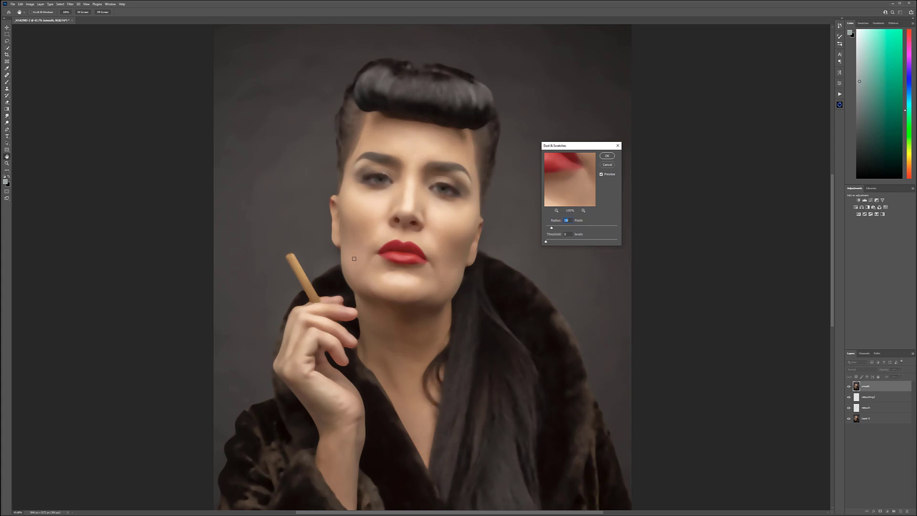
left_click_drag(552, 228, 554, 228)
left_click_drag(554, 228, 556, 228)
left_click(606, 156)
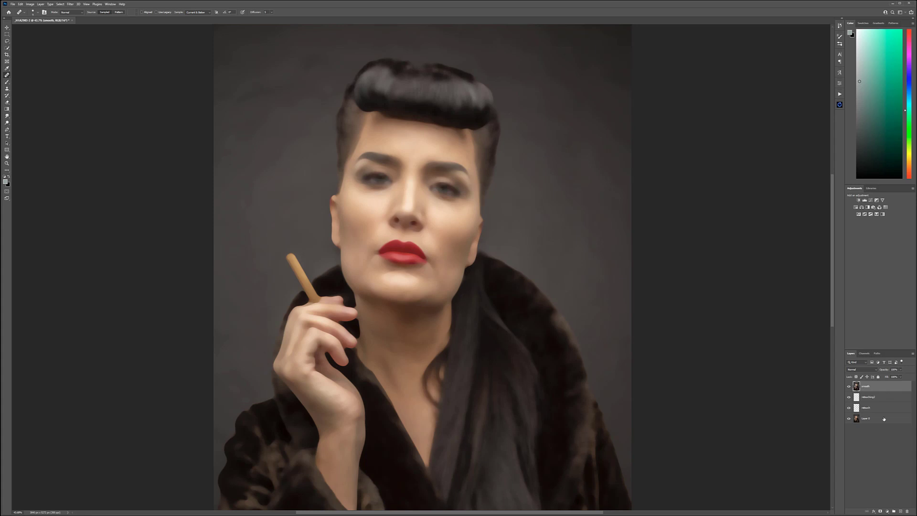
Step: Add a black layer mask to the smooth layer to hide its blur, and get a white brush ready for painting
left_click(880, 511, "alt")
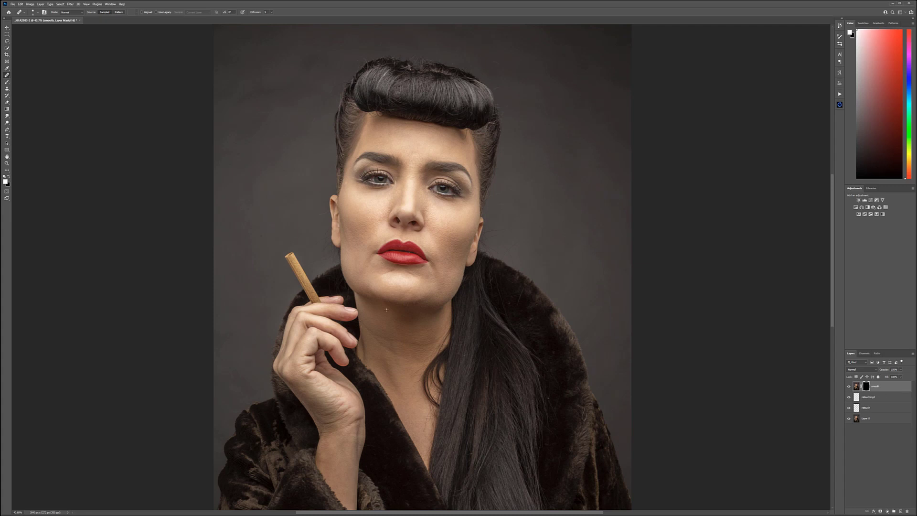
key("b")
left_click(384, 258)
left_click(156, 205)
Step: Paint white on the smooth layer's mask over the cheek beside the nose, and check the painted area in the mask-only view
scroll(402, 229, "up", 2)
scroll(402, 230, "up", 4)
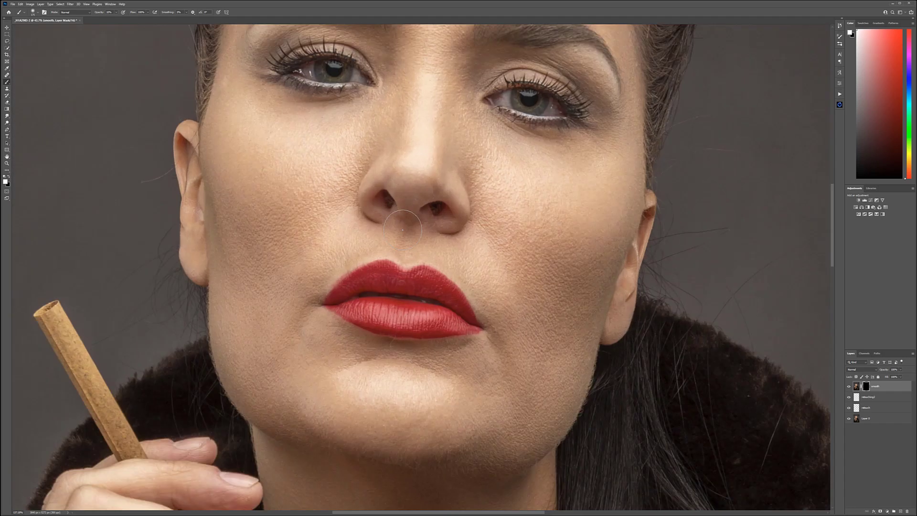
left_click_drag(317, 214, 411, 249)
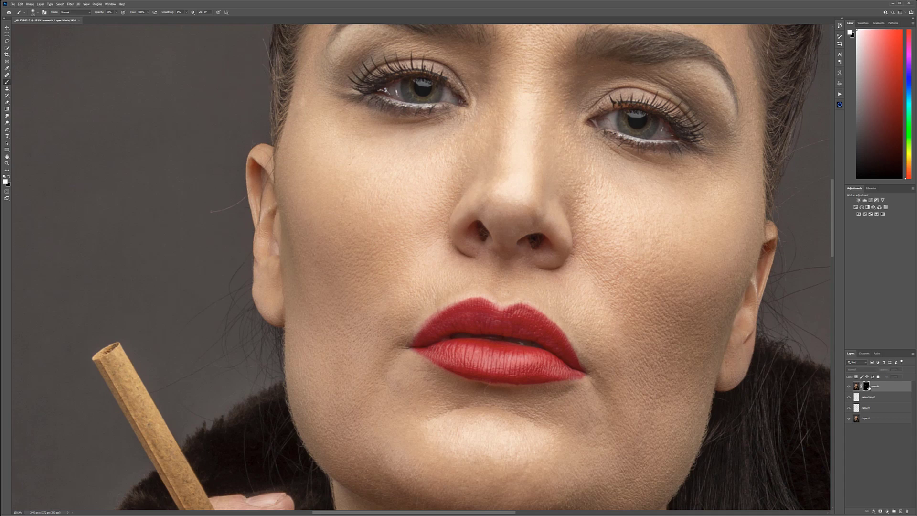
left_click(868, 386, "alt")
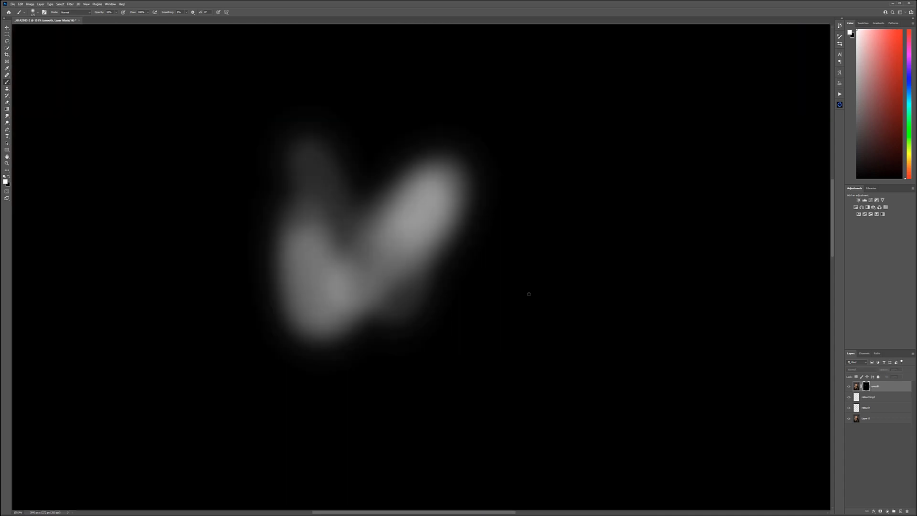
left_click(868, 387, "alt")
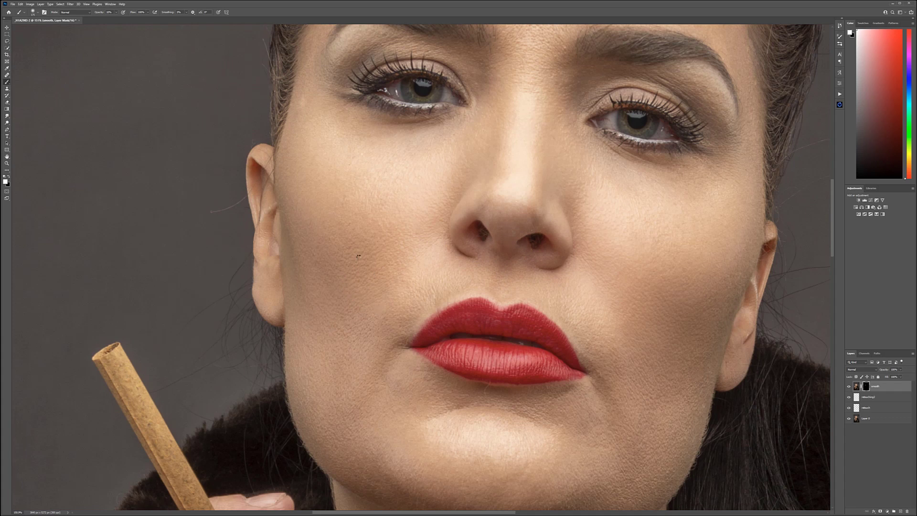
Step: Paint the smoothing into the mask across the forehead, nose, both cheeks, chin and jaw, avoiding the eyes and lips
scroll(365, 349, "up", 3)
mouse_move(369, 362)
left_mouse_down()
mouse_move(360, 357)
mouse_move(338, 398)
left_mouse_up()
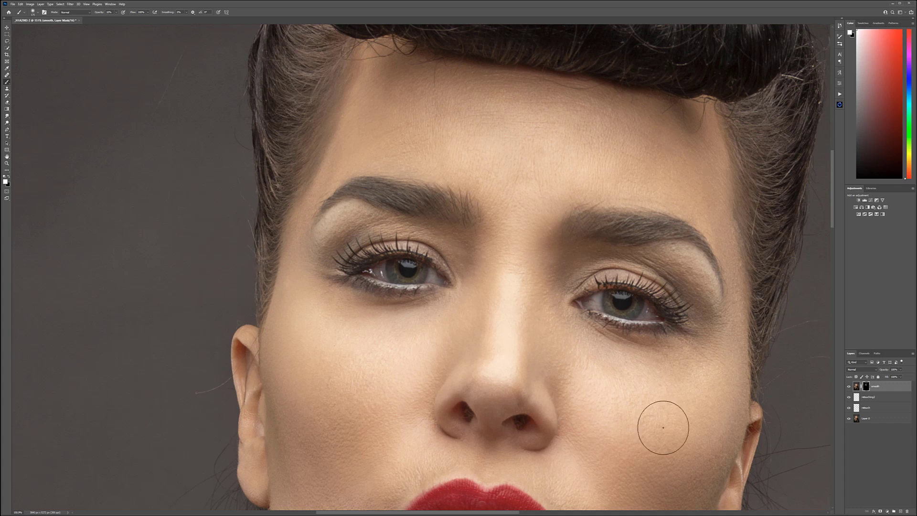
left_click_drag(659, 419, 403, 216)
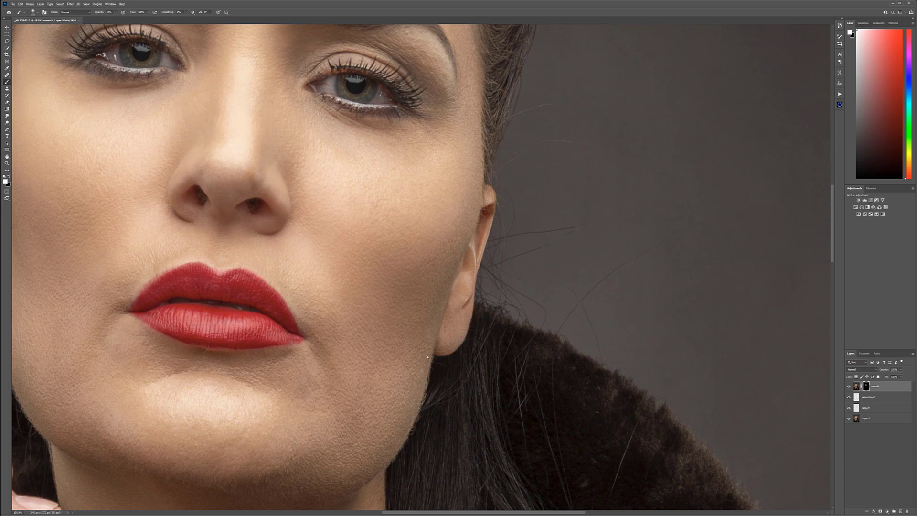
left_click_drag(371, 417, 527, 288)
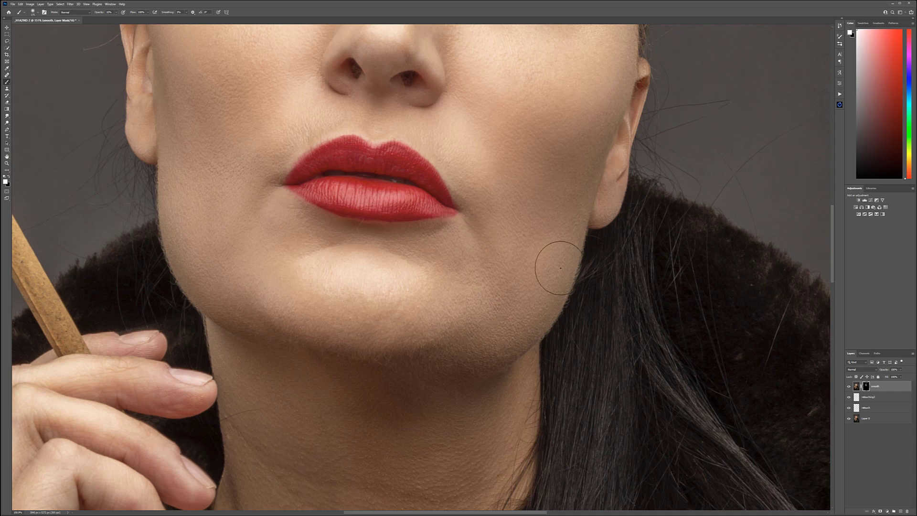
left_click_drag(493, 129, 506, 299)
scroll(507, 300, "down", 5)
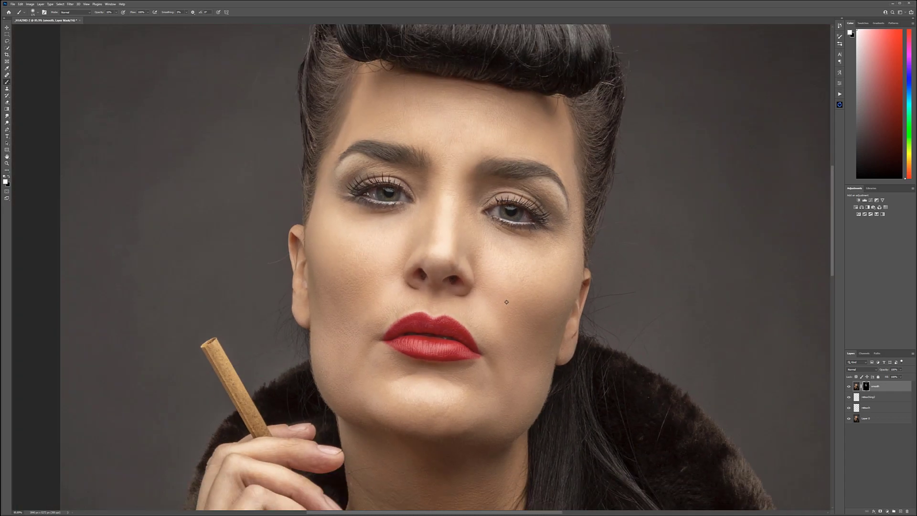
Step: Inspect the smooth layer's mask on its own to check how evenly the facial skin is covered
left_click(867, 386, "alt")
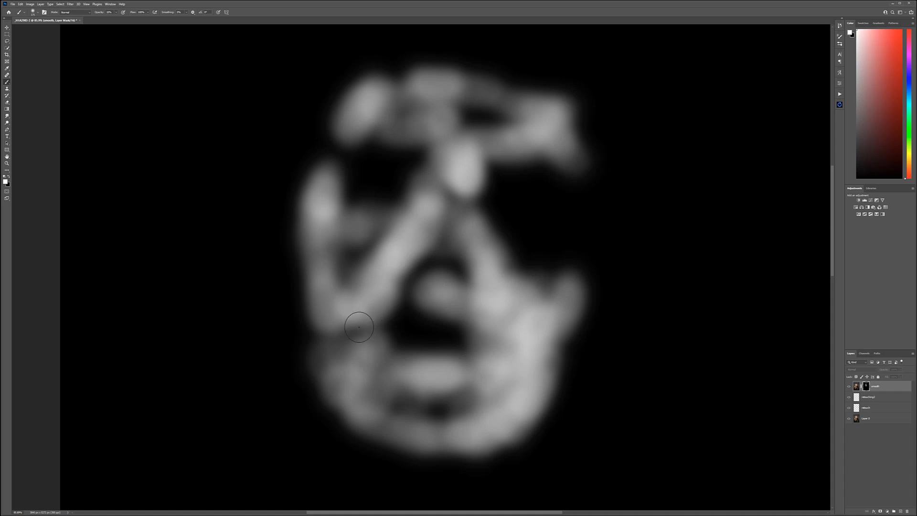
mouse_move(520, 385)
left_mouse_down()
mouse_move(488, 338)
mouse_move(551, 324)
left_mouse_up()
mouse_move(466, 177)
left_mouse_down()
mouse_move(452, 172)
mouse_move(435, 191)
left_mouse_up()
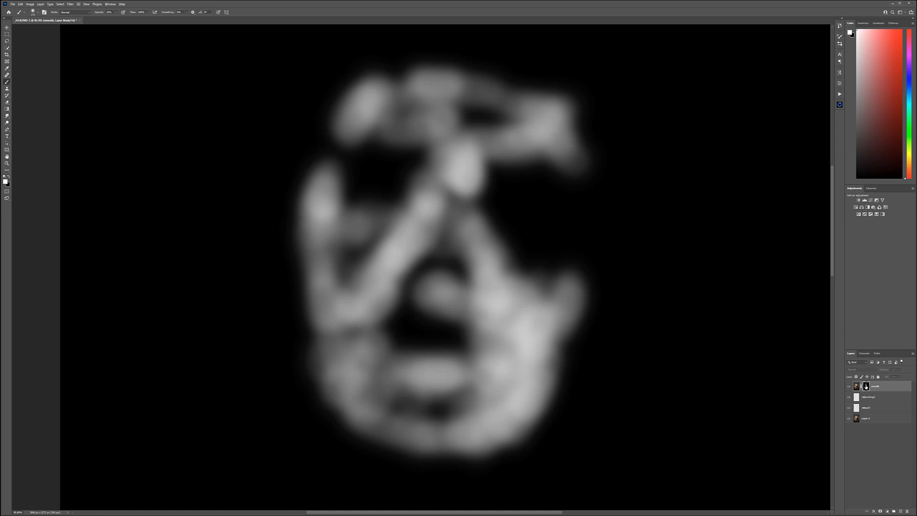
left_click(866, 386, "alt")
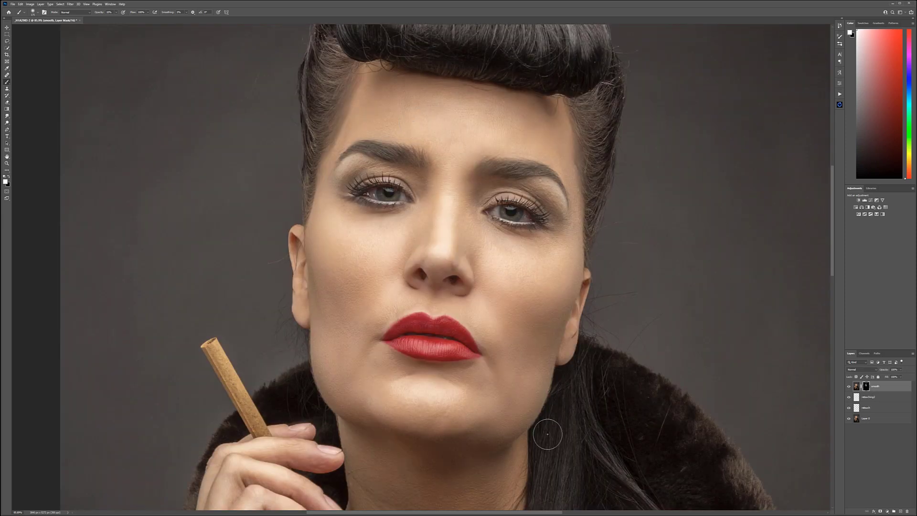
Step: Enlarge the brush and paint the smoothing into the mask over the neck, chest, hand and wrist
left_click_drag(540, 433, 544, 110)
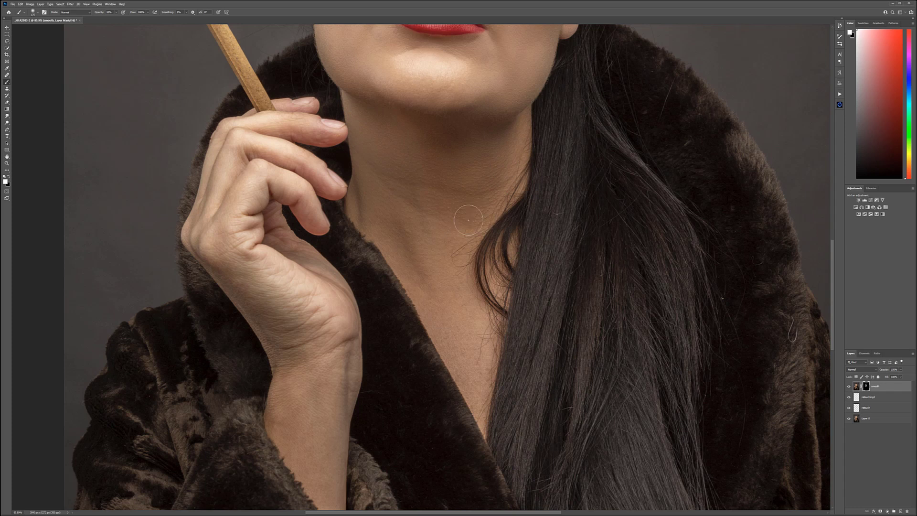
key("bracketright")
key("bracketright")
key("bracketright")
key("bracketright")
key("bracketright")
mouse_move(423, 174)
left_mouse_down()
mouse_move(427, 224)
mouse_move(476, 164)
mouse_move(380, 164)
mouse_move(485, 150)
mouse_move(422, 203)
mouse_move(438, 236)
left_mouse_up()
scroll(323, 421, "down", 3)
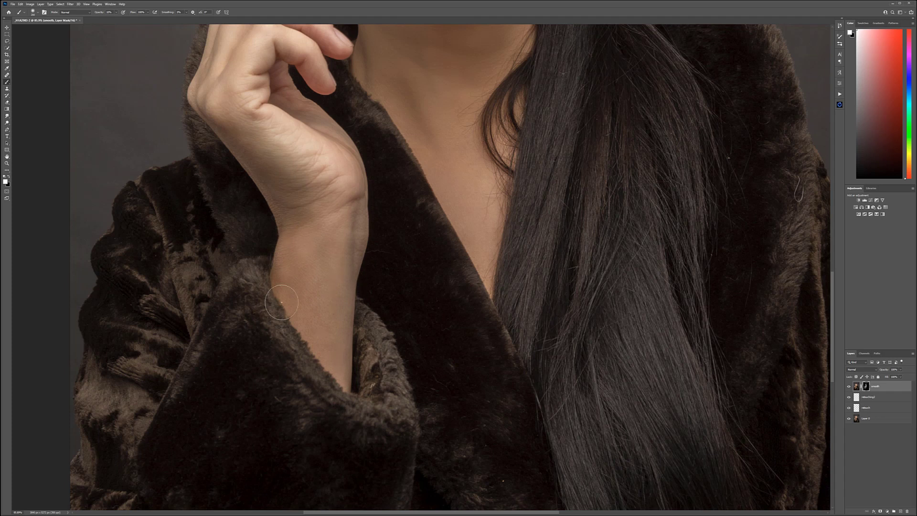
left_click_drag(367, 248, 370, 255)
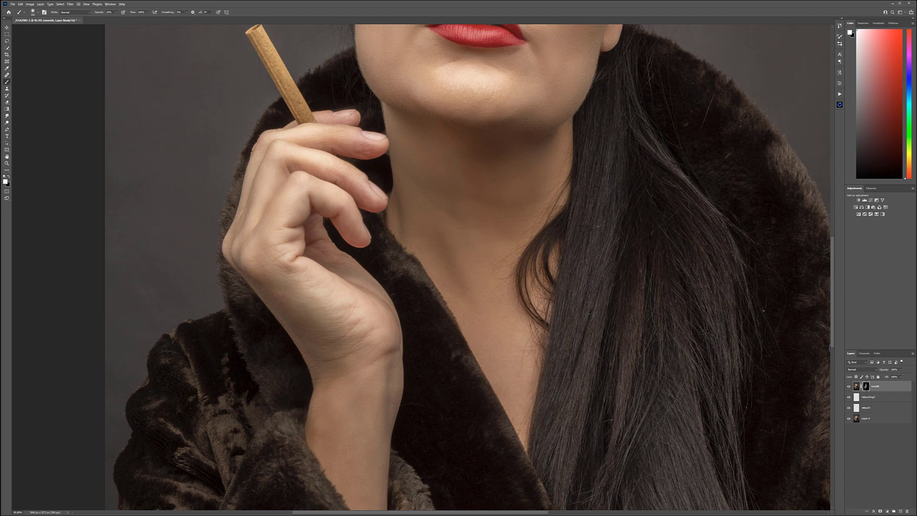
Step: Examine the smoothed skin on the neck, chest, hand and face up close and in the full portrait
scroll(463, 248, "up", 4)
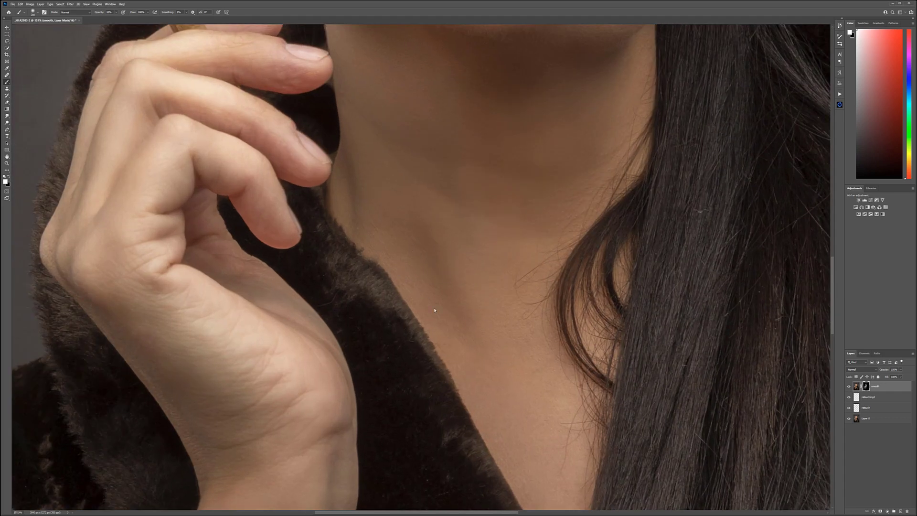
scroll(447, 394, "up", 1)
scroll(447, 395, "up", 8)
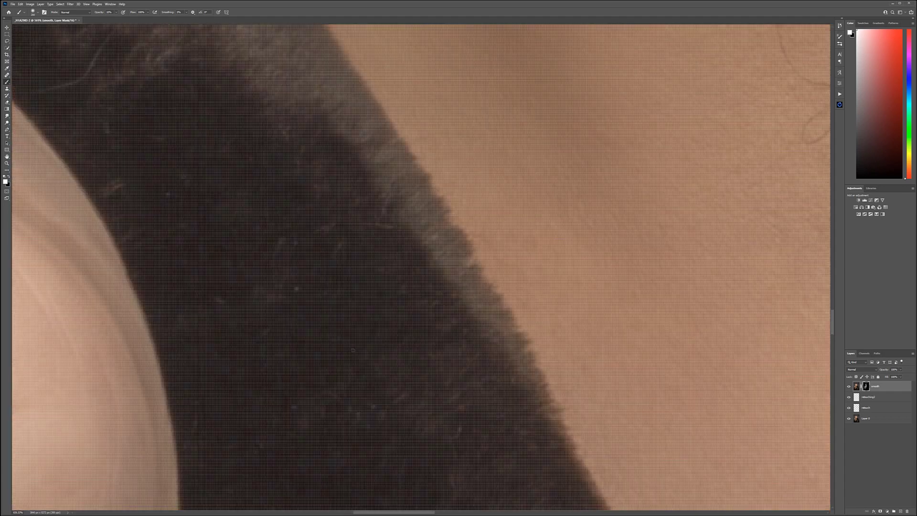
scroll(447, 394, "down", 3)
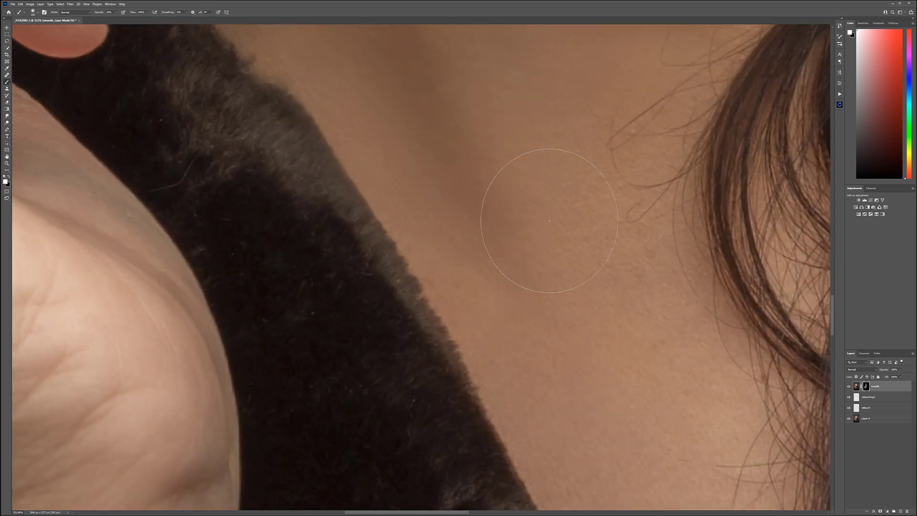
scroll(392, 268, "down", 10)
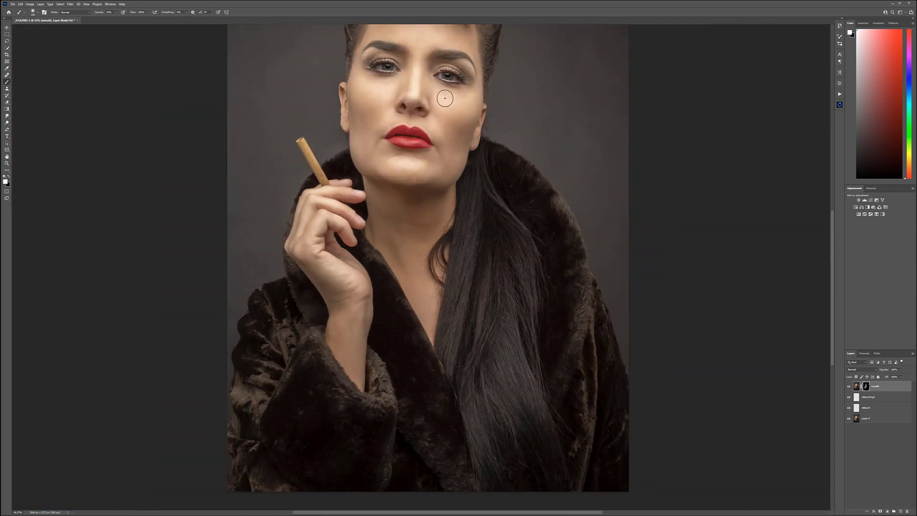
left_click_drag(439, 118, 447, 229)
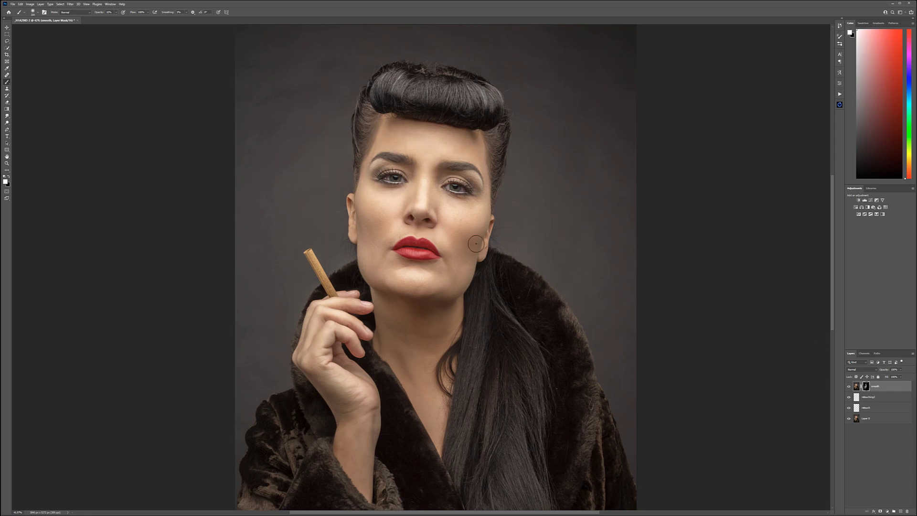
left_click_drag(470, 380, 430, 347)
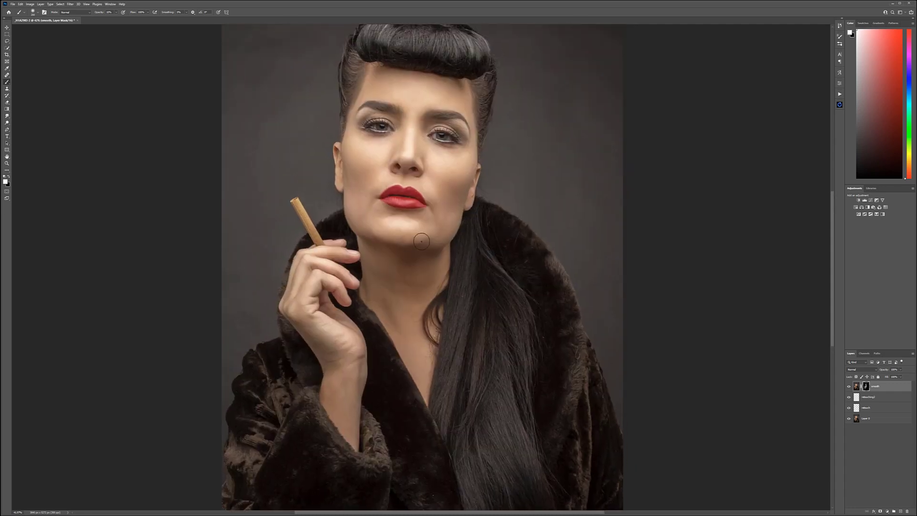
scroll(421, 242, "down", 4)
scroll(413, 229, "up", 1)
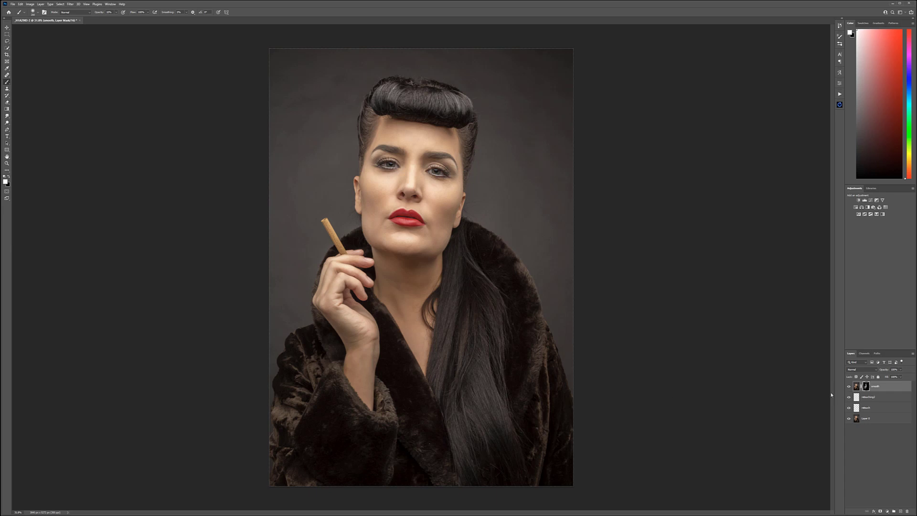
Step: Stamp all visible layers into a new top layer named "hair" and apply the Oil Paint filter with stylization and cleanliness at 10
key("ctrl+shift+alt+e")
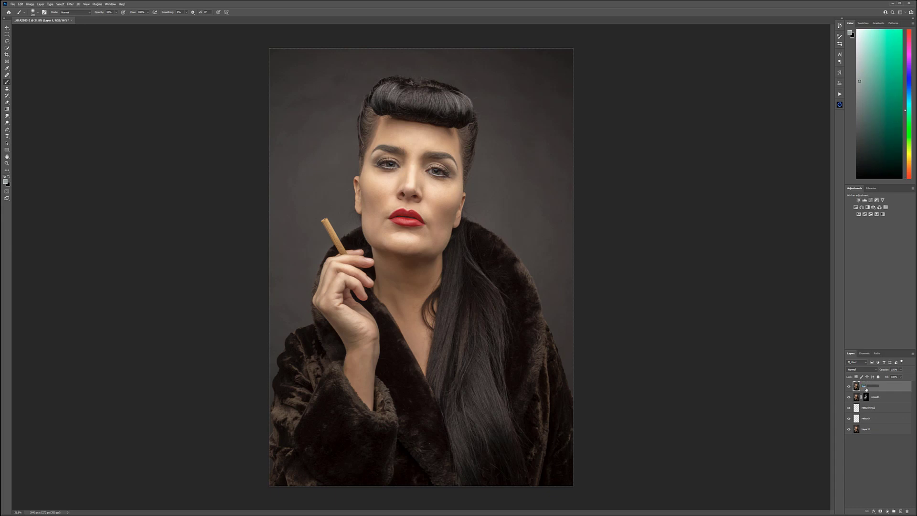
key("Return")
left_click(71, 4)
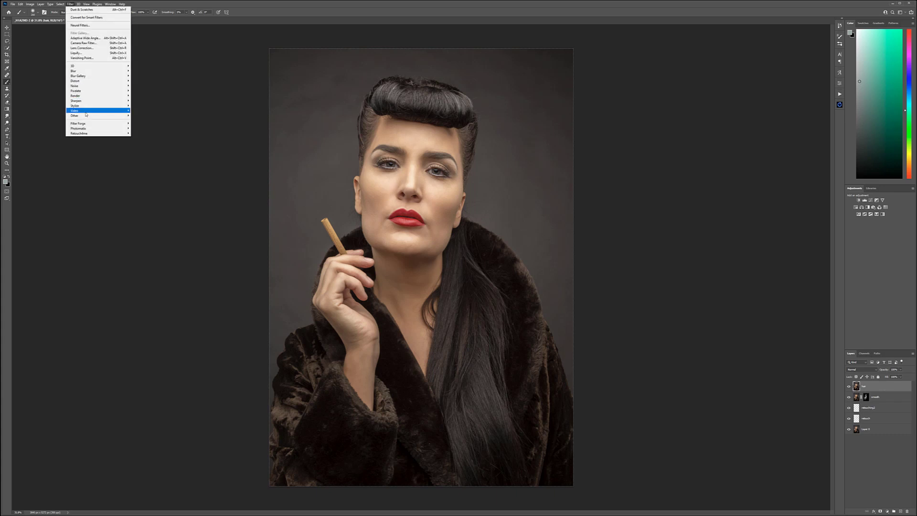
mouse_move(115, 105)
left_click(141, 126)
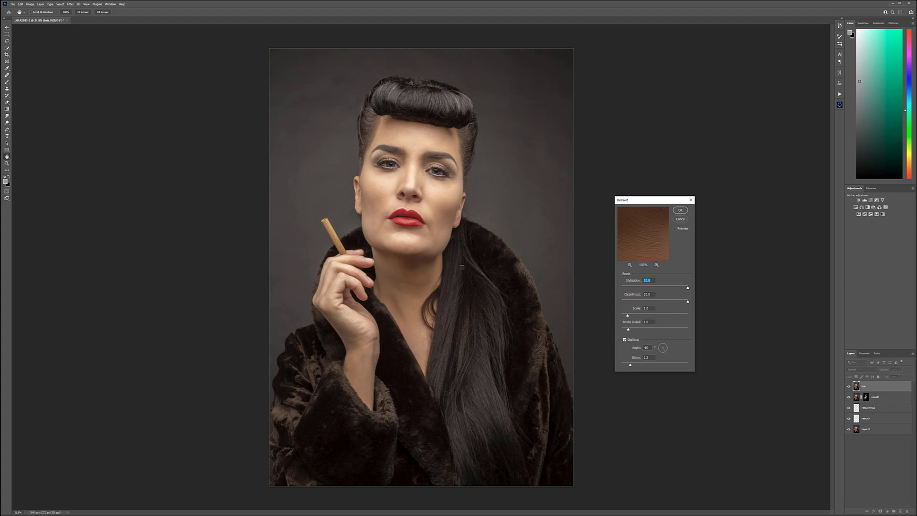
left_click(454, 299)
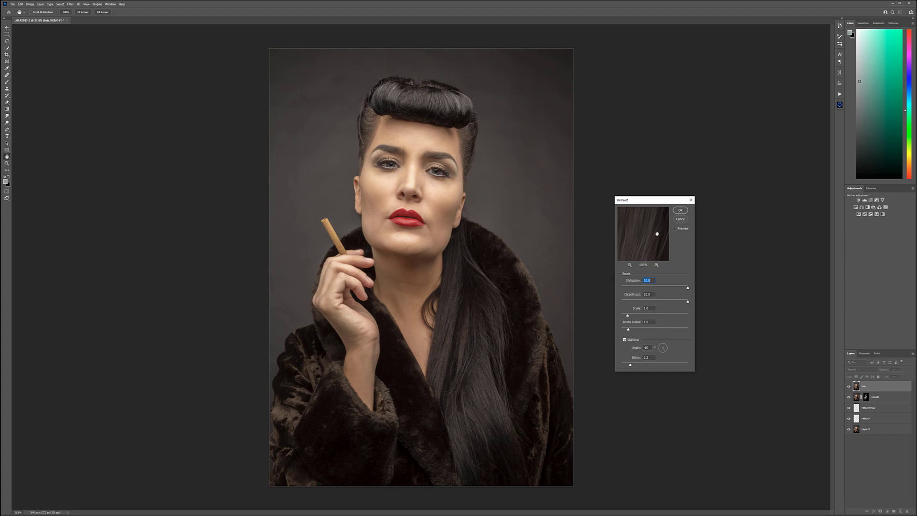
left_click(680, 210)
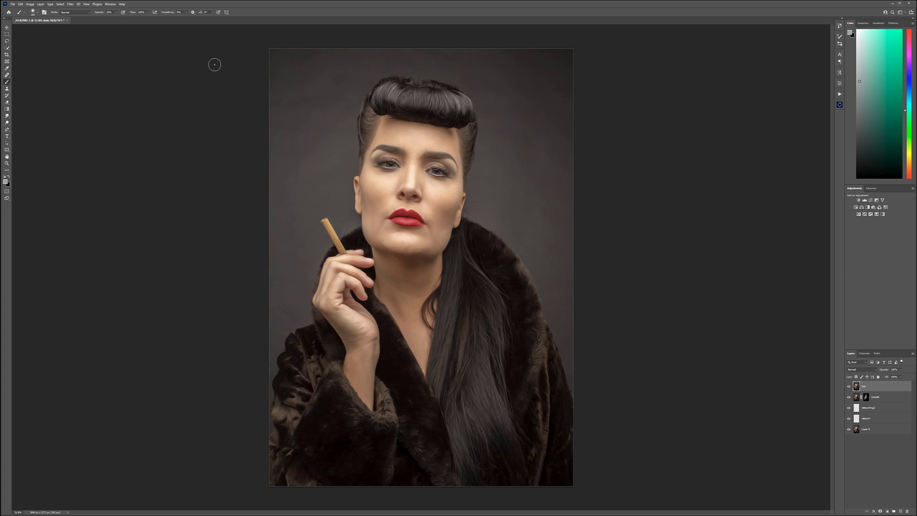
Step: Sharpen the hair layer using Unsharp Mask with a radius of 1.0 pixels and a threshold of 0
left_click(71, 4)
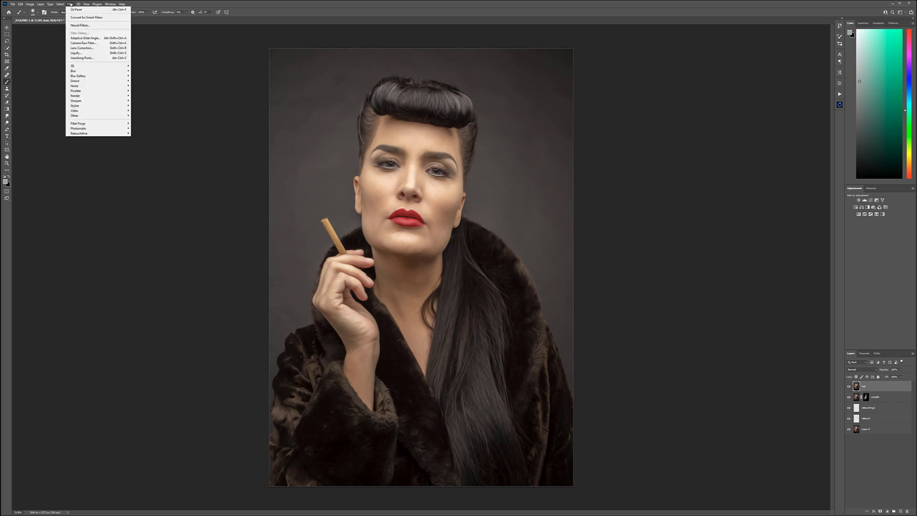
mouse_move(107, 105)
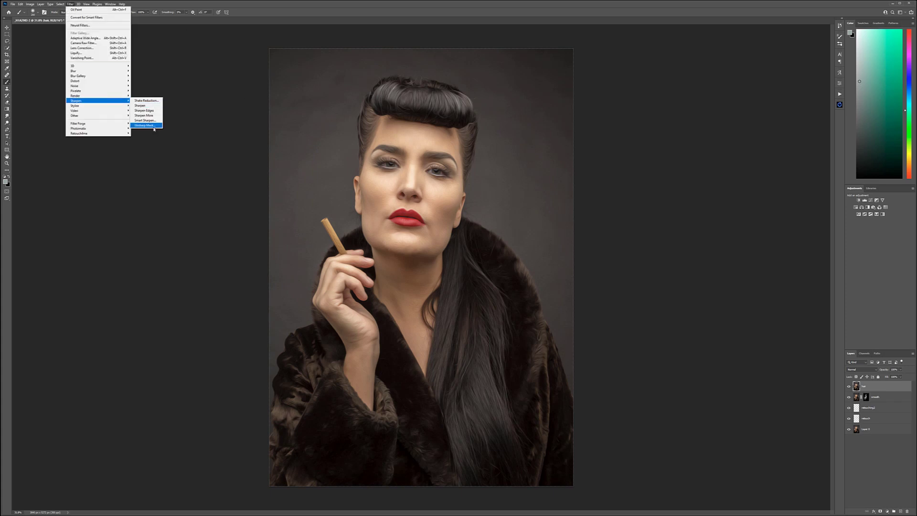
left_click(151, 124)
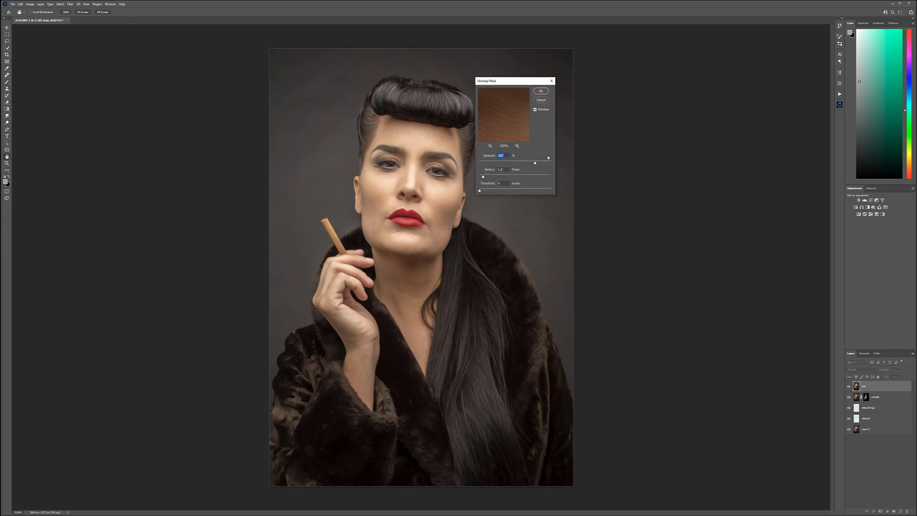
left_click(419, 114)
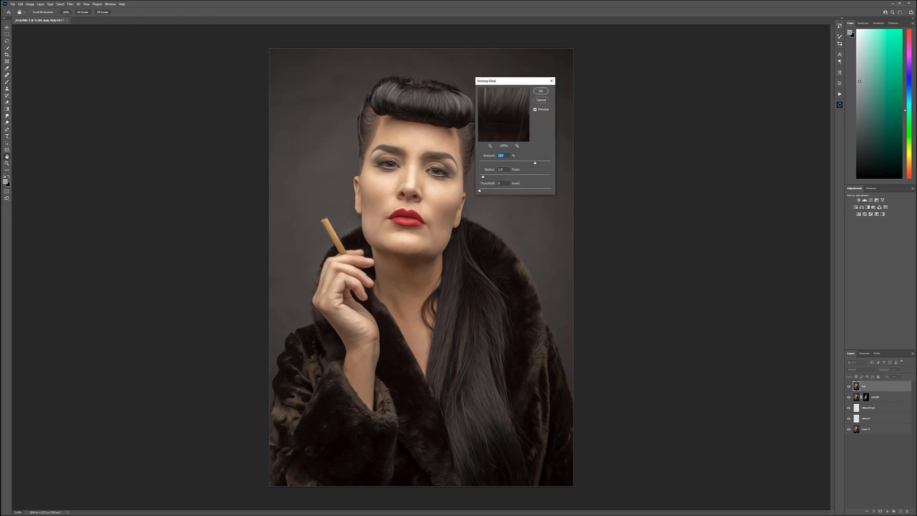
left_click(540, 91)
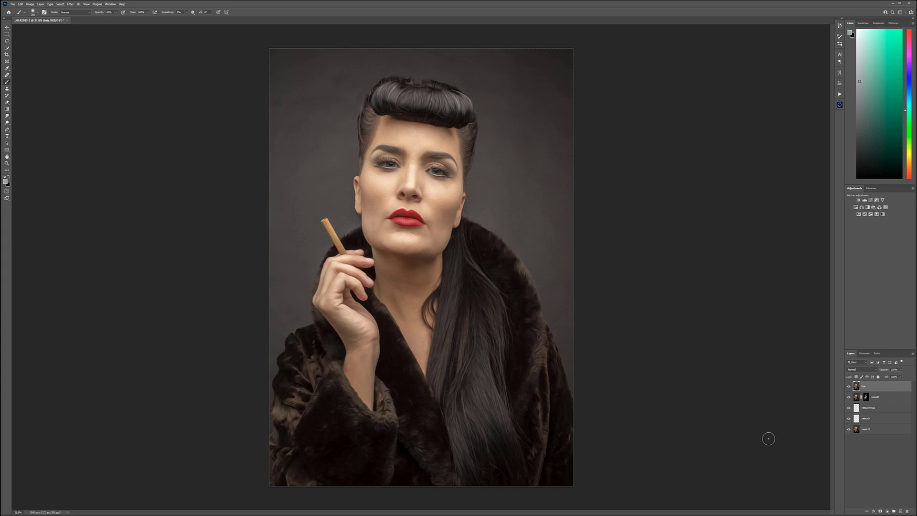
Step: Add a black layer mask to the hair layer to hide the oil-painted and sharpened effect
left_click(880, 511, "alt")
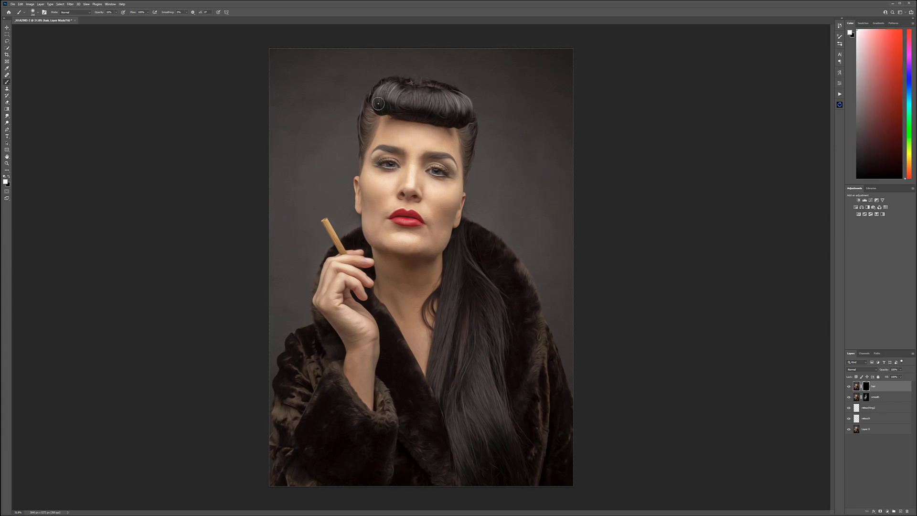
scroll(375, 67, "up", 3)
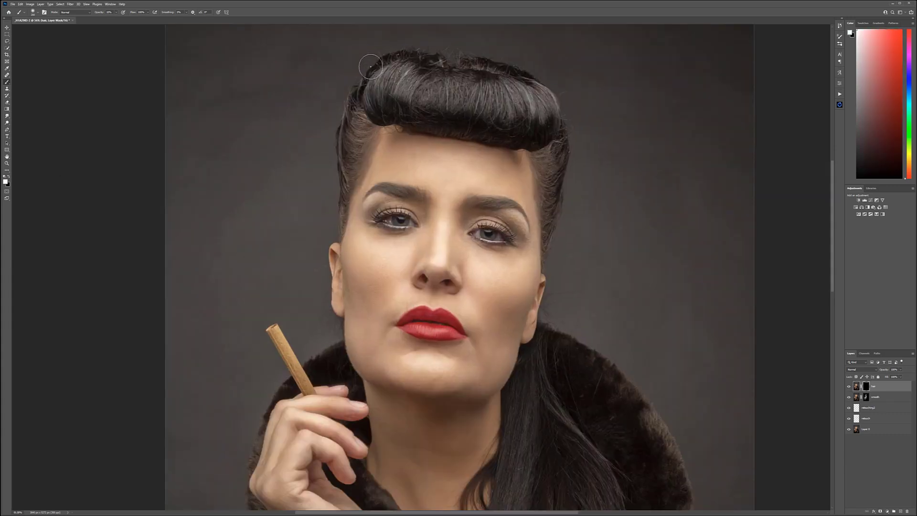
scroll(376, 73, "up", 2)
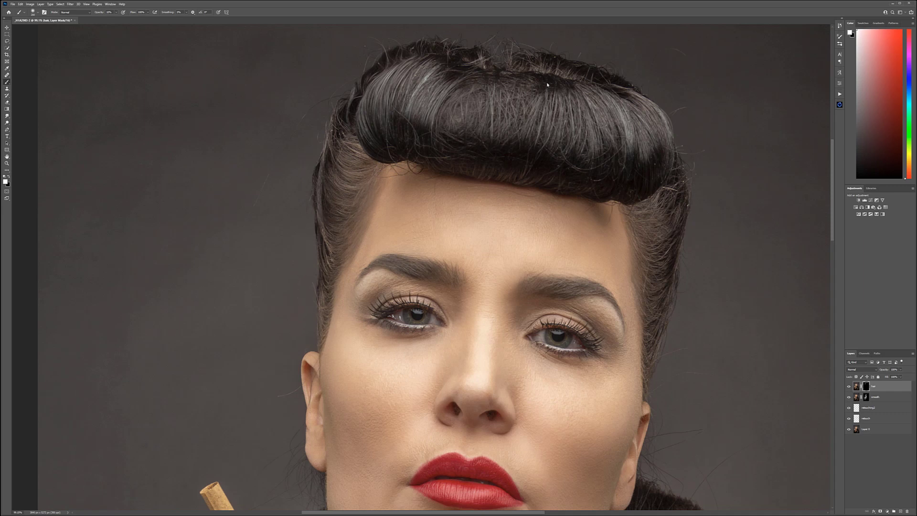
Step: Paint white on the hair layer's mask to reveal the oil-paint effect over the rolled hair above the forehead
scroll(678, 126, "up", 3)
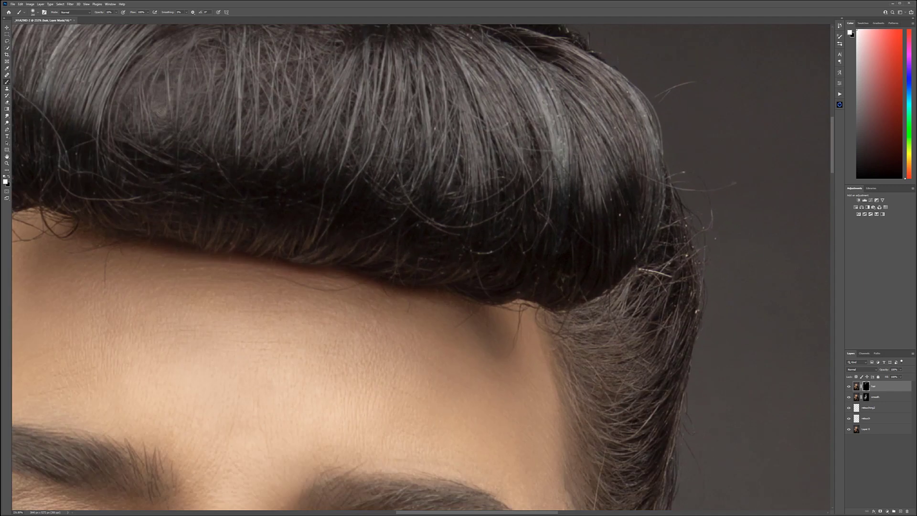
scroll(554, 179, "up", 2)
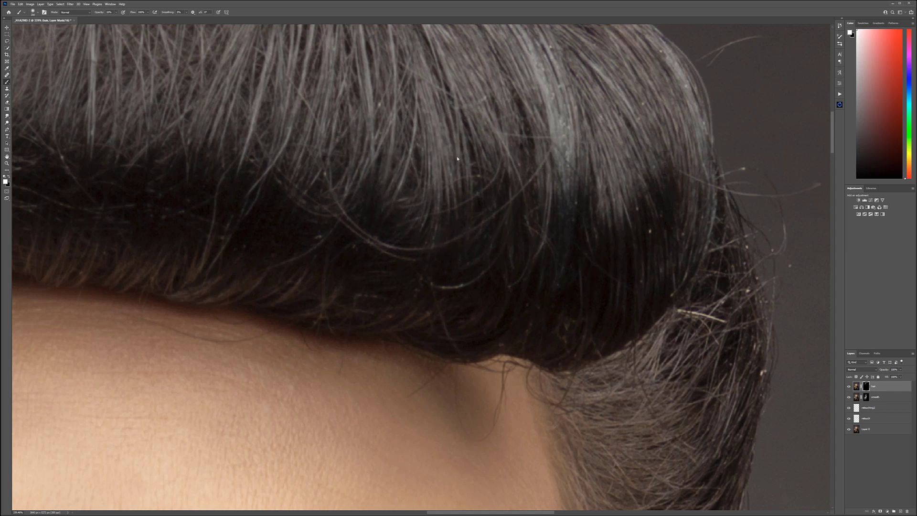
scroll(457, 156, "down", 3)
scroll(457, 156, "down", 2)
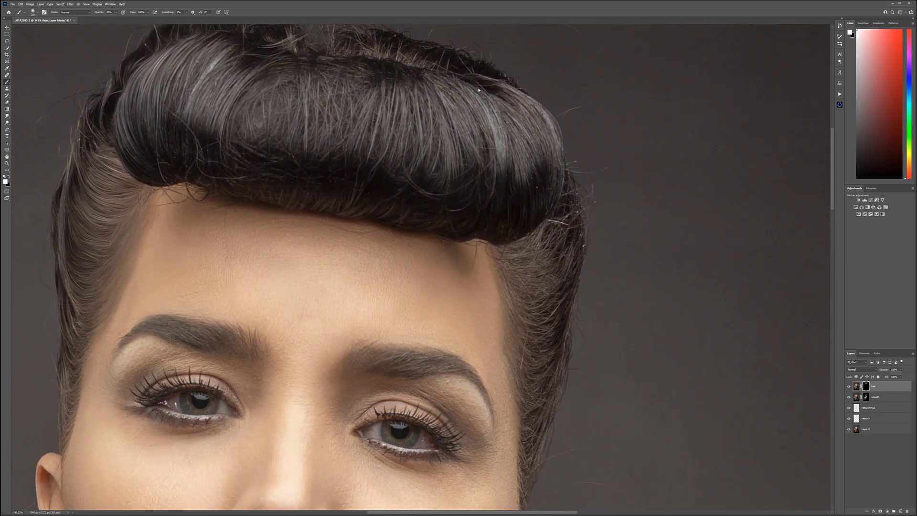
scroll(302, 120, "up", 3)
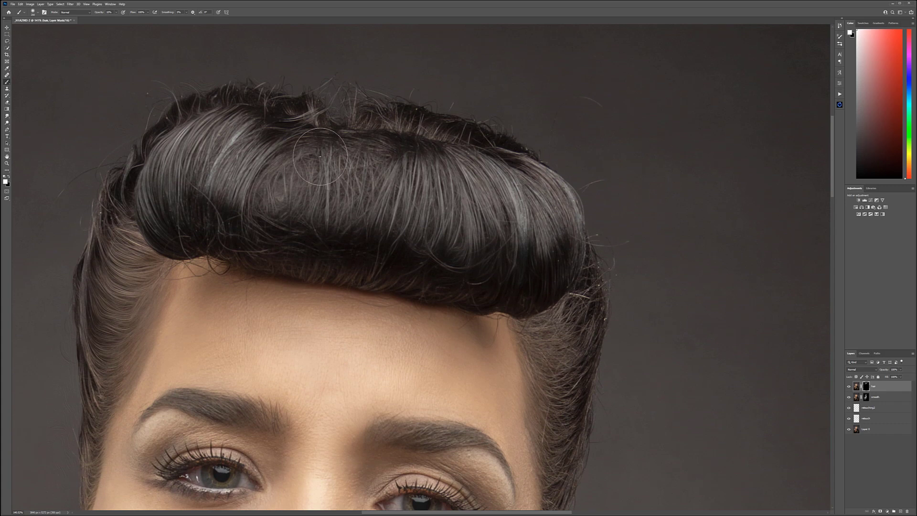
left_click_drag(548, 290, 348, 131)
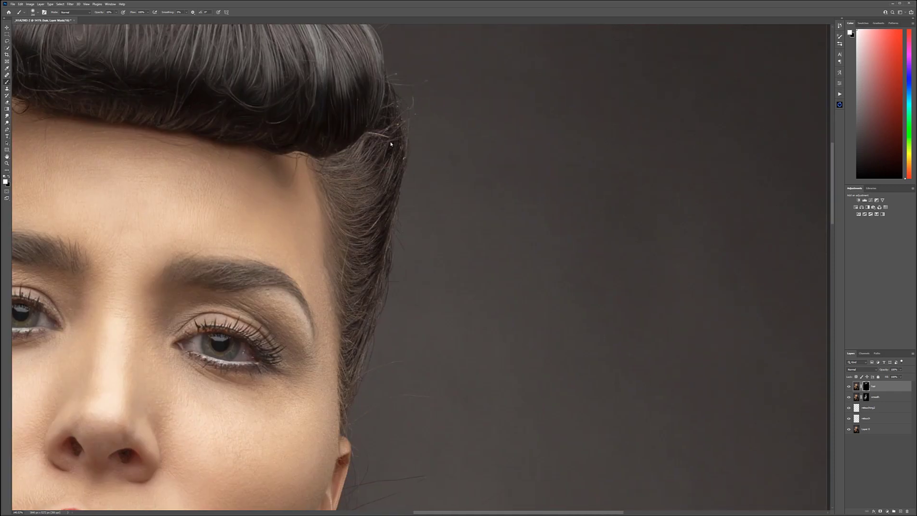
Step: Reveal the oil-paint effect on the swept-back hair along both sides of the head by painting white on the mask
mouse_move(410, 173)
left_mouse_down()
mouse_move(514, 213)
mouse_move(585, 265)
left_mouse_up()
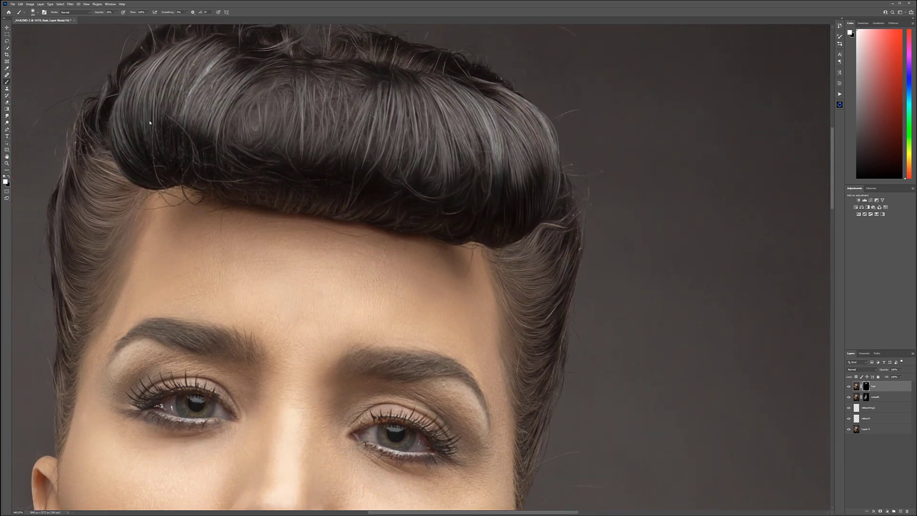
left_click_drag(110, 227, 203, 77)
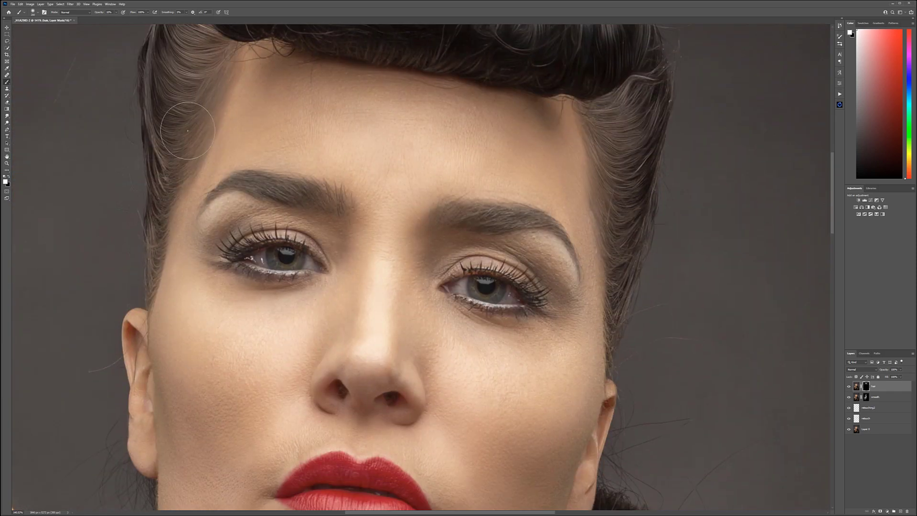
scroll(177, 138, "up", 6)
left_click_drag(222, 144, 241, 273)
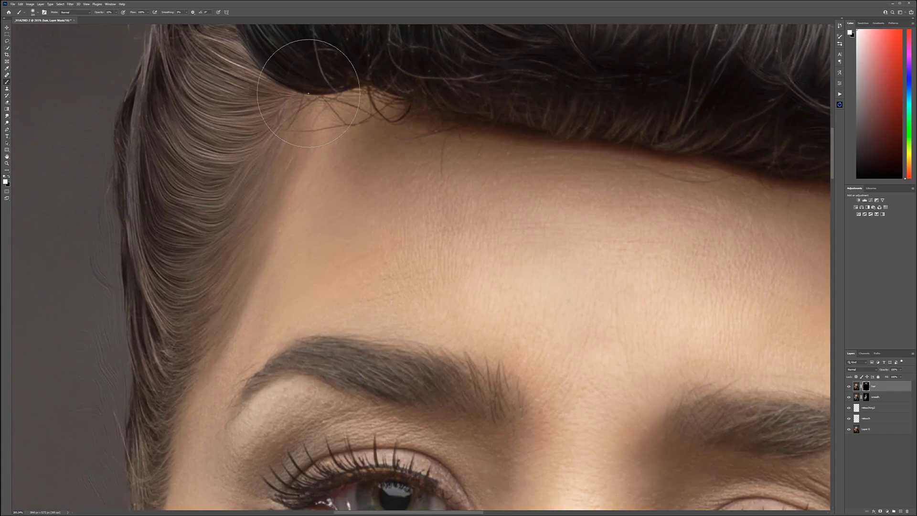
Step: Paint white on the hair mask with a smaller brush to reveal the effect on both eyebrows
mouse_move(474, 222)
left_mouse_down()
mouse_move(402, 129)
mouse_move(470, 101)
left_mouse_up()
key("bracketleft")
mouse_move(285, 240)
left_mouse_down()
mouse_move(467, 264)
mouse_move(361, 244)
mouse_move(388, 232)
left_mouse_up()
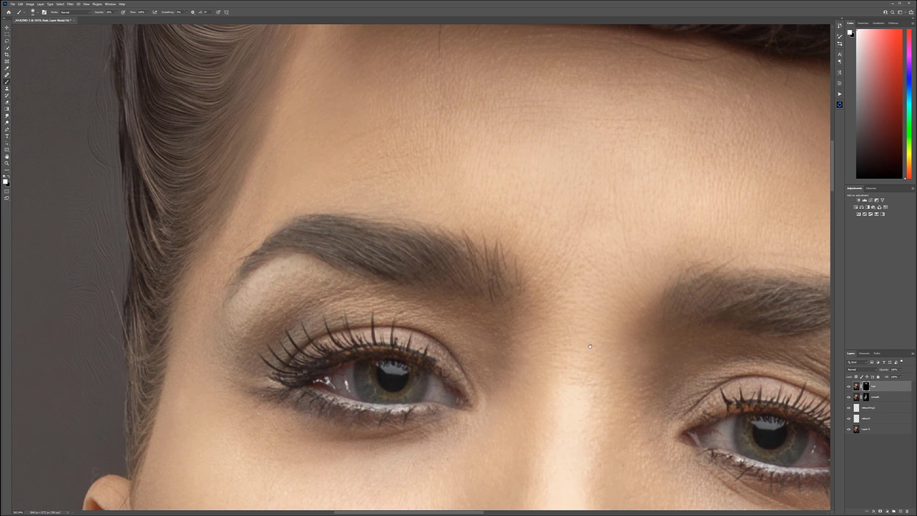
left_click_drag(623, 344, 172, 270)
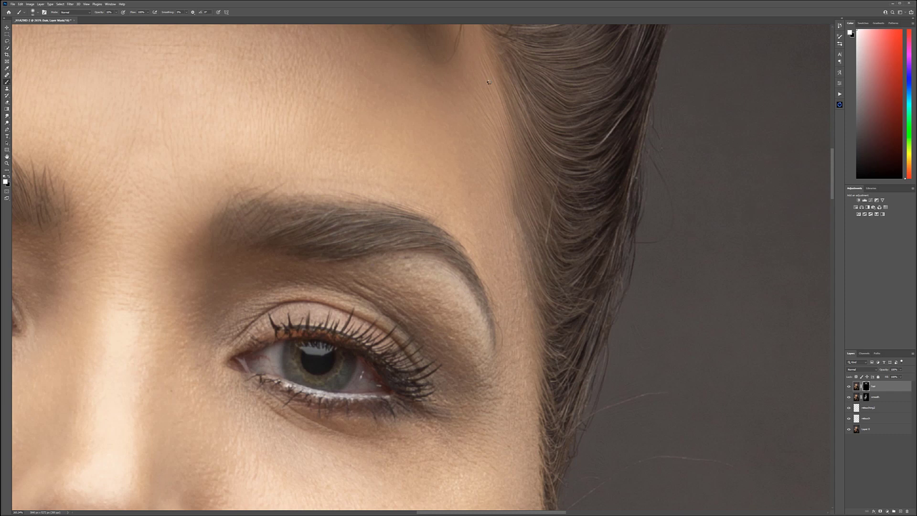
scroll(541, 193, "down", 6)
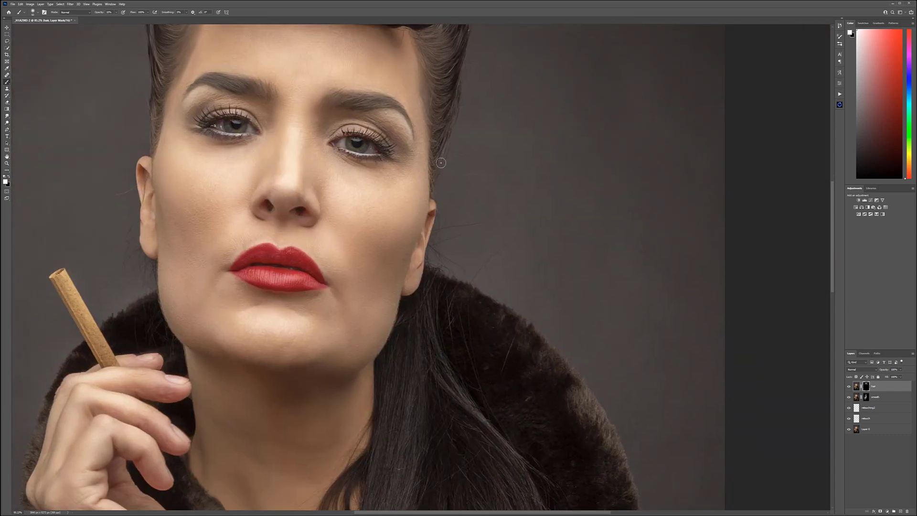
Step: Reveal the oil-paint effect along the long hair falling over the coat, painting the mask with a larger brush
mouse_move(403, 336)
left_mouse_down()
mouse_move(442, 225)
mouse_move(417, 365)
mouse_move(388, 387)
mouse_move(407, 160)
left_mouse_up()
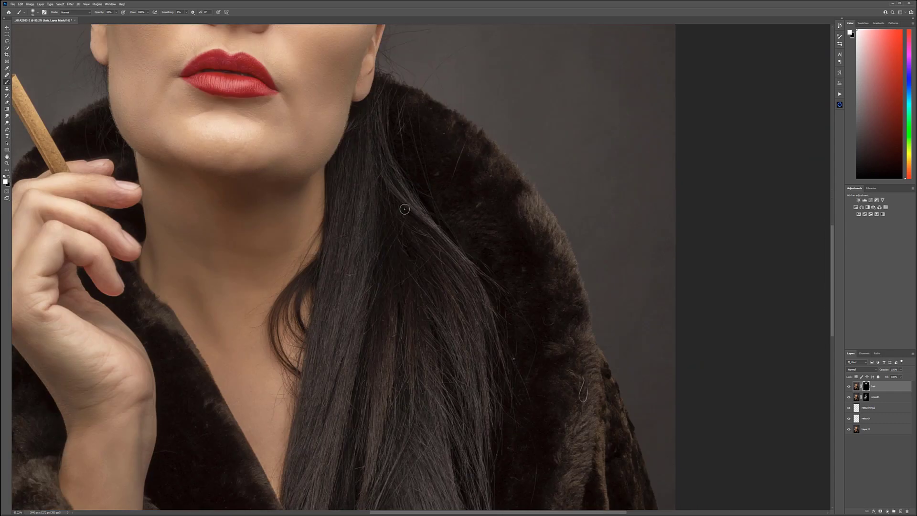
key("bracketright")
key("bracketright")
key("bracketright")
key("bracketright")
key("bracketright")
key("bracketright")
key("bracketright")
key("bracketright")
key("bracketright")
key("bracketright")
left_click_drag(426, 436, 387, 273)
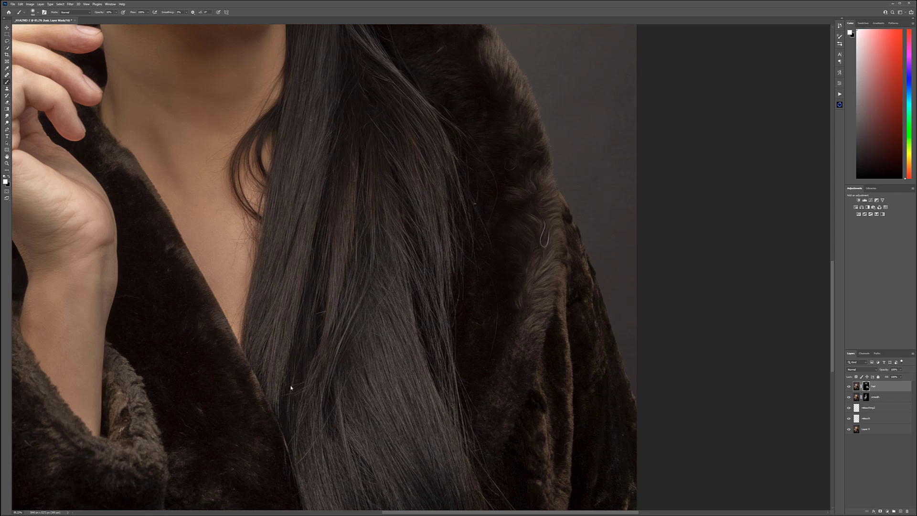
left_click_drag(392, 356, 326, 176)
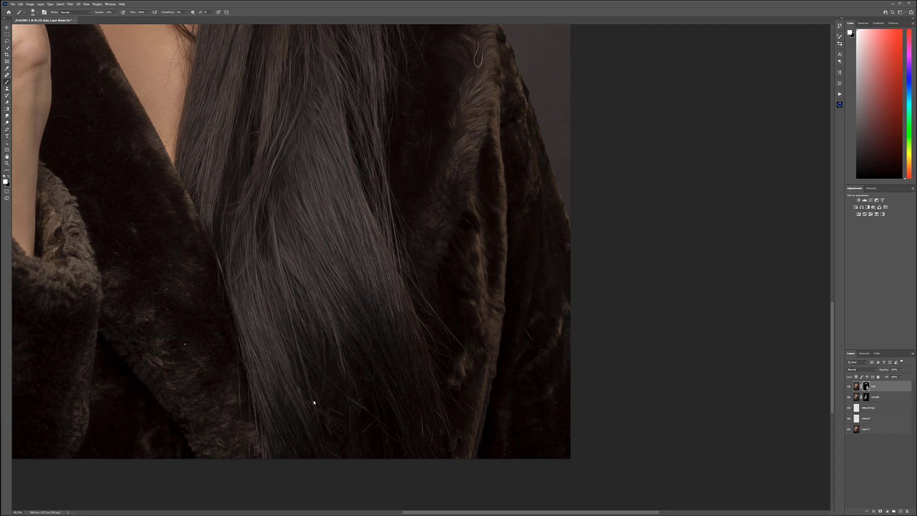
Step: Extend the white mask painting over the fur coat's collar, front and sleeve to reveal the oil-paint effect there
left_click_drag(365, 197, 425, 397)
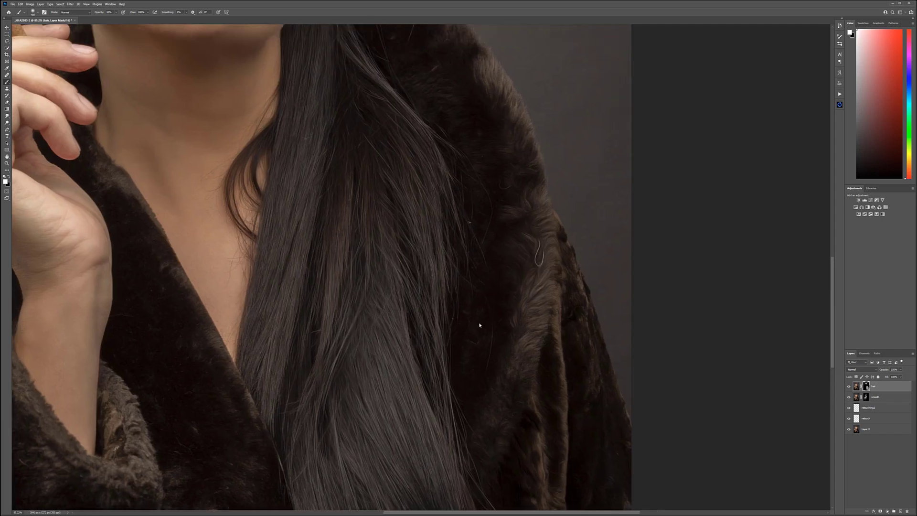
left_click_drag(400, 160, 724, 32)
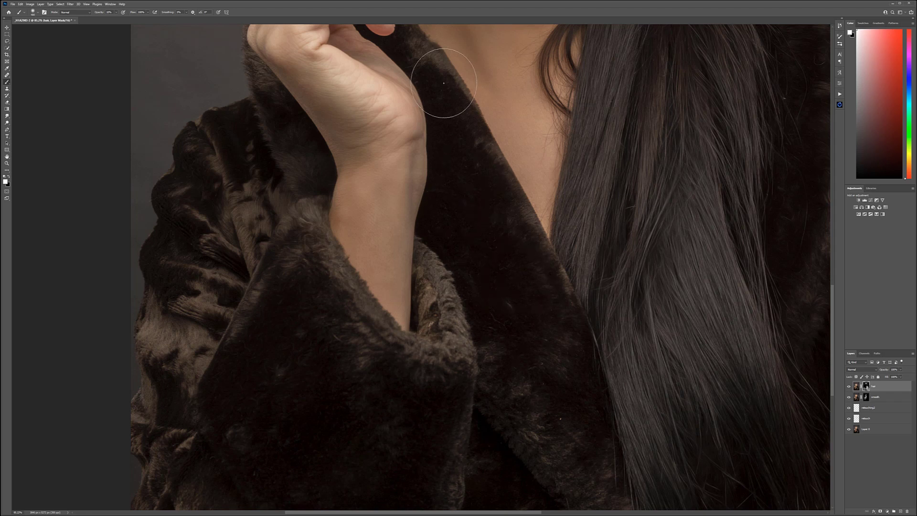
left_click_drag(472, 384, 381, 90)
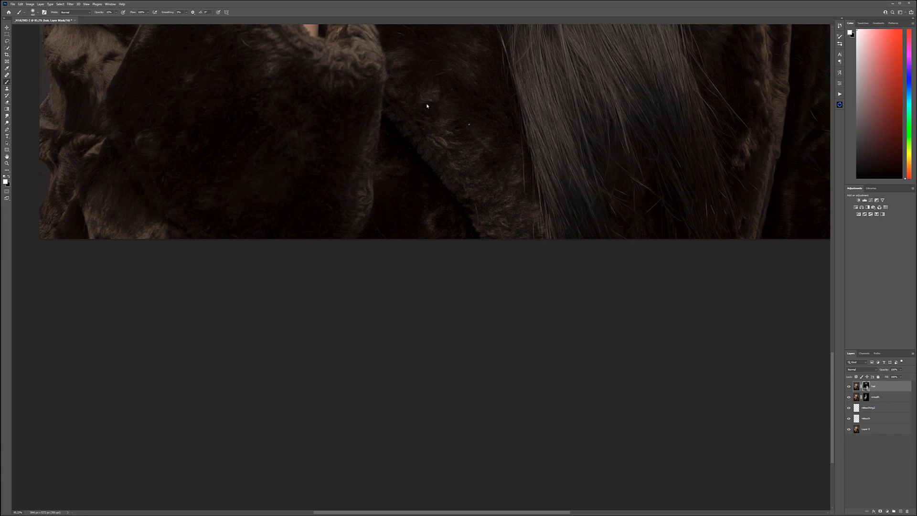
scroll(430, 191, "up", 5)
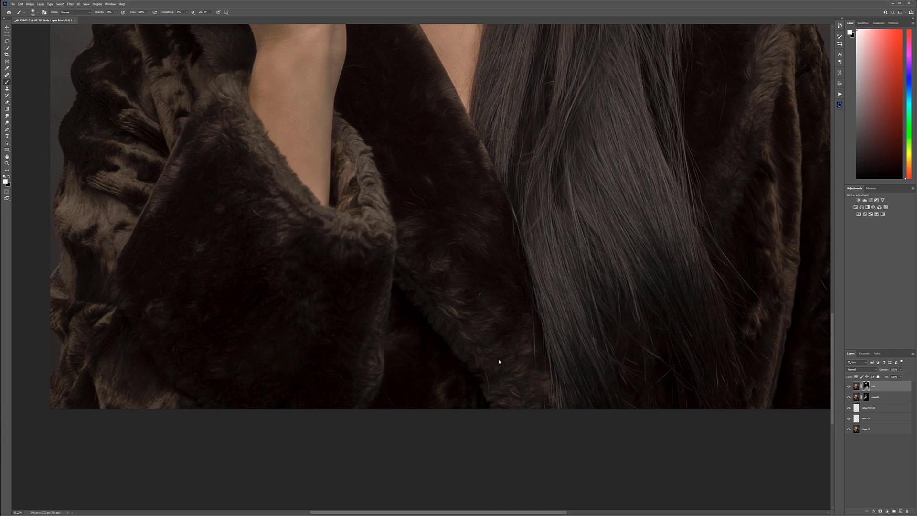
scroll(510, 309, "down", 3)
scroll(510, 309, "down", 3)
scroll(464, 204, "up", 2)
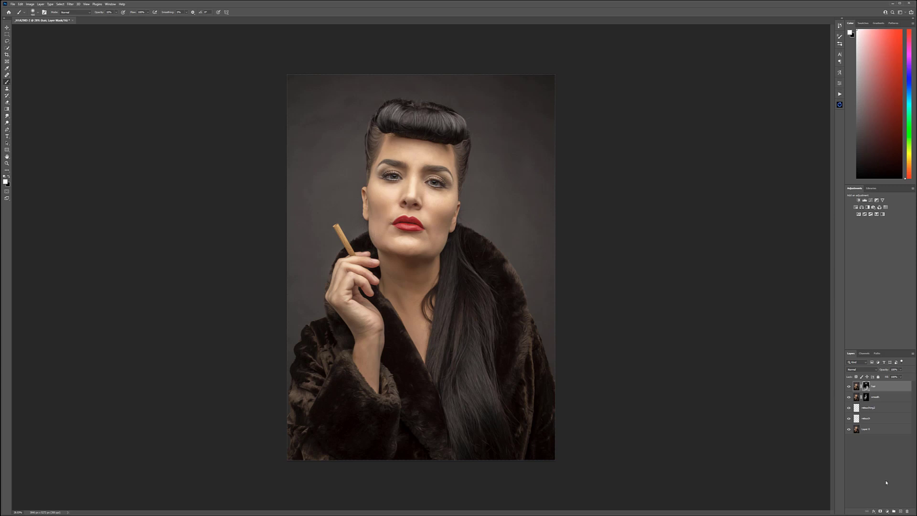
Step: Add a top layer named "db", fill it with 50% gray and set its blend mode to Soft Light
left_click(901, 511)
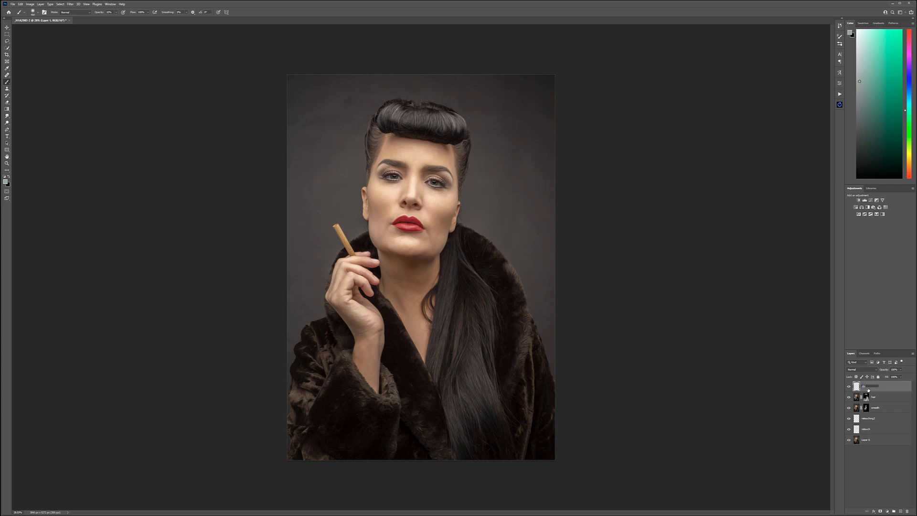
key("Return")
key("shift+F5")
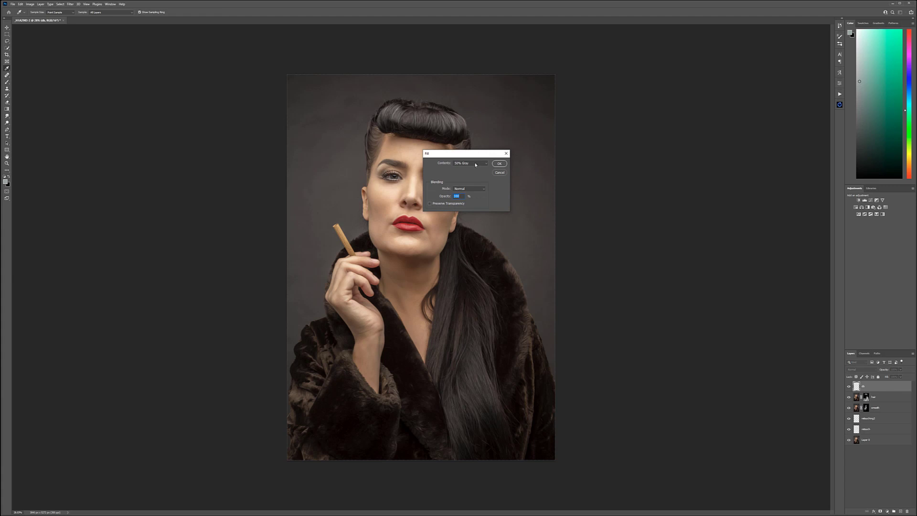
left_click(498, 164)
key("b")
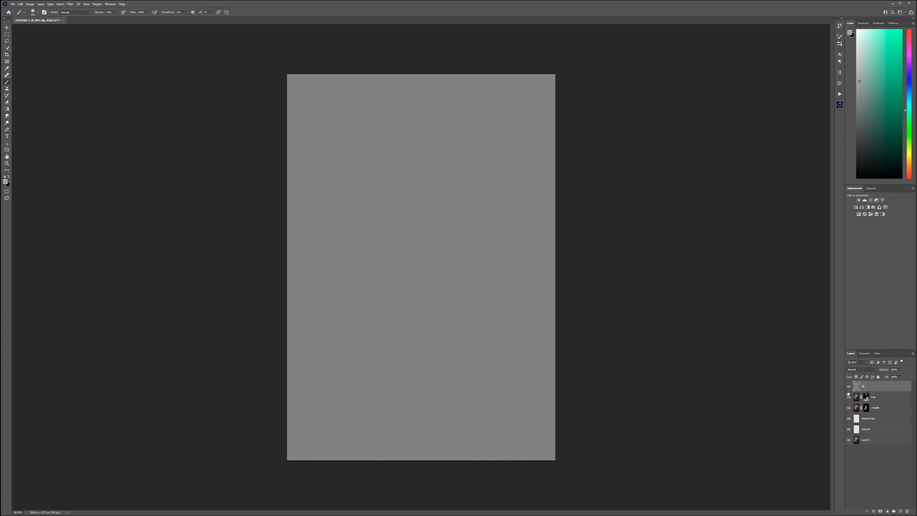
left_click(861, 370)
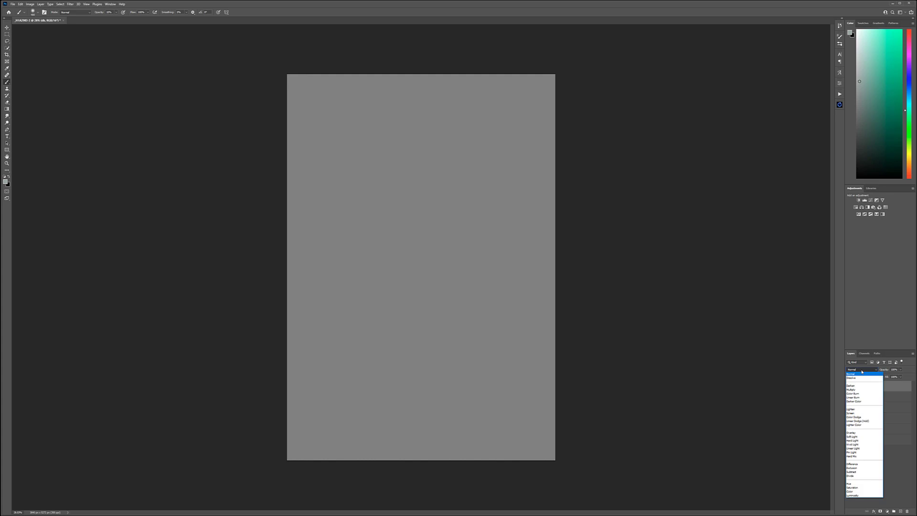
left_click(852, 436)
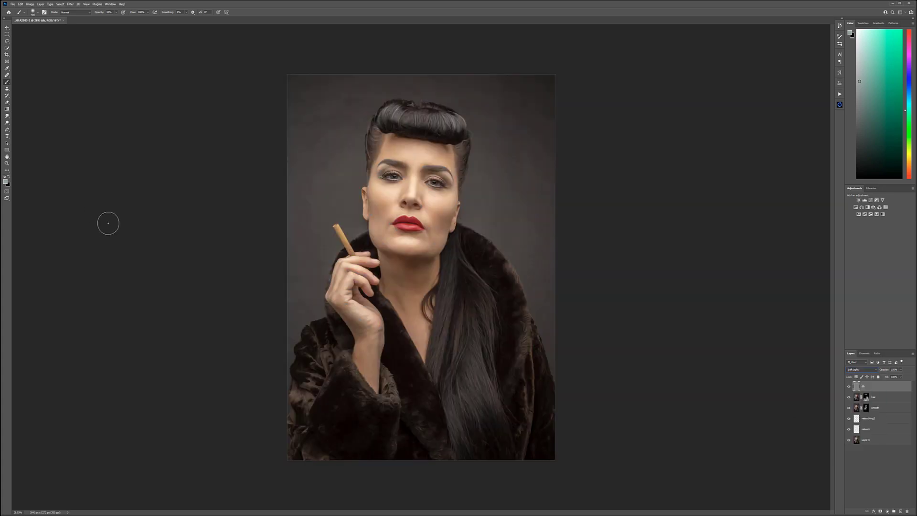
Step: Burn the cheek hollows, jawline and neck on the gray Soft Light layer with a soft round black brush
left_click(4, 178)
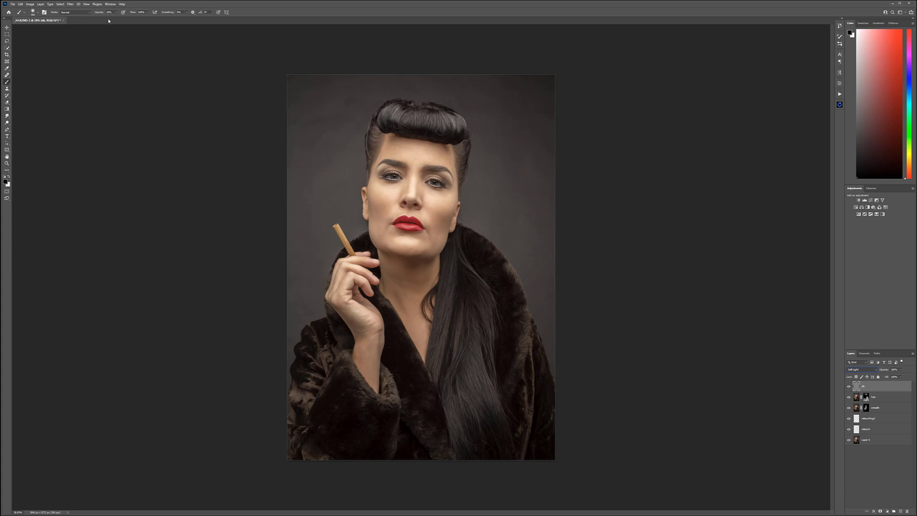
right_click(362, 131)
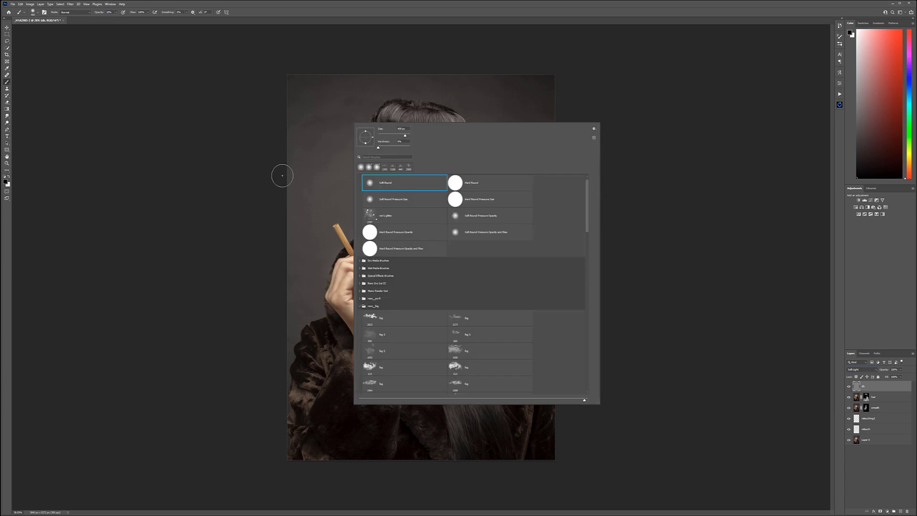
left_click(218, 167)
scroll(386, 205, "up", 8)
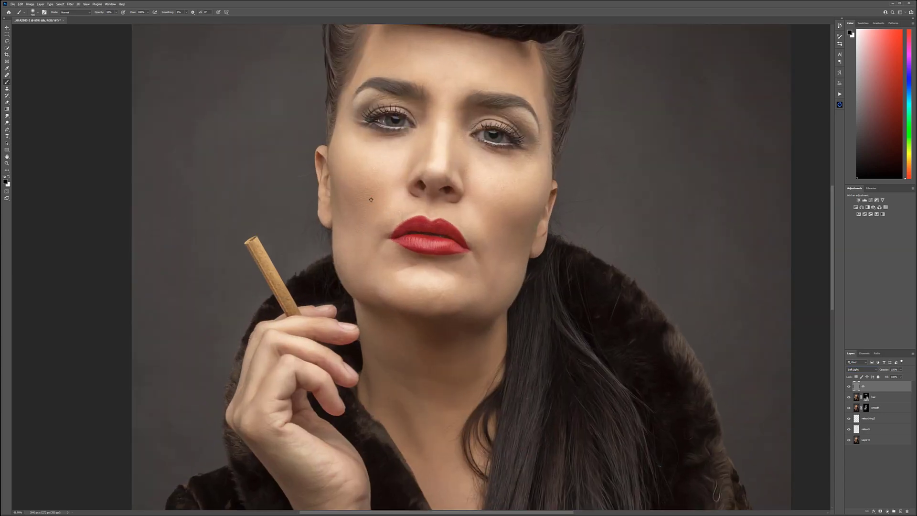
key("bracketleft")
key("bracketleft")
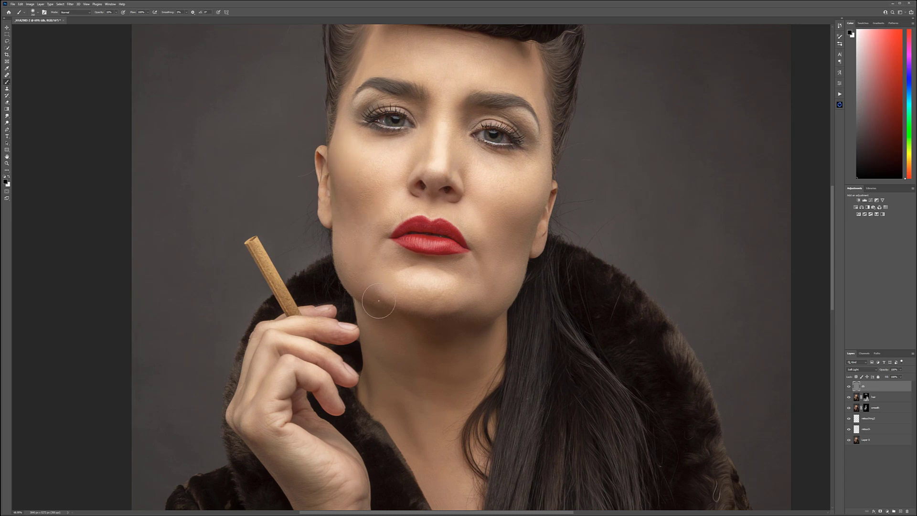
scroll(353, 181, "up", 3)
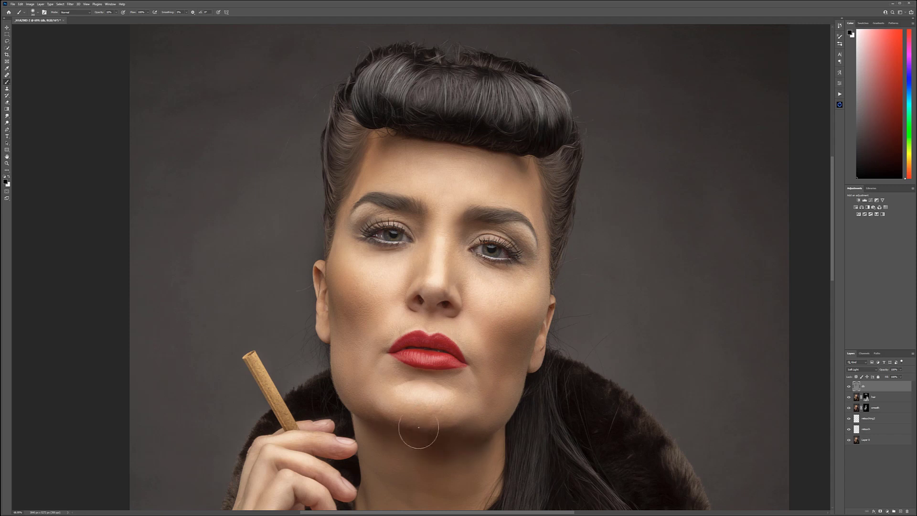
Step: Darken the area around the mouth and the lower edge of the bottom lip with a smaller black brush
key("bracketleft")
key("bracketleft")
key("bracketleft")
key("bracketleft")
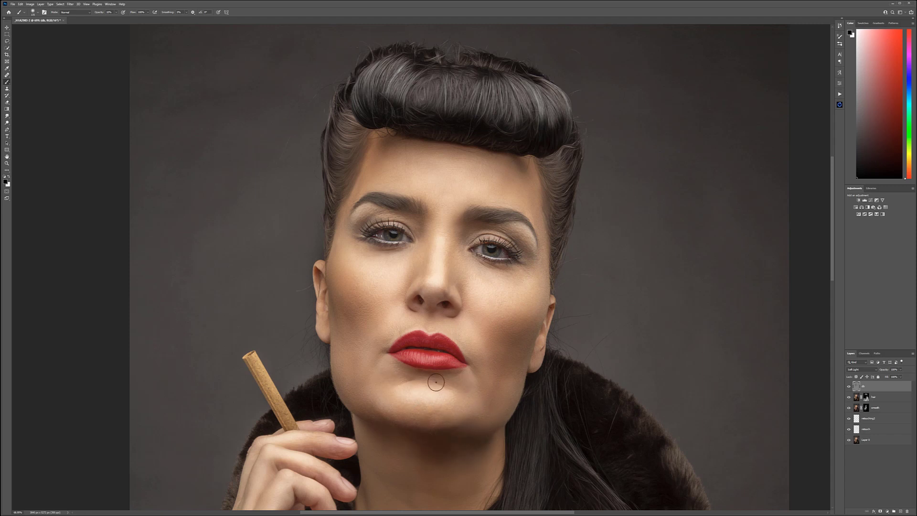
scroll(454, 349, "up", 4)
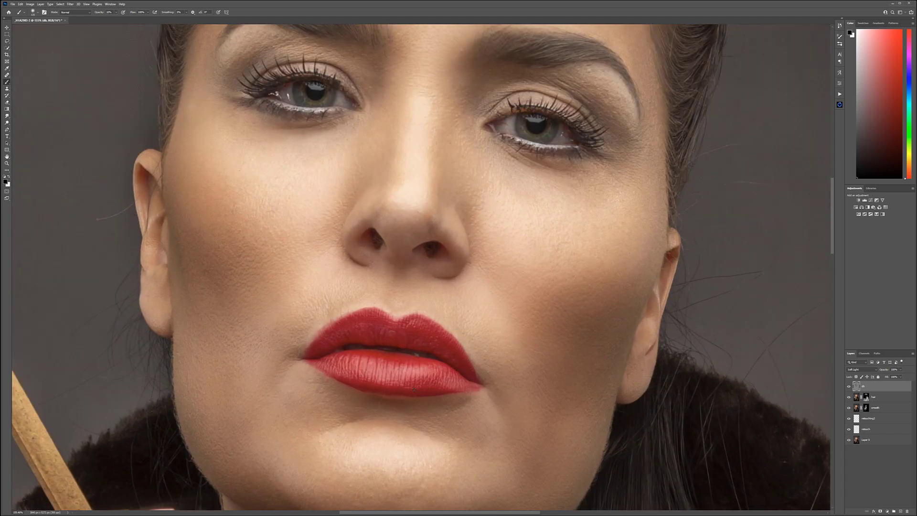
scroll(367, 417, "up", 2)
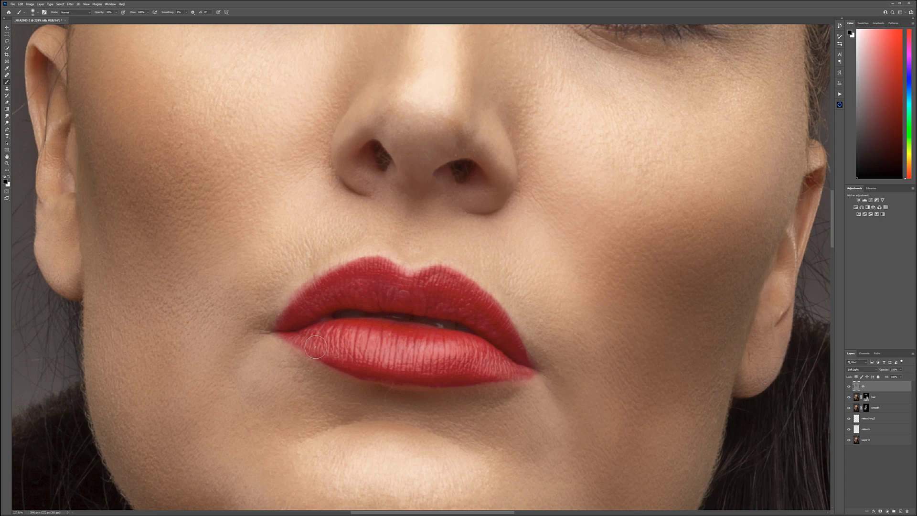
left_click_drag(305, 346, 414, 384)
mouse_move(328, 357)
left_mouse_down()
mouse_move(464, 389)
mouse_move(426, 384)
left_mouse_up()
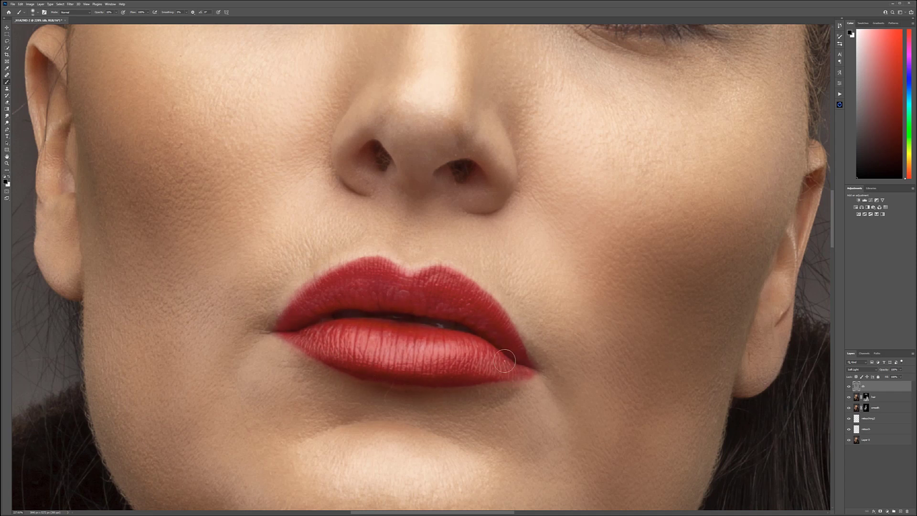
Step: Make white the painting color and hide the gray Soft Light layer to compare the face without the burned shading
key("x")
scroll(453, 364, "down", 2)
scroll(452, 364, "down", 2)
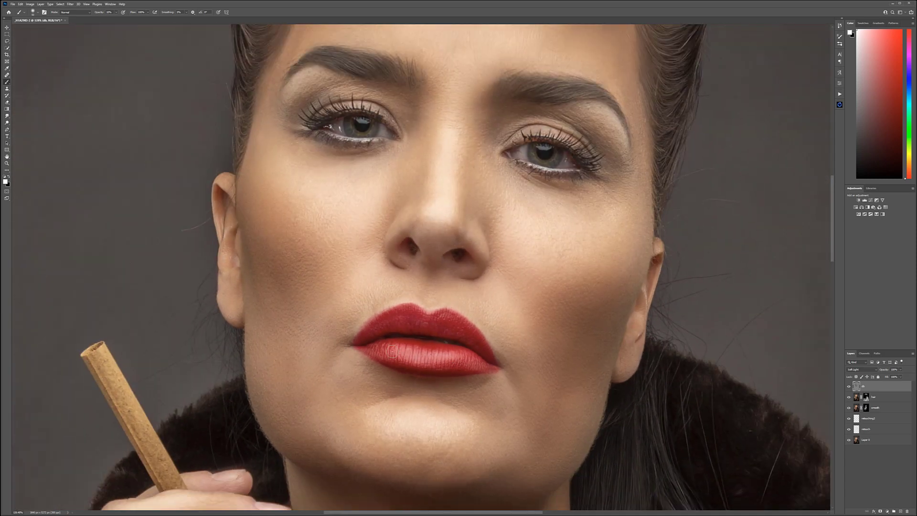
left_click(849, 386)
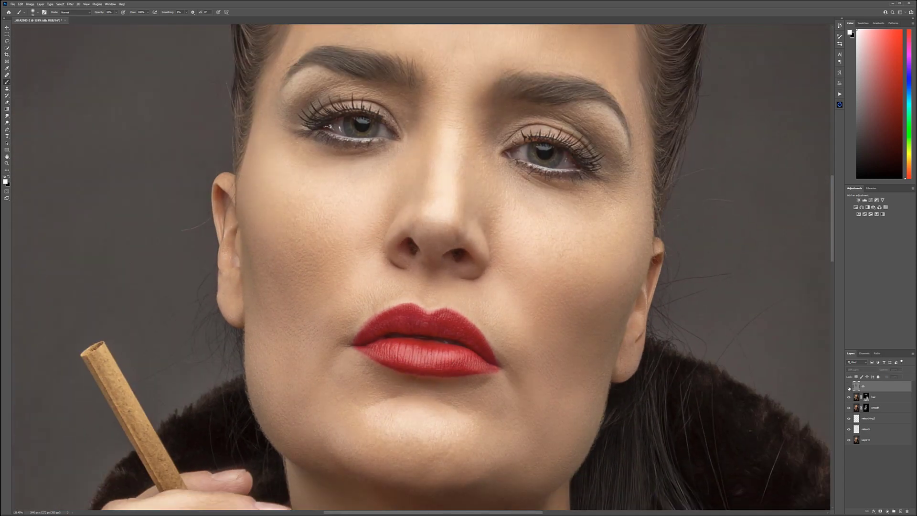
Step: Show the gray Soft Light layer again and burn the upper forehead edges and the neck shadow under the jaw in black
left_click(849, 387)
left_click(849, 387)
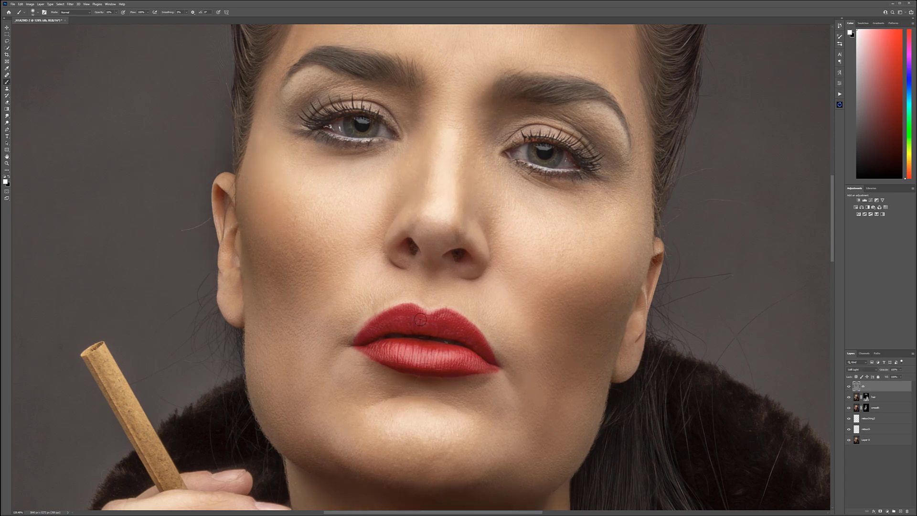
scroll(419, 323, "up", 3)
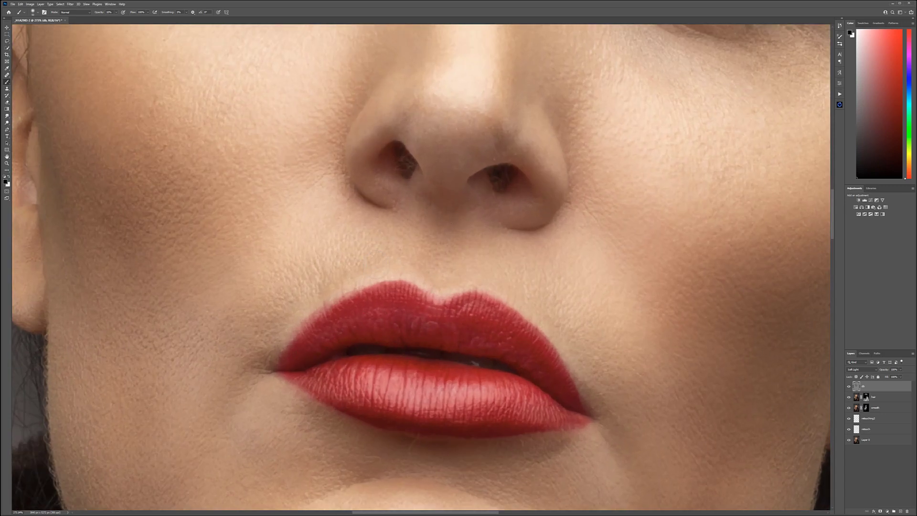
key("ctrl+0")
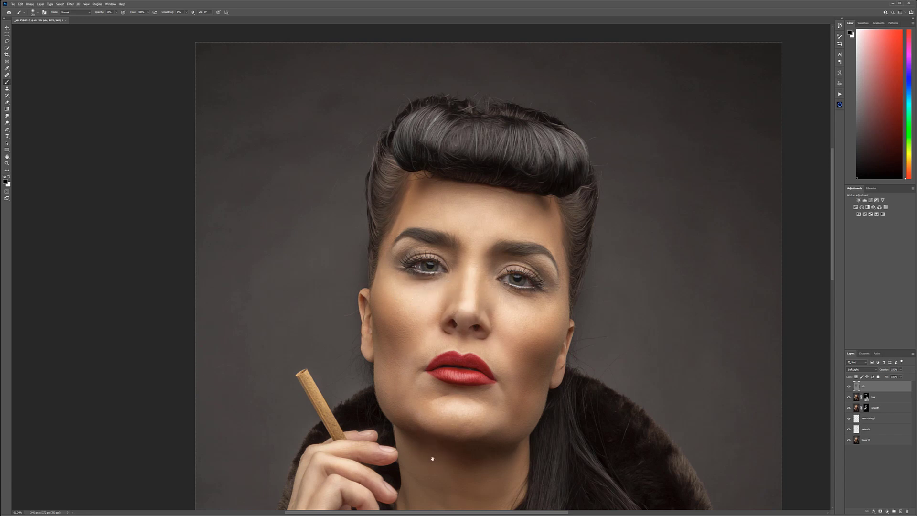
left_click_drag(433, 458, 444, 314)
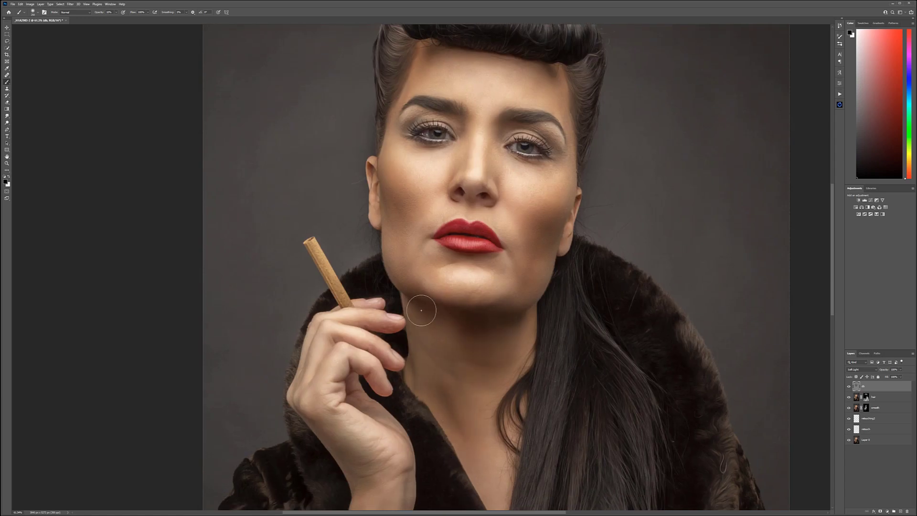
left_click_drag(512, 478, 525, 279)
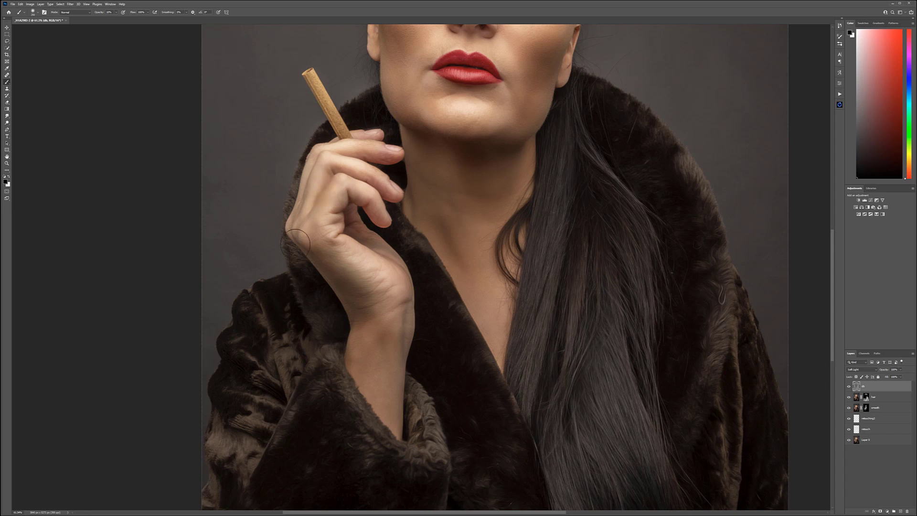
mouse_move(520, 164)
left_mouse_down()
mouse_move(483, 342)
mouse_move(577, 325)
left_mouse_up()
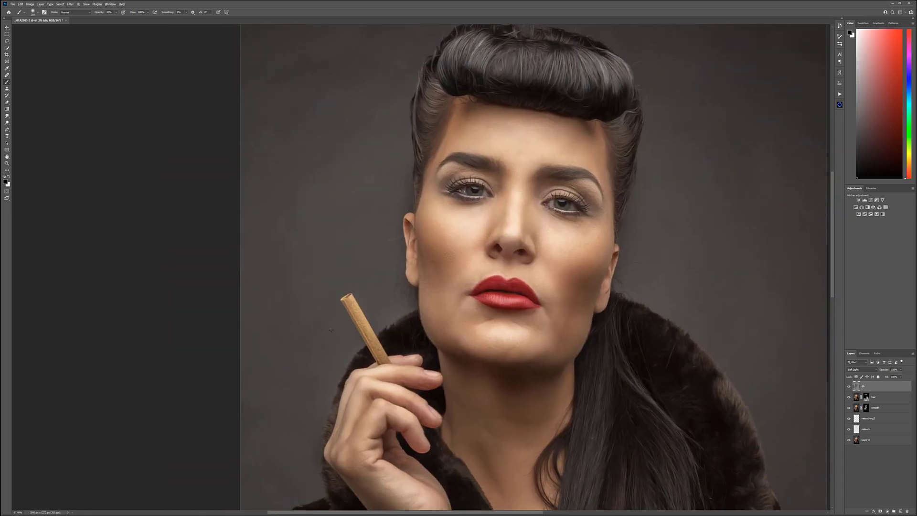
Step: Deepen the shading along the sides of the nose on the gray Soft Light layer with a smaller black brush
scroll(344, 336, "up", 5)
key("[")
key("[")
key("[")
key("[")
key("[")
key("[")
key("[")
key("[")
key("[")
key("[")
key("[")
key("[")
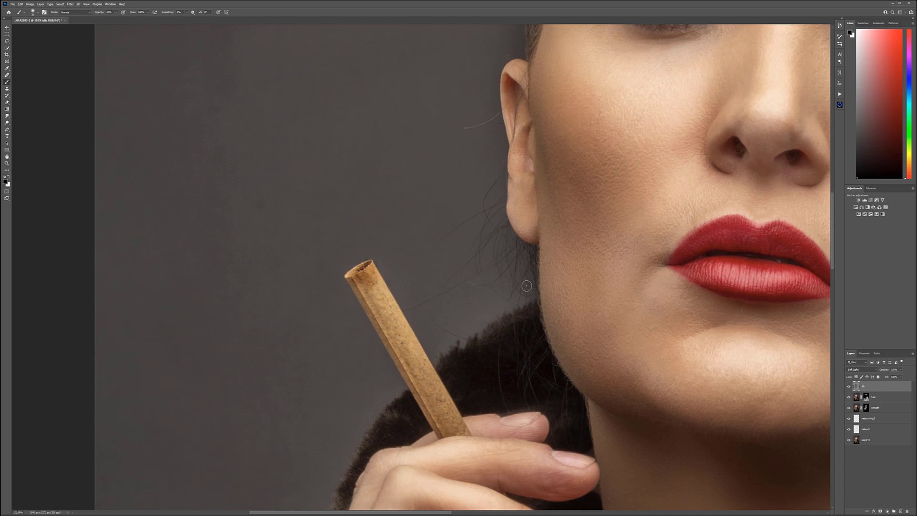
left_click_drag(773, 228, 496, 377)
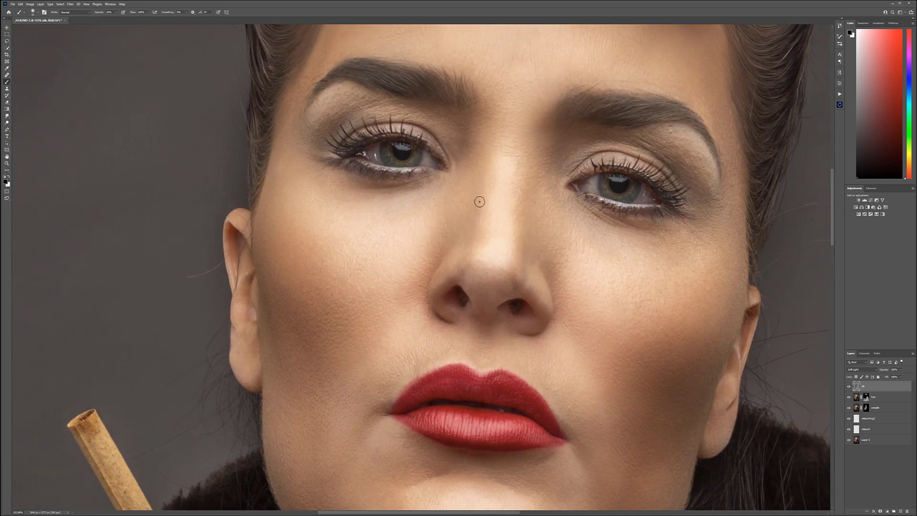
Step: Switch the painting color to white and dodge the nose bridge, under-eye areas and chin with a slightly larger brush
key("x")
key("bracketright")
key("bracketright")
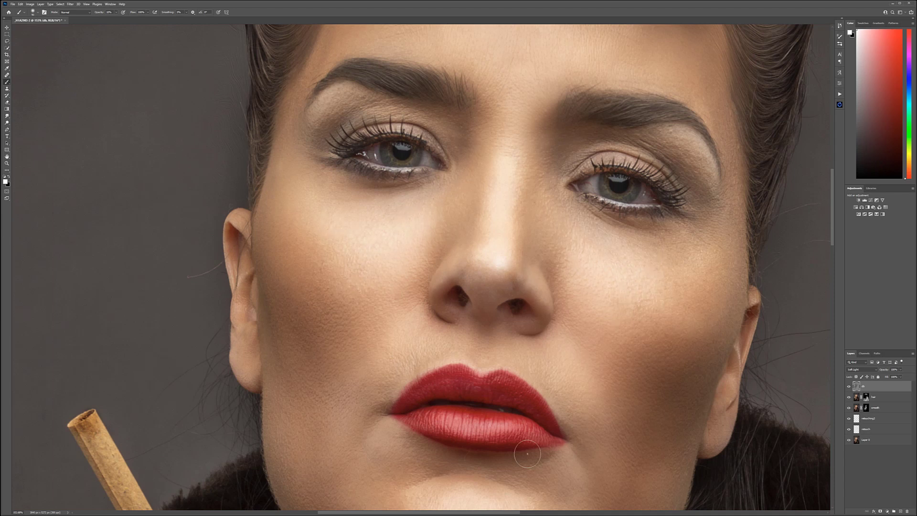
scroll(529, 458, "down", 3)
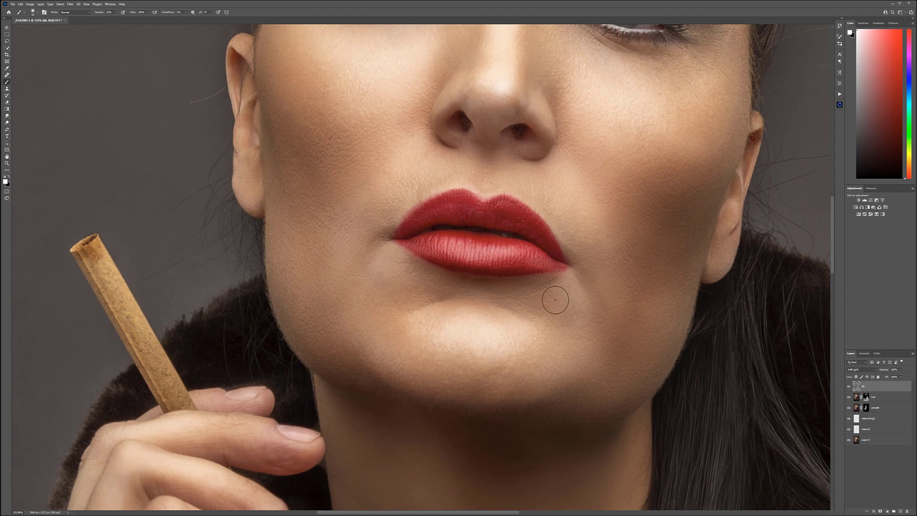
scroll(552, 296, "down", 5)
Step: Dodge the broad facial highlights and the lit areas of the hand and wrist with a larger white brush
key("bracketright")
key("bracketright")
key("bracketright")
key("bracketright")
key("bracketright")
left_click_drag(498, 212, 468, 231)
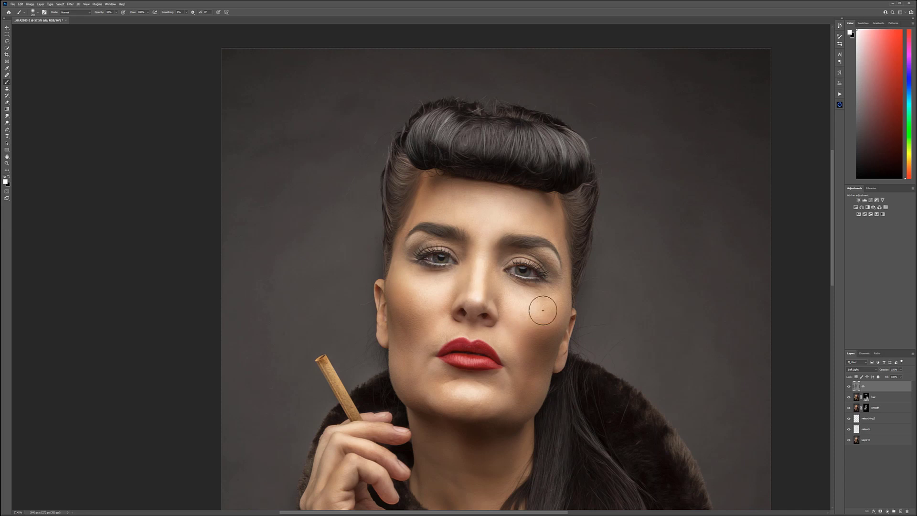
left_click_drag(476, 476, 473, 308)
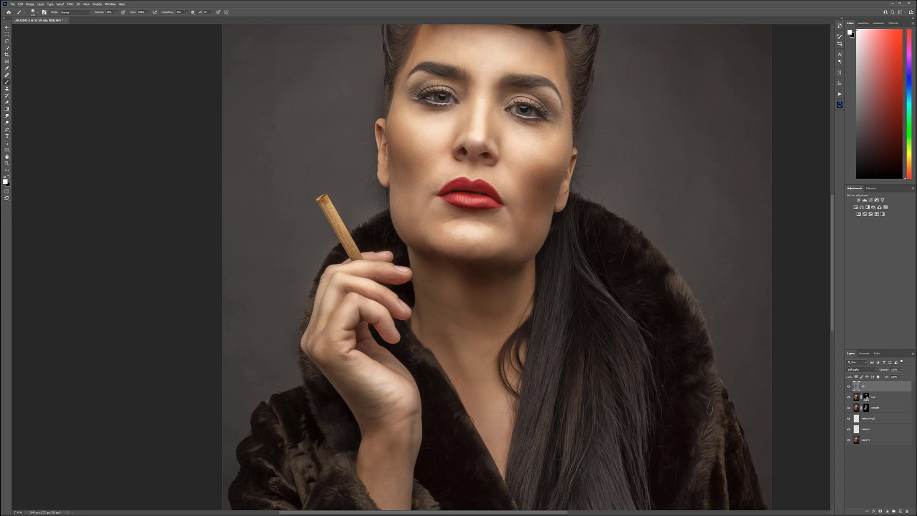
scroll(430, 377, "down", 3)
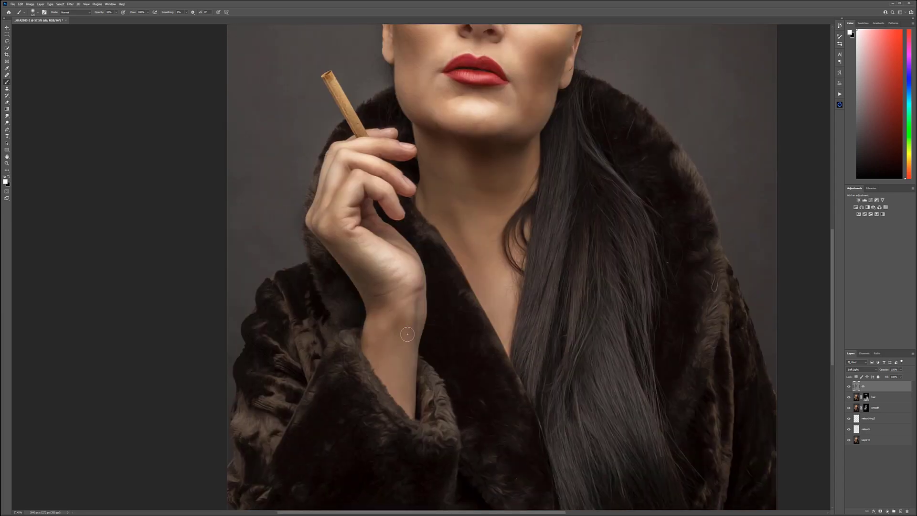
scroll(482, 296, "down", 3)
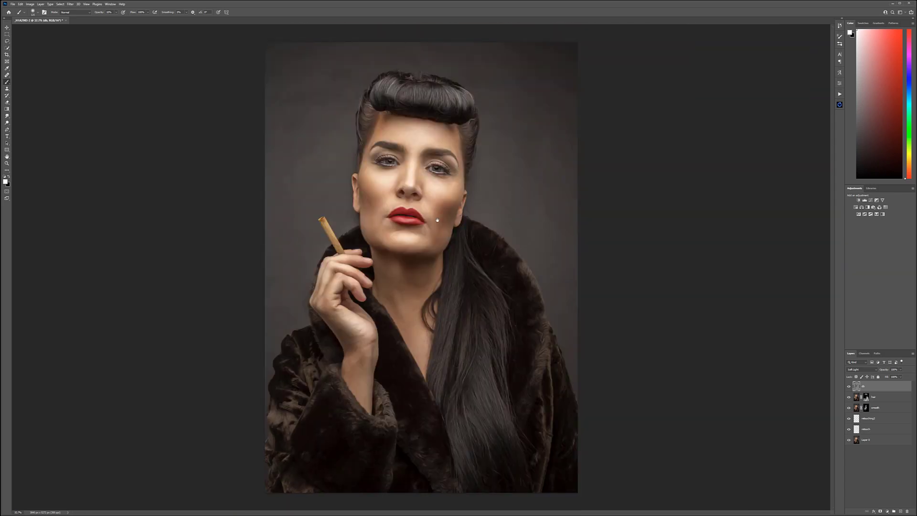
Step: Compare the whole portrait with and without the dodge-and-burn layer, leaving the layer shown
scroll(468, 201, "down", 1)
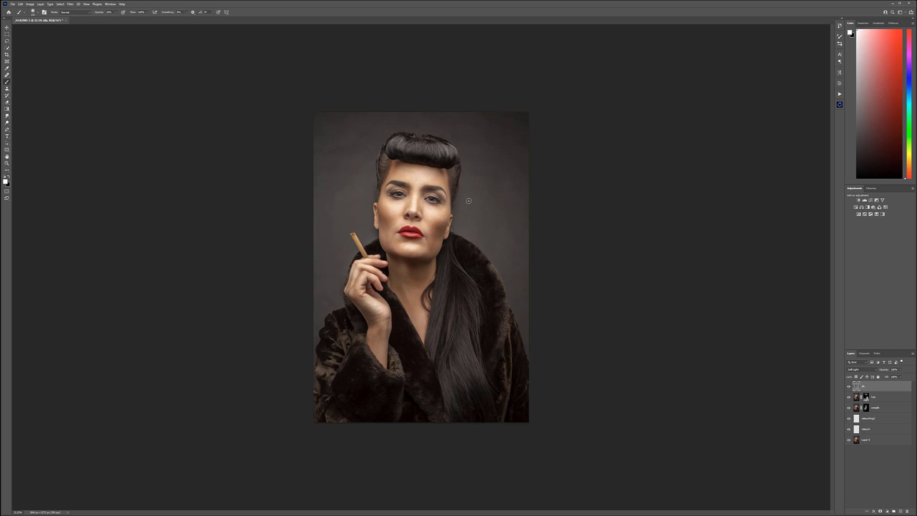
left_click(848, 387)
left_click(848, 386)
left_click(848, 387)
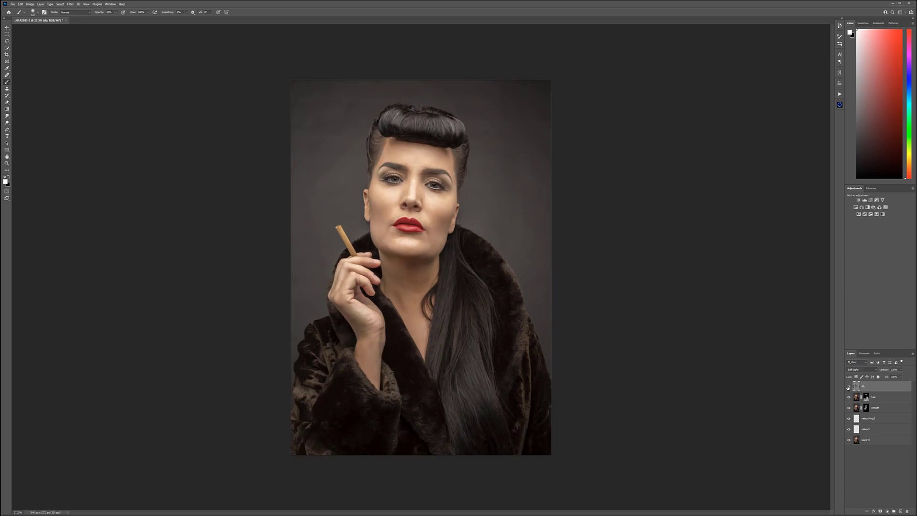
left_click(848, 387)
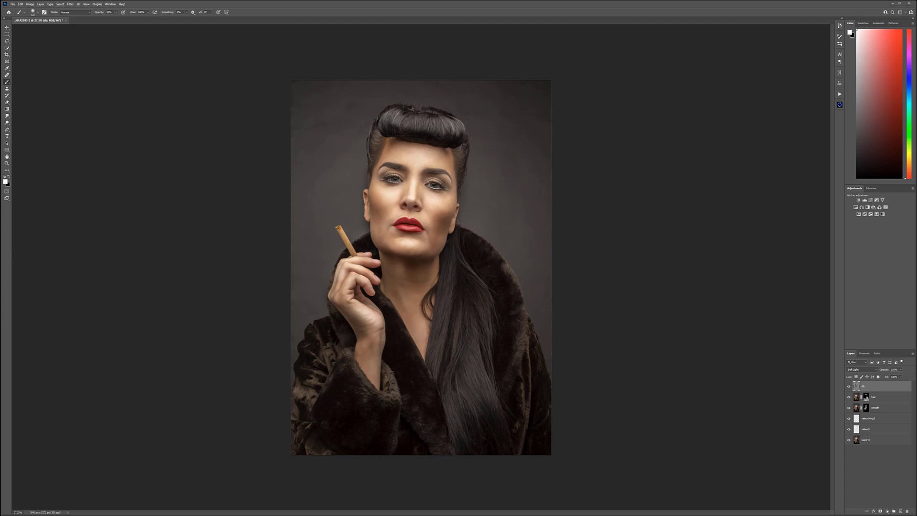
Step: Place the neon street image above the portrait, enlarged to span the canvas width and positioned over the upper part
left_click_drag(916, 206, 332, 170)
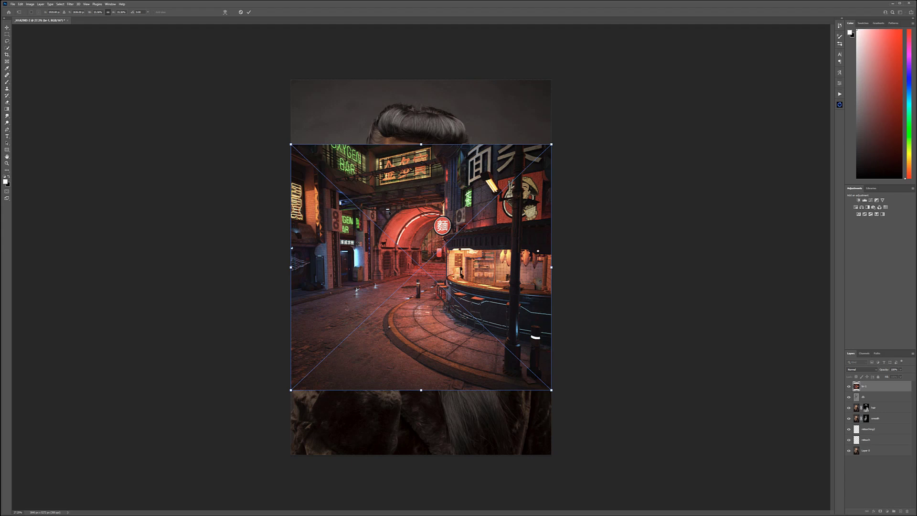
left_click_drag(289, 143, 205, 75)
left_click_drag(546, 135, 576, 165)
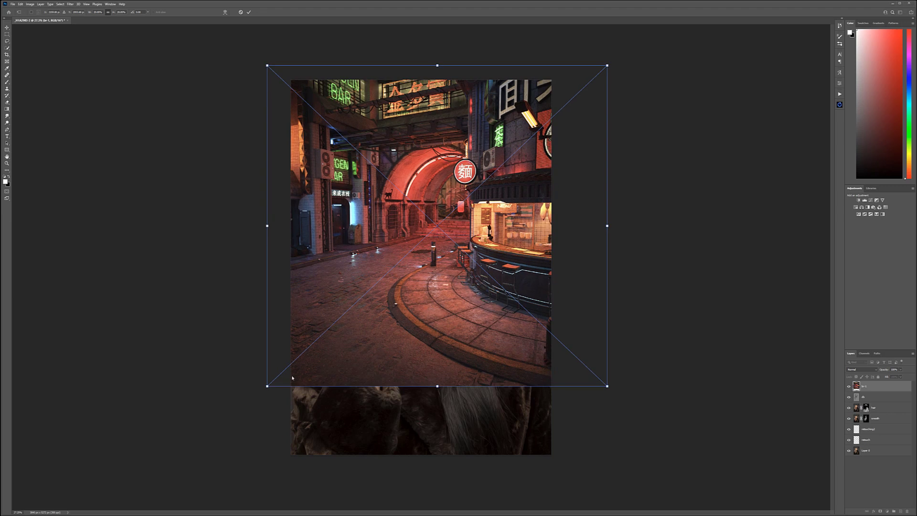
left_click_drag(267, 385, 249, 404)
left_click_drag(481, 289, 499, 304)
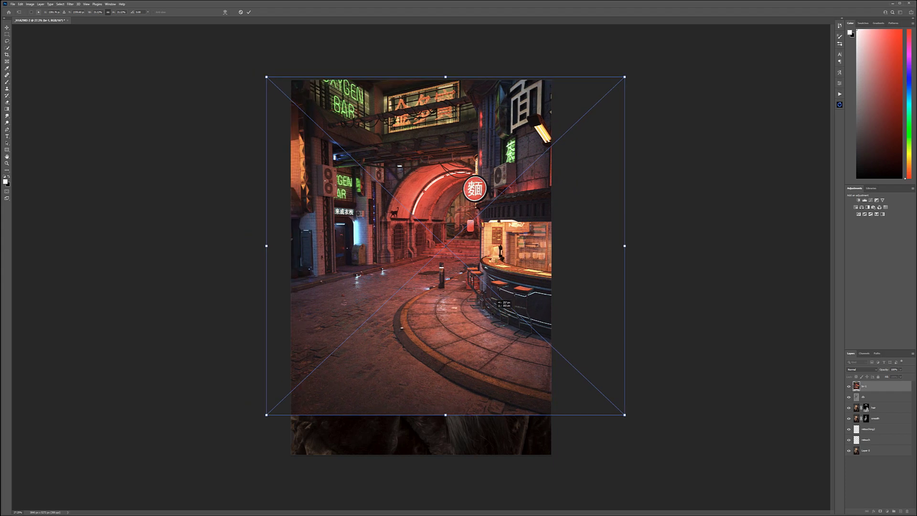
mouse_move(543, 247)
left_mouse_down()
mouse_move(516, 251)
mouse_move(511, 241)
mouse_move(535, 232)
mouse_move(556, 242)
left_mouse_up()
left_click_drag(637, 410, 616, 389)
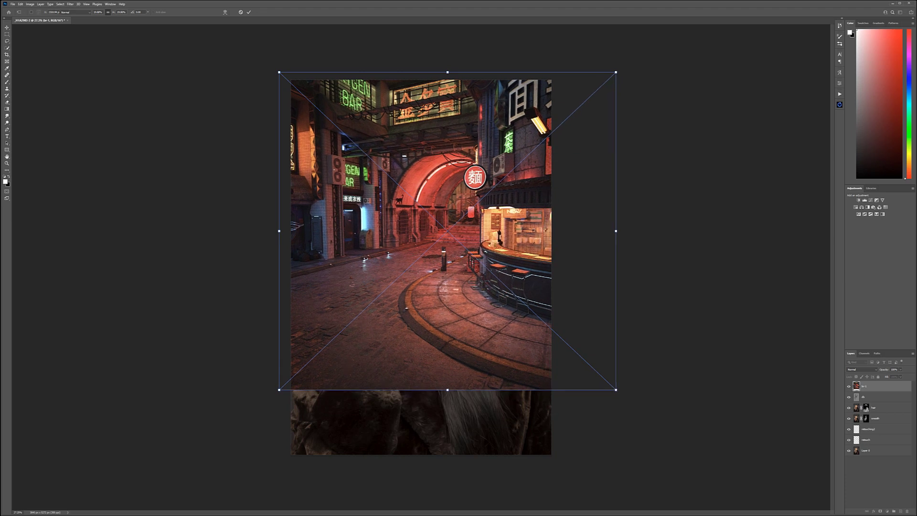
key("b")
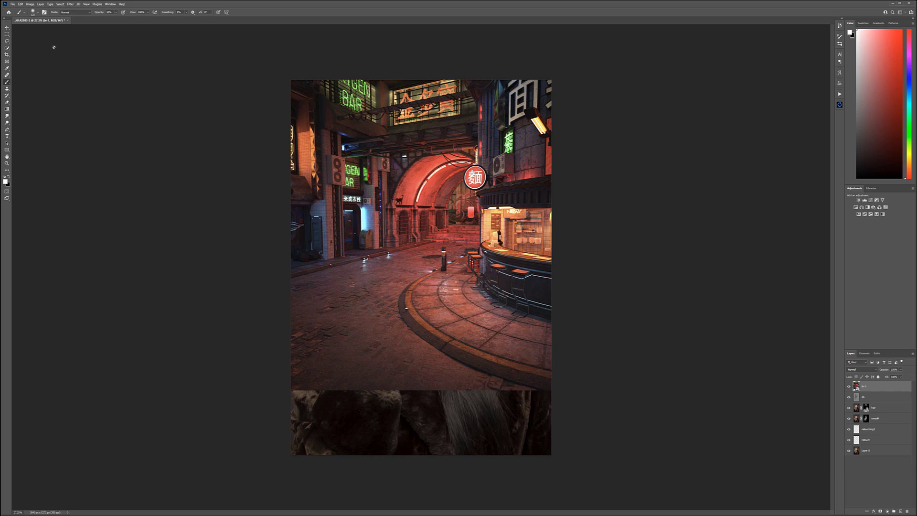
Step: Hide the street layer with a black layer mask and set the brush color to mid gray 797979
key("v")
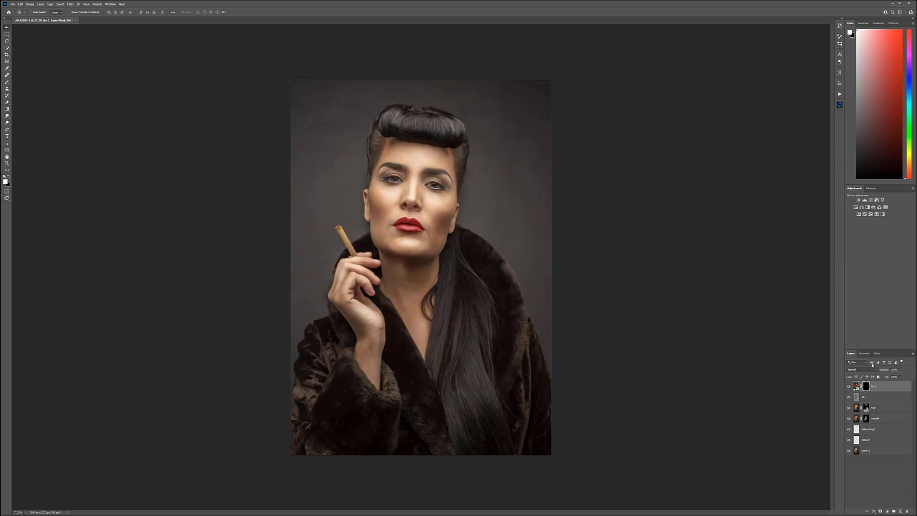
key("b")
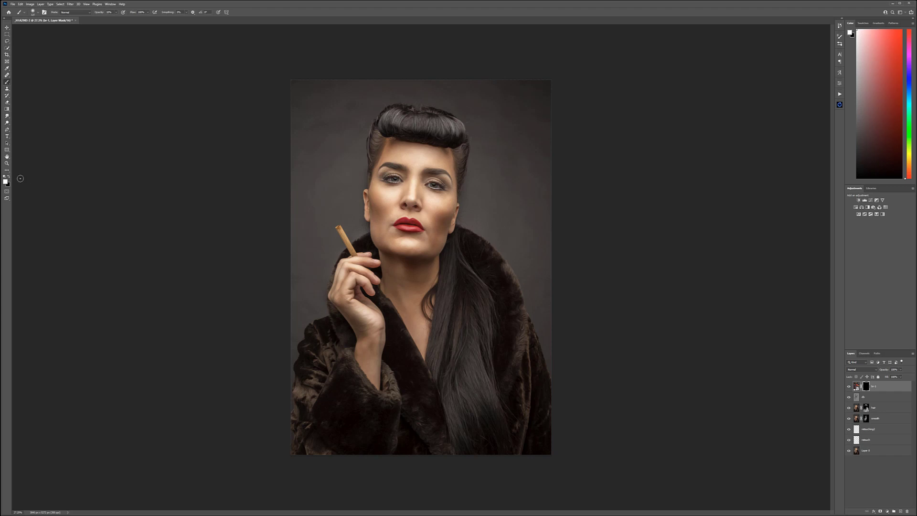
left_click(6, 181)
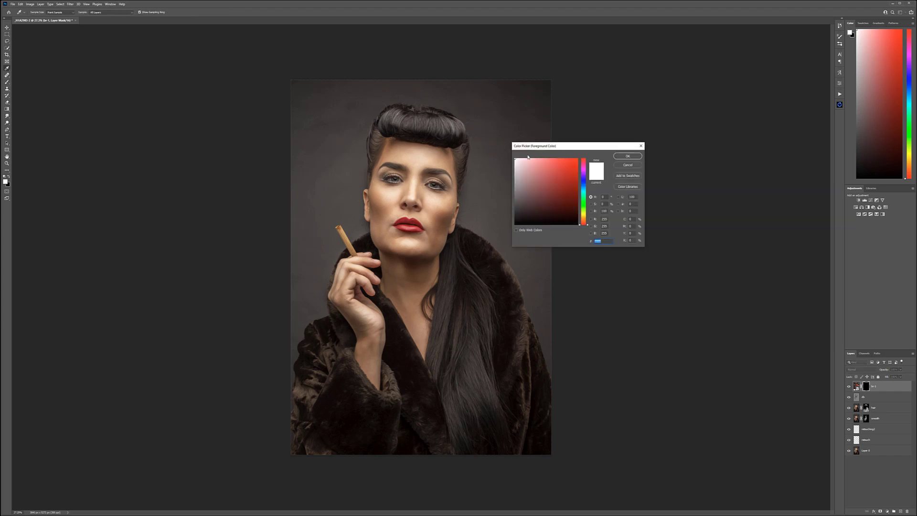
left_click(499, 193)
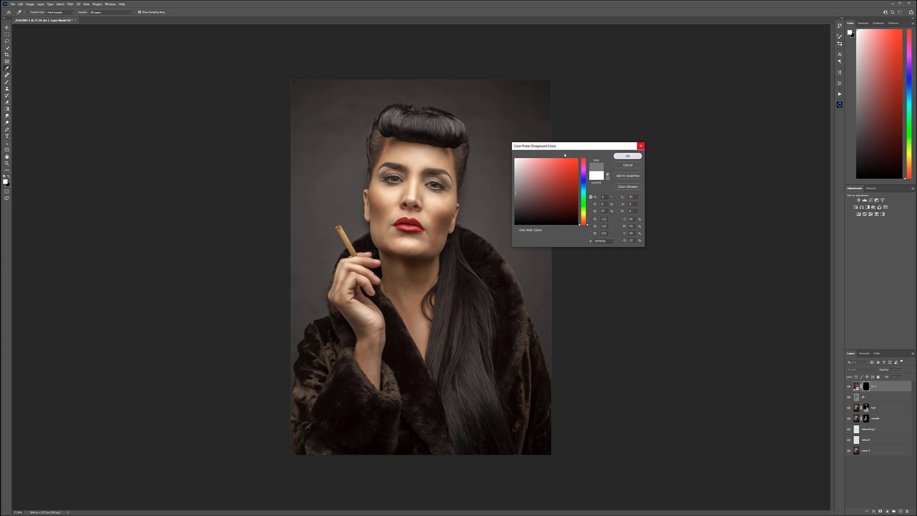
left_click(629, 156)
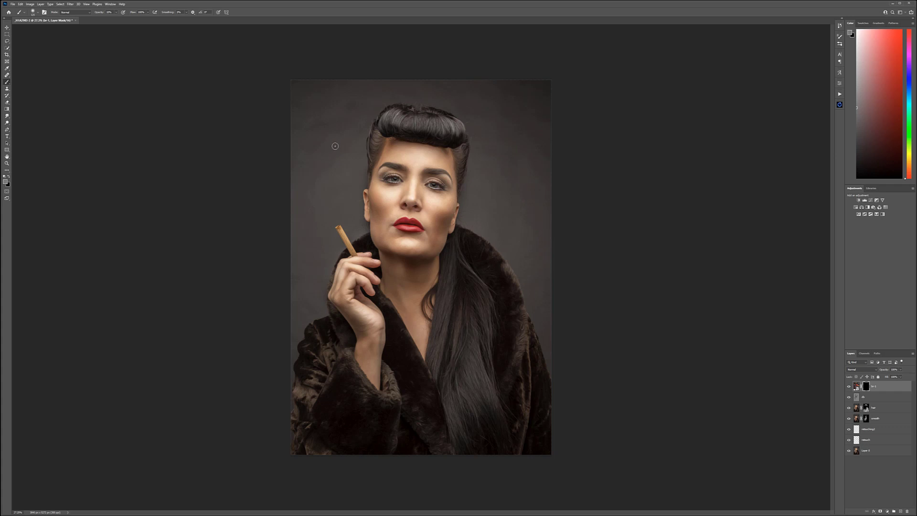
Step: Paint gray on the street layer's mask with a large soft brush at 100% opacity to reveal the street around the head and shoulders
key("0")
mouse_move(372, 68)
left_mouse_down()
mouse_move(359, 86)
mouse_move(329, 88)
left_mouse_up()
mouse_move(526, 79)
left_mouse_down()
mouse_move(580, 108)
mouse_move(574, 152)
mouse_move(548, 190)
mouse_move(508, 151)
mouse_move(498, 166)
mouse_move(543, 225)
mouse_move(527, 219)
mouse_move(509, 167)
mouse_move(499, 196)
mouse_move(559, 245)
left_mouse_up()
mouse_move(315, 99)
left_mouse_down()
mouse_move(301, 197)
mouse_move(319, 177)
mouse_move(287, 263)
mouse_move(287, 316)
left_mouse_up()
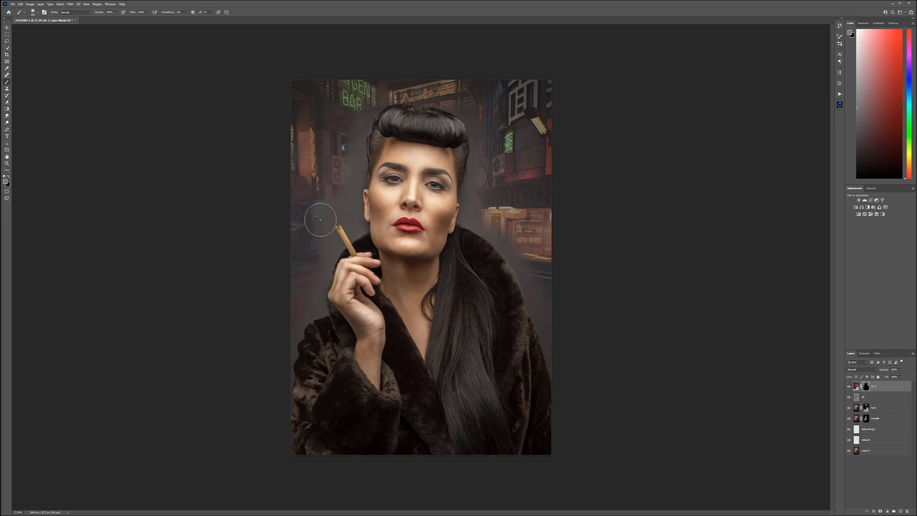
Step: Reveal the street on the mask around the cigar and between it and the face with a much smaller gray brush
scroll(340, 205, "up", 4)
scroll(320, 295, "up", 6)
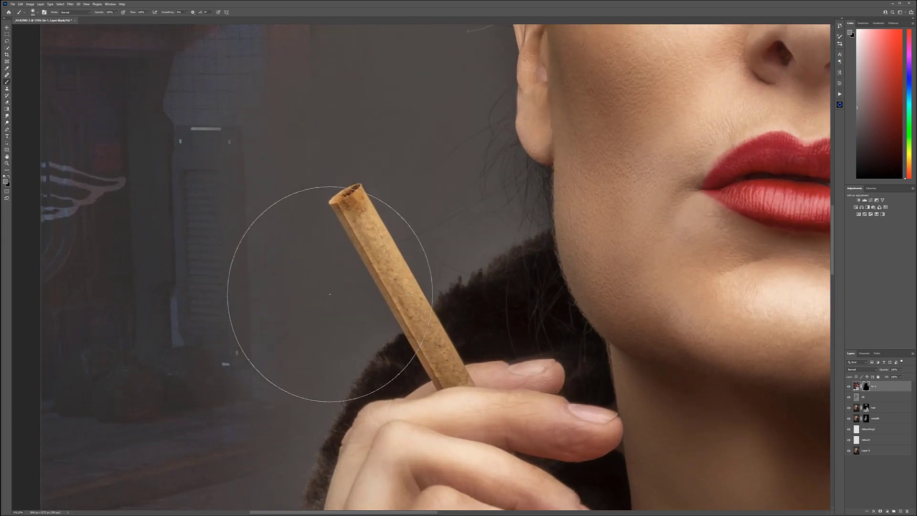
key("bracketleft")
key("bracketleft")
key("bracketleft")
key("bracketleft")
key("bracketleft")
key("bracketleft")
key("bracketleft")
key("bracketleft")
key("bracketleft")
key("bracketleft")
mouse_move(307, 210)
left_mouse_down()
mouse_move(338, 283)
mouse_move(325, 241)
mouse_move(376, 327)
mouse_move(306, 389)
mouse_move(312, 302)
mouse_move(285, 234)
mouse_move(303, 336)
mouse_move(299, 185)
mouse_move(297, 208)
mouse_move(353, 151)
mouse_move(323, 167)
mouse_move(370, 164)
mouse_move(395, 198)
mouse_move(420, 268)
mouse_move(440, 236)
mouse_move(433, 280)
mouse_move(450, 256)
mouse_move(480, 245)
mouse_move(445, 279)
mouse_move(527, 231)
mouse_move(455, 263)
mouse_move(516, 230)
mouse_move(530, 206)
mouse_move(528, 214)
mouse_move(528, 187)
mouse_move(489, 178)
mouse_move(534, 188)
mouse_move(501, 201)
mouse_move(457, 105)
mouse_move(430, 151)
mouse_move(439, 222)
mouse_move(431, 203)
left_mouse_up()
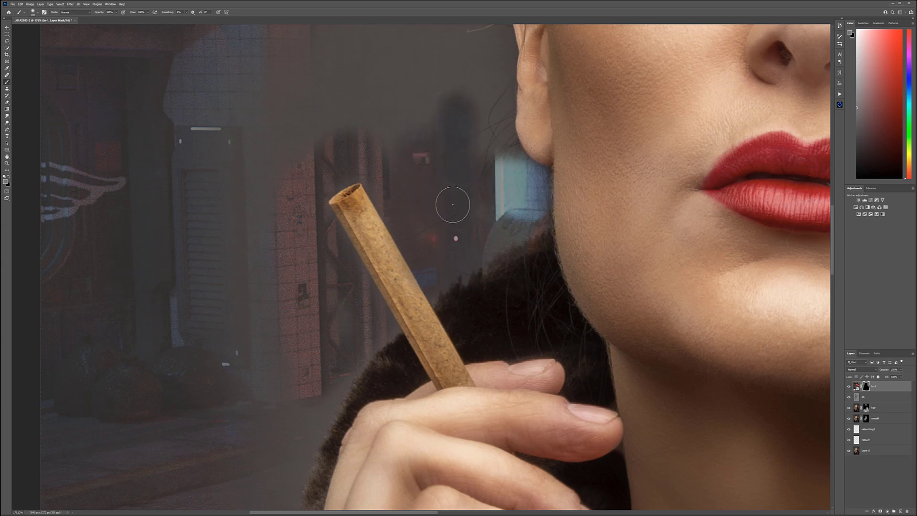
Step: Paint gray on the mask along the outer fur collar beside the raised hand to bring in the street pavement
left_click_drag(439, 315, 521, 43)
mouse_move(442, 79)
left_mouse_down()
mouse_move(405, 135)
mouse_move(442, 90)
mouse_move(409, 142)
mouse_move(354, 291)
left_mouse_up()
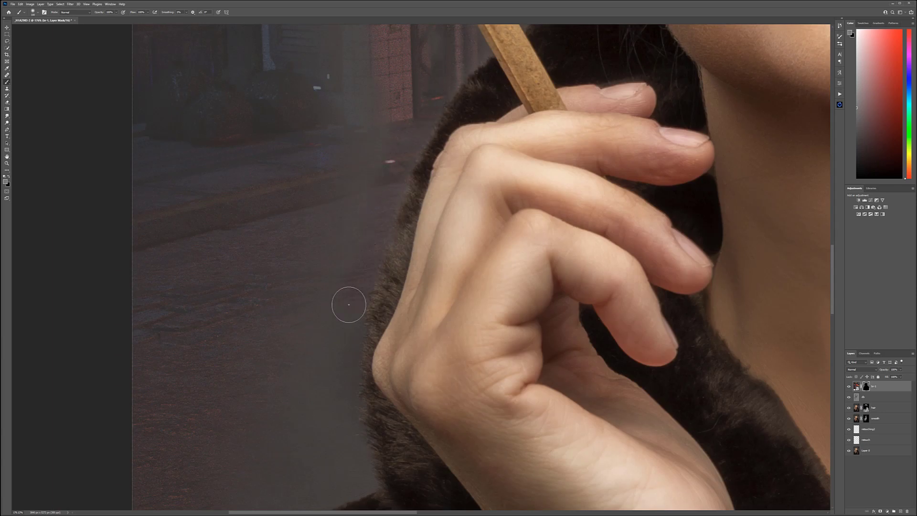
left_click_drag(348, 389, 360, 249)
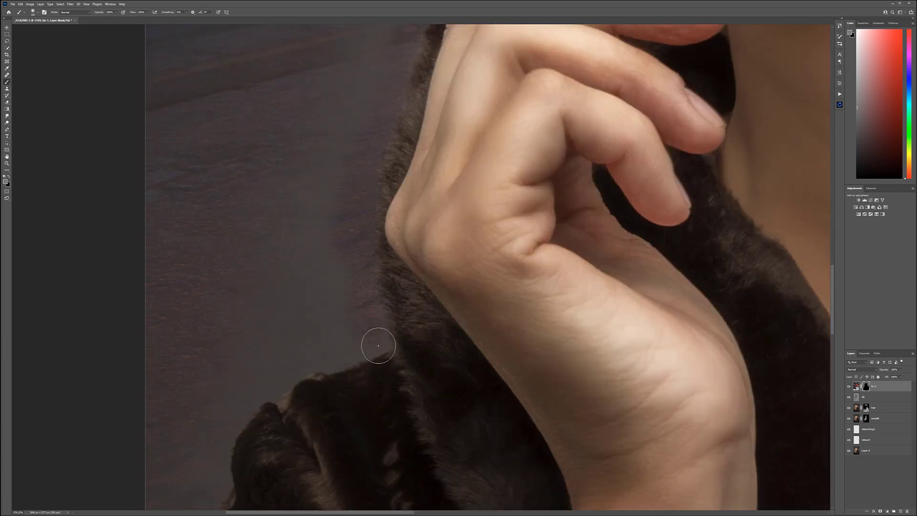
Step: Reveal the pavement on the mask along the outer edge of the fur sleeve and in the background beside the hand
left_click_drag(272, 354, 344, 193)
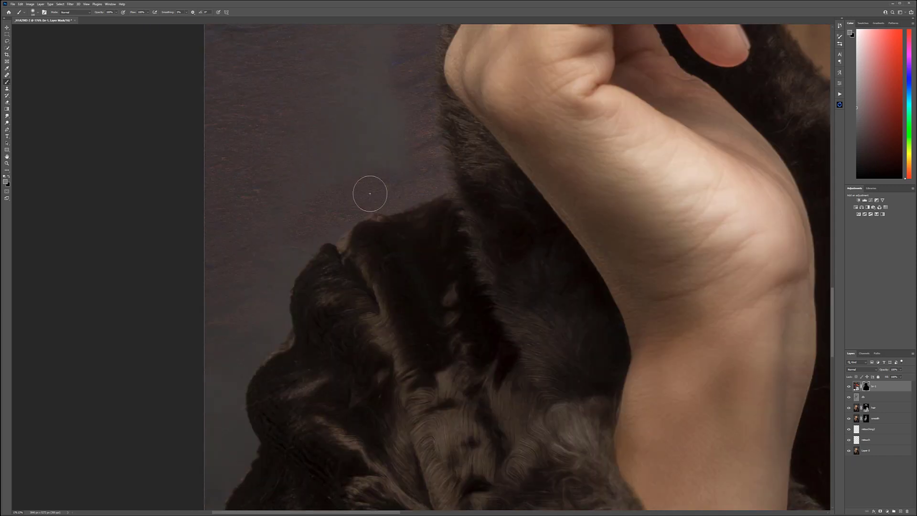
mouse_move(329, 230)
left_mouse_down()
mouse_move(273, 280)
mouse_move(296, 251)
mouse_move(272, 306)
mouse_move(271, 323)
mouse_move(283, 323)
mouse_move(232, 347)
left_mouse_up()
left_click_drag(260, 318, 303, 225)
mouse_move(285, 263)
left_mouse_down()
mouse_move(275, 295)
mouse_move(256, 264)
mouse_move(282, 339)
left_mouse_up()
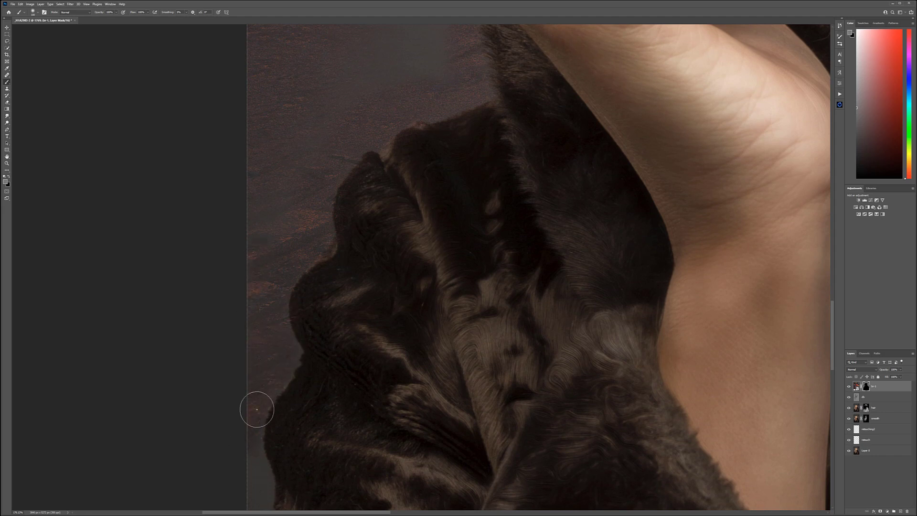
left_click_drag(237, 442, 264, 242)
left_click_drag(333, 57, 309, 271)
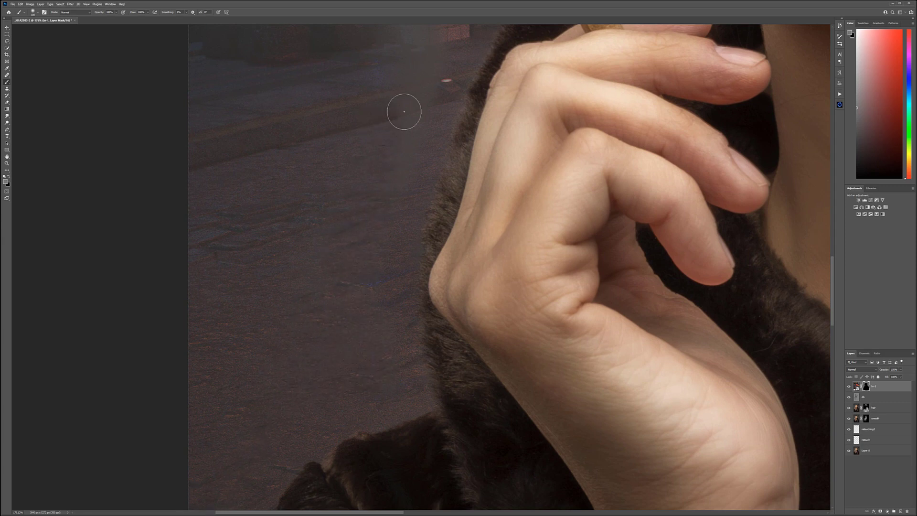
Step: Paint gray on the street layer's mask to reveal the street above the cigar and beside the nearby ear
left_click_drag(434, 78, 253, 368)
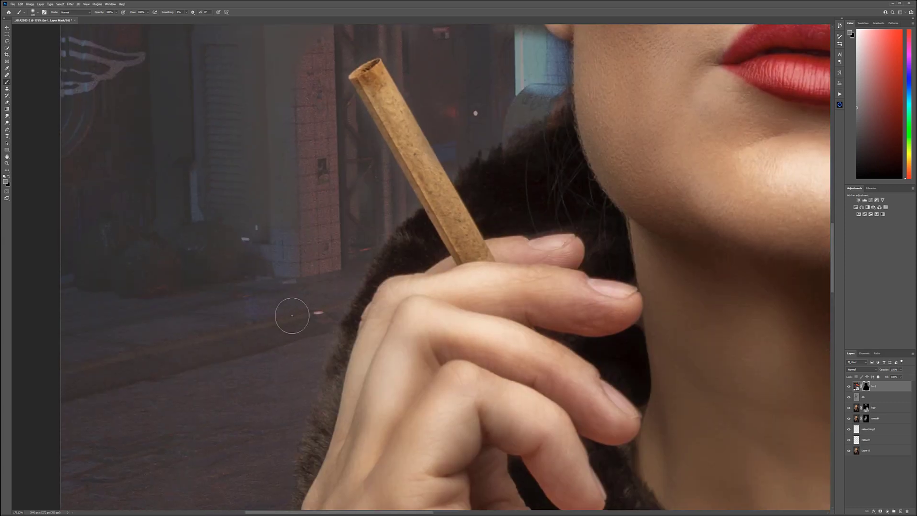
left_click_drag(264, 101, 210, 219)
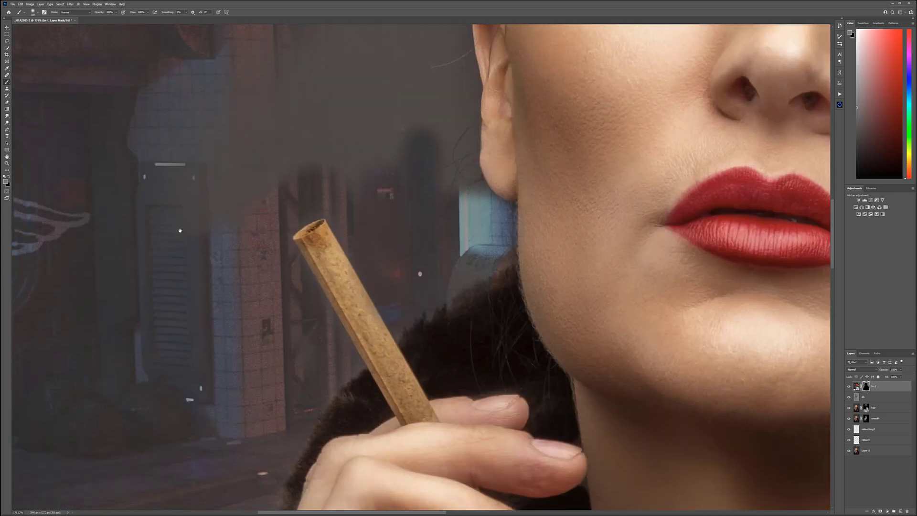
mouse_move(355, 121)
left_mouse_down()
mouse_move(364, 153)
mouse_move(379, 149)
mouse_move(415, 175)
mouse_move(444, 103)
mouse_move(440, 203)
mouse_move(468, 89)
mouse_move(458, 213)
mouse_move(463, 155)
mouse_move(466, 190)
mouse_move(482, 212)
mouse_move(466, 191)
left_mouse_up()
scroll(457, 143, "up", 5)
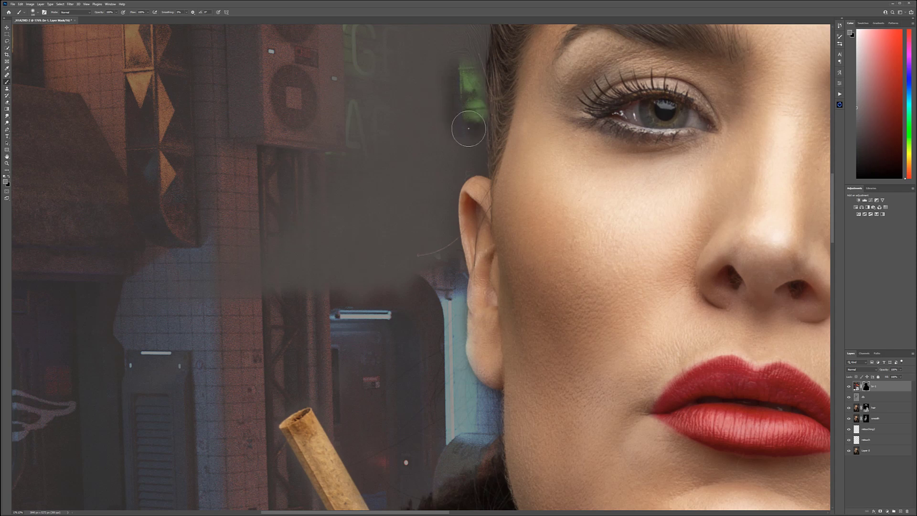
mouse_move(464, 165)
left_mouse_down()
mouse_move(445, 175)
mouse_move(434, 251)
mouse_move(431, 221)
mouse_move(443, 258)
left_mouse_up()
left_click_drag(455, 123, 421, 250)
mouse_move(433, 204)
left_mouse_down()
mouse_move(439, 120)
mouse_move(414, 169)
mouse_move(424, 54)
left_mouse_up()
Step: Reveal the neon signs and buildings on the mask around both sides of the hair with a larger gray brush
scroll(435, 165, "down", 8)
left_click_drag(419, 131, 358, 262)
key("bracketright")
key("bracketright")
key("bracketright")
key("bracketright")
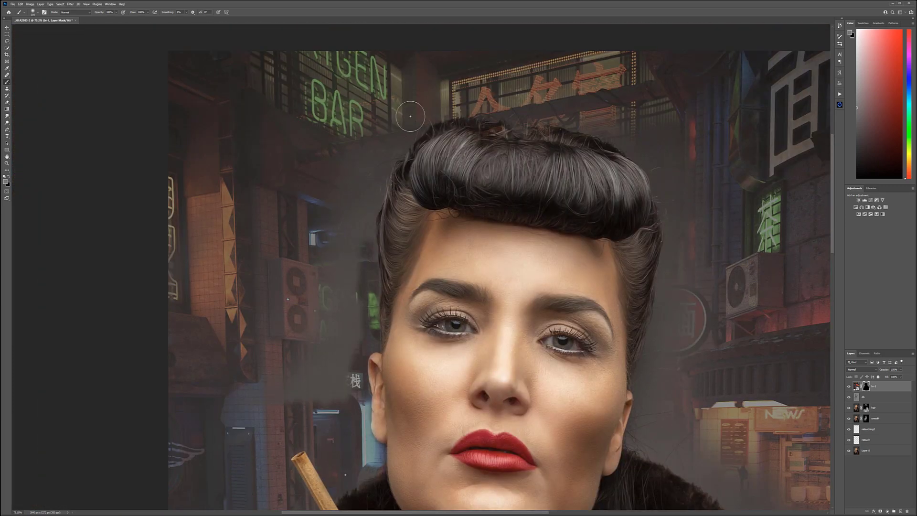
mouse_move(381, 155)
left_mouse_down()
mouse_move(339, 212)
mouse_move(374, 146)
mouse_move(352, 234)
mouse_move(367, 185)
mouse_move(356, 316)
left_mouse_up()
mouse_move(303, 362)
left_mouse_down()
mouse_move(331, 326)
mouse_move(329, 379)
mouse_move(358, 199)
left_mouse_up()
mouse_move(589, 122)
left_mouse_down()
mouse_move(733, 163)
mouse_move(663, 149)
mouse_move(684, 292)
mouse_move(671, 321)
mouse_move(693, 362)
left_mouse_up()
Step: Paint black on the mask over the hair edge beside the round red sign to restore the hair
scroll(692, 363, "up", 5)
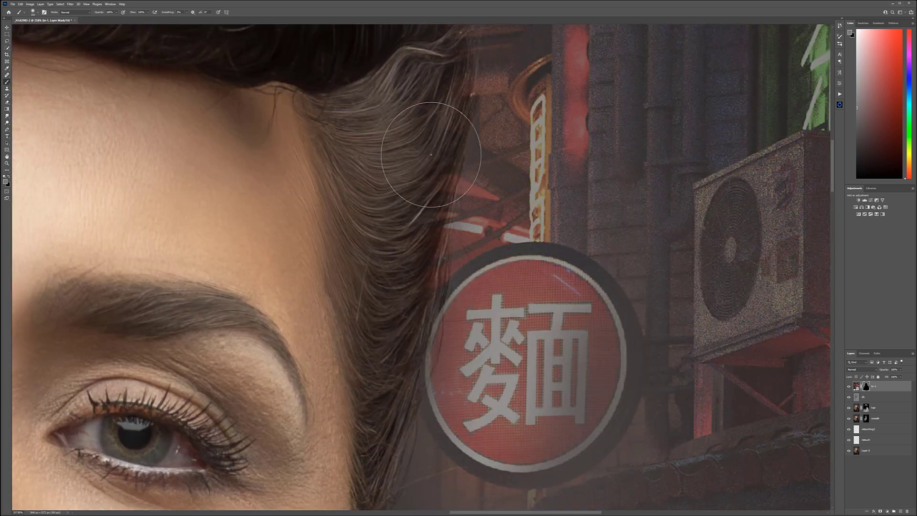
key("x")
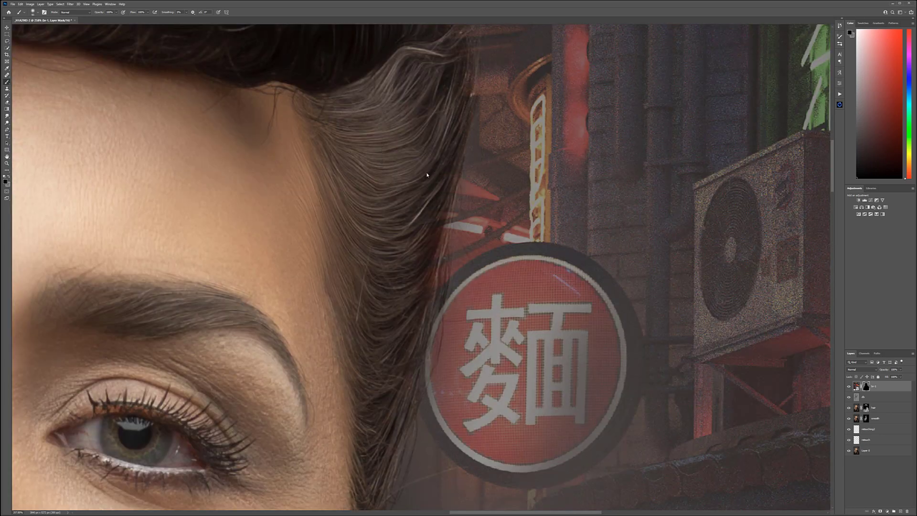
scroll(523, 334, "down", 5)
left_click_drag(523, 368, 520, 226)
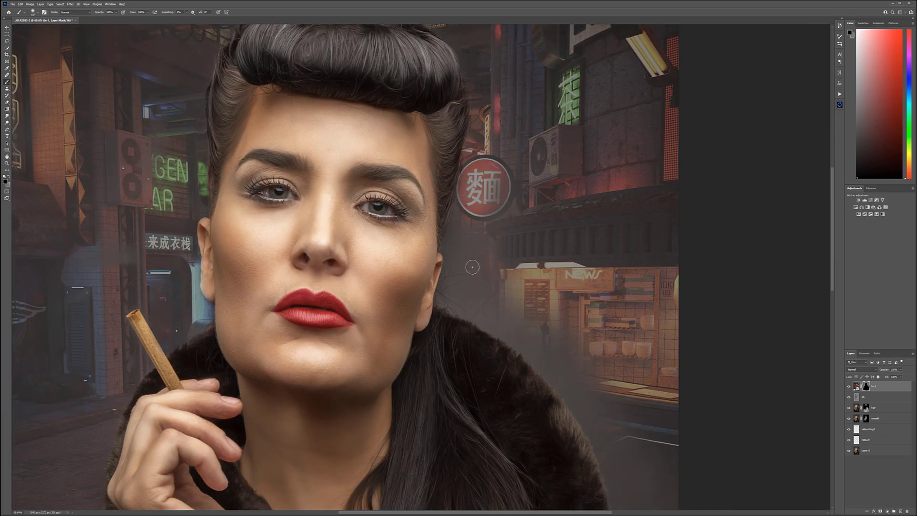
Step: Reveal the news stall and counter on the mask beside the fur collar with a larger gray brush
key("bracketright")
key("bracketright")
key("bracketright")
key("bracketright")
key("x")
mouse_move(543, 231)
left_mouse_down()
mouse_move(482, 210)
mouse_move(485, 287)
mouse_move(494, 311)
mouse_move(583, 366)
mouse_move(636, 438)
mouse_move(603, 430)
left_mouse_up()
left_click_drag(589, 356, 522, 211)
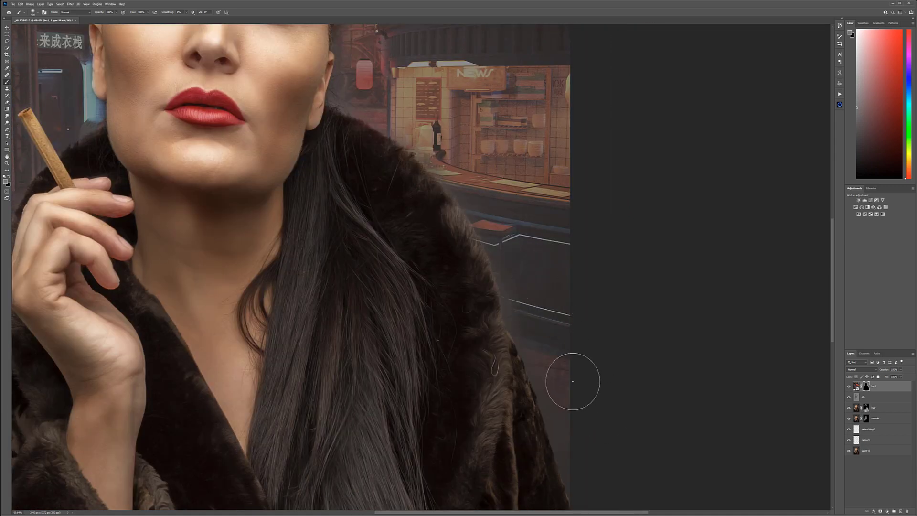
left_click_drag(398, 68, 479, 227)
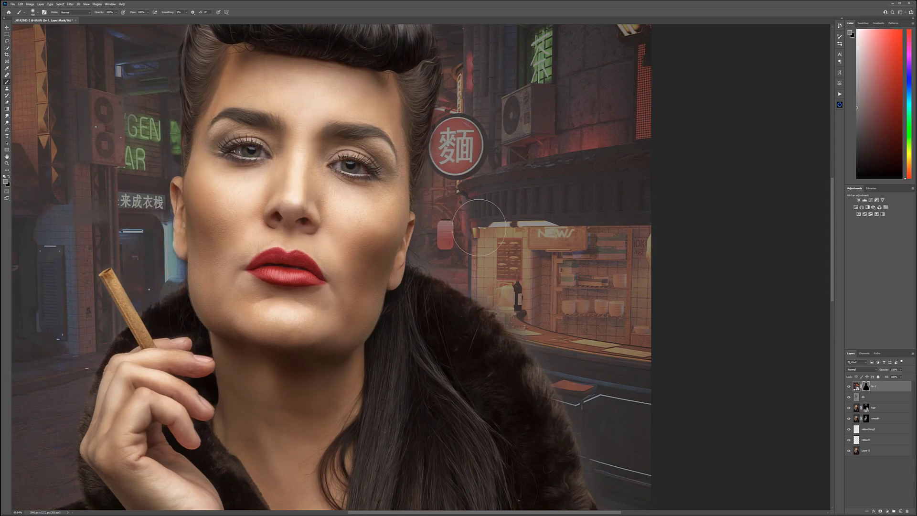
Step: Refine the mask with a smaller gray brush beneath the ear and along the collar edge facing the news stall
scroll(460, 235, "up", 8)
key("bracketleft")
key("bracketleft")
key("bracketleft")
key("bracketleft")
key("bracketleft")
key("bracketleft")
mouse_move(360, 192)
left_mouse_down()
mouse_move(347, 258)
mouse_move(408, 303)
mouse_move(394, 315)
left_mouse_up()
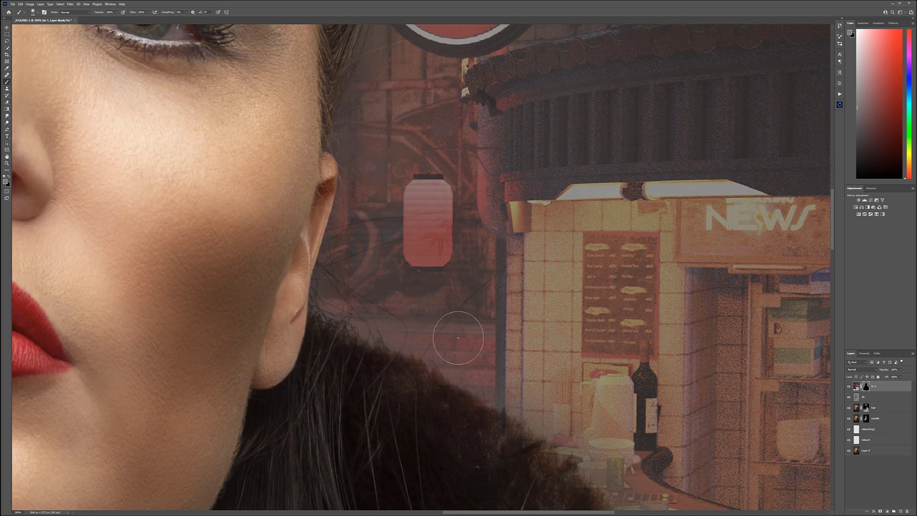
left_click_drag(571, 338, 440, 105)
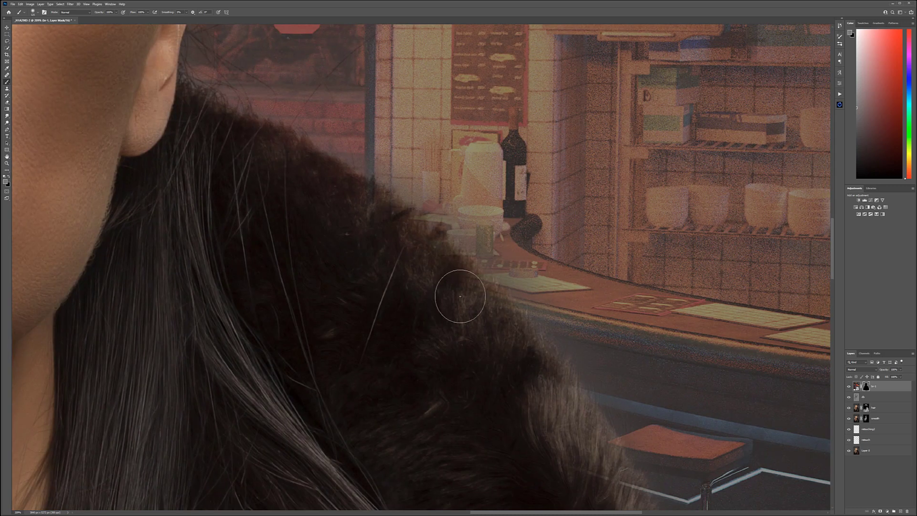
left_click_drag(544, 428, 400, 115)
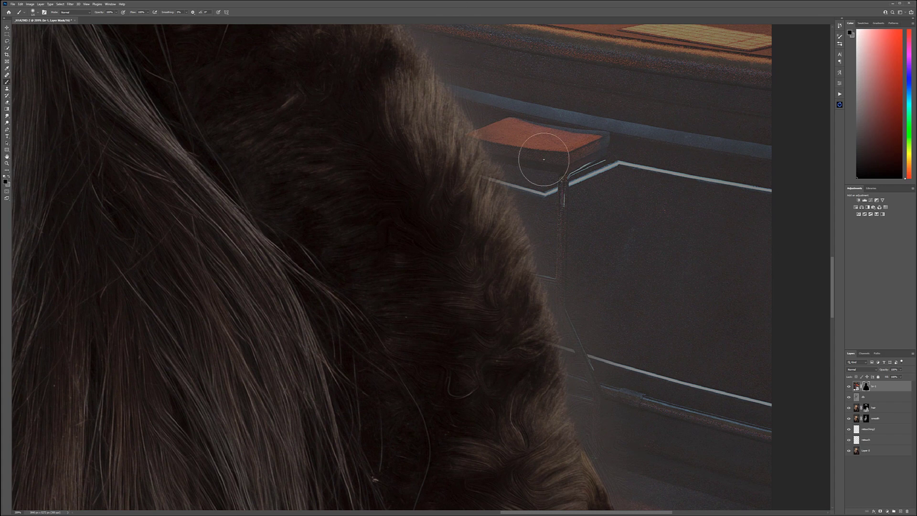
Step: Paint black on the mask along the fur collar's outer edge to restore the fur, and switch back to gray
left_click_drag(475, 119, 509, 241)
left_click_drag(381, 88, 532, 302)
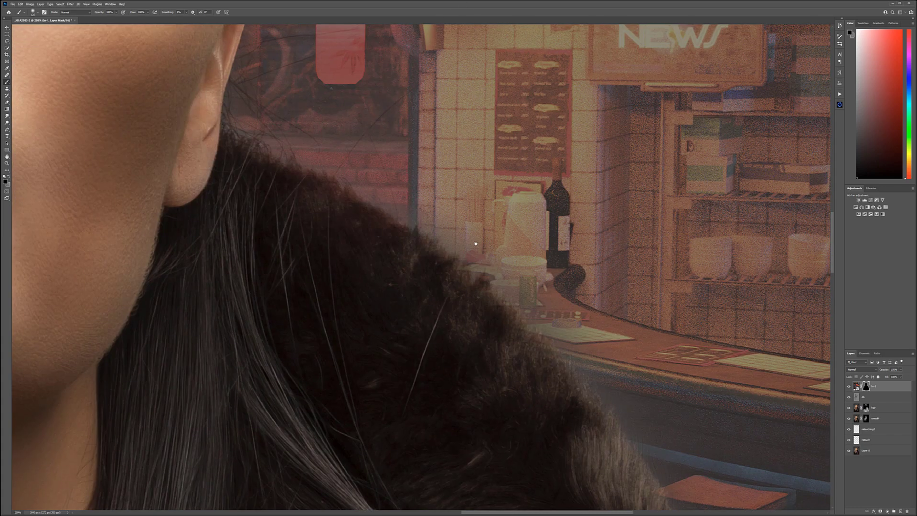
key("x")
scroll(377, 125, "down", 5)
scroll(377, 125, "down", 2)
left_click_drag(286, 219, 568, 3)
left_click_drag(456, 73, 395, 370)
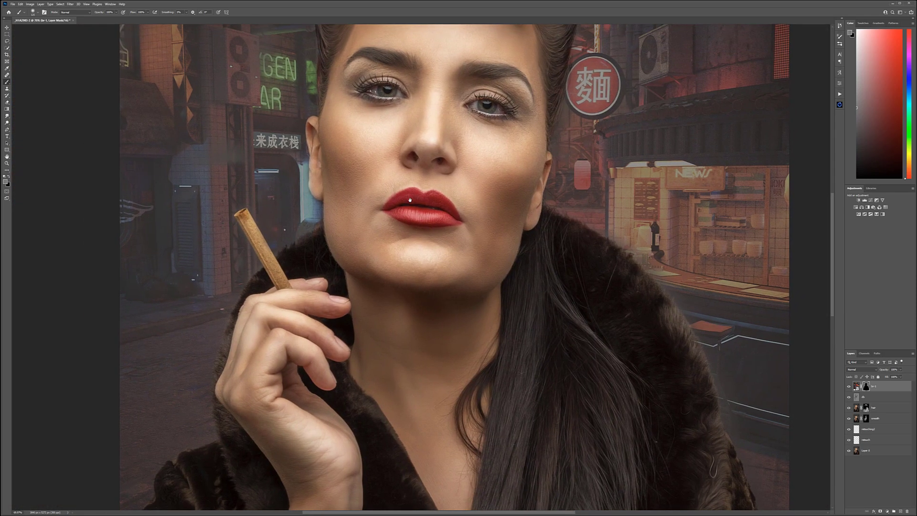
scroll(261, 163, "down", 5)
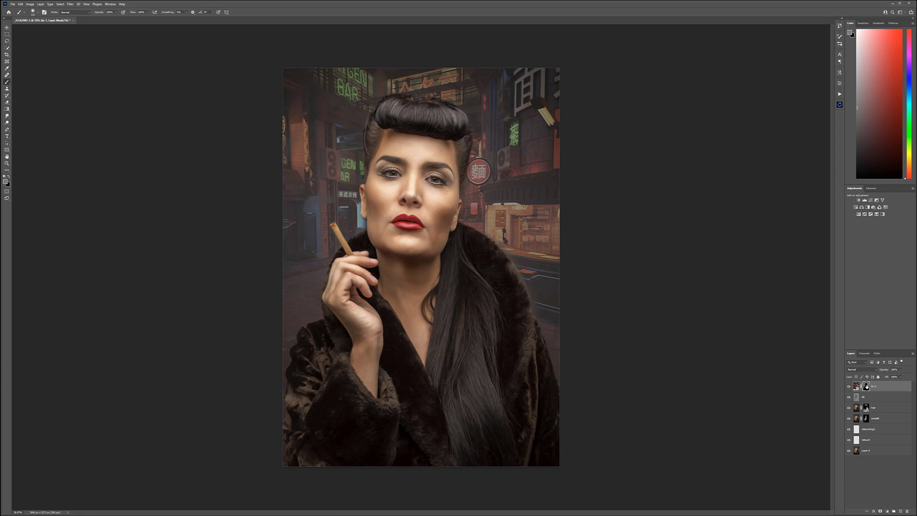
Step: Display the street layer's mask alone, paint its dark background patches an even gray, and return to the image
left_click(867, 387, "alt")
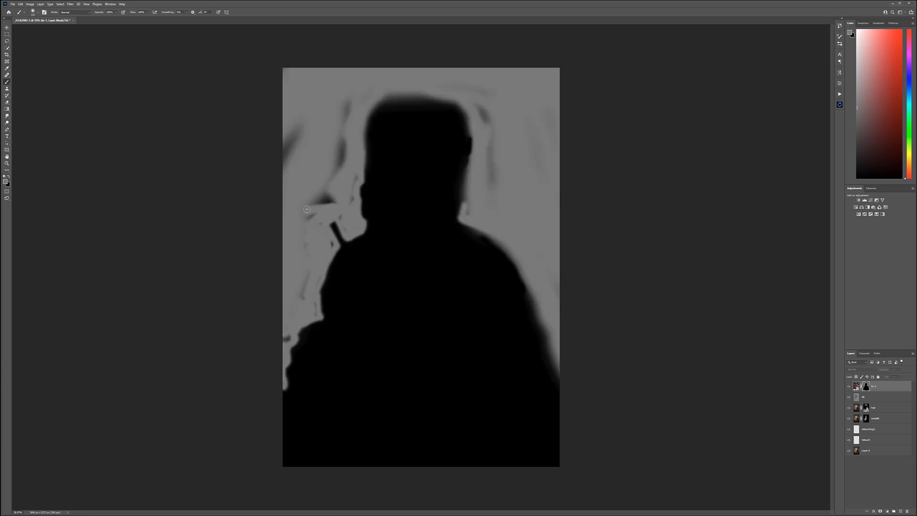
mouse_move(288, 143)
left_mouse_down()
mouse_move(321, 131)
mouse_move(337, 143)
mouse_move(327, 179)
left_mouse_up()
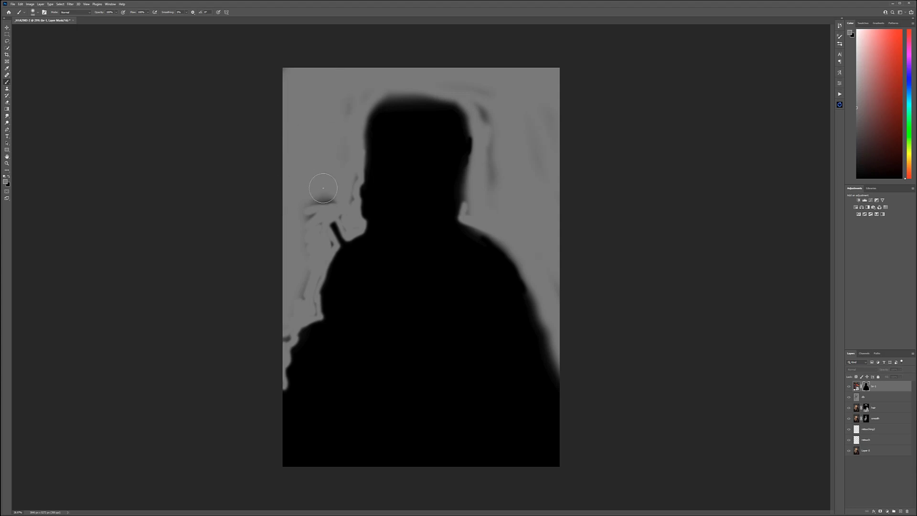
mouse_move(277, 212)
left_mouse_down()
mouse_move(315, 196)
mouse_move(300, 235)
left_mouse_up()
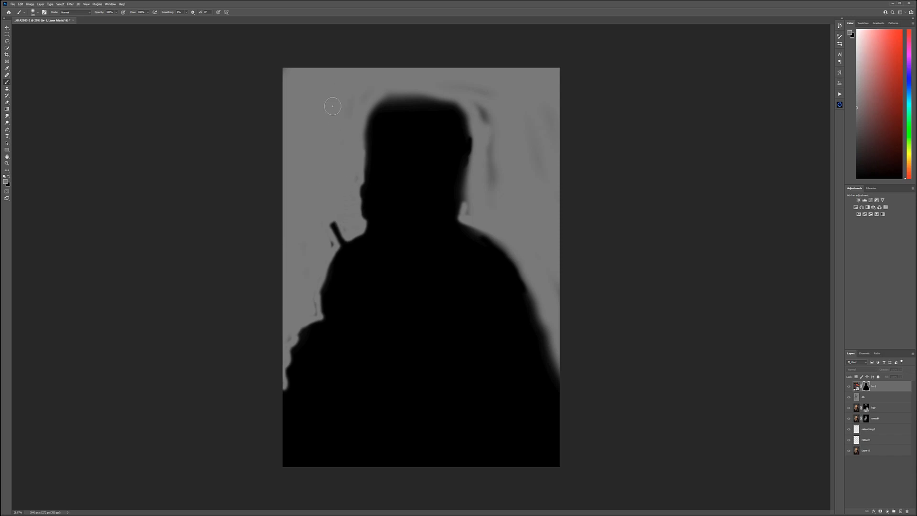
left_click_drag(491, 171, 488, 210)
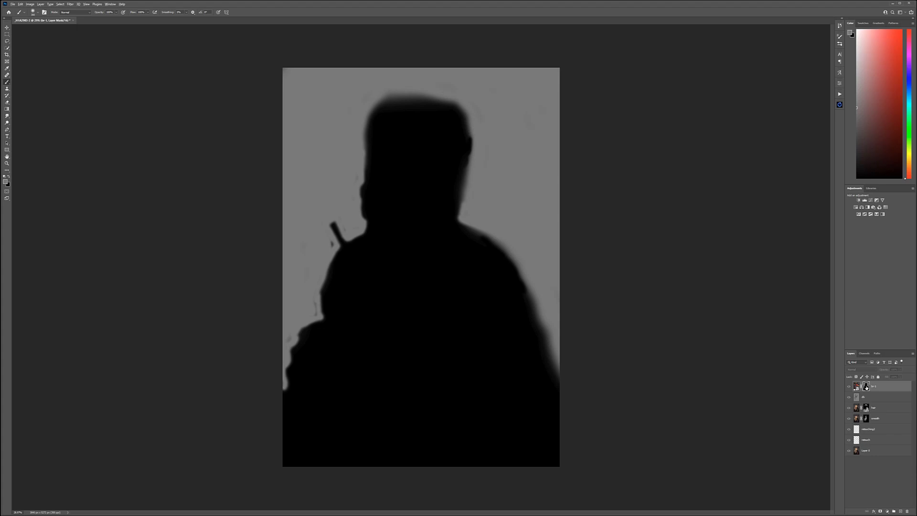
key("backslash")
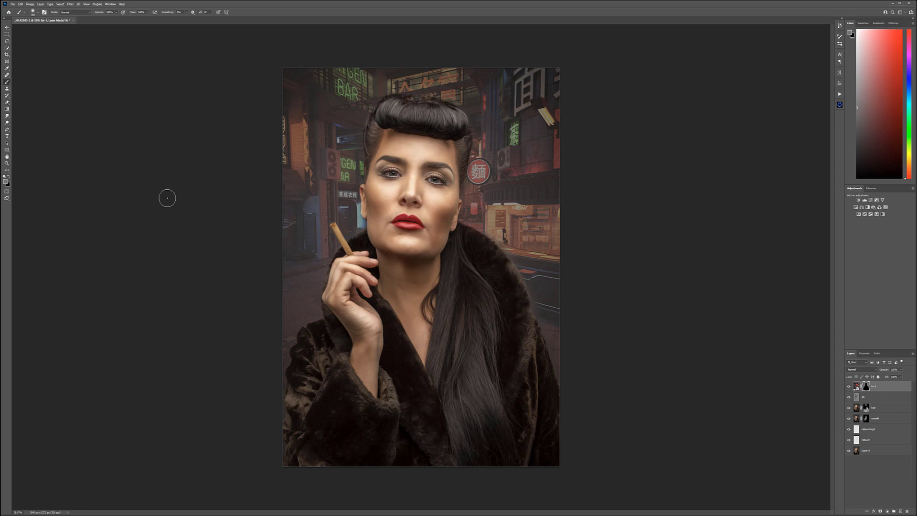
Step: Choose a lighter gray foreground color and brighten the neon signs and lights on the mask at 20% brush opacity
left_click(6, 182)
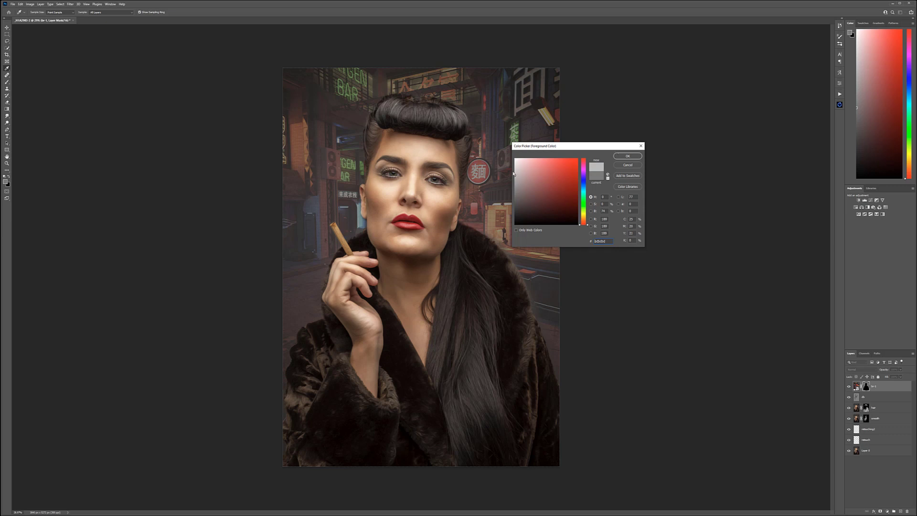
left_click(616, 157)
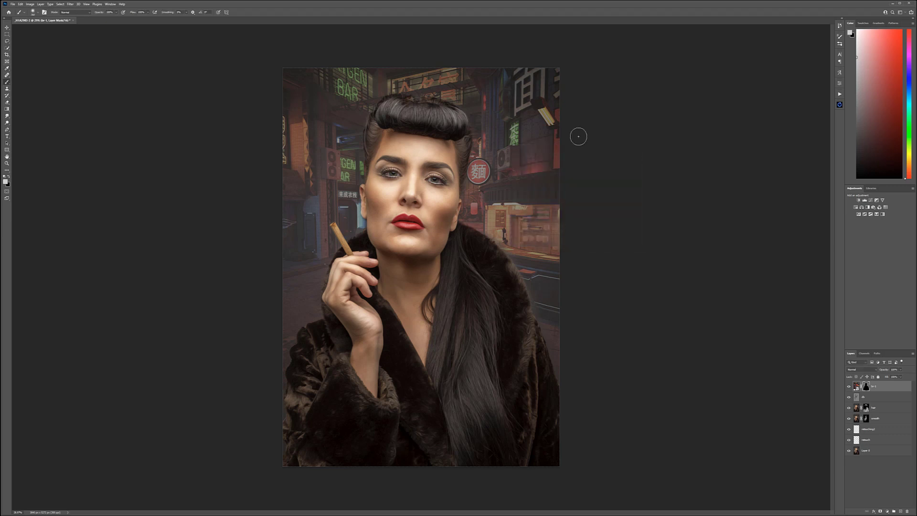
left_click_drag(540, 105, 544, 109)
key("2")
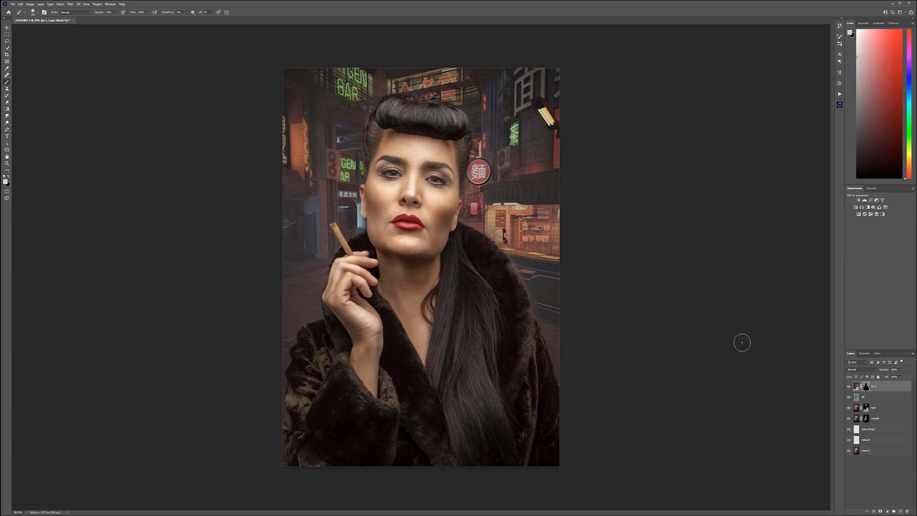
Step: Apply a Gaussian Blur with a radius of about 20 pixels to the street image itself, not its mask
left_click(856, 386)
left_click(72, 5)
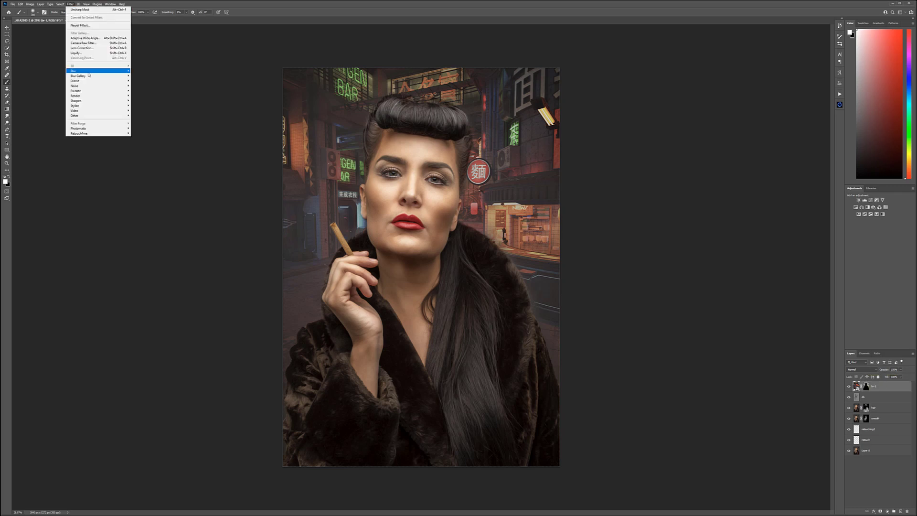
mouse_move(88, 72)
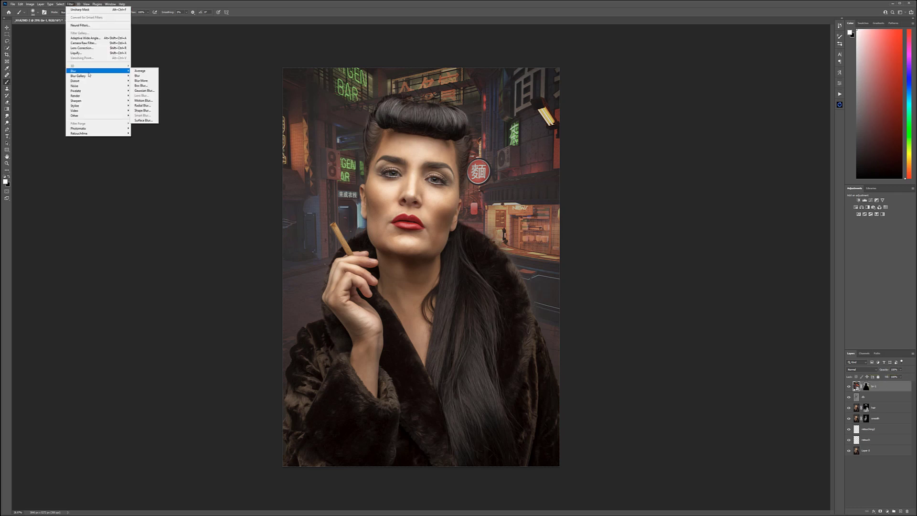
left_click(143, 91)
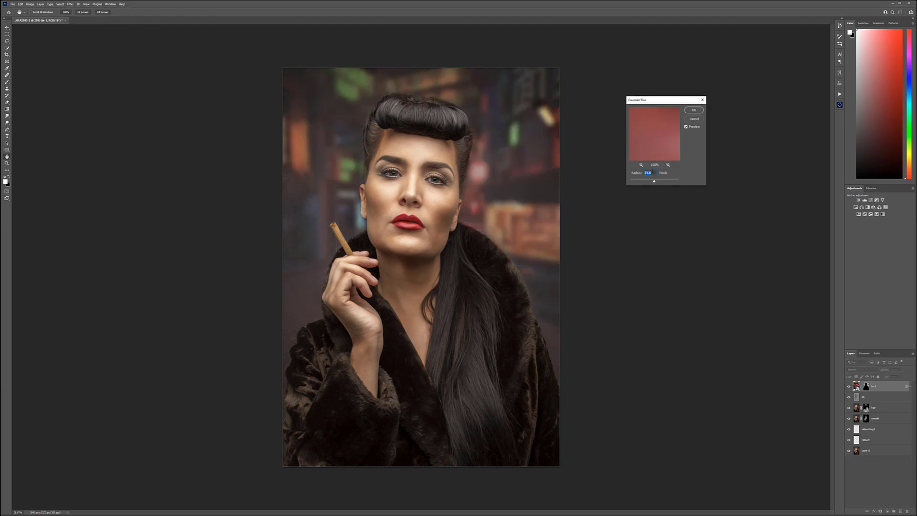
left_click_drag(652, 181, 647, 181)
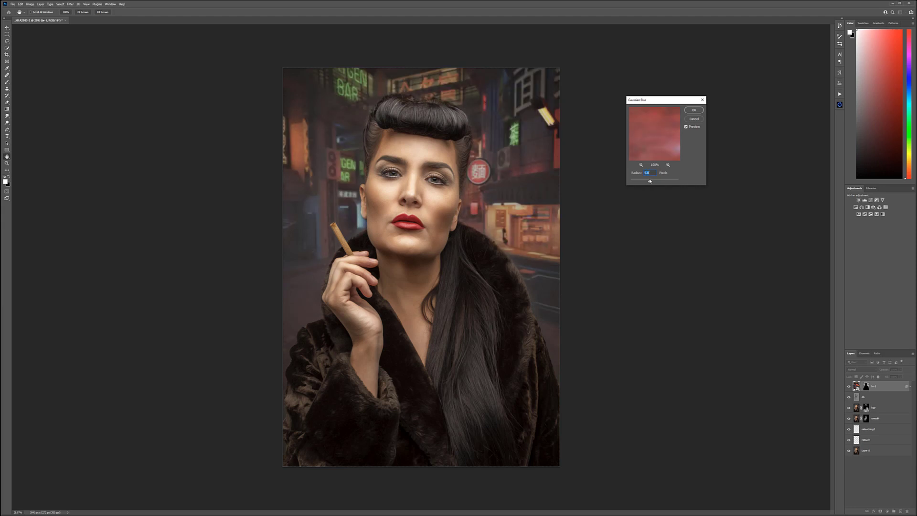
left_click_drag(650, 181, 652, 181)
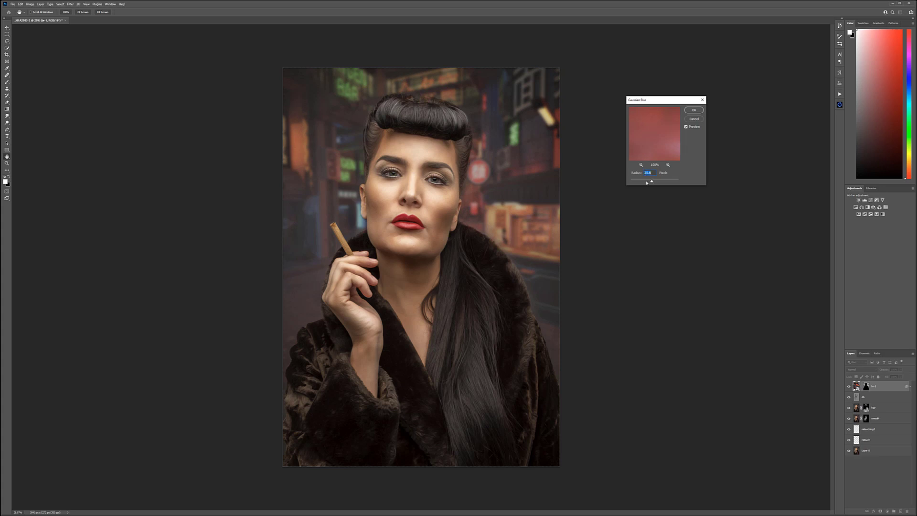
left_click(695, 111)
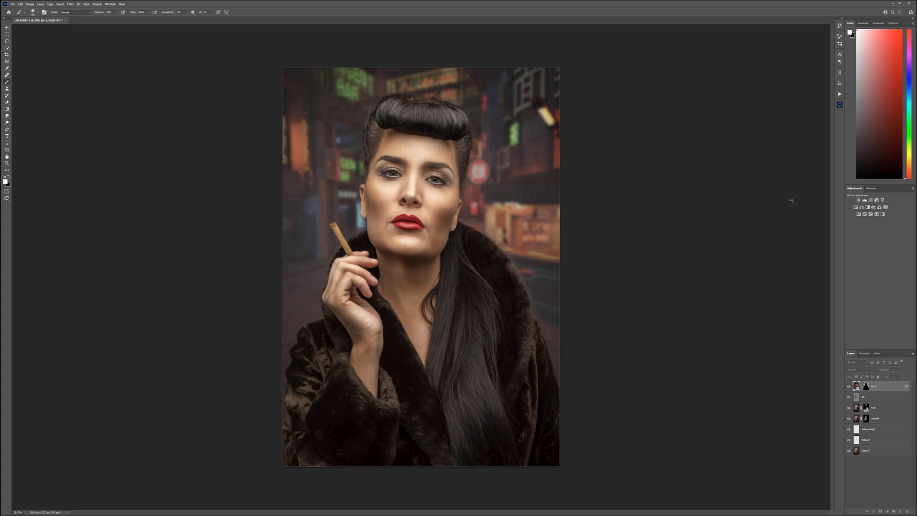
Step: Shift the blurred street image behind the woman with the Move tool to try a different background composition
left_click(7, 27)
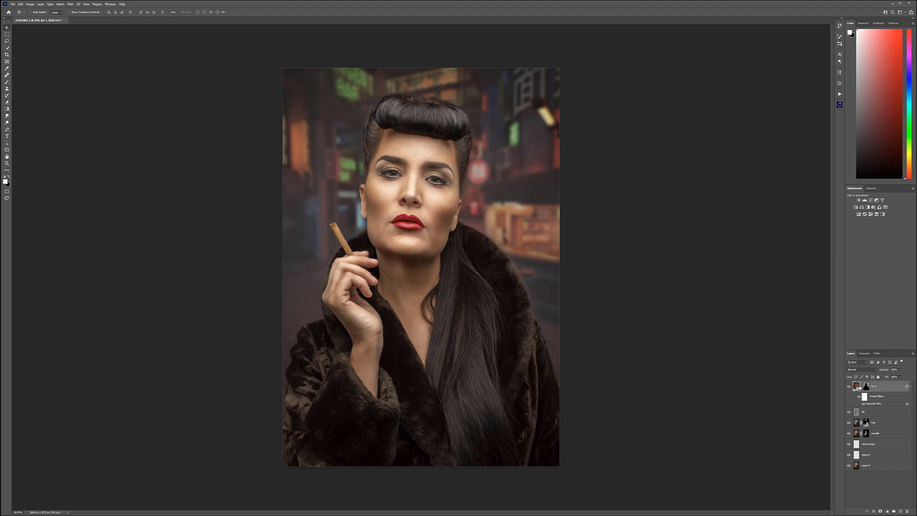
left_click_drag(506, 173, 478, 168)
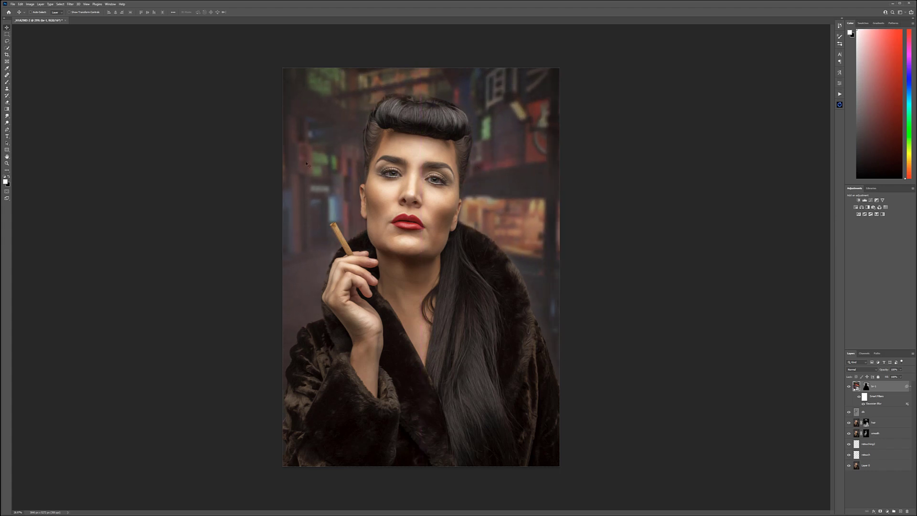
mouse_move(525, 186)
left_mouse_down()
mouse_move(512, 183)
mouse_move(525, 197)
mouse_move(528, 184)
mouse_move(520, 196)
left_mouse_up()
scroll(523, 197, "down", 3)
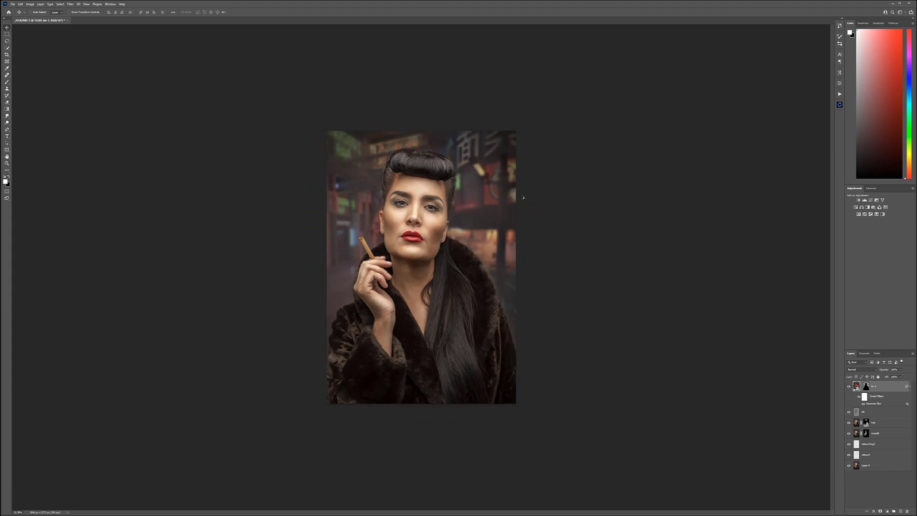
mouse_move(492, 208)
left_mouse_down()
mouse_move(481, 208)
mouse_move(528, 195)
mouse_move(498, 206)
left_mouse_up()
Step: Free-transform the street image, enlarging it slightly and repositioning it so the neon signs frame the woman's head
key("ctrl+t")
mouse_move(296, 361)
left_mouse_down()
mouse_move(260, 396)
mouse_move(319, 340)
mouse_move(295, 363)
left_mouse_up()
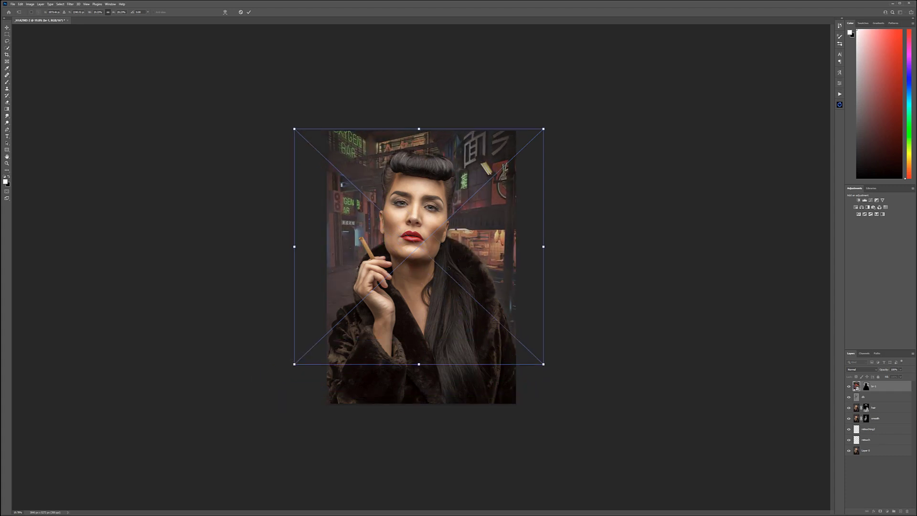
left_click_drag(481, 237, 475, 229)
left_click_drag(537, 121, 567, 96)
left_click_drag(501, 187, 489, 204)
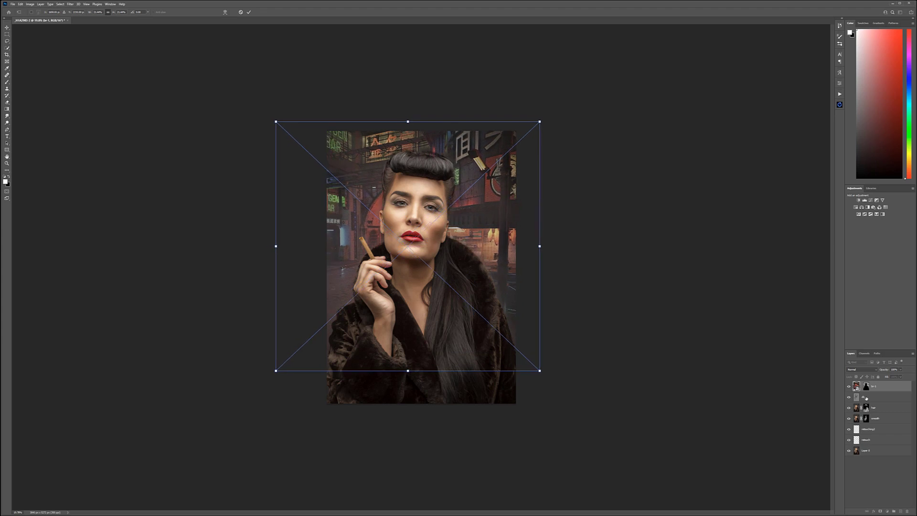
left_click_drag(498, 244, 509, 241)
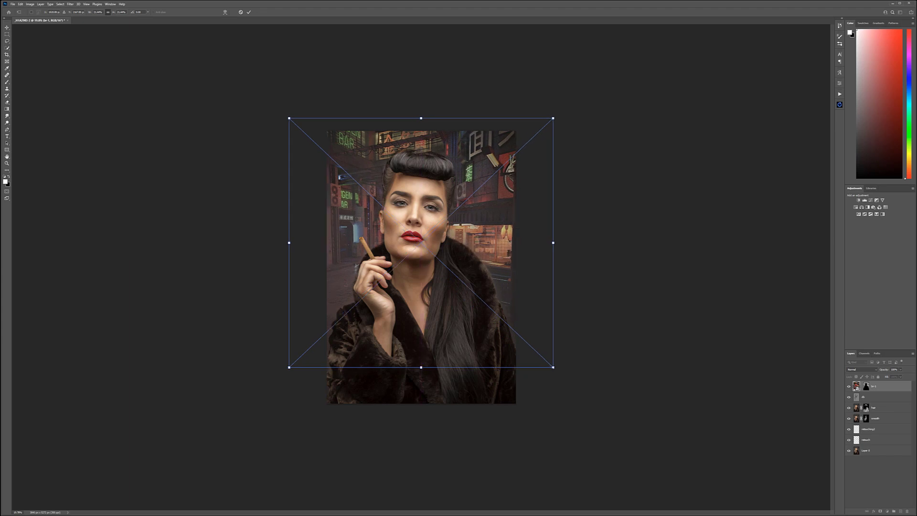
Step: Enlarge the street image a little more, fine-tune its position behind the woman, and apply the transform
left_click_drag(553, 367, 556, 370)
left_click_drag(471, 228, 466, 225)
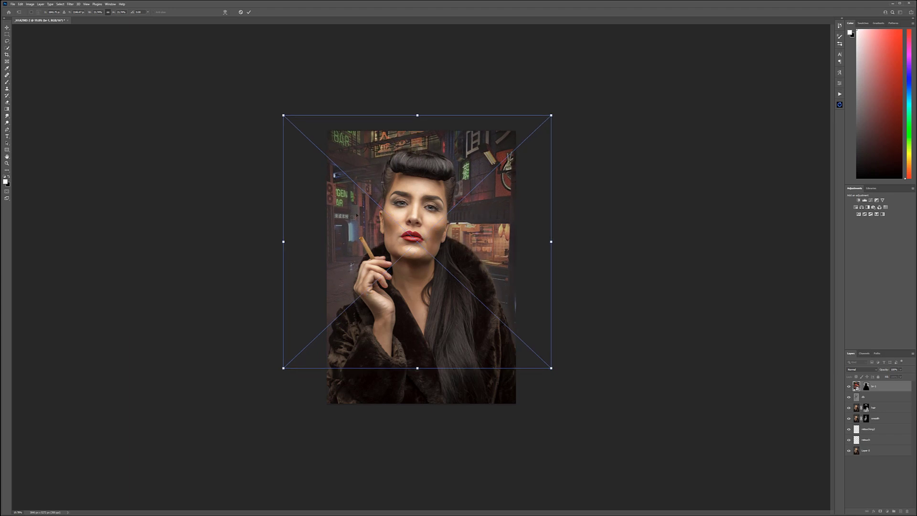
mouse_move(432, 205)
left_mouse_down()
mouse_move(430, 196)
mouse_move(436, 199)
left_mouse_up()
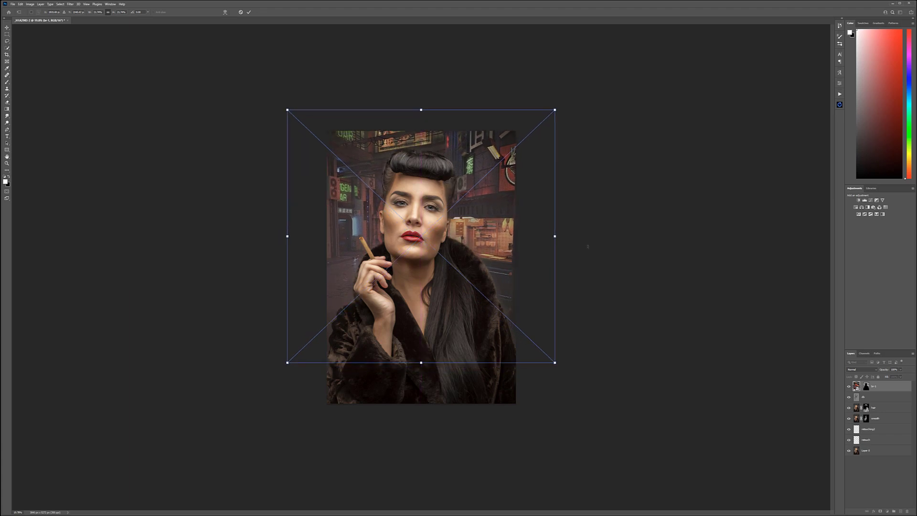
left_click_drag(482, 252, 481, 268)
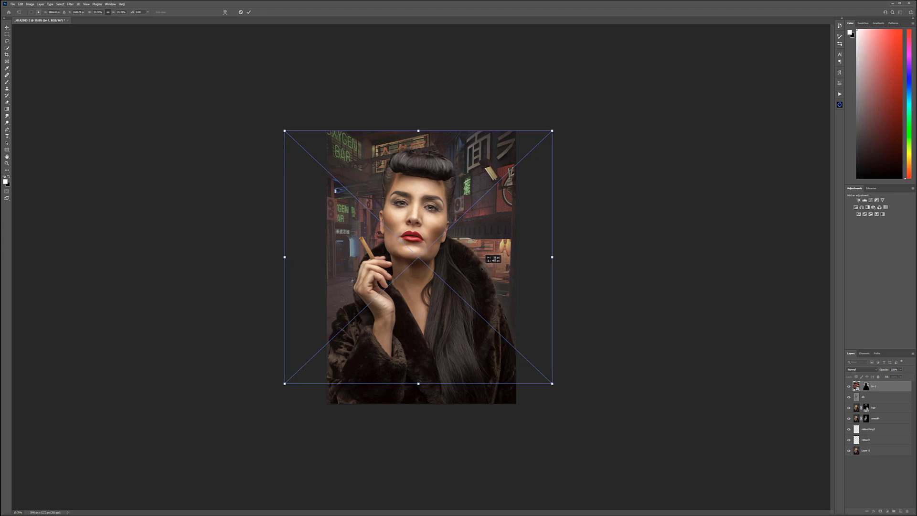
left_click_drag(481, 269, 480, 265)
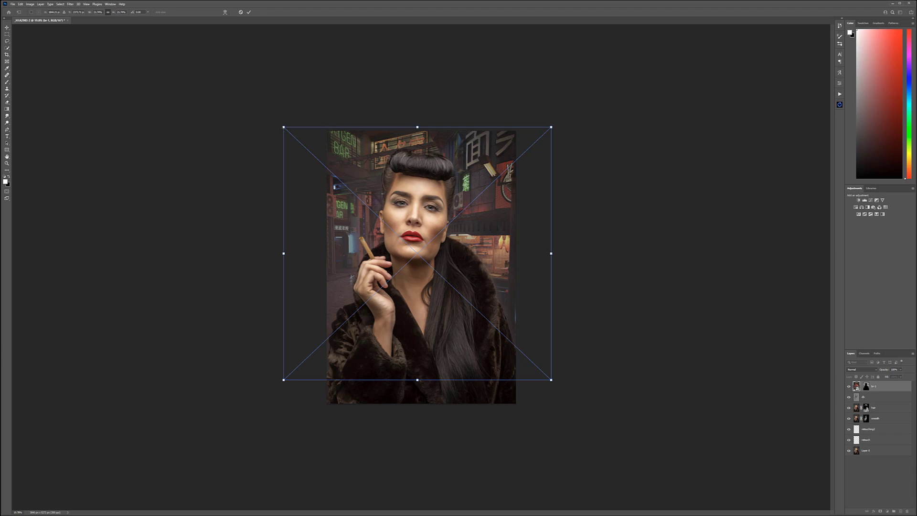
left_click_drag(282, 125, 275, 119)
left_click_drag(495, 226, 494, 227)
key("Return")
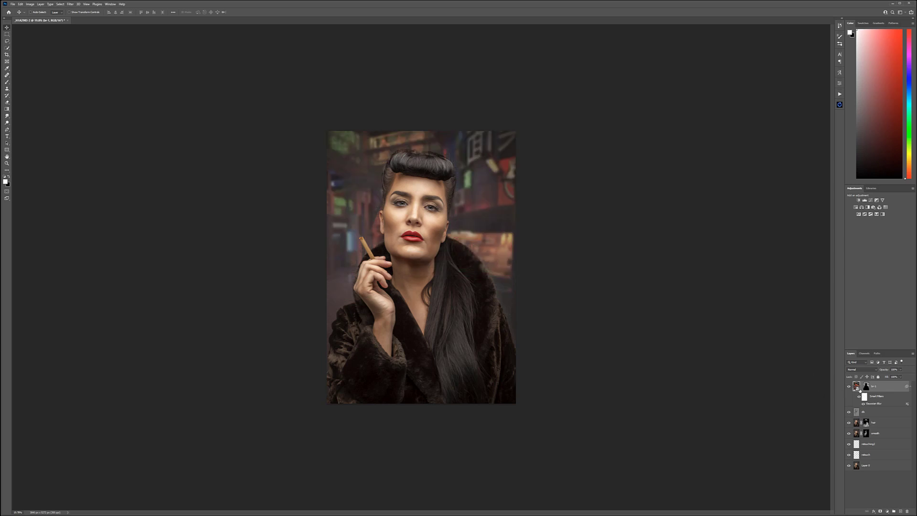
Step: Check the street layer's mask on its own, and paint light gray on it over the neon signs on both sides of the woman
left_click(867, 386, "alt")
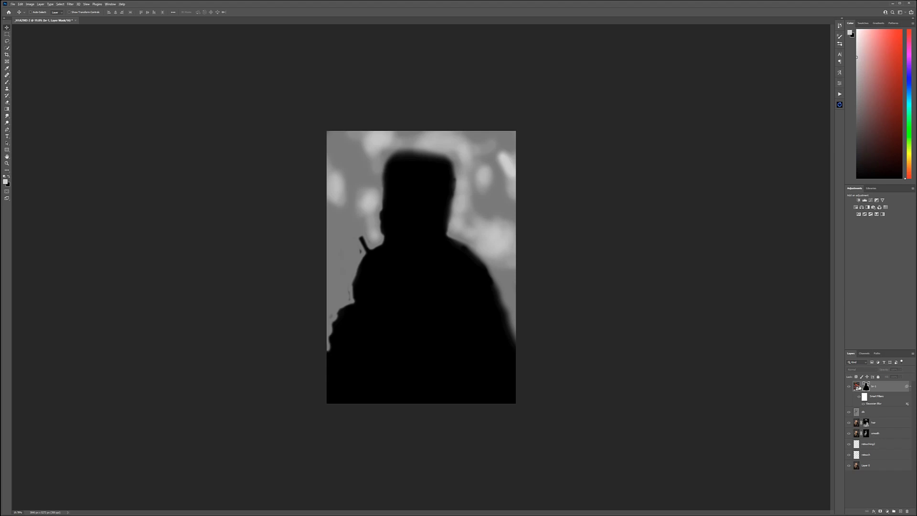
left_click(865, 387, "alt")
scroll(393, 181, "up", 5)
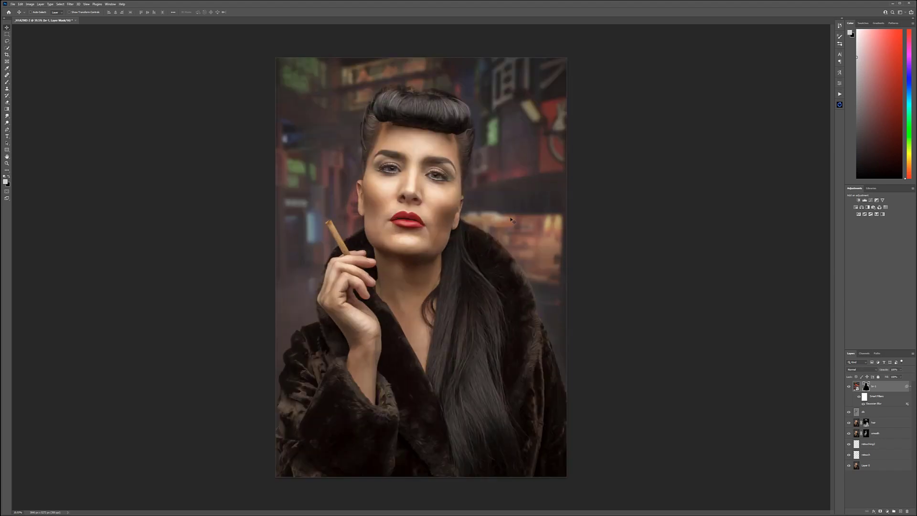
key("b")
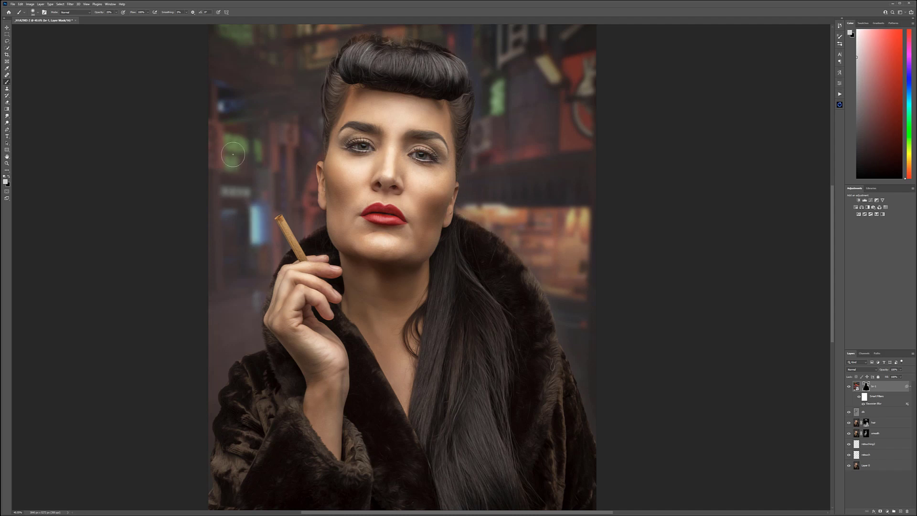
left_click_drag(268, 108, 278, 183)
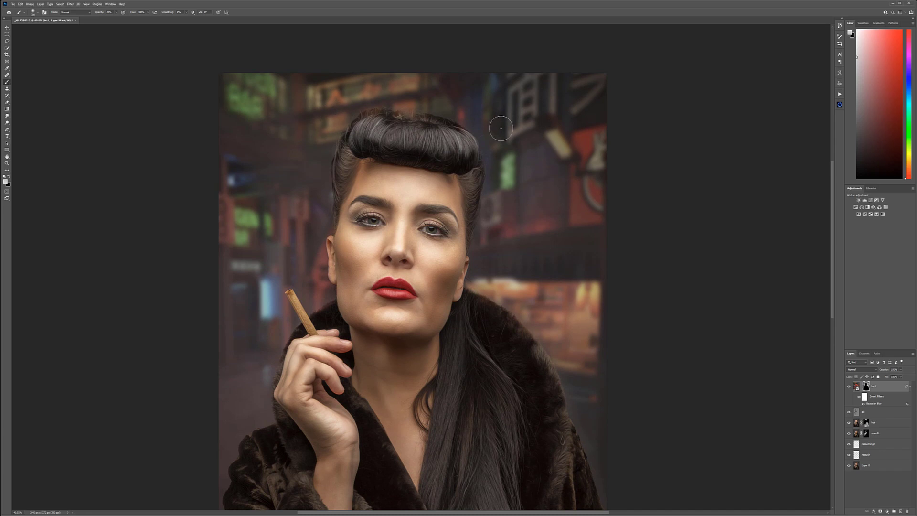
left_click_drag(547, 120, 567, 153)
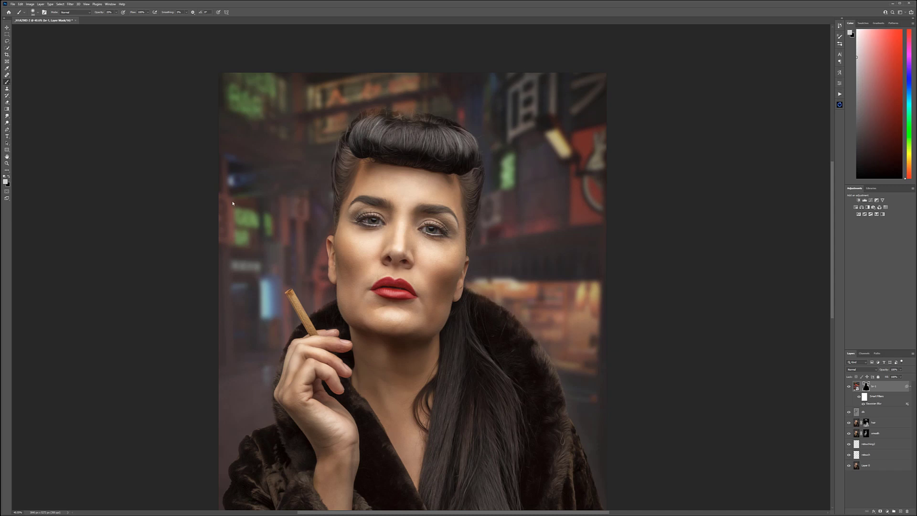
Step: Compare the hair with the street layer hidden and shown, and paint black on its mask at 10% opacity along the hair's upper edge
key("x")
key("1")
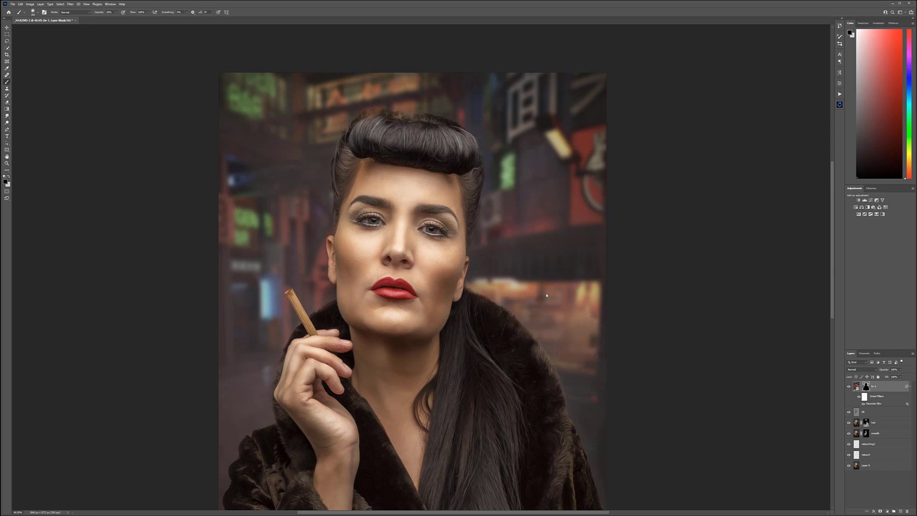
key("x")
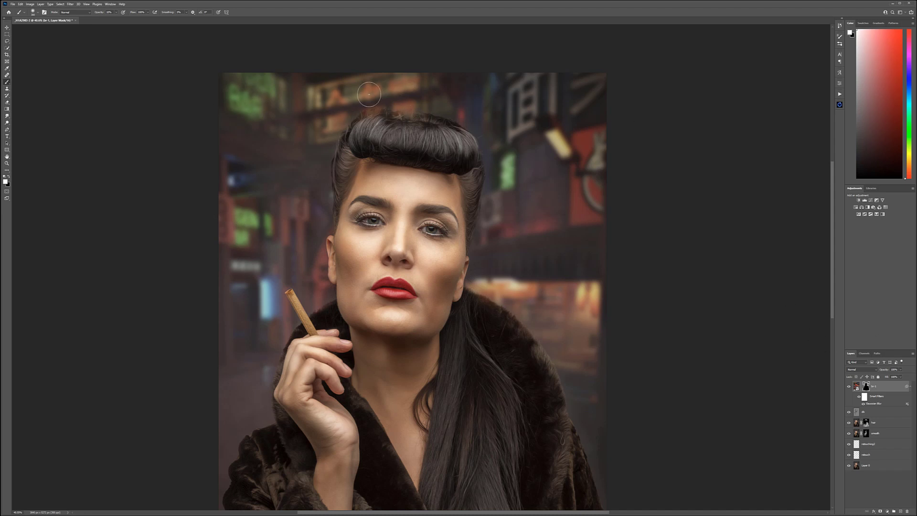
scroll(369, 93, "up", 2)
scroll(384, 109, "up", 3)
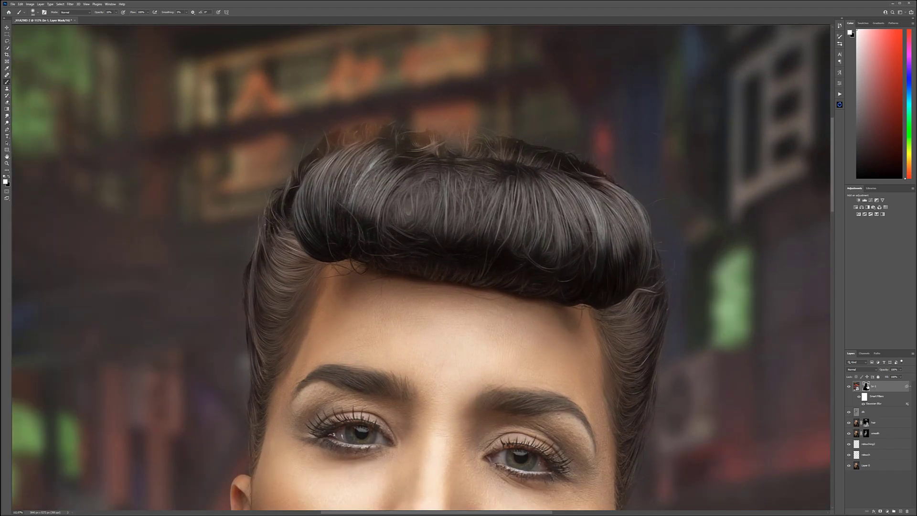
left_click(848, 386)
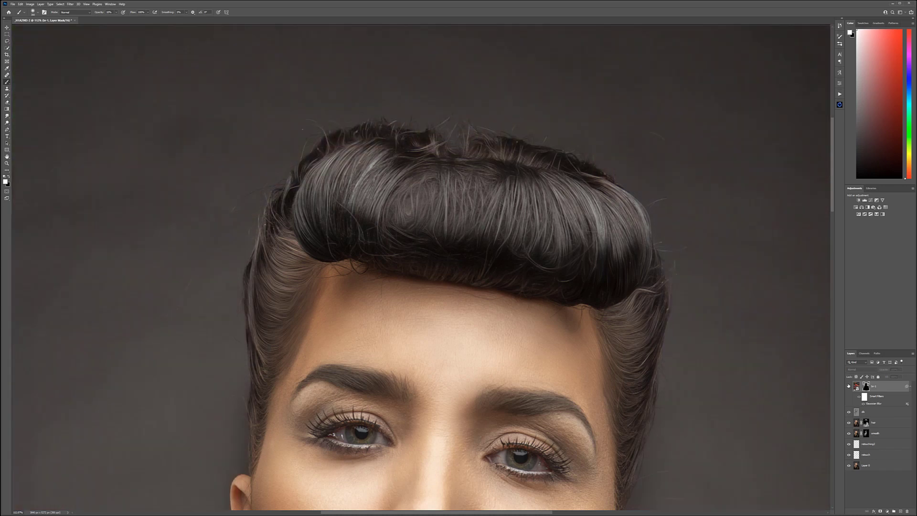
left_click(848, 386)
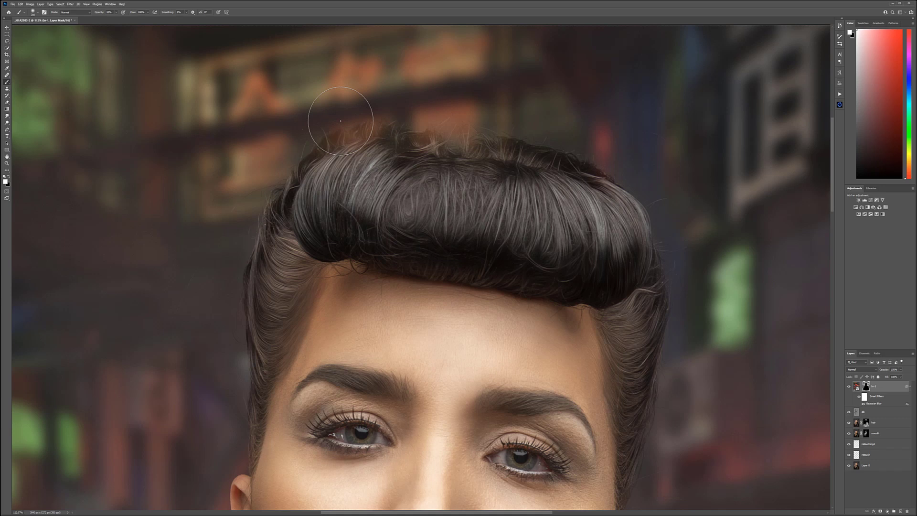
key("x")
left_click_drag(379, 144, 360, 147)
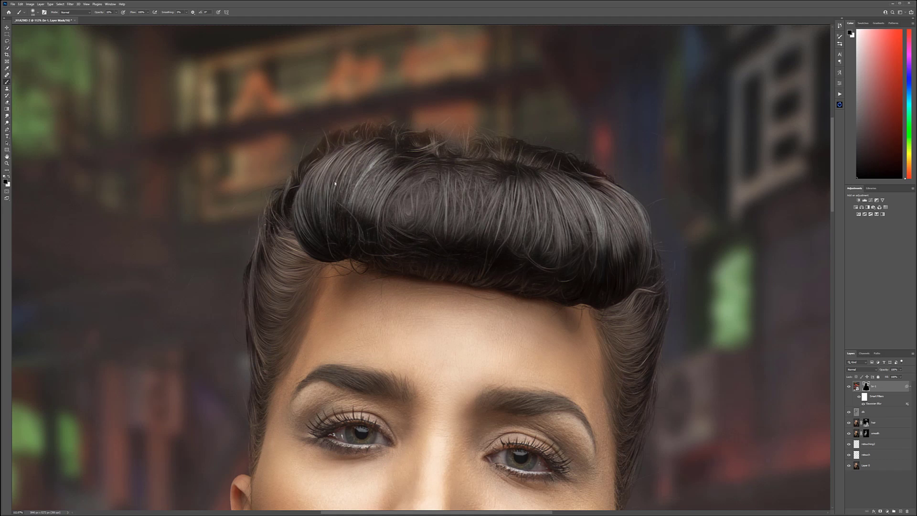
key("x")
Step: Add a new layer above the street image and set its blend mode to Soft Light
scroll(480, 182, "down", 12)
scroll(426, 179, "up", 5)
key("ctrl+plus")
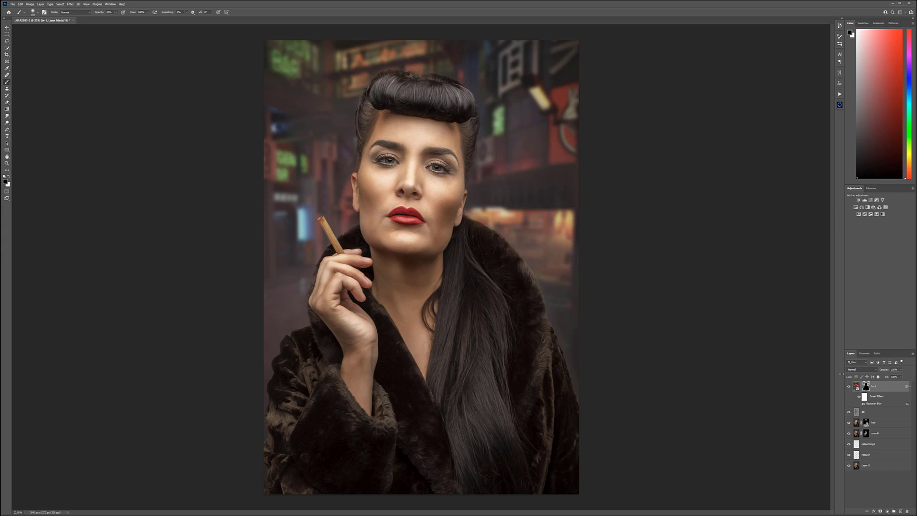
left_click(900, 511)
key("x")
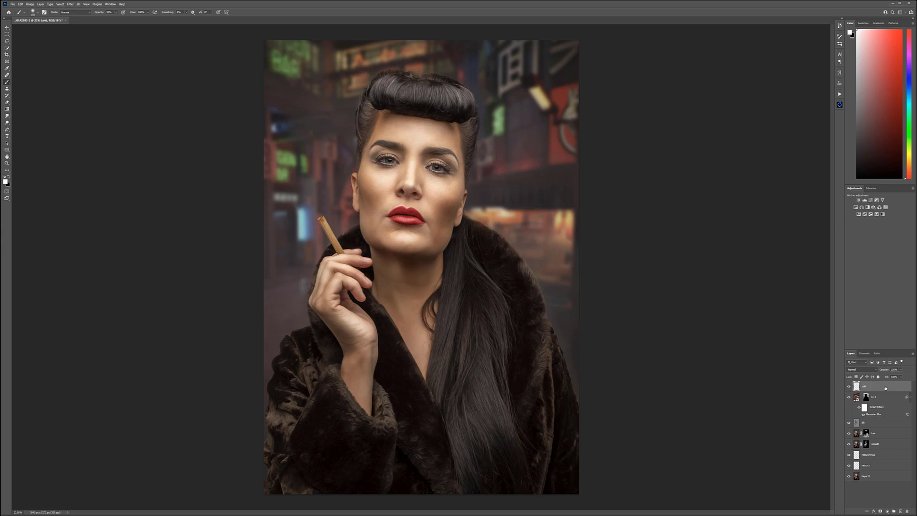
left_click(861, 369)
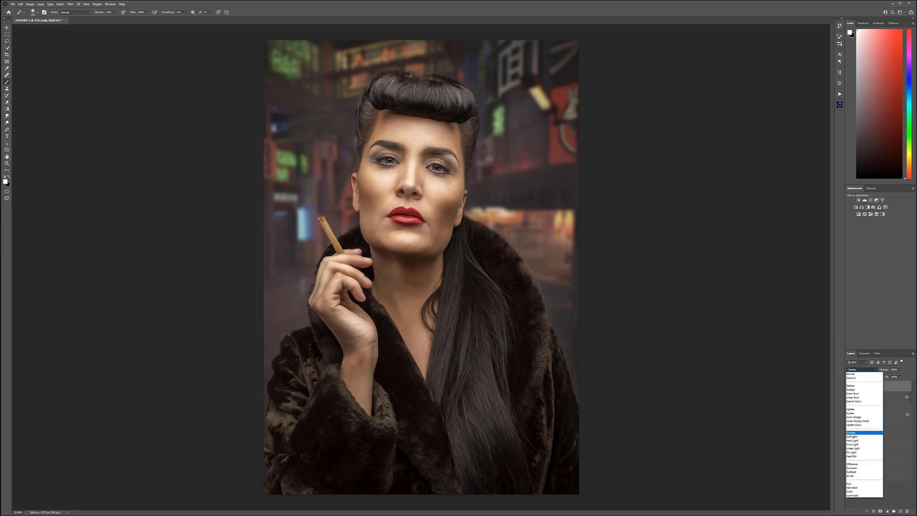
left_click(860, 435)
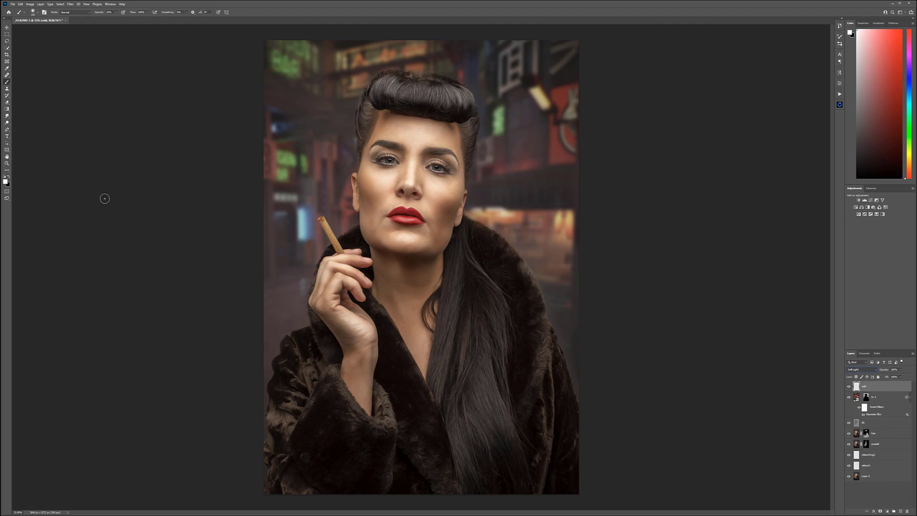
Step: Sample the light blue of the blurred neon light beside the cigarette as the paint color and enlarge the brush
left_click(303, 220, "alt")
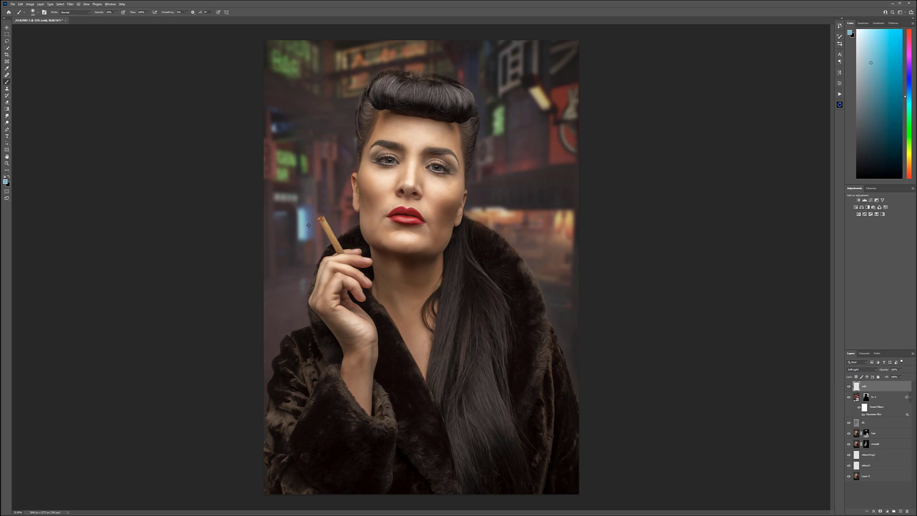
left_click(304, 225, "alt")
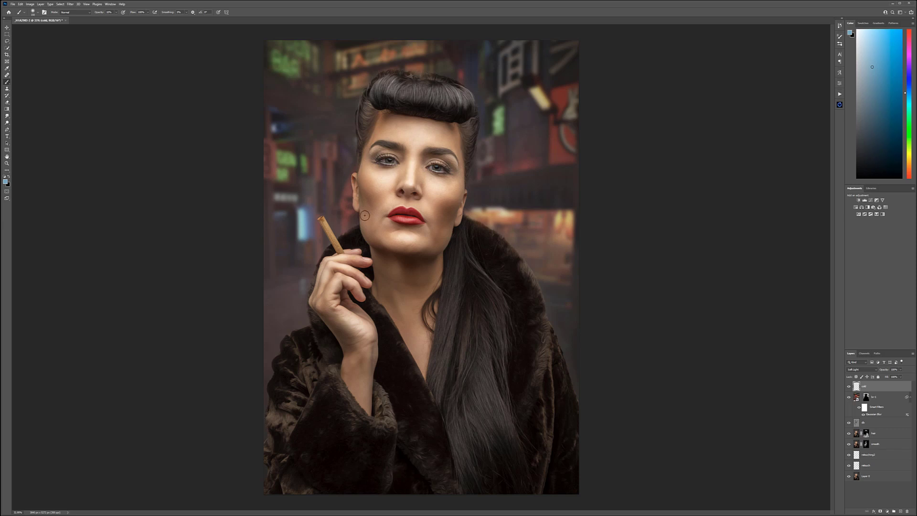
key("bracketright")
key("bracketright")
key("bracketright")
key("bracketright")
key("bracketright")
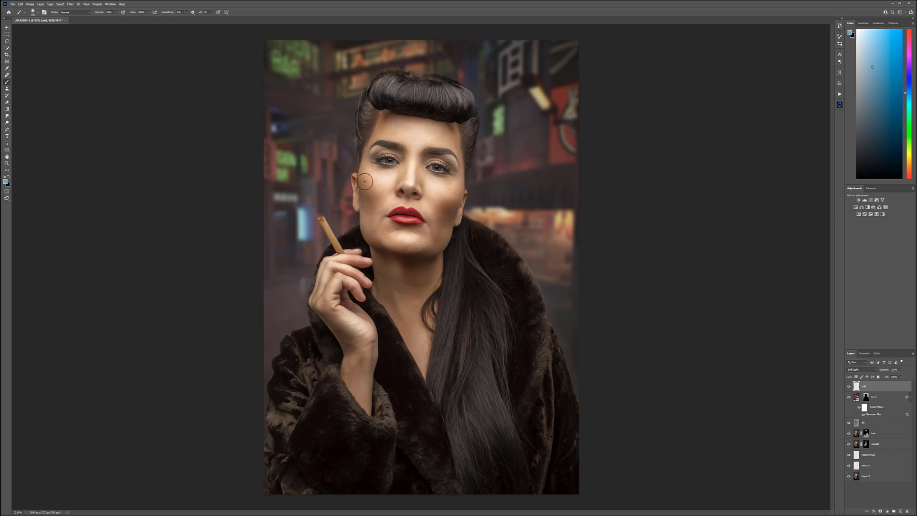
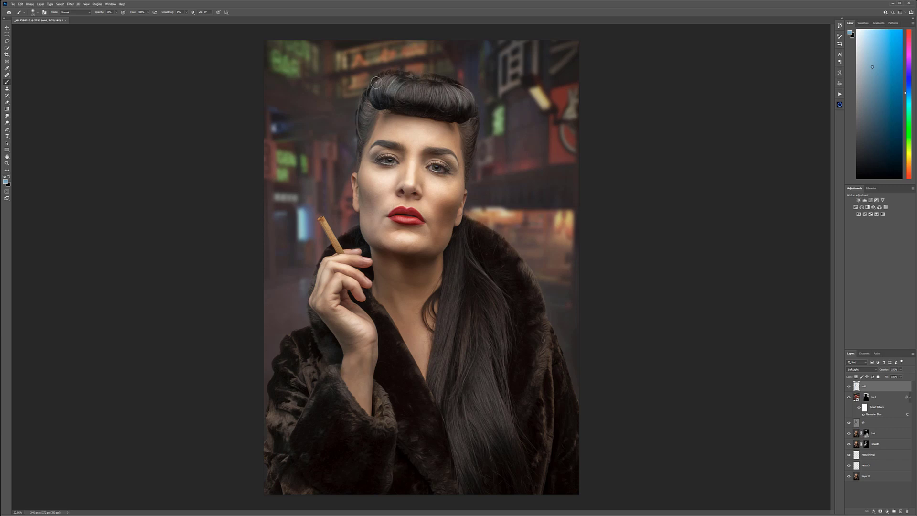
Step: Enlarge the brush, sample the green sign and the light cyan neon light, and paint these tones over the woman's cigarette side
key("bracketright")
key("bracketright")
key("bracketright")
key("bracketright")
key("bracketright")
key("bracketright")
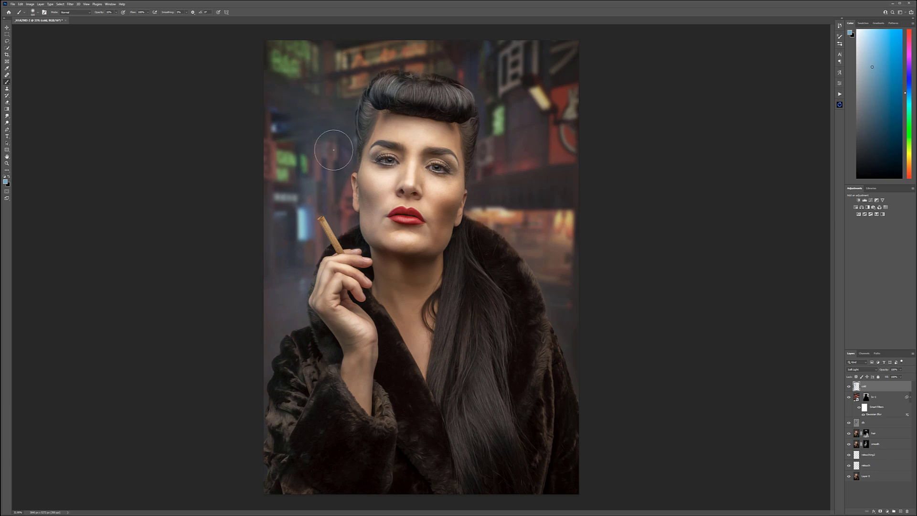
left_click(282, 160, "alt")
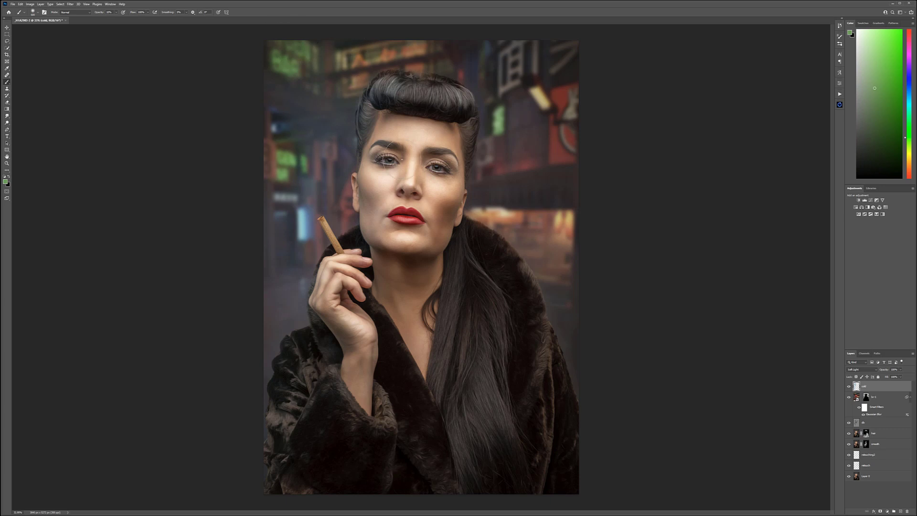
left_click(304, 228, "alt")
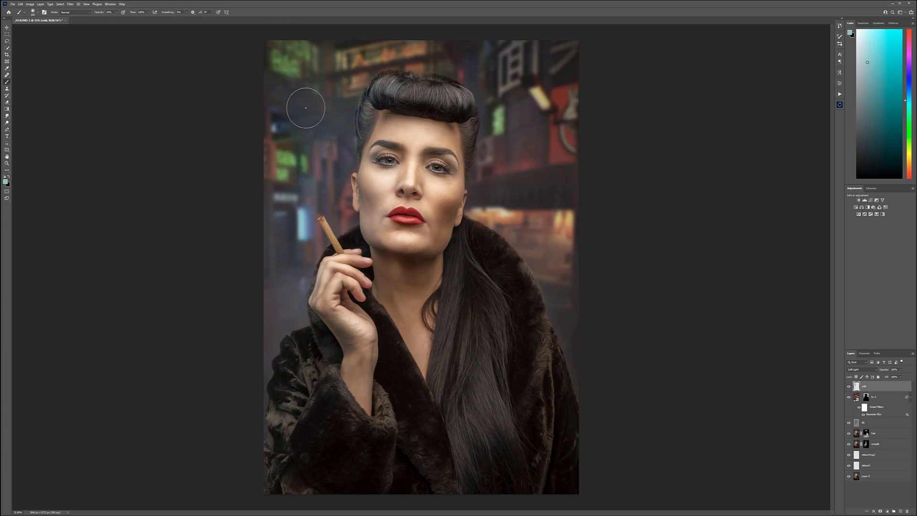
mouse_move(409, 31)
left_mouse_down()
mouse_move(382, 84)
mouse_move(329, 120)
mouse_move(342, 198)
mouse_move(323, 286)
left_mouse_up()
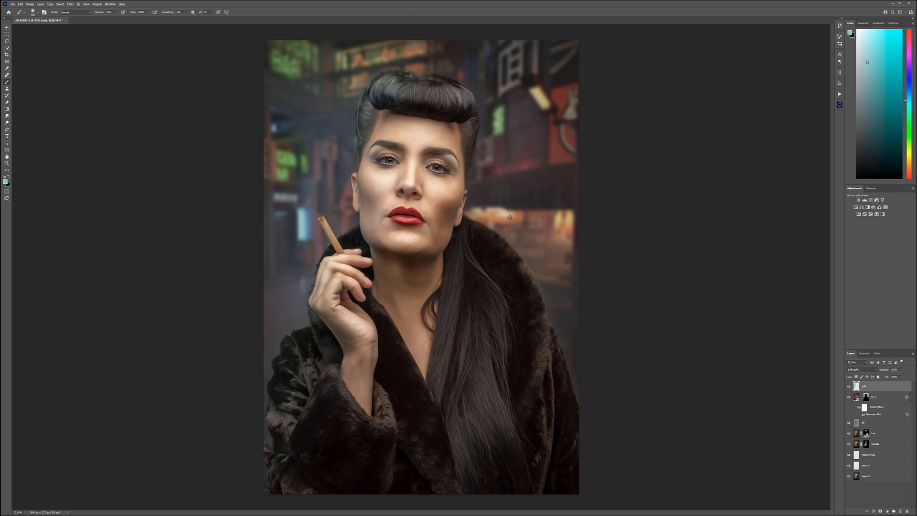
Step: Sample the orange street light beside the fur collar, add a new layer named warm, and set its blend mode to Soft Light
left_click(574, 217, "alt")
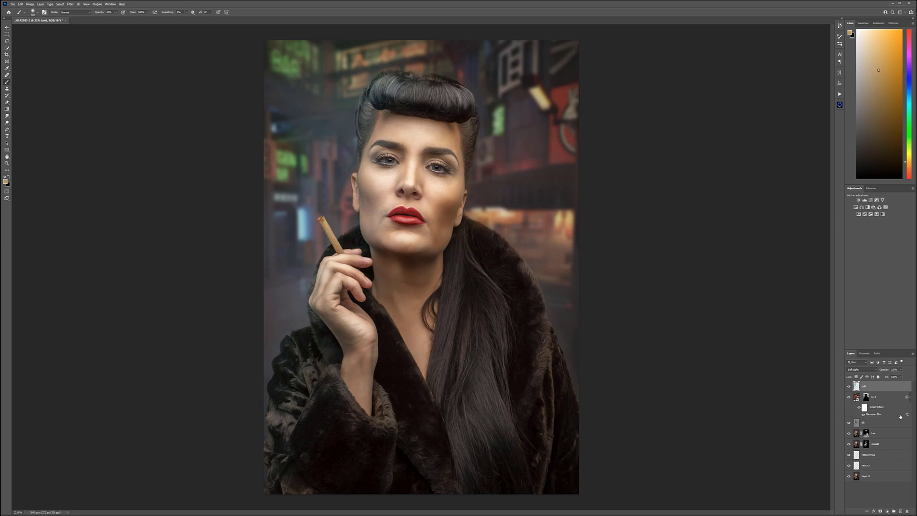
left_click(899, 512)
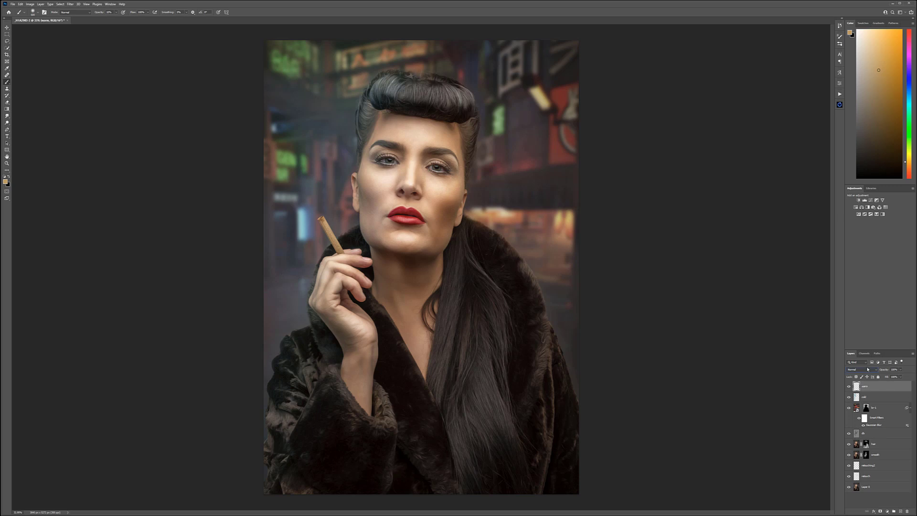
left_click(867, 369)
left_click(854, 437)
Step: Change the foreground paint color to a light pinkish purple and return to the Brush tool
left_click(6, 181)
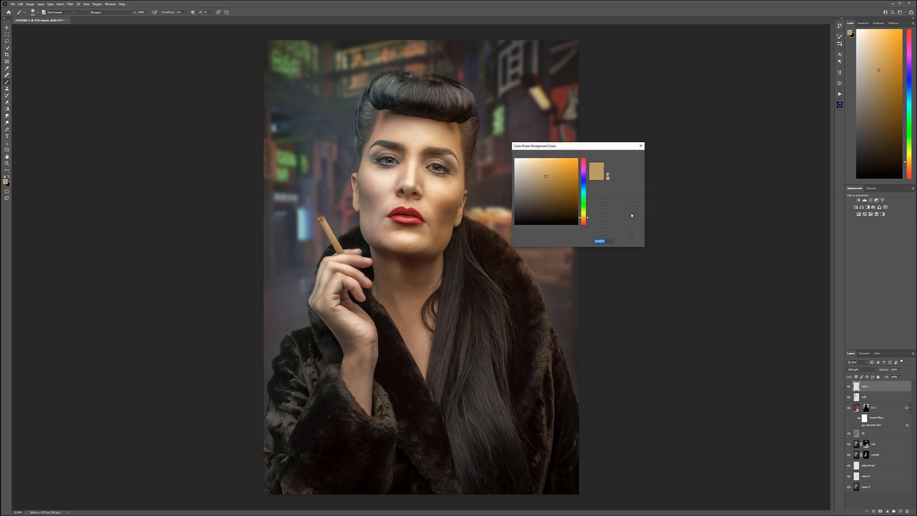
left_click(584, 174)
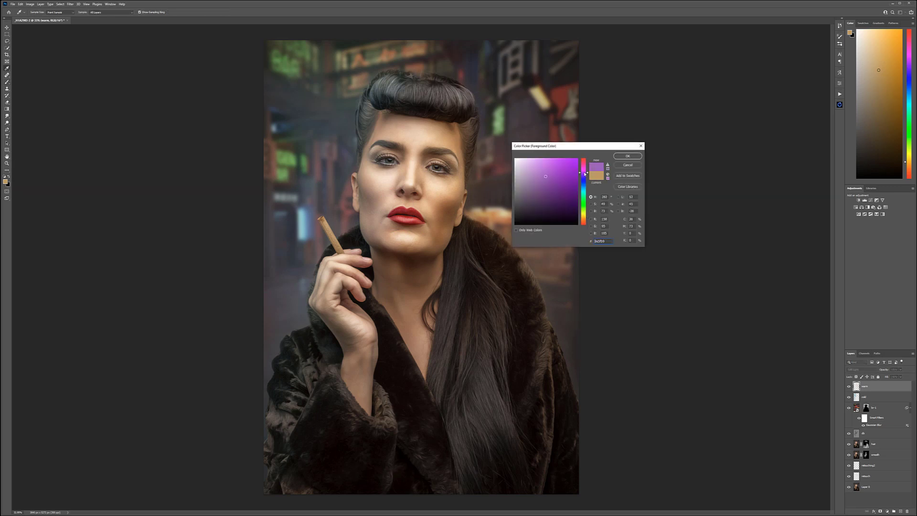
left_click(540, 171)
left_click(628, 156)
key("b")
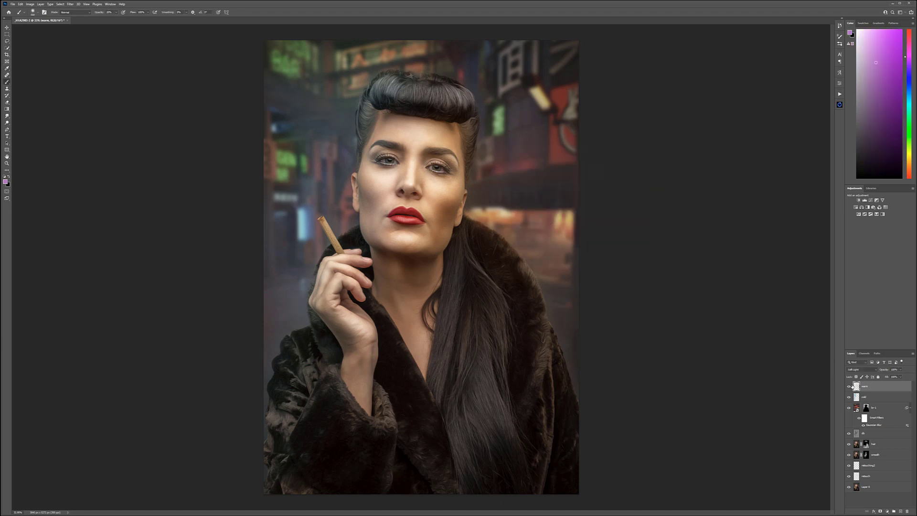
Step: Paint the purple over the hair, face and coat on the side away from the cigarette, enlarging the brush, and adjust the layer's opacity
left_click(849, 387)
key("m")
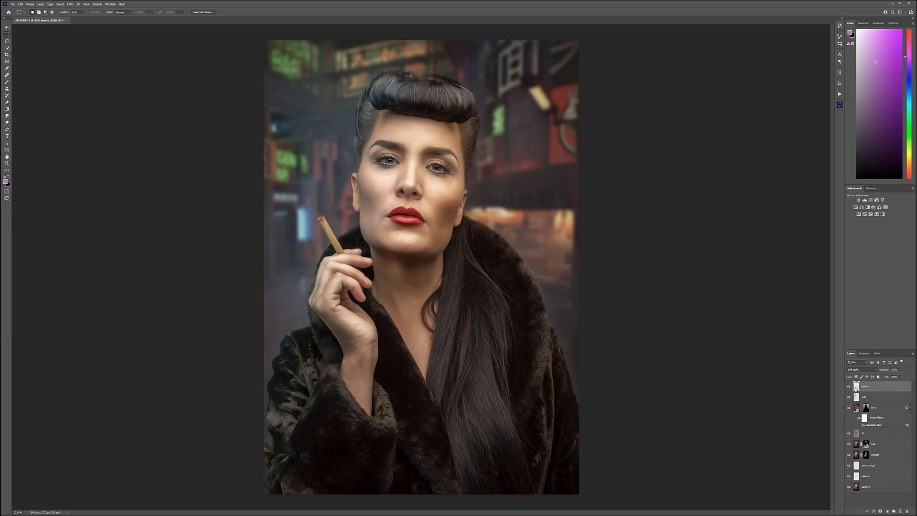
left_click(7, 82)
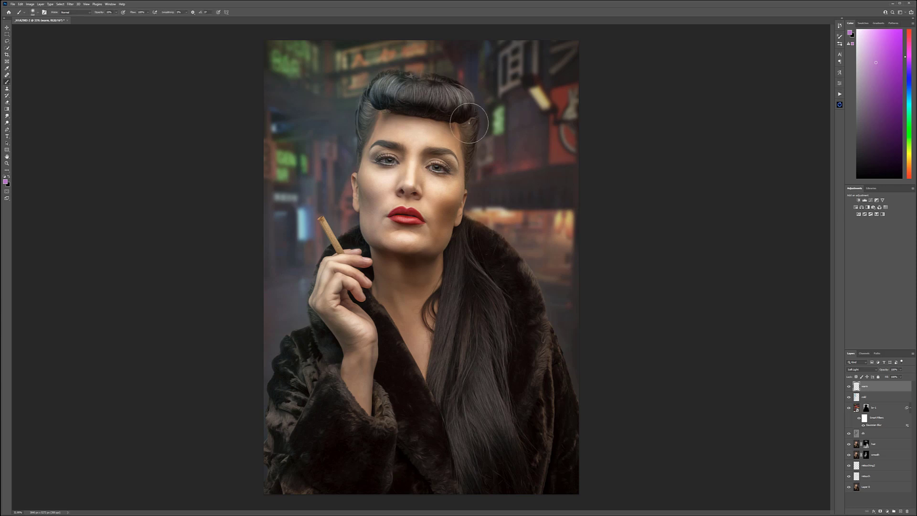
mouse_move(473, 101)
left_mouse_down()
mouse_move(509, 303)
mouse_move(479, 233)
mouse_move(543, 279)
mouse_move(560, 340)
left_mouse_up()
mouse_move(474, 400)
left_mouse_down()
mouse_move(419, 445)
mouse_move(452, 429)
mouse_move(406, 423)
mouse_move(454, 467)
left_mouse_up()
key("bracketright")
key("bracketright")
key("bracketright")
left_click_drag(902, 373, 895, 377)
Step: Inspect the face up close, select the layer directly below the street image, and hide the street image and both color tint layers
left_click(882, 433)
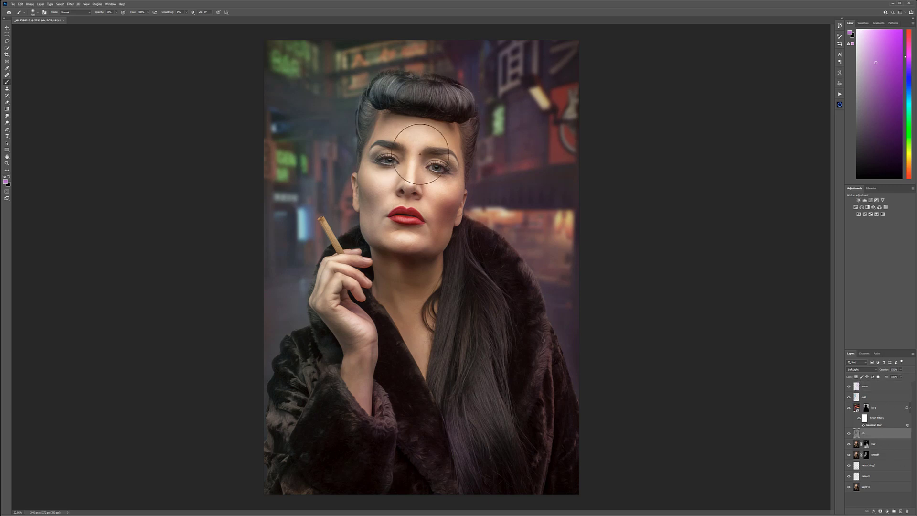
scroll(420, 154, "up", 5)
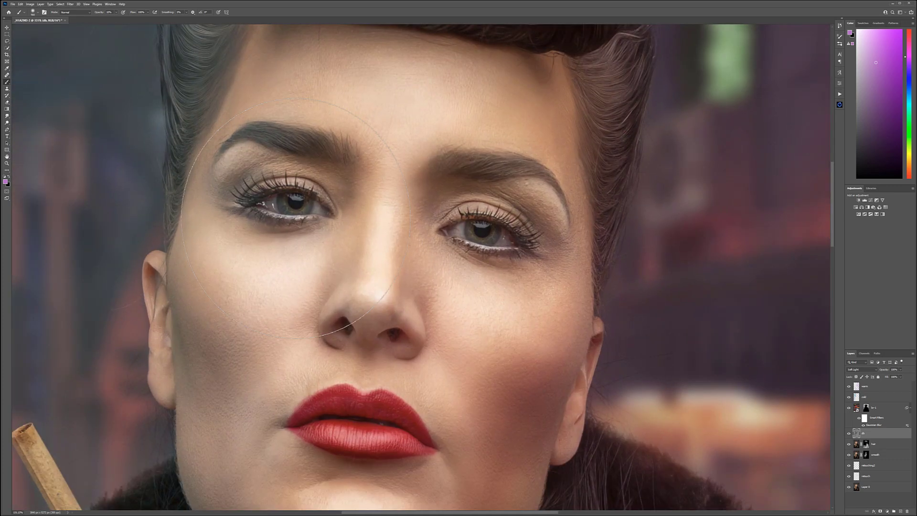
scroll(323, 239, "down", 3)
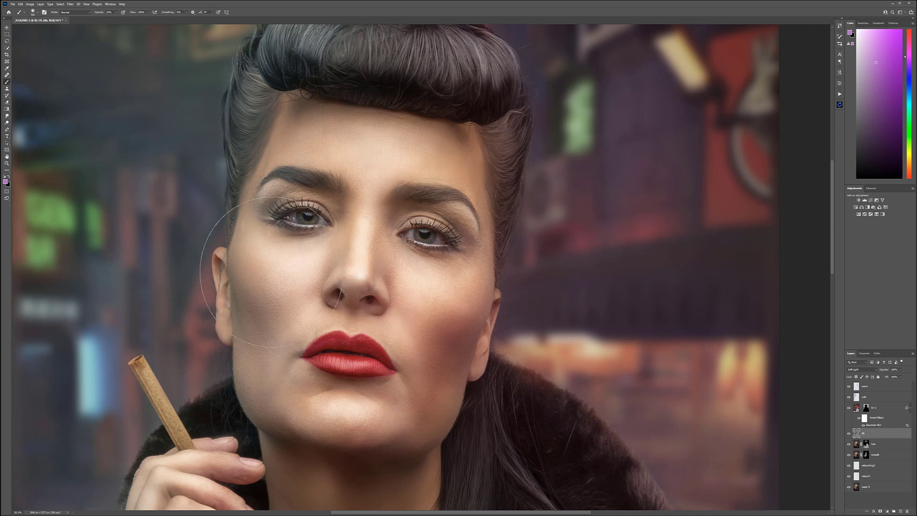
scroll(386, 234, "down", 3)
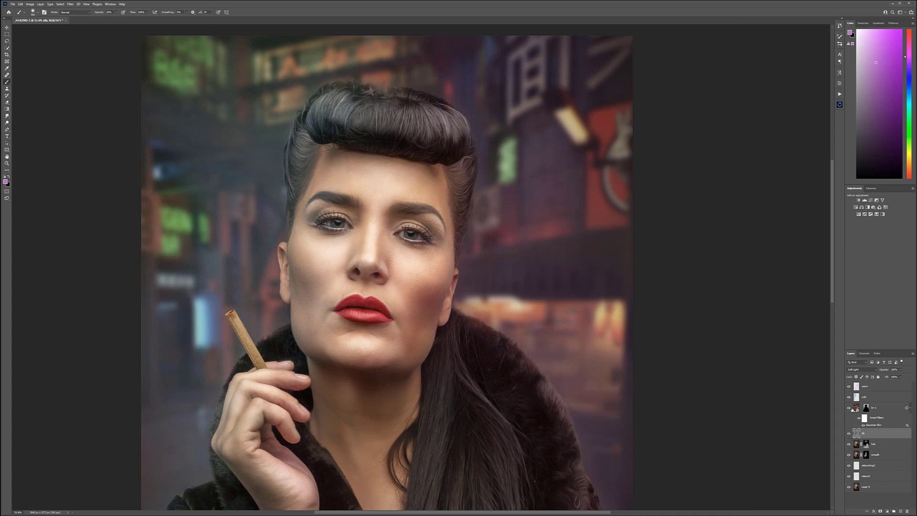
left_click_drag(848, 408, 849, 387)
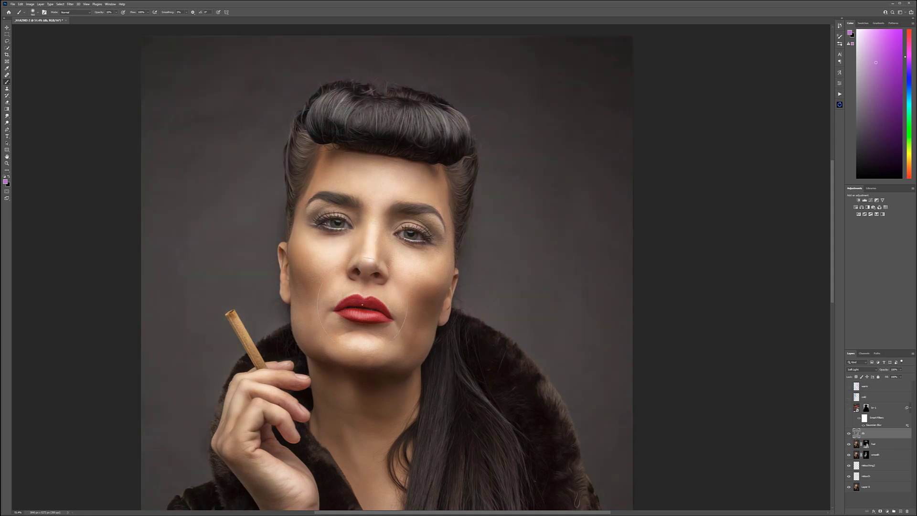
scroll(492, 287, "down", 3)
scroll(492, 288, "down", 1)
scroll(492, 287, "up", 3)
scroll(492, 287, "down", 2)
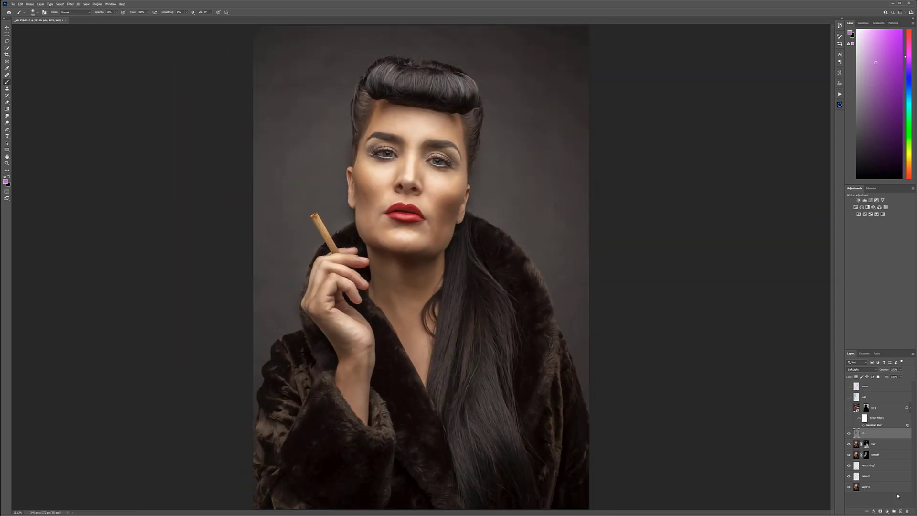
Step: Add a Black & White adjustment layer above the selected layer and lower its Reds and Yellows to darken the lips and skin
left_click(888, 512)
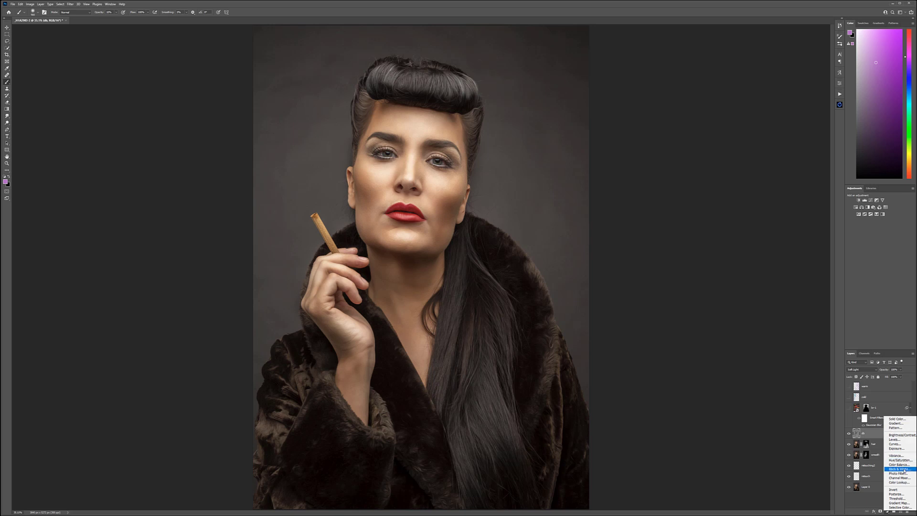
left_click(898, 469)
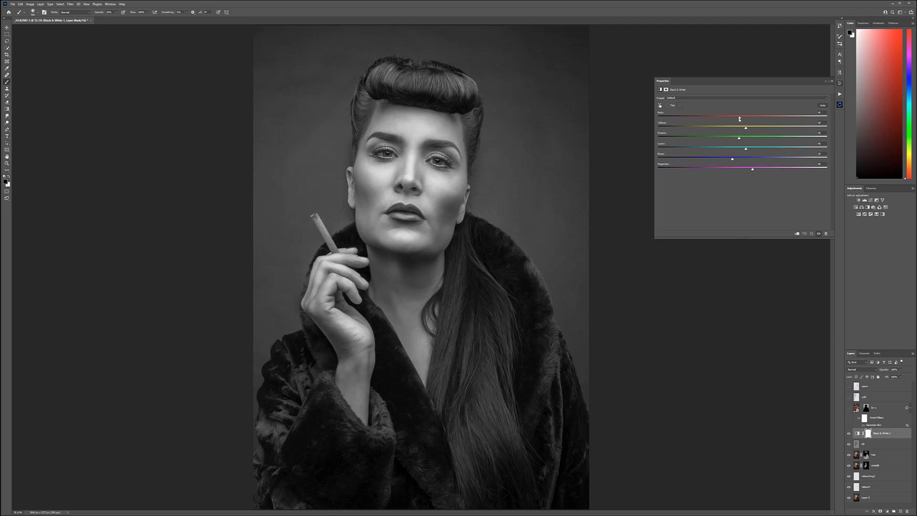
left_click_drag(739, 119, 724, 118)
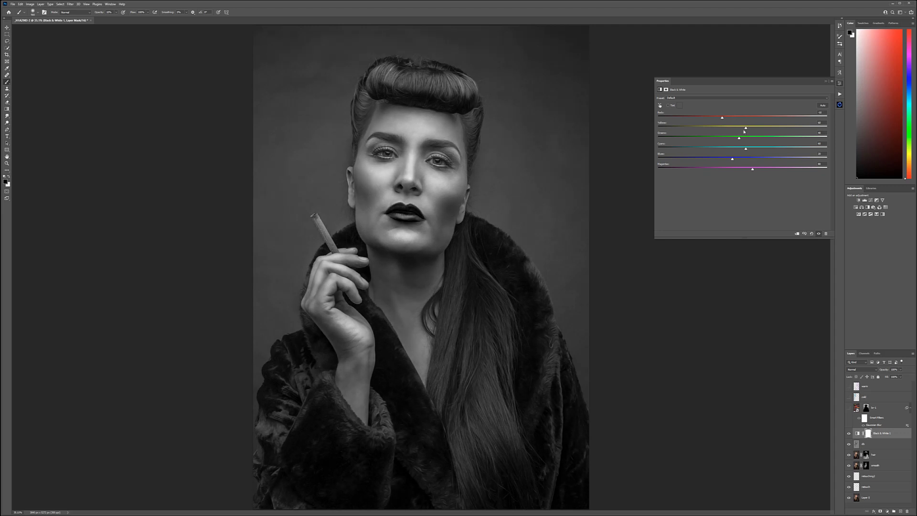
left_click_drag(744, 128, 741, 128)
Step: Save the black-and-white version as dmask.psd in the brunner-retouching folder and hide the Black & White layer
key("ctrl+shift+s")
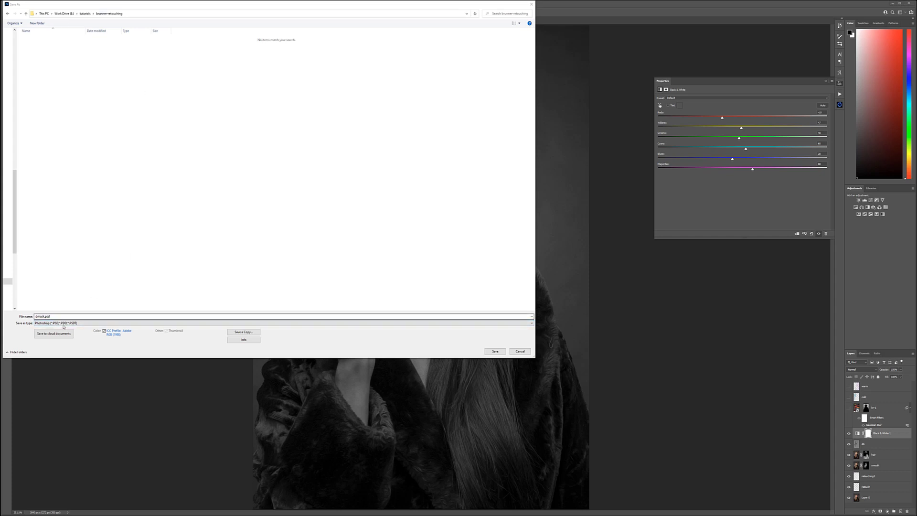
left_click(495, 351)
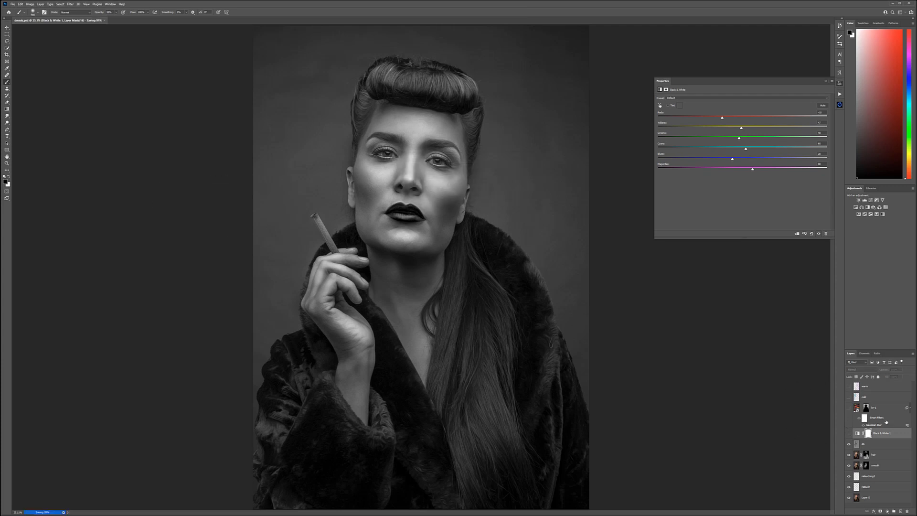
left_click(849, 433)
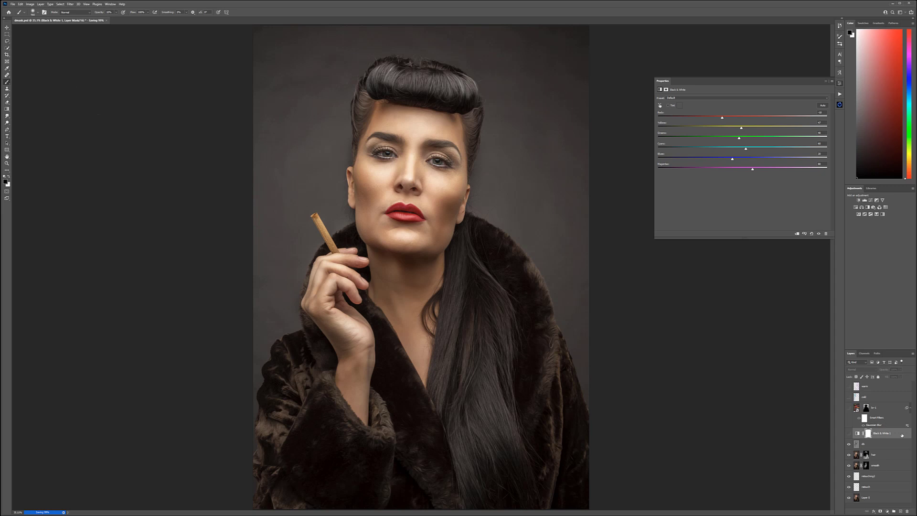
Step: Add an empty layer below the Black & White adjustment and set up a small black brush at 100% opacity
left_click(887, 444)
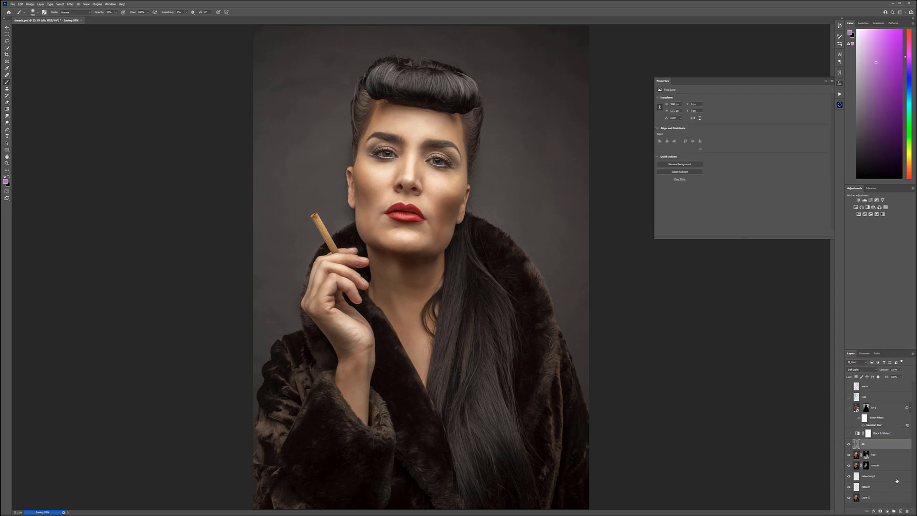
left_click(900, 511)
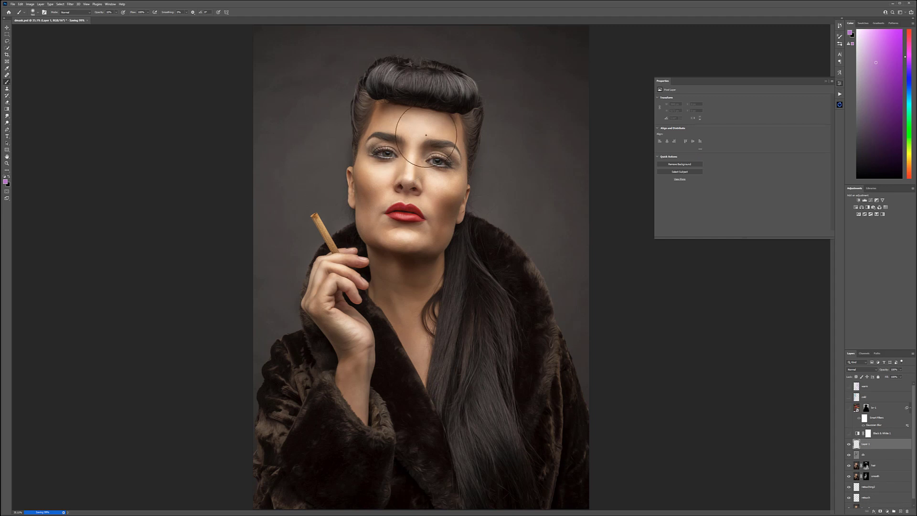
scroll(426, 135, "up", 6)
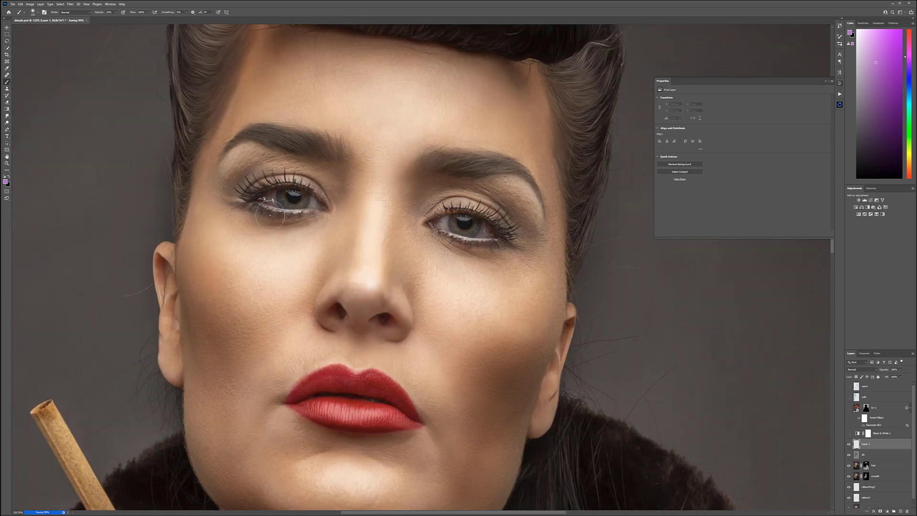
left_click(5, 176)
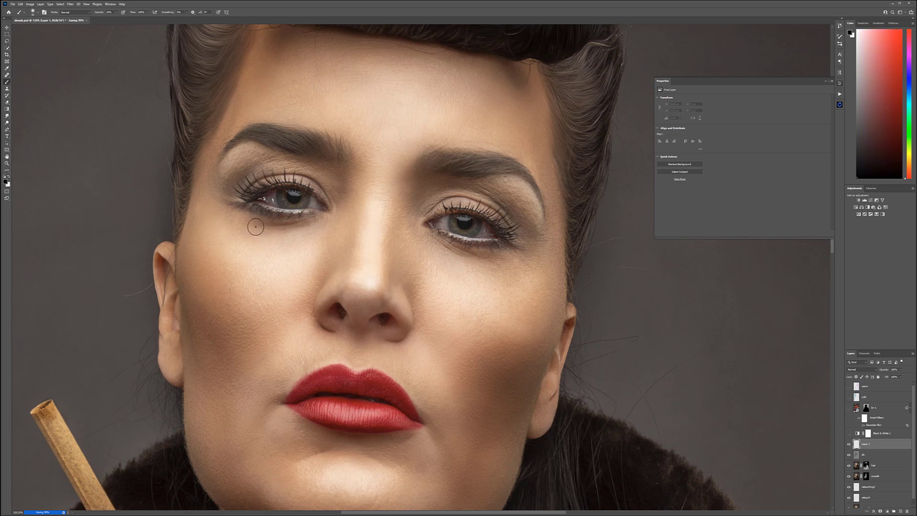
key("0")
key("[")
key("[")
key("[")
key("[")
key("[")
key("[")
Step: Paint a row of small black dots and short strokes along the lower lash line of both eyes
mouse_move(244, 205)
left_mouse_down()
mouse_move(266, 215)
mouse_move(309, 212)
mouse_move(291, 218)
left_mouse_up()
left_click(308, 210)
left_click(308, 213)
left_click(277, 212)
left_click(327, 218)
left_click(320, 216)
left_click_drag(434, 233, 456, 238)
left_click(461, 241)
left_click(494, 245)
left_click(480, 244)
left_click(472, 244)
left_click(496, 244)
left_click(505, 244)
left_click(459, 246)
left_click(486, 247)
left_click(479, 248)
left_click(466, 247)
left_click(287, 216)
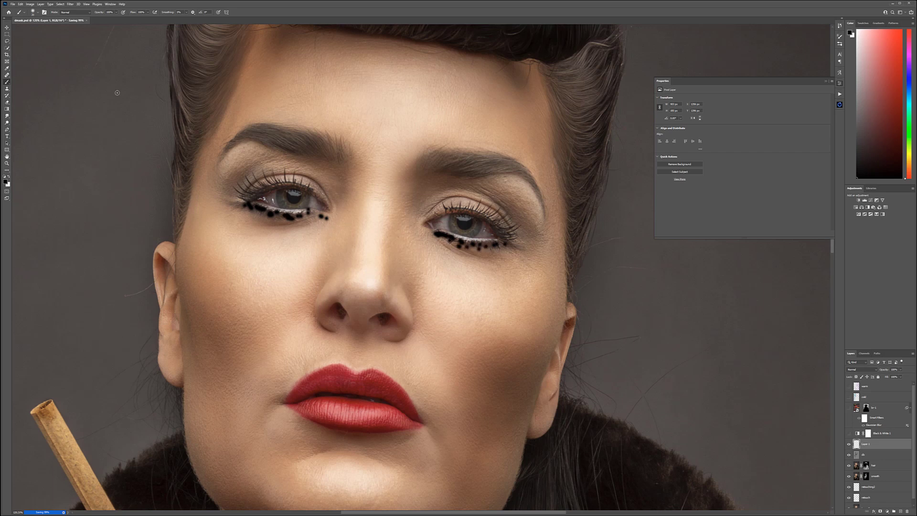
Step: Apply a Motion Blur at a steep angle and reduced distance to turn the black dots into downward mascara streaks
left_click(70, 4)
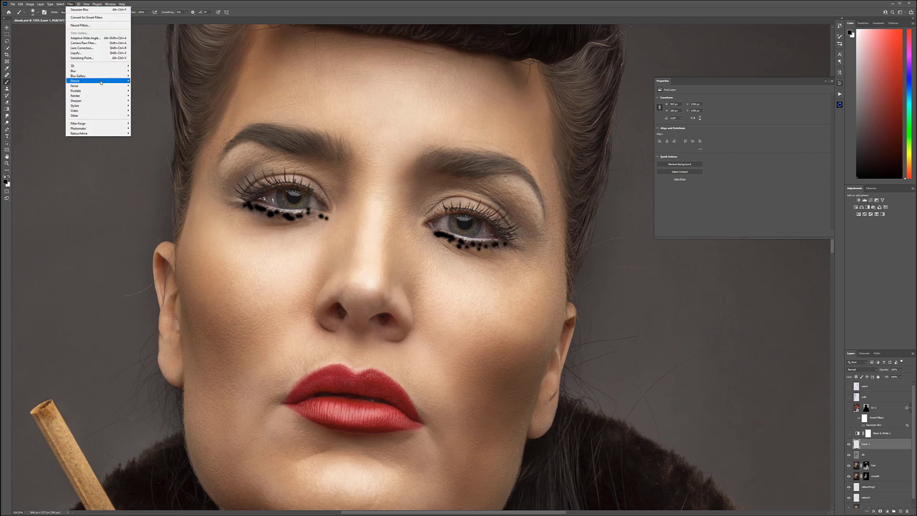
mouse_move(98, 70)
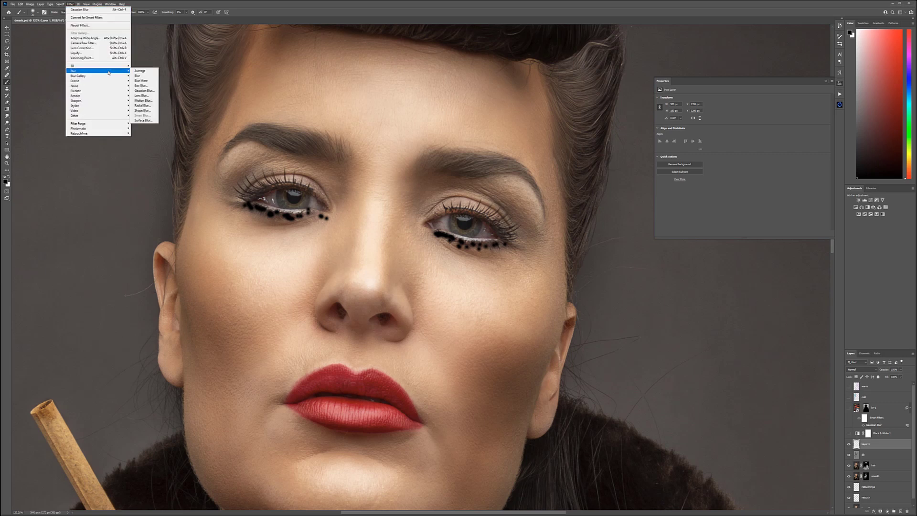
left_click(143, 100)
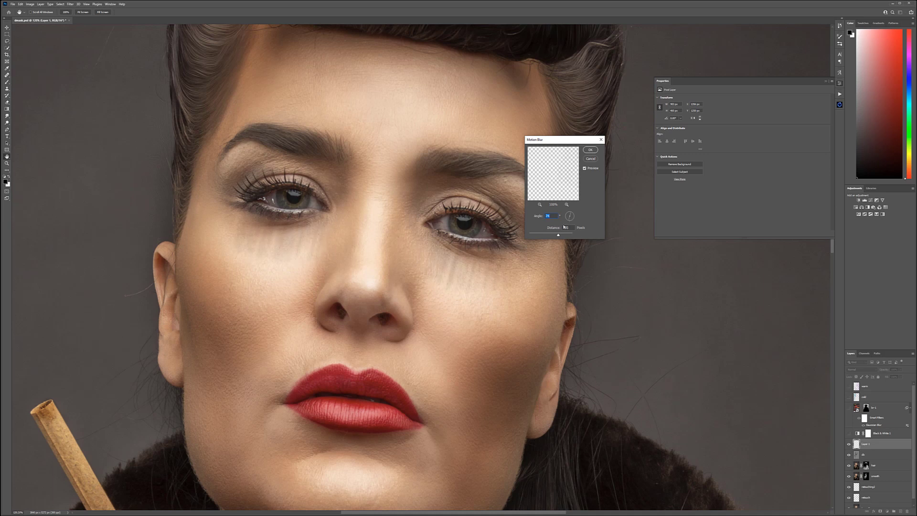
left_click_drag(557, 235, 552, 235)
left_click(587, 152)
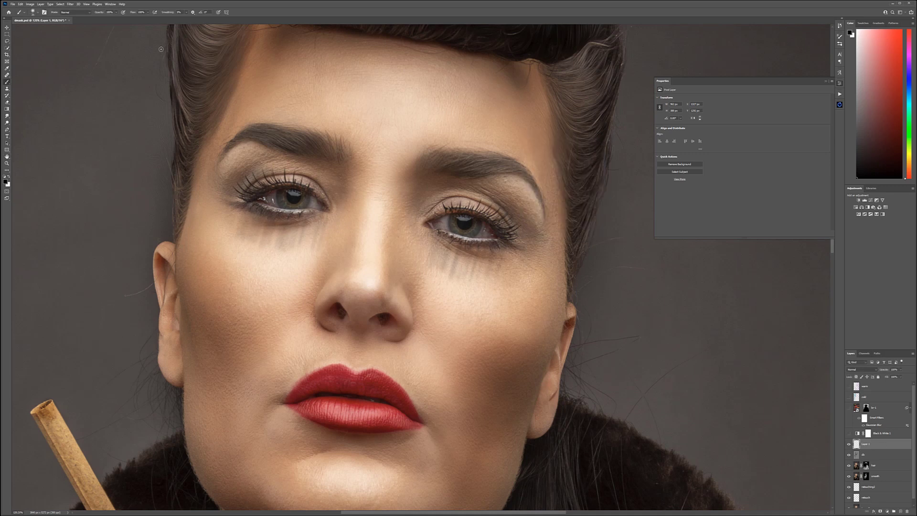
Step: Try to displace the mascara streaks using dmask.psd as the displacement map
left_click(70, 4)
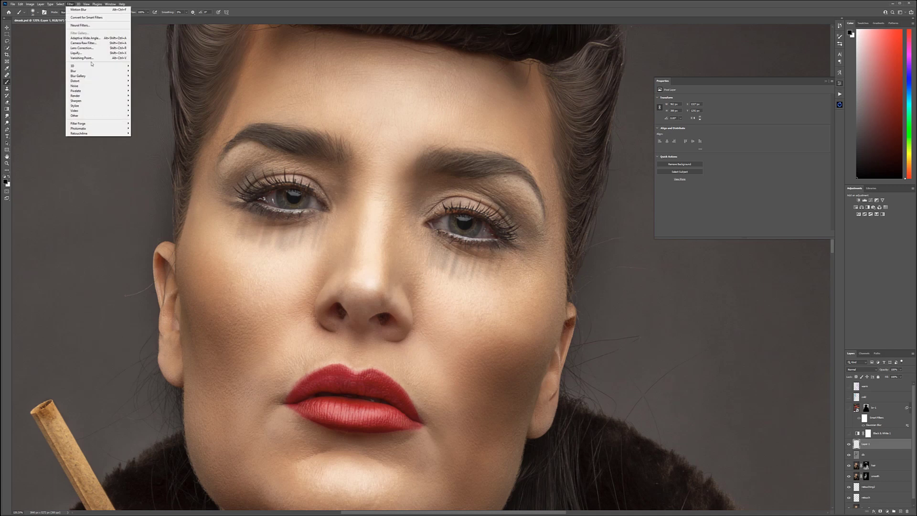
mouse_move(116, 81)
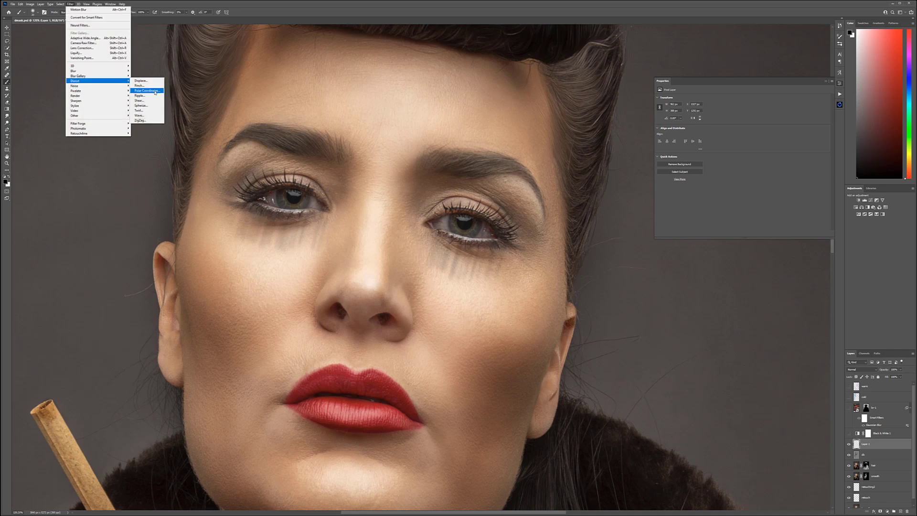
left_click(151, 82)
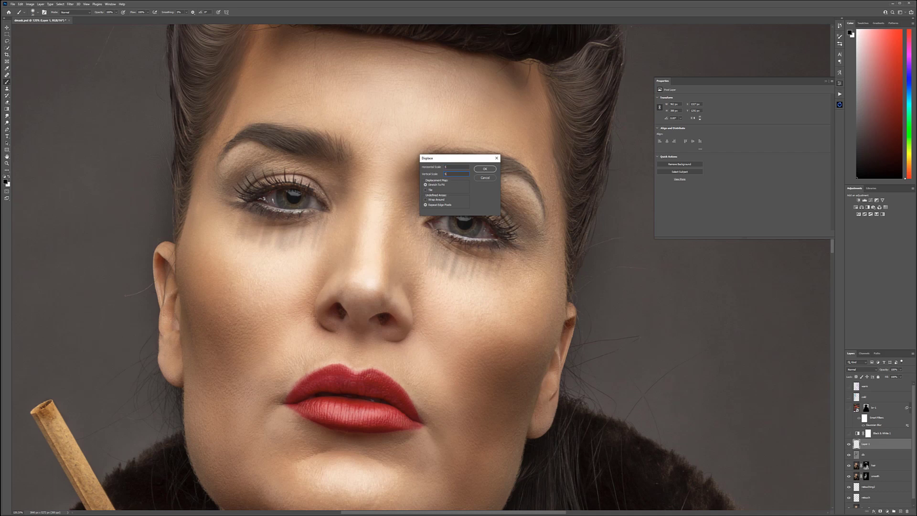
key("Return")
left_click(39, 54)
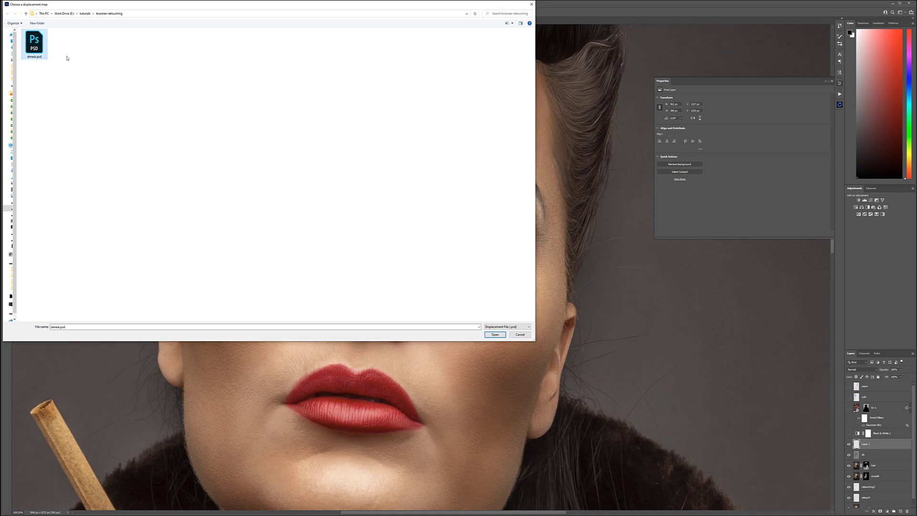
left_click(494, 334)
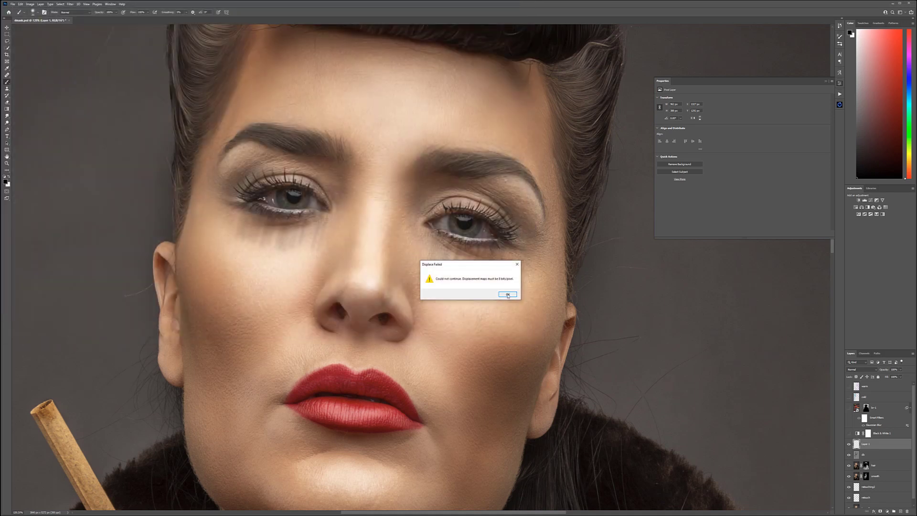
left_click(508, 295)
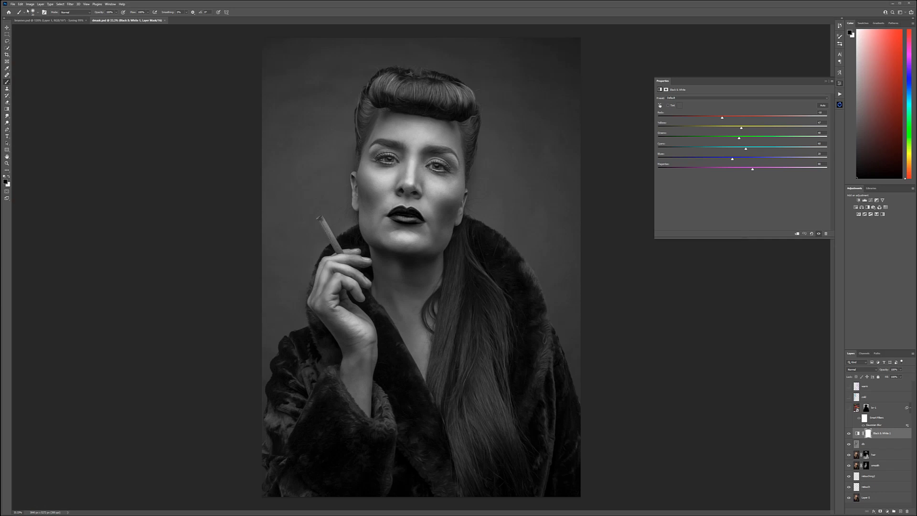
Step: Convert the black-and-white dmask.psd document to 8 bits per channel and save it
left_click(30, 5)
mouse_move(38, 11)
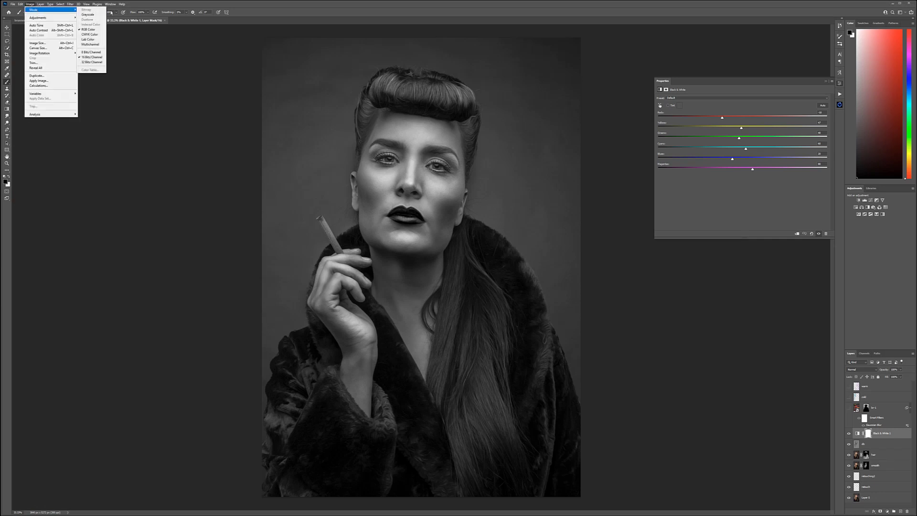
left_click(91, 52)
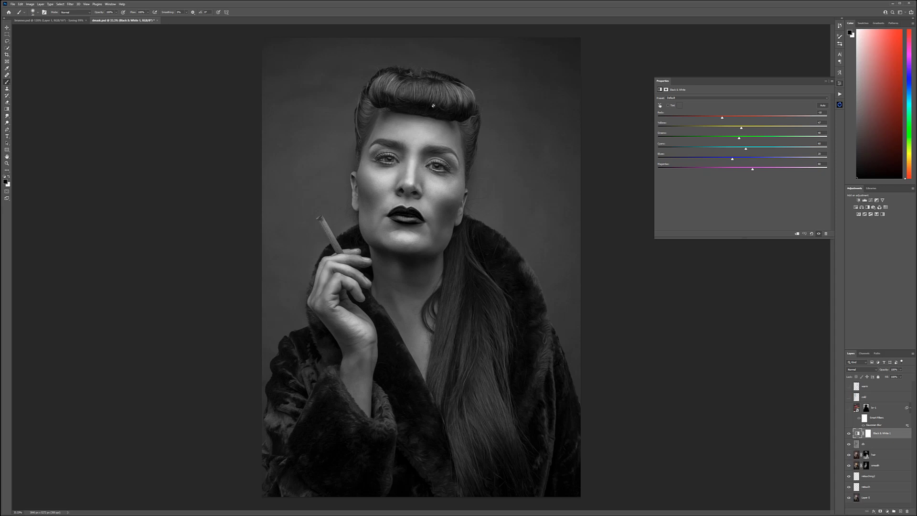
key("ctrl+s")
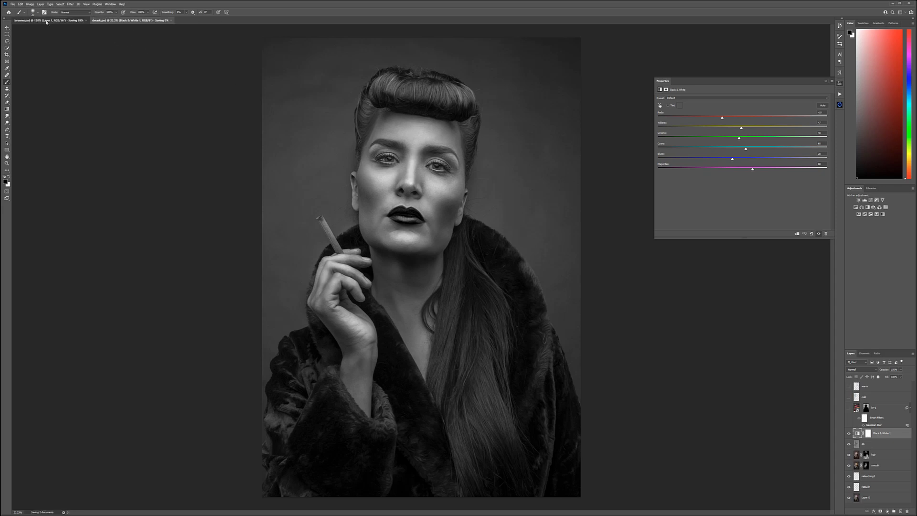
Step: Return to the color portrait and apply Displace to the mascara streak layer with dmask.psd as the displacement map
left_click(67, 20)
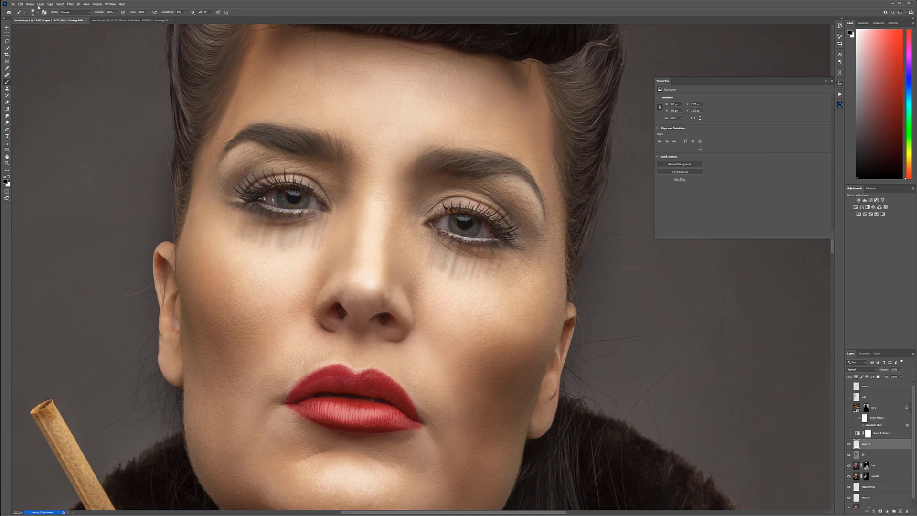
left_click(71, 5)
mouse_move(98, 81)
left_click(148, 83)
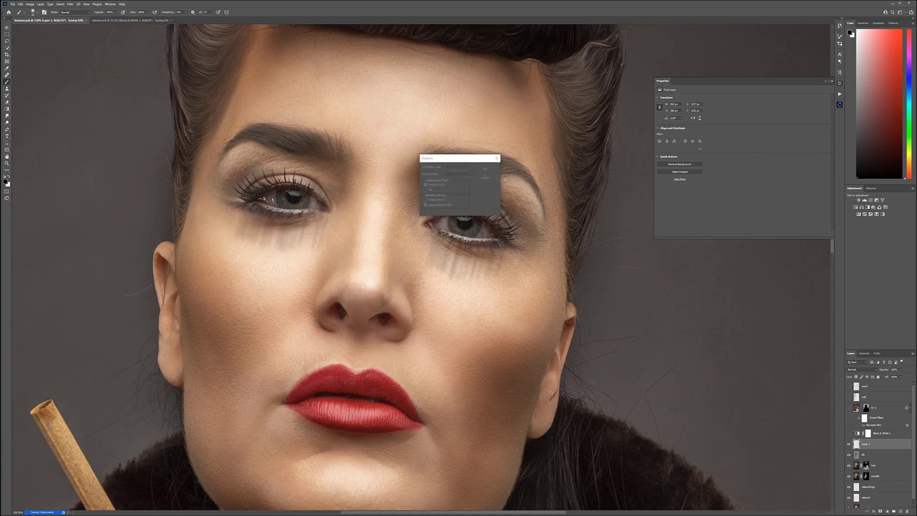
left_click(485, 168)
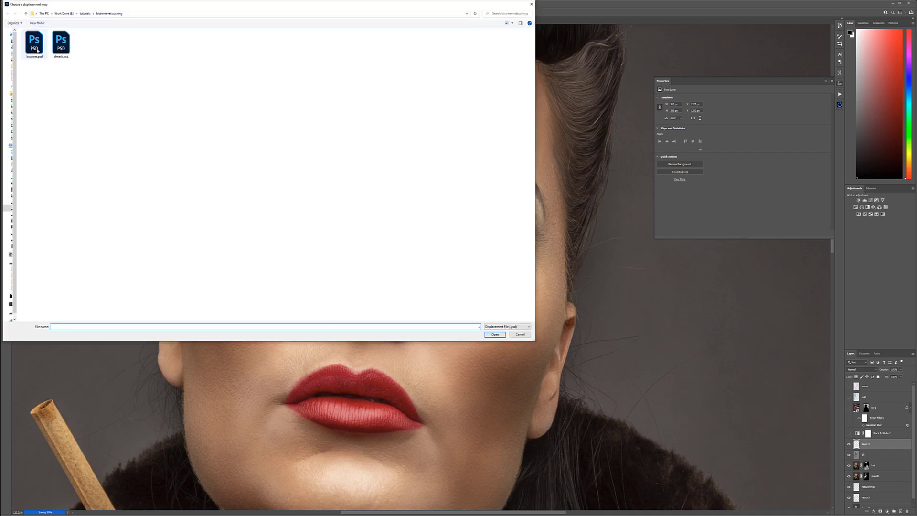
left_click(60, 43)
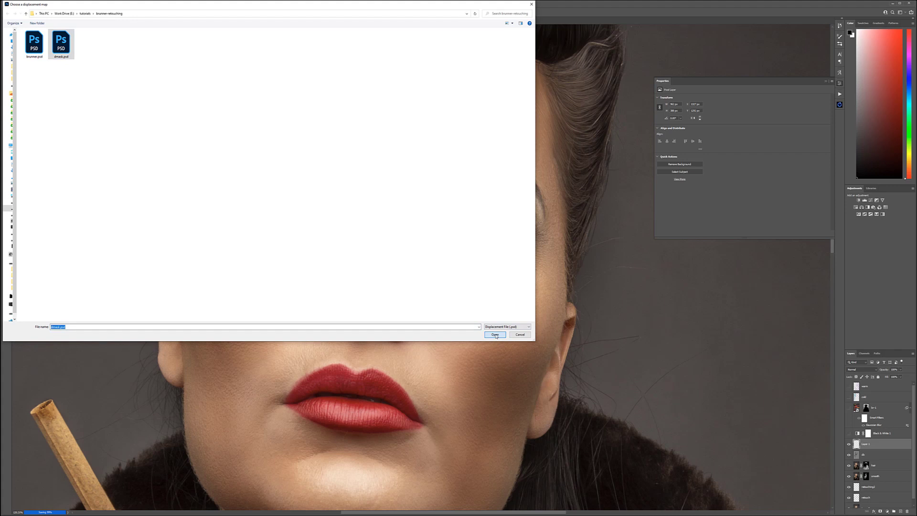
left_click(495, 335)
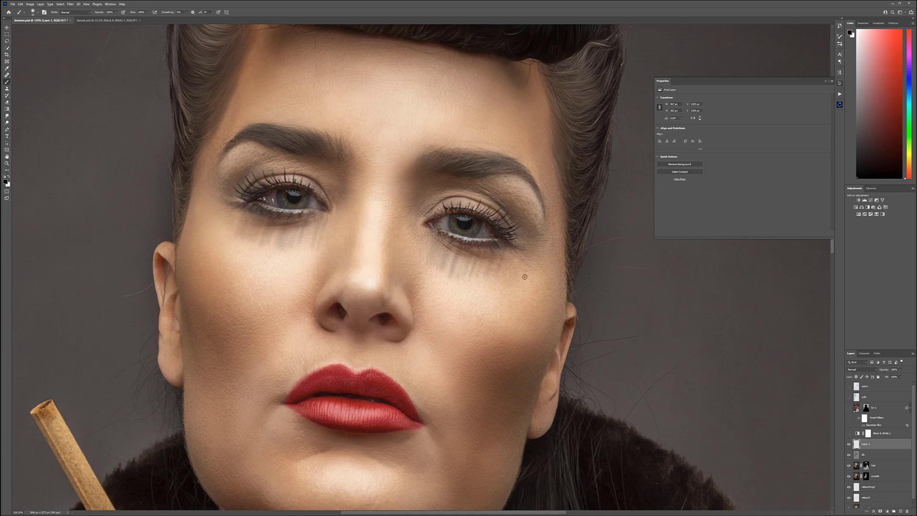
Step: Warp the mascara streaks so they flare outward at the lower corners and follow the curve beneath both eyes
left_click(20, 4)
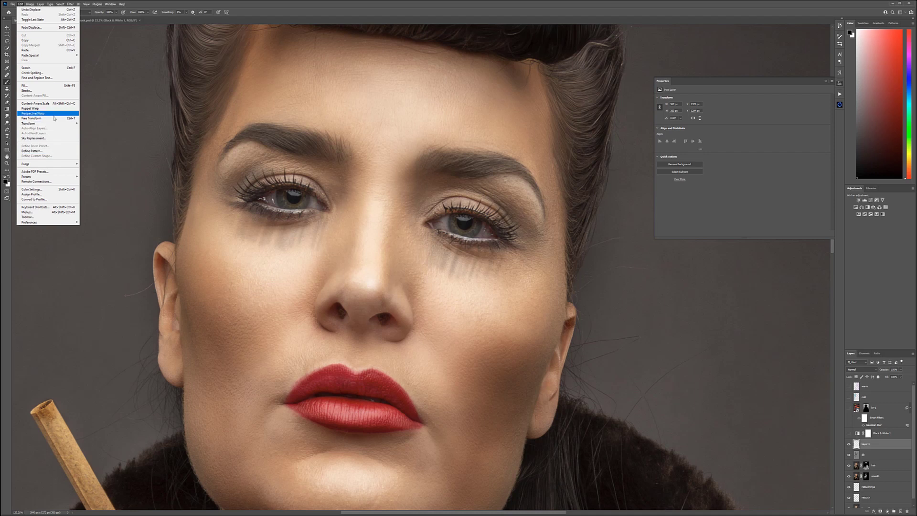
mouse_move(55, 123)
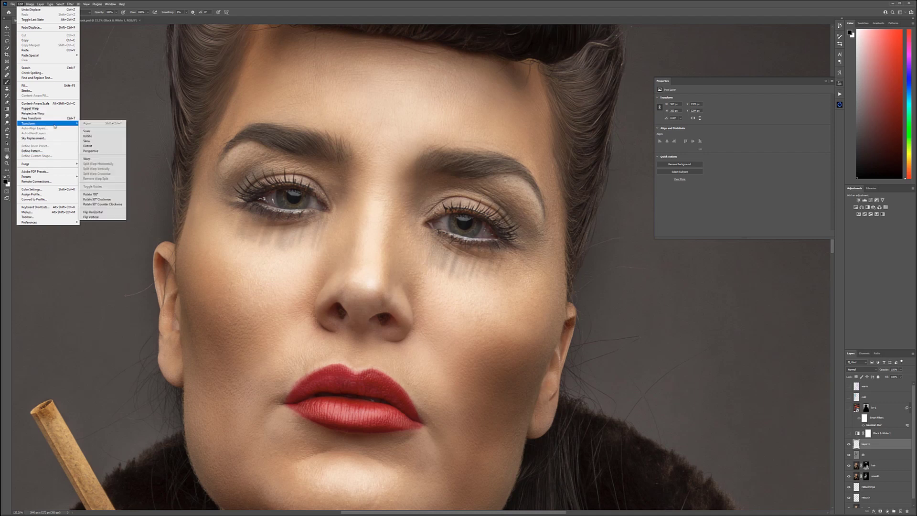
left_click(107, 159)
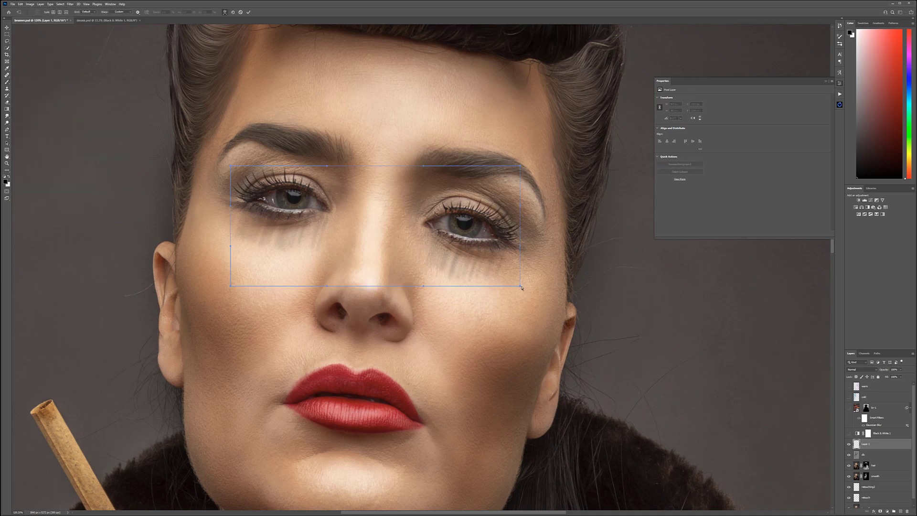
left_click_drag(526, 293, 537, 301)
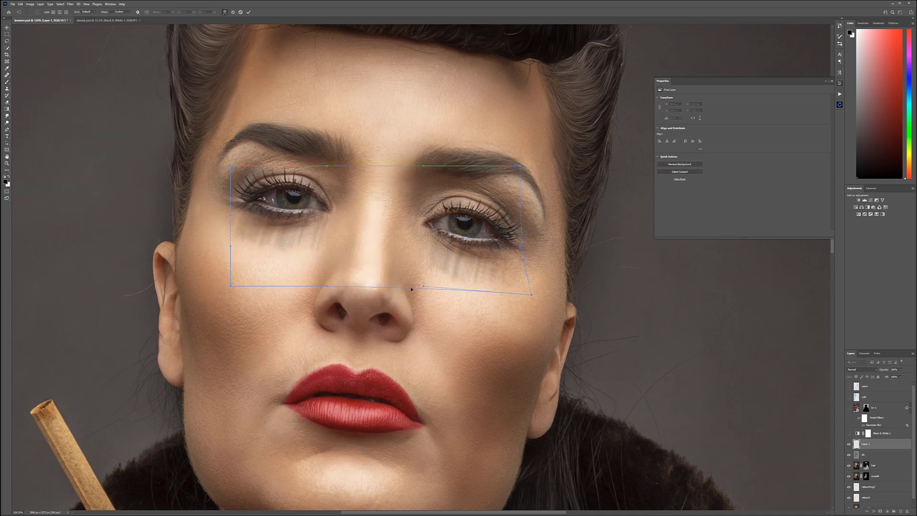
left_click_drag(409, 291, 408, 297)
left_click_drag(228, 286, 206, 283)
left_click_drag(300, 256, 301, 261)
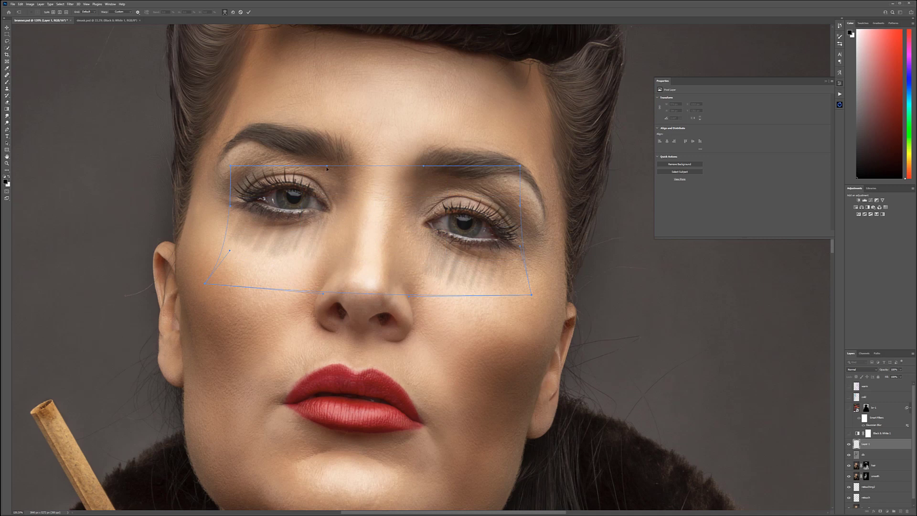
left_click_drag(328, 166, 317, 185)
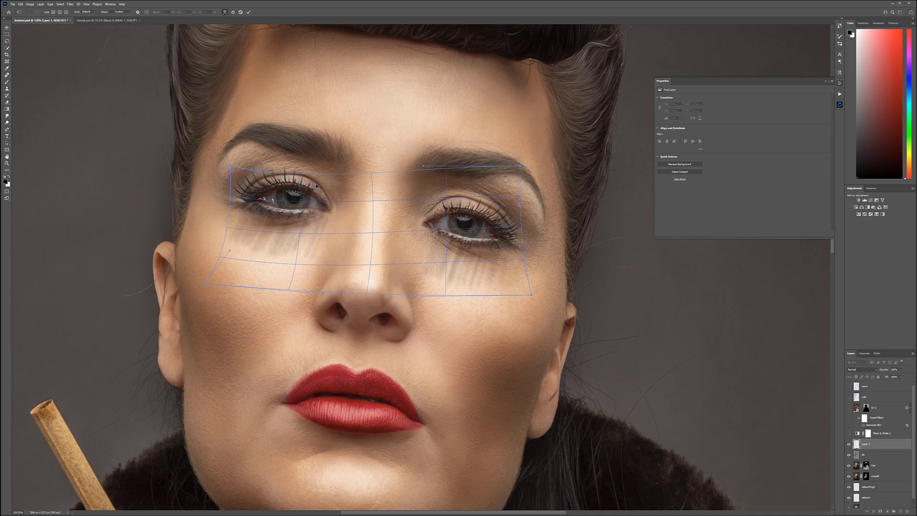
left_click_drag(425, 173, 427, 179)
key("Return")
Step: Add a black mask to the streak layer, faintly reveal the streaks with a white 10% brush, and set the layer to Multiply
key("b")
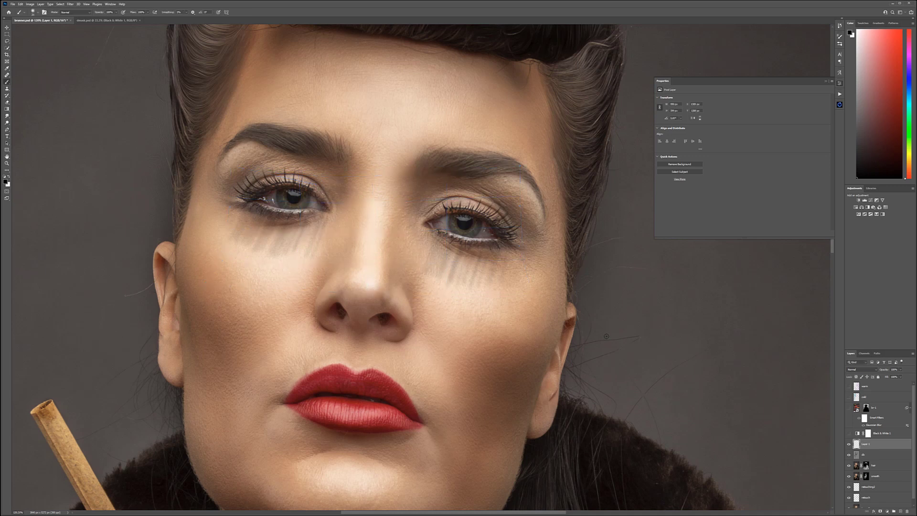
left_click(881, 510, "alt")
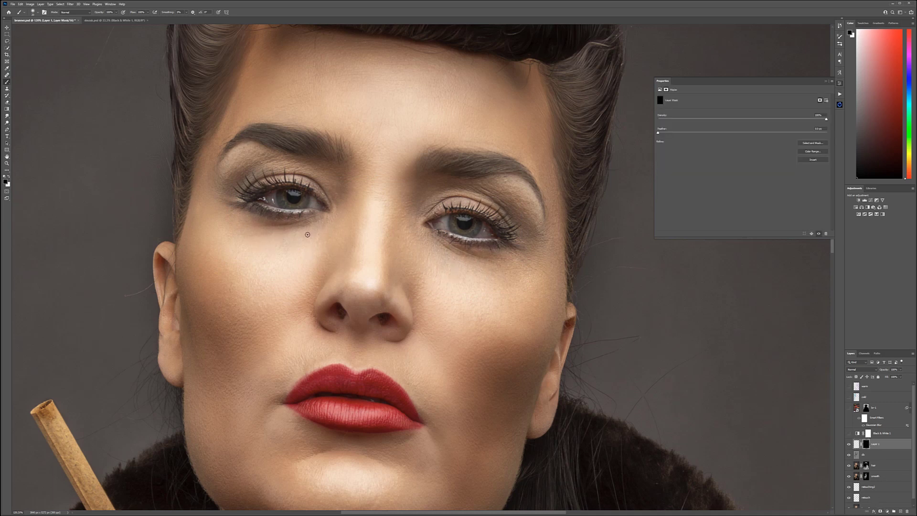
key("x")
key("1")
left_click(859, 369)
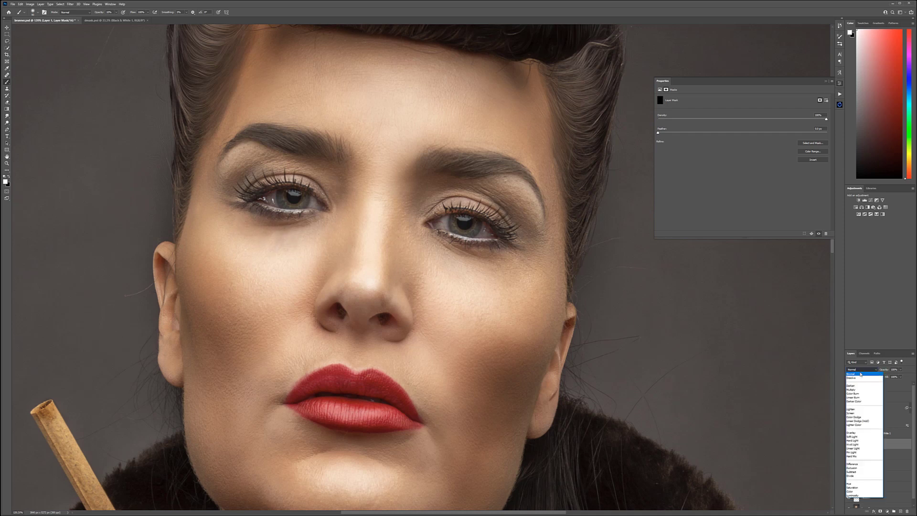
left_click(862, 391)
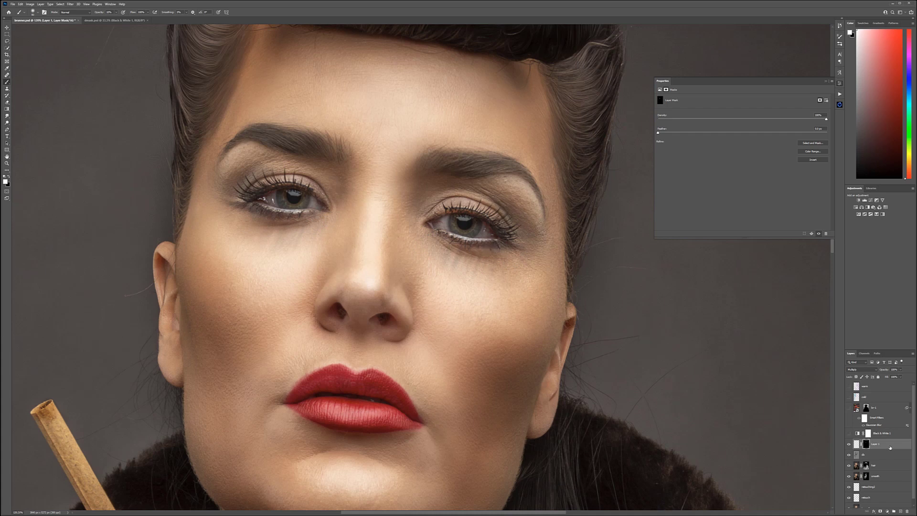
Step: Add an empty layer above the streaks, set it to Multiply, and choose a dark muted blue foreground color
left_click(900, 511)
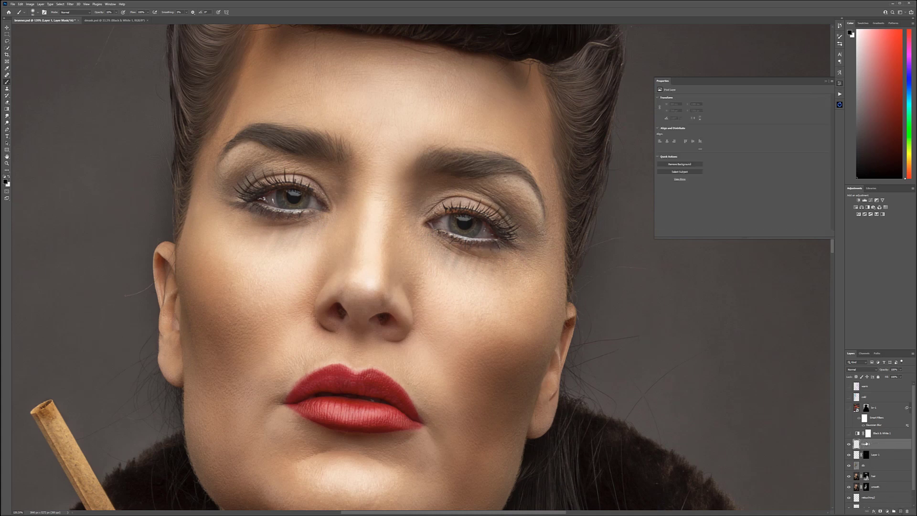
left_click(6, 182)
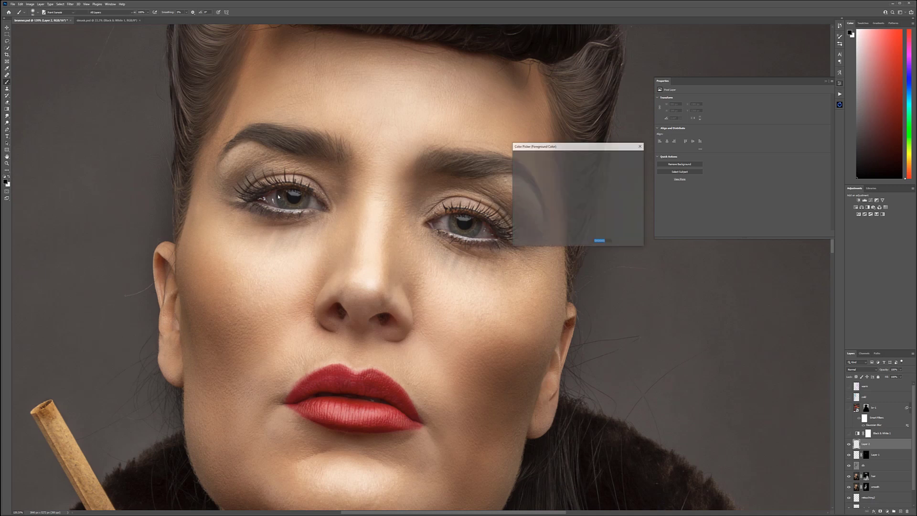
left_click(584, 182)
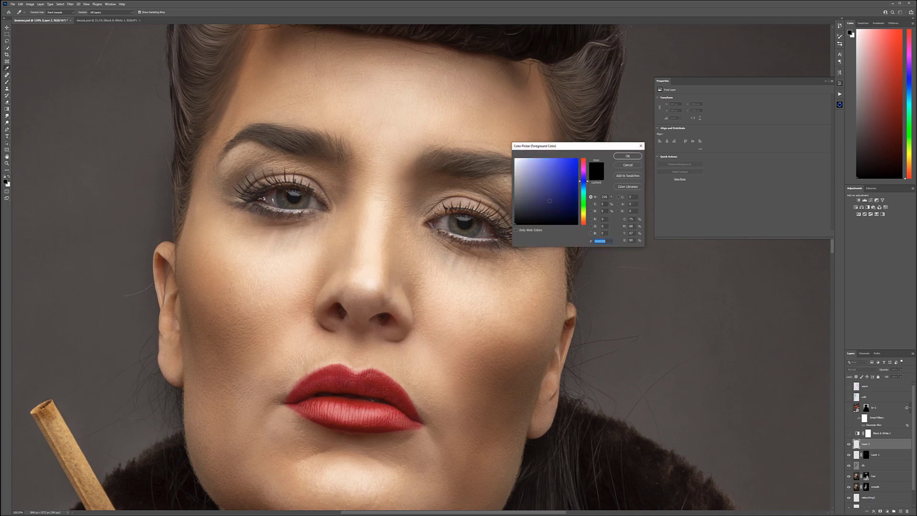
left_click_drag(583, 180, 583, 185)
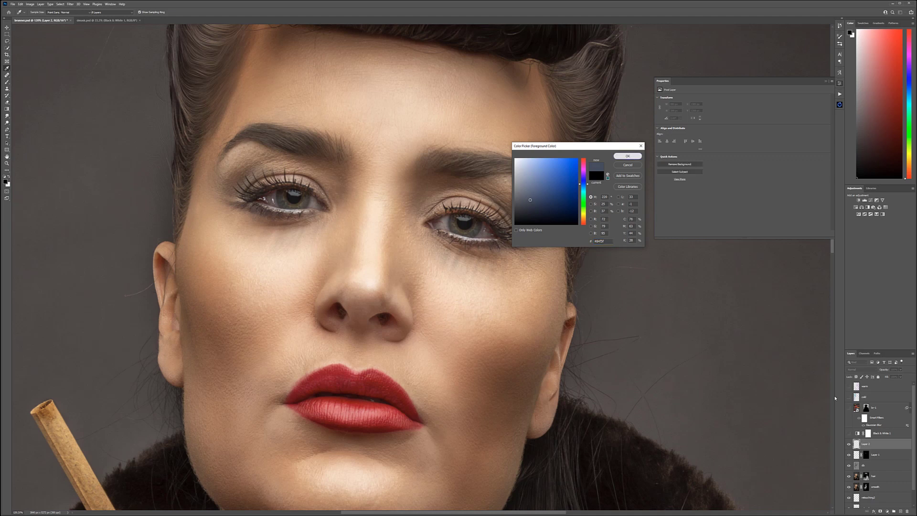
left_click(628, 156)
left_click(861, 369)
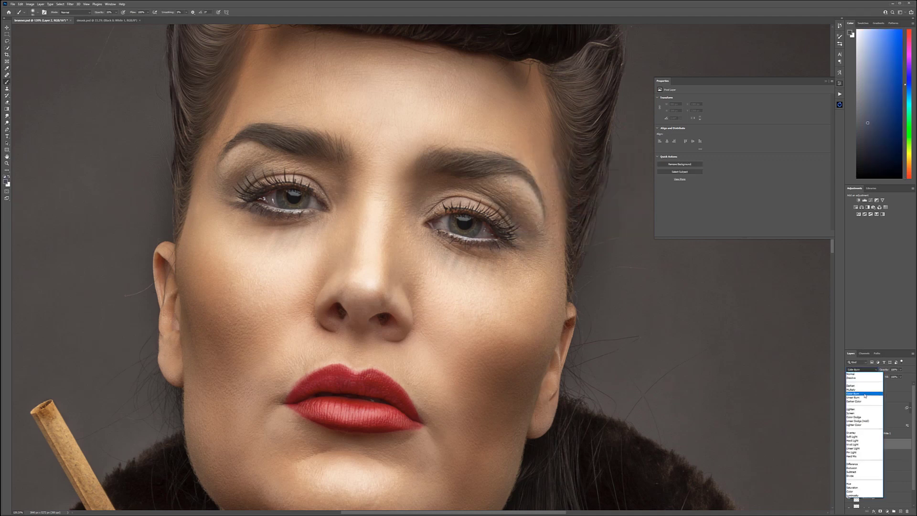
left_click(855, 390)
Step: Brush faint blue-gray shading beneath the lower lashes of both eyes
left_click_drag(232, 196, 291, 237)
left_click_drag(219, 212, 333, 219)
mouse_move(496, 261)
left_mouse_down()
mouse_move(520, 245)
mouse_move(532, 250)
mouse_move(506, 257)
left_mouse_up()
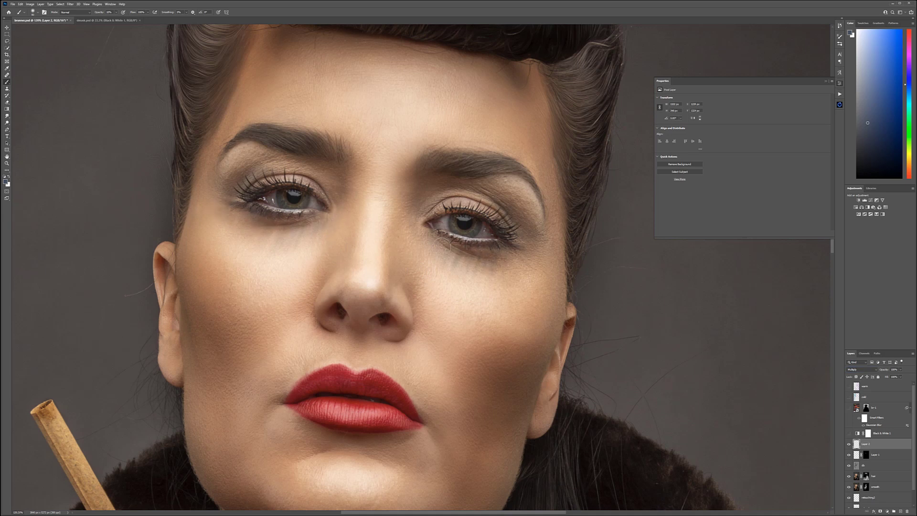
Step: Darken the lower lash line of both eyes with a smaller brush
scroll(460, 243, "up", 5)
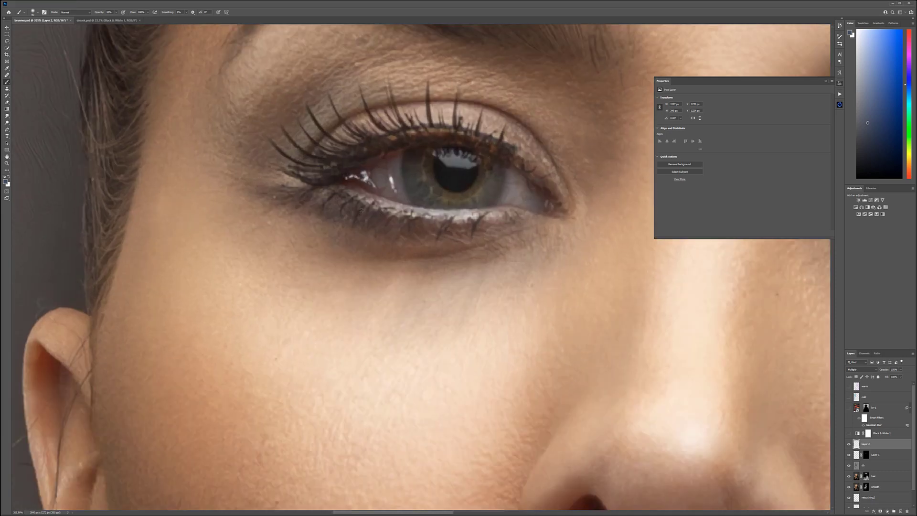
key("bracketleft")
key("bracketleft")
key("bracketleft")
key("bracketleft")
key("bracketleft")
key("bracketleft")
key("bracketleft")
key("bracketleft")
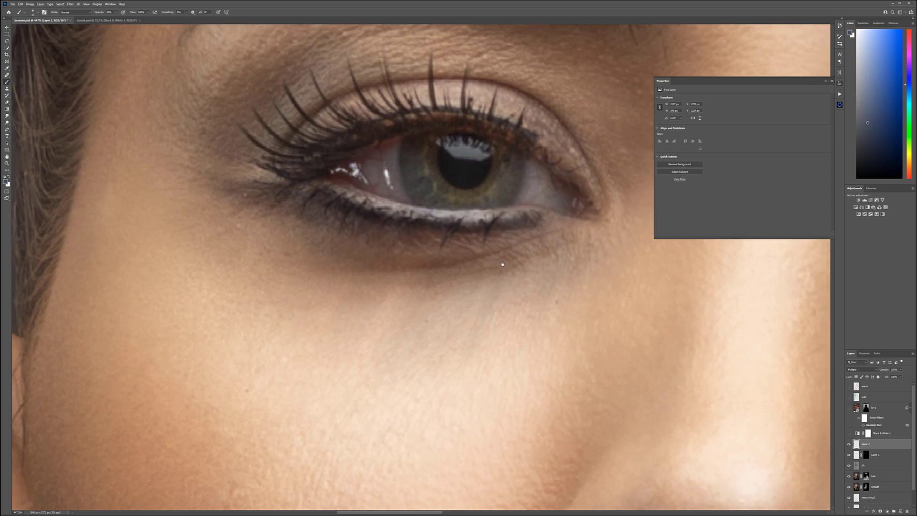
left_click_drag(611, 250, 169, 228)
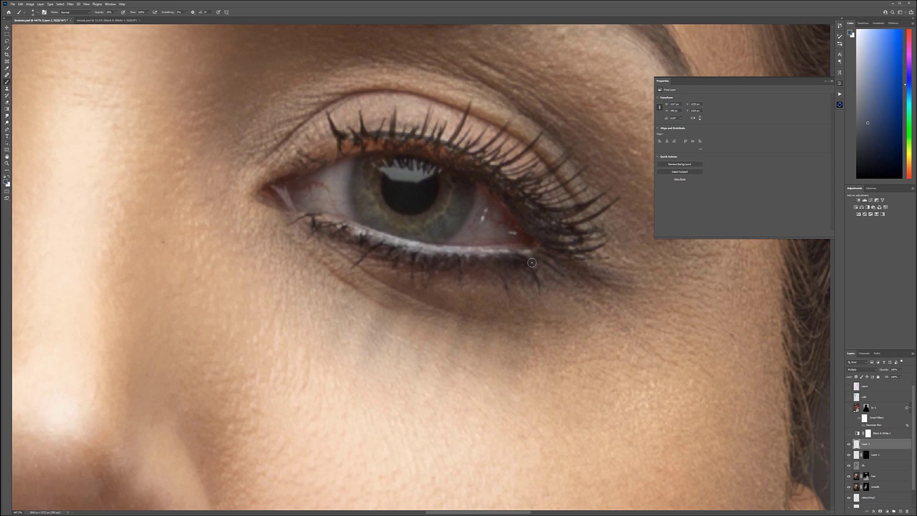
Step: Build up smudged dark eye makeup over the lids and beneath both eyes with a larger brush
scroll(501, 285, "down", 10)
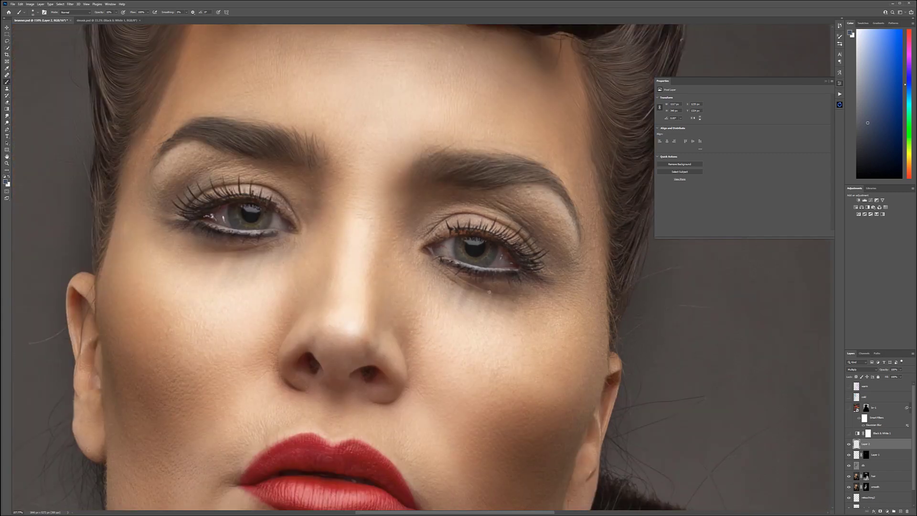
key("bracketright")
key("bracketright")
key("bracketright")
key("bracketright")
key("bracketright")
mouse_move(439, 265)
left_mouse_down()
mouse_move(513, 292)
mouse_move(447, 271)
mouse_move(552, 275)
mouse_move(530, 246)
mouse_move(553, 263)
left_mouse_up()
mouse_move(481, 207)
left_mouse_down()
mouse_move(557, 270)
mouse_move(554, 285)
mouse_move(499, 296)
mouse_move(510, 292)
mouse_move(493, 309)
left_mouse_up()
left_click_drag(172, 232, 307, 254)
mouse_move(182, 217)
left_mouse_down()
mouse_move(234, 189)
mouse_move(240, 165)
mouse_move(165, 220)
mouse_move(265, 245)
mouse_move(178, 237)
mouse_move(253, 275)
left_mouse_up()
scroll(266, 287, "down", 5)
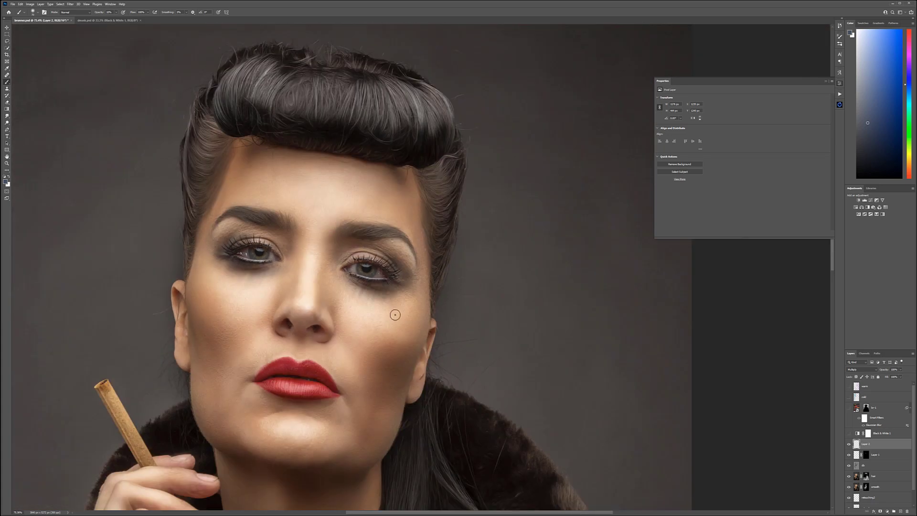
Step: Deepen the smudged shadow beneath both eyes and over the outer lid and brow area with a larger soft brush
key("]")
key("]")
key("]")
key("]")
key("]")
key("]")
left_click_drag(342, 276, 415, 297)
left_click_drag(237, 262, 255, 277)
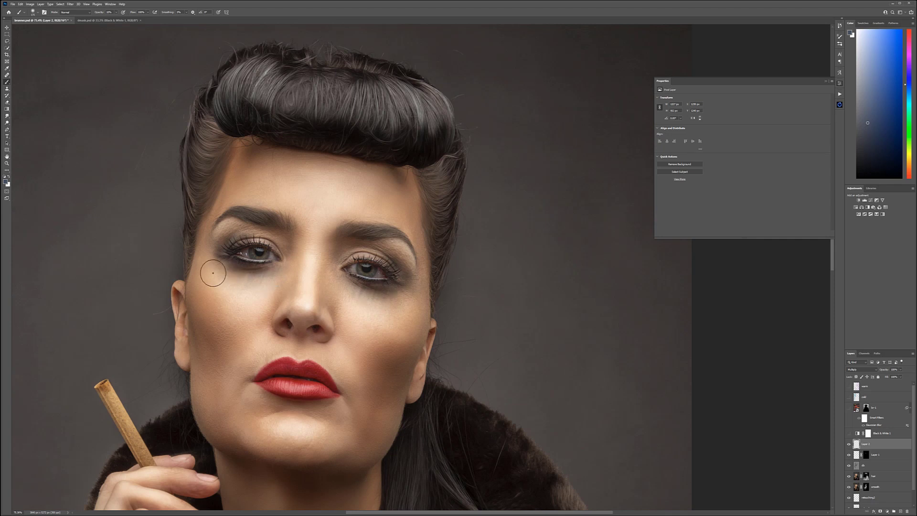
mouse_move(337, 273)
left_mouse_down()
mouse_move(366, 290)
mouse_move(390, 287)
left_mouse_up()
left_click_drag(223, 276, 272, 278)
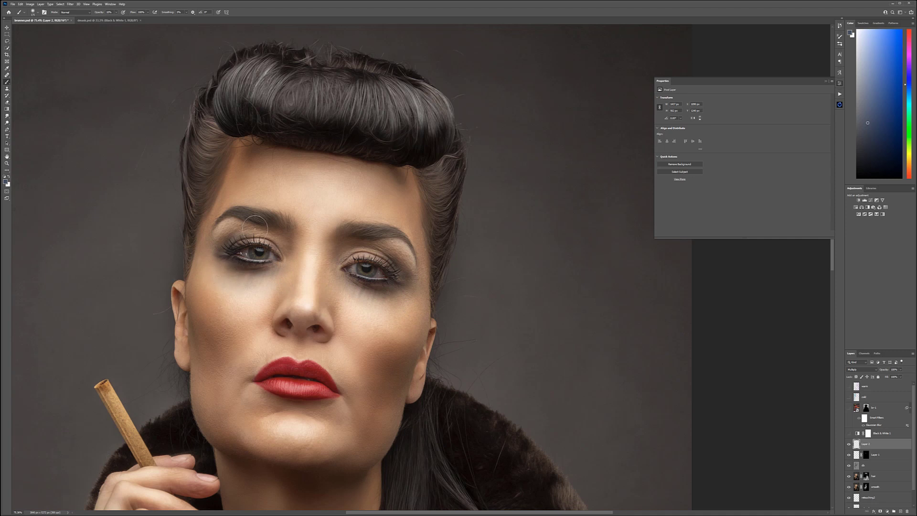
left_click_drag(227, 226, 212, 255)
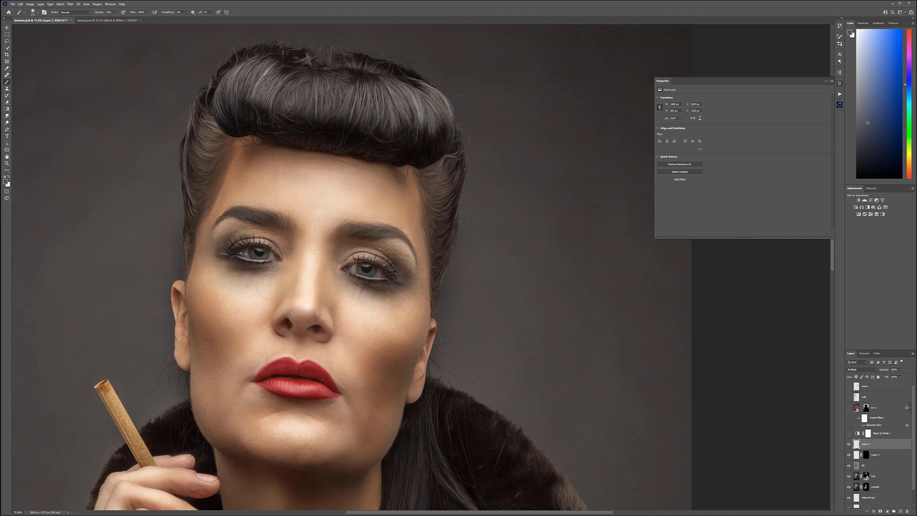
Step: Compare the portrait with and without the shading layer, then group the two eye makeup layers as "eye shadow"
scroll(366, 317, "down", 3)
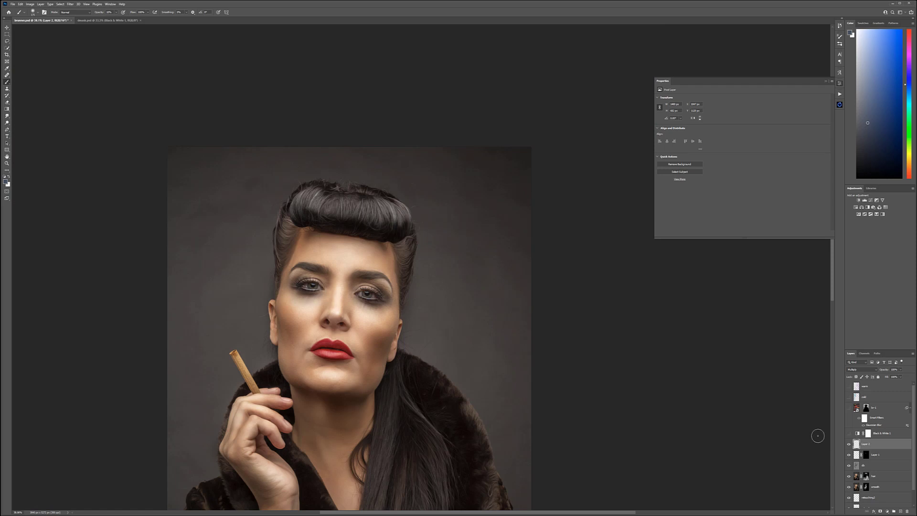
left_click(849, 444)
left_click(848, 444)
left_click(881, 455, "shift")
key("ctrl+g")
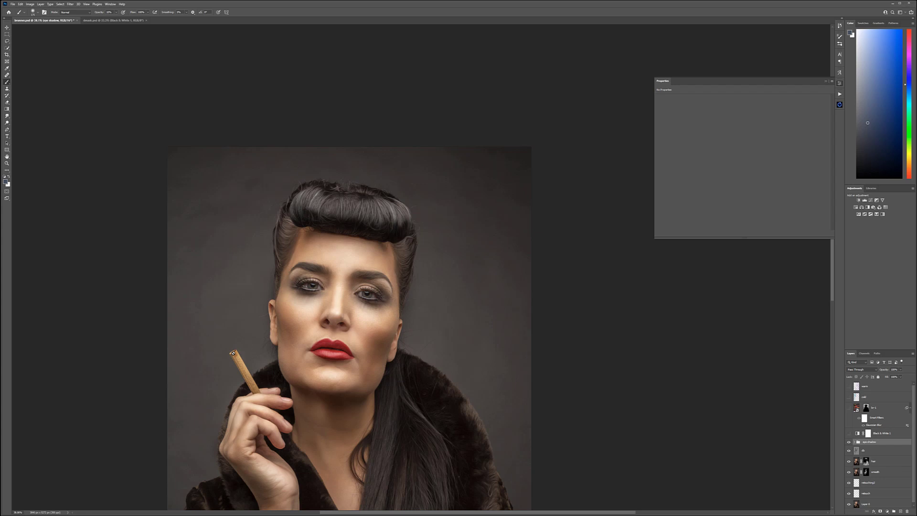
Step: Add an empty layer above the eye shadow group for the cigar's end and name it "cig"
scroll(231, 357, "up", 10)
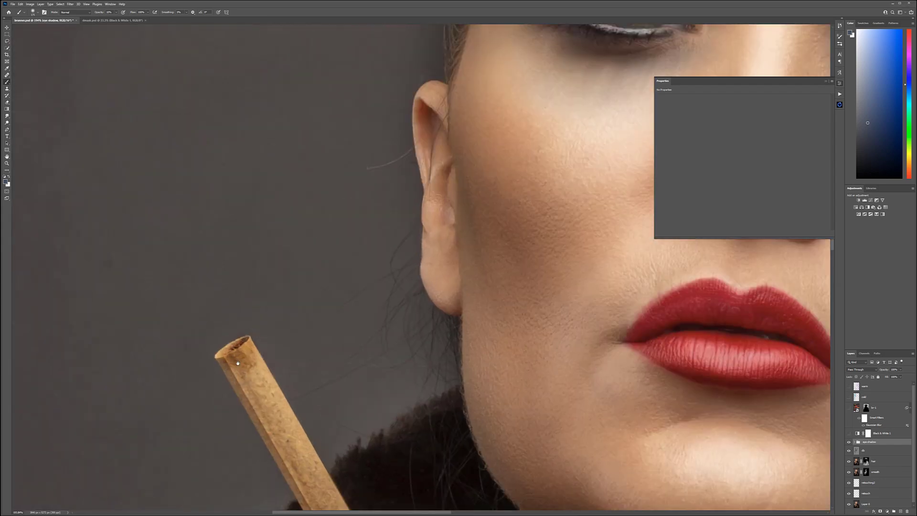
left_click_drag(233, 353, 308, 350)
scroll(299, 348, "up", 2)
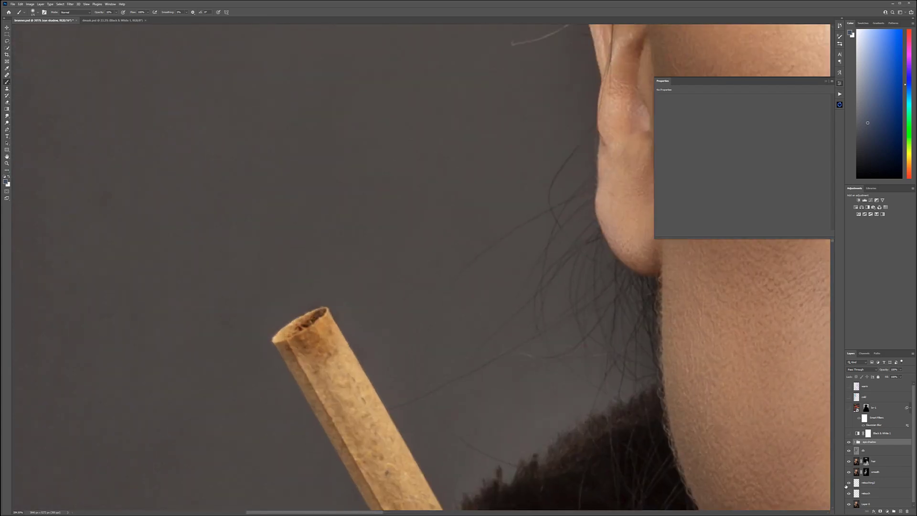
left_click(900, 511)
double_click(867, 444)
type("s")
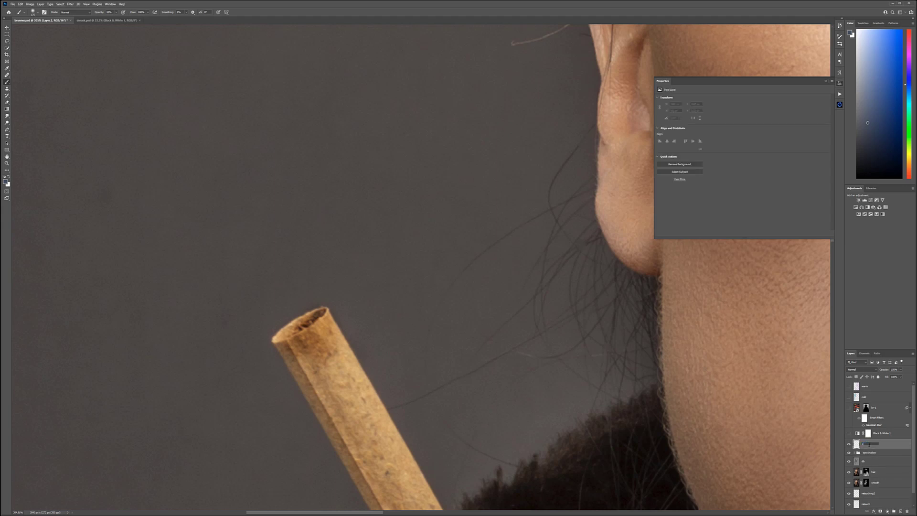
type("ig")
key("Return")
Step: Choose a bright orange-red foreground color and set the cig layer's blend mode to Overlay
left_click(5, 182)
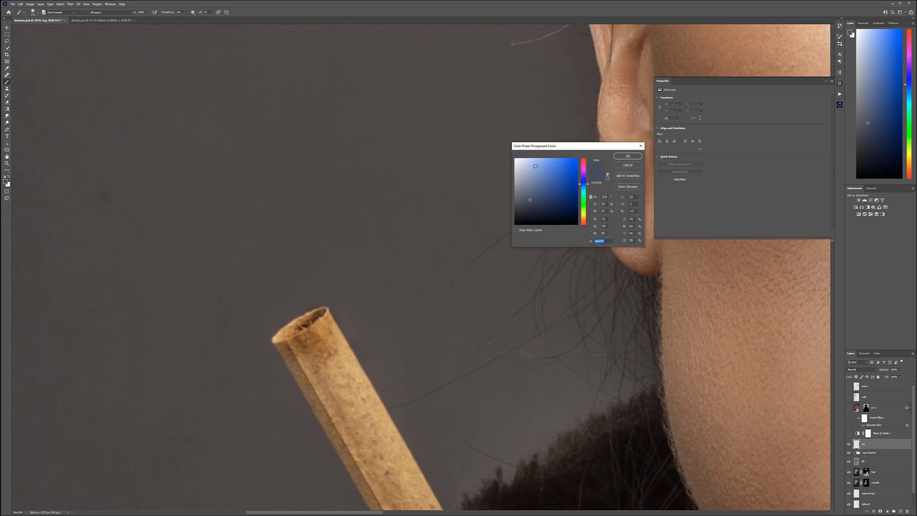
left_click(569, 169)
left_click(586, 224)
left_click_drag(571, 166, 588, 145)
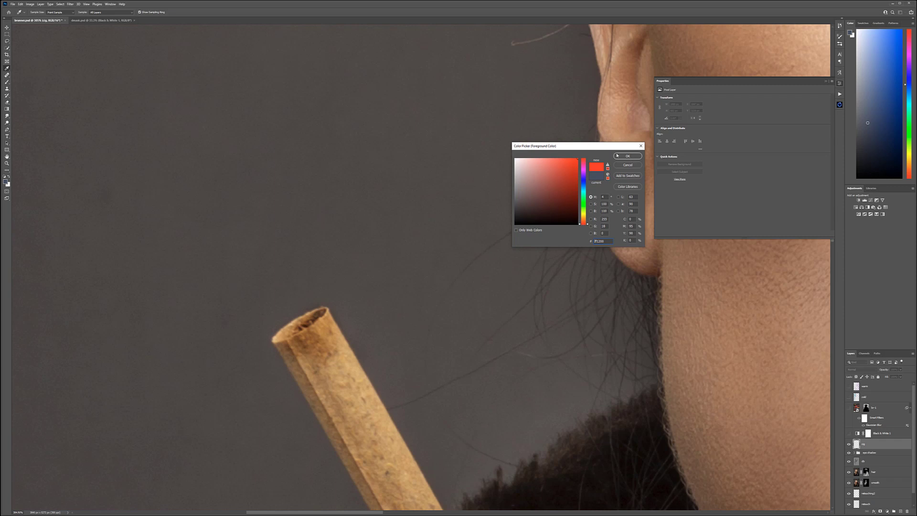
left_click(617, 155)
key("b")
left_click(859, 370)
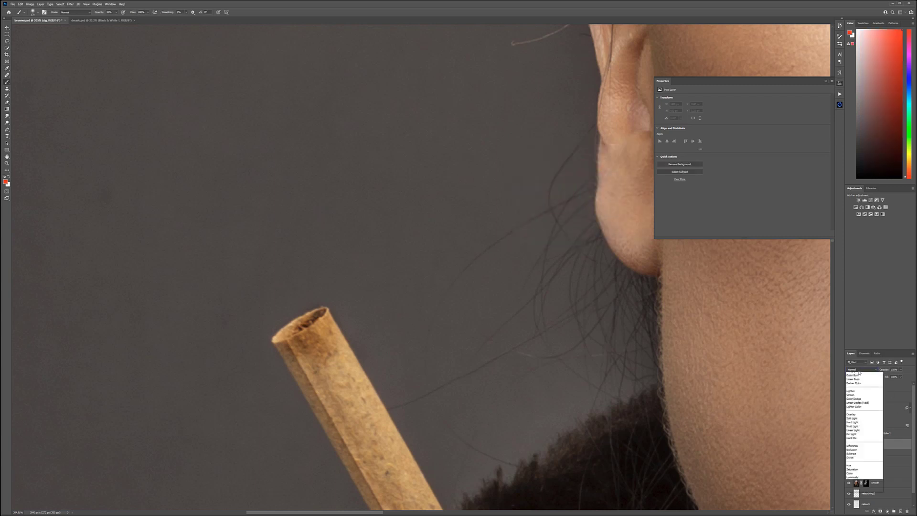
left_click(859, 374)
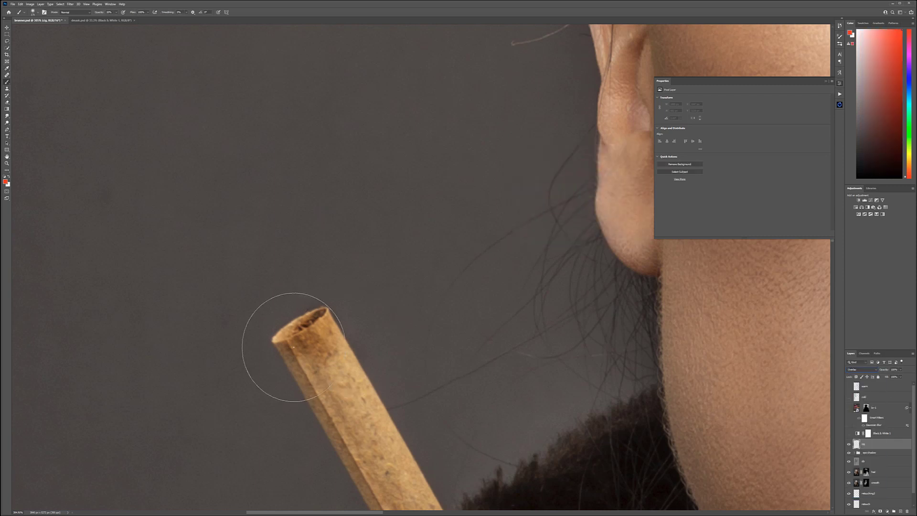
Step: Paint a red ember glow inside the cigar's open end with a small brush, undoing the oversized first stroke
mouse_move(302, 339)
left_mouse_down()
mouse_move(184, 222)
mouse_move(298, 324)
left_mouse_up()
key("bracketleft")
key("bracketleft")
key("bracketleft")
key("bracketleft")
key("bracketleft")
key("bracketleft")
key("ctrl+z")
key("bracketleft")
key("bracketleft")
key("bracketleft")
key("bracketleft")
key("bracketleft")
key("bracketleft")
key("bracketleft")
key("bracketleft")
key("bracketleft")
key("bracketleft")
key("bracketleft")
mouse_move(283, 334)
left_mouse_down()
mouse_move(318, 326)
mouse_move(281, 332)
mouse_move(316, 319)
mouse_move(279, 338)
mouse_move(329, 310)
mouse_move(300, 326)
left_mouse_up()
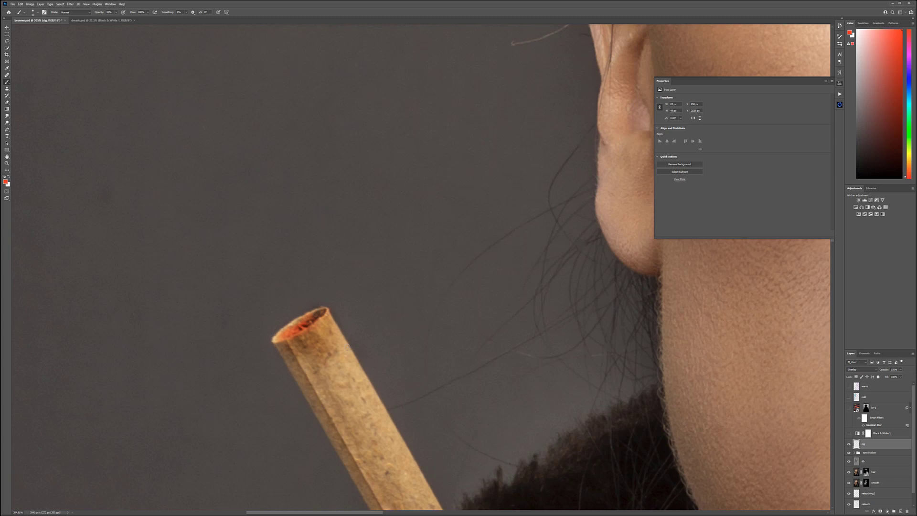
Step: Brush more red inside the cigar's end while trying Color Dodge, and settle the cig layer on Soft Light
left_click(868, 370)
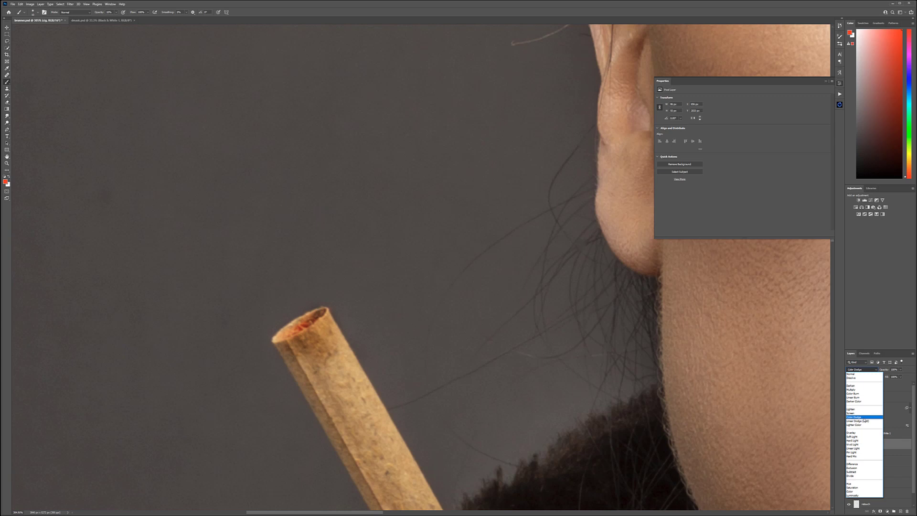
left_click(864, 419)
mouse_move(294, 331)
left_mouse_down()
mouse_move(321, 319)
mouse_move(288, 333)
mouse_move(318, 311)
left_mouse_up()
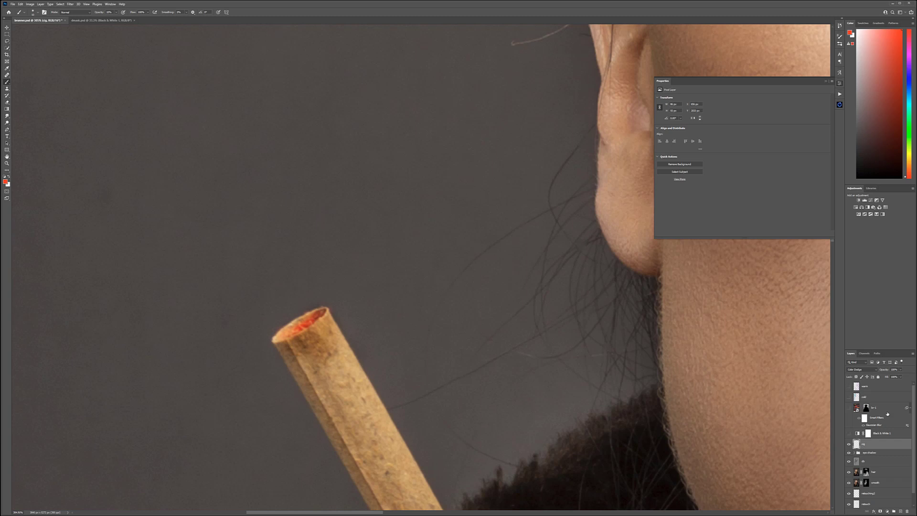
left_click(861, 370)
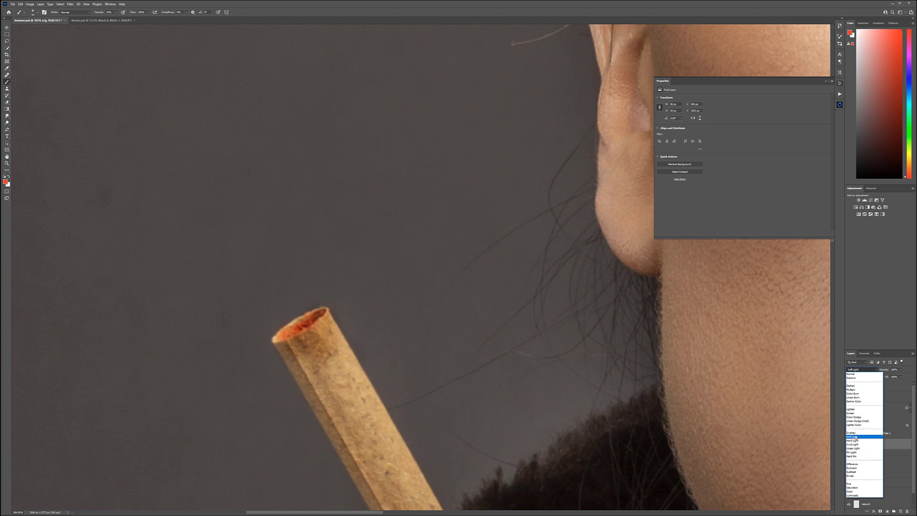
left_click(856, 437)
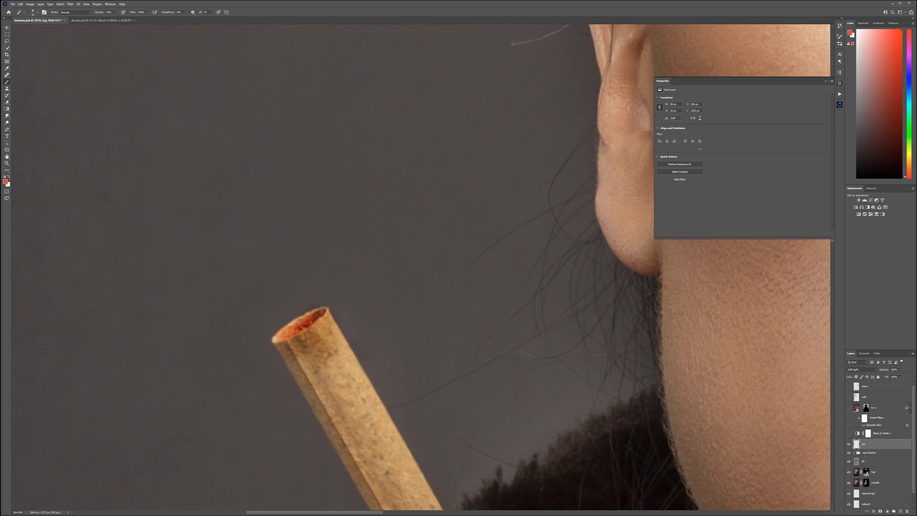
Step: Darken the outside and inside of the cigar's tip with black to give it a burnt look
scroll(327, 333, "down", 2)
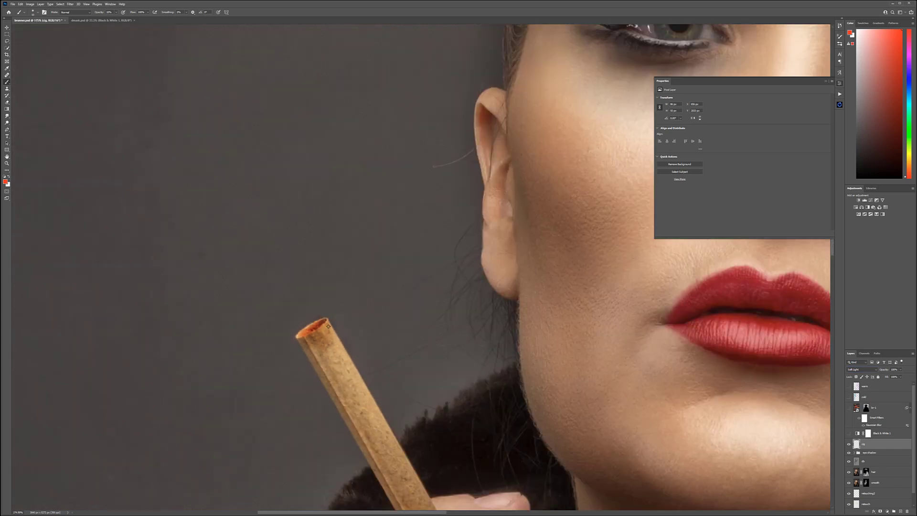
scroll(324, 330, "up", 2)
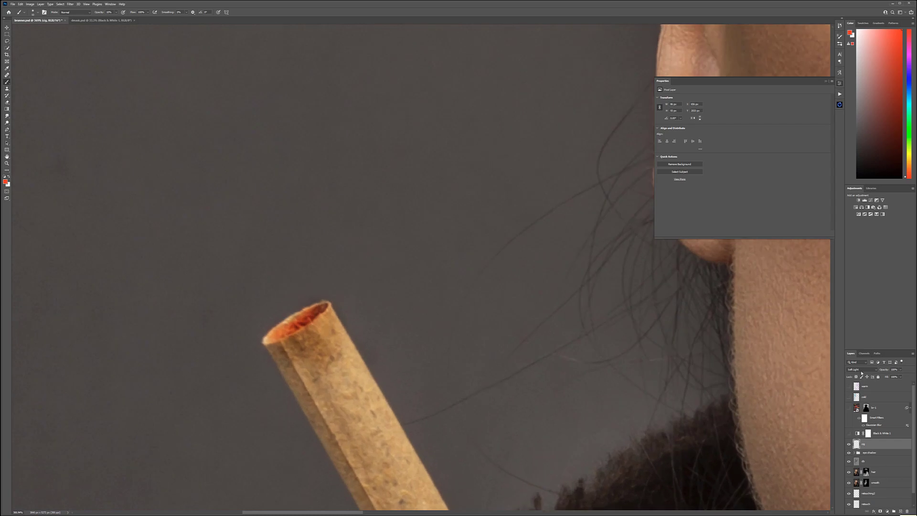
left_click(4, 176)
key("bracketright")
key("bracketright")
key("bracketright")
key("bracketright")
mouse_move(335, 335)
left_mouse_down()
mouse_move(317, 330)
mouse_move(323, 317)
mouse_move(332, 335)
mouse_move(280, 340)
mouse_move(293, 335)
mouse_move(290, 347)
mouse_move(277, 347)
mouse_move(311, 372)
mouse_move(303, 343)
mouse_move(319, 327)
mouse_move(334, 362)
mouse_move(286, 339)
mouse_move(312, 336)
mouse_move(277, 361)
left_mouse_up()
key("bracketleft")
key("bracketleft")
key("bracketleft")
key("bracketleft")
key("bracketleft")
key("bracketright")
key("bracketright")
left_click_drag(316, 327, 294, 330)
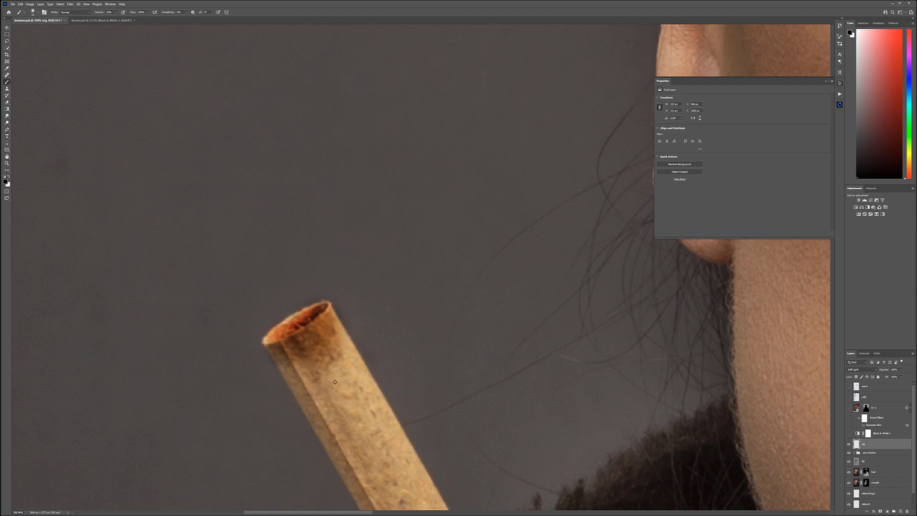
Step: Add an empty layer at the top of the eye shadow group
scroll(334, 382, "down", 10)
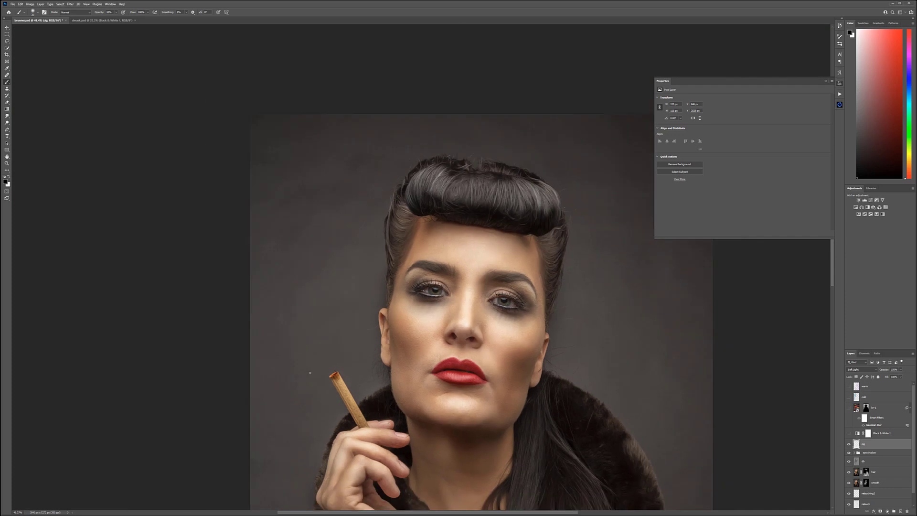
scroll(416, 403, "down", 3)
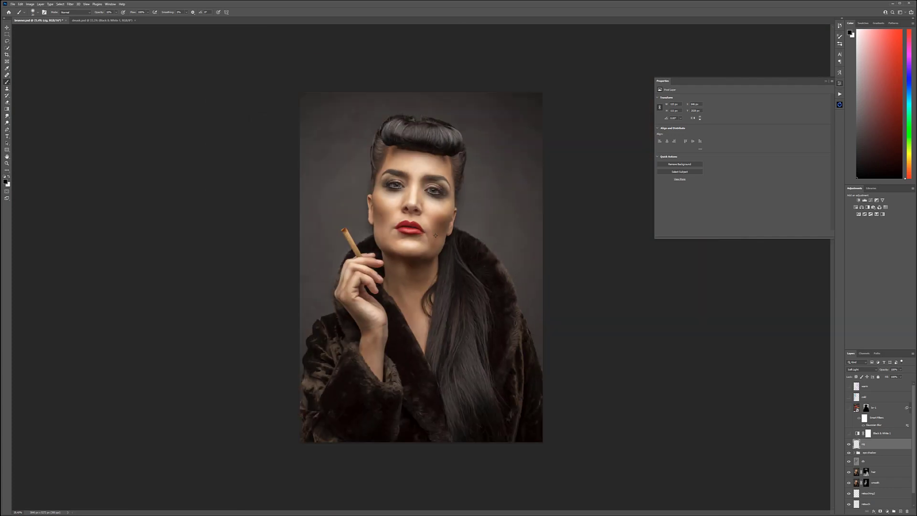
scroll(410, 305, "up", 3)
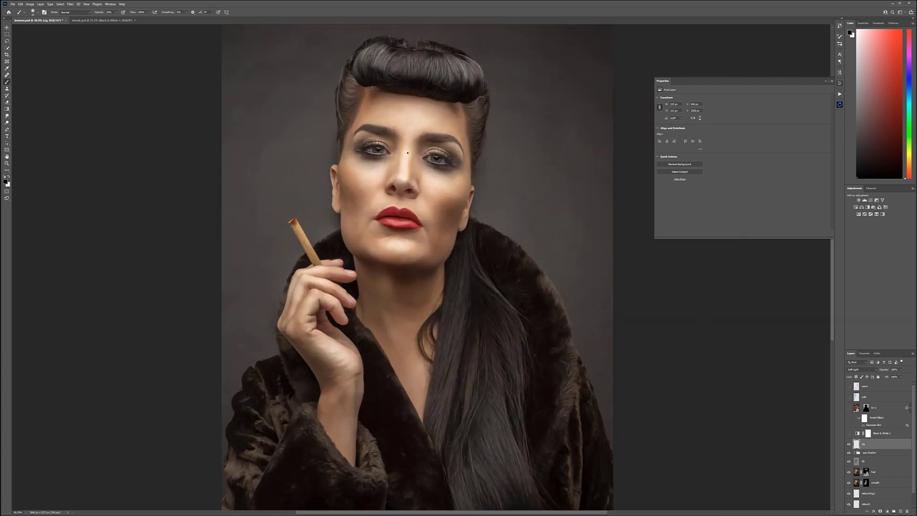
scroll(415, 137, "down", 1)
scroll(457, 142, "up", 2)
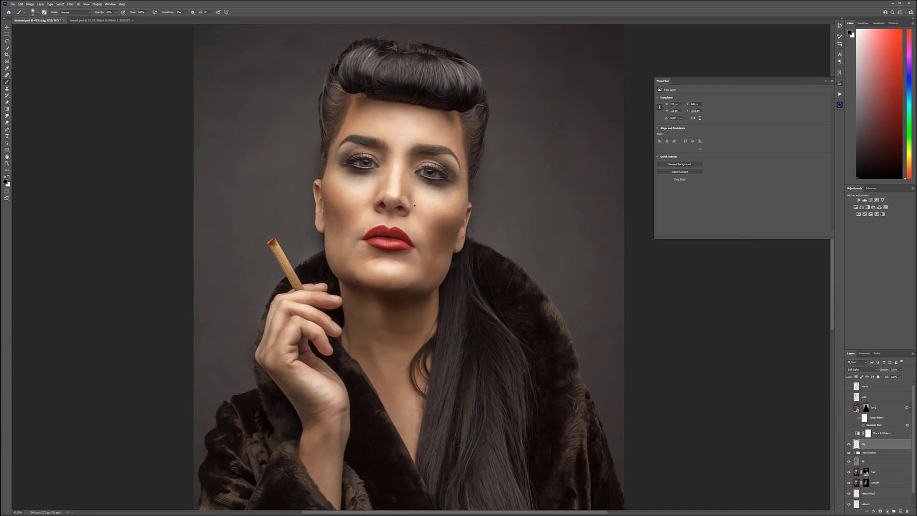
left_click(868, 452)
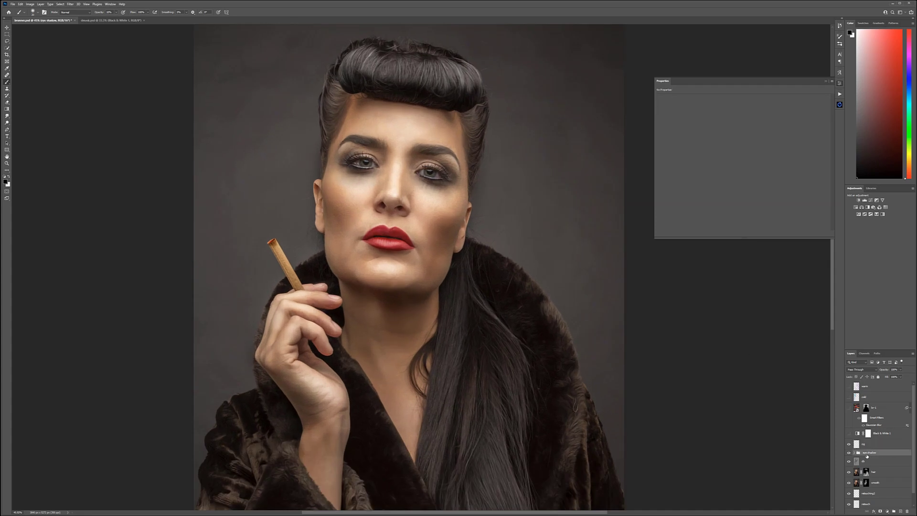
left_click(854, 452)
left_click(870, 461)
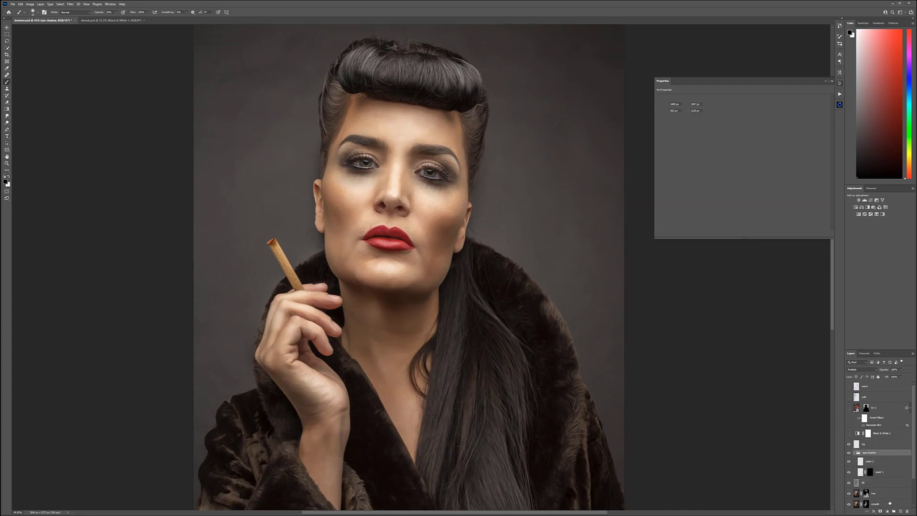
left_click(900, 513)
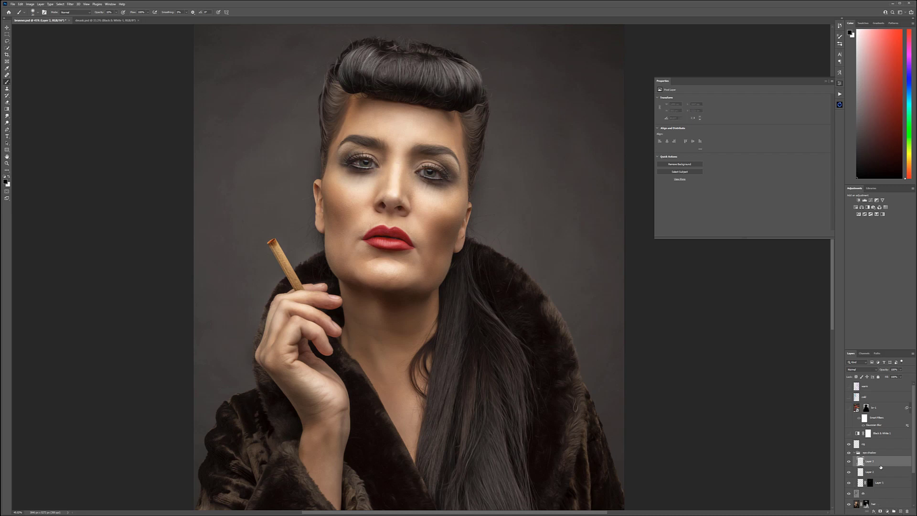
Step: Choose a muted medium blue foreground color and brush it over the shadows around both eyes
left_click(6, 182)
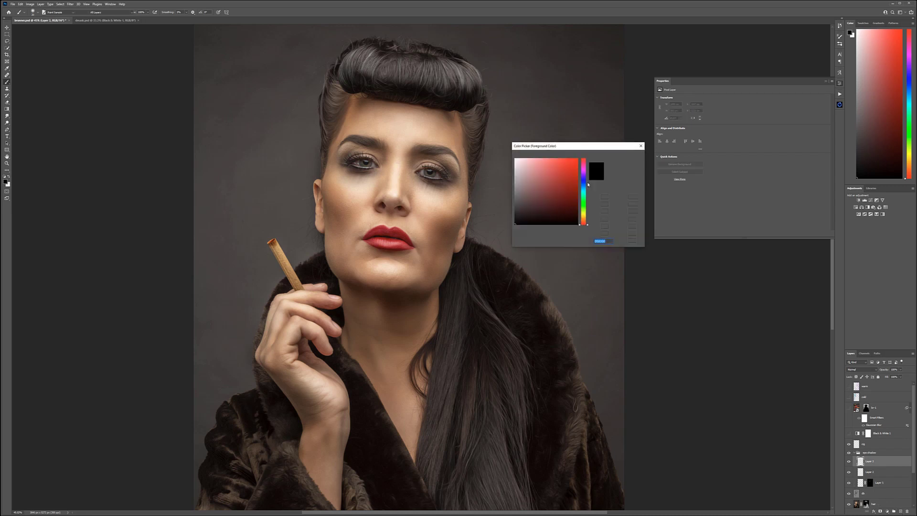
left_click(583, 186)
left_click(548, 193)
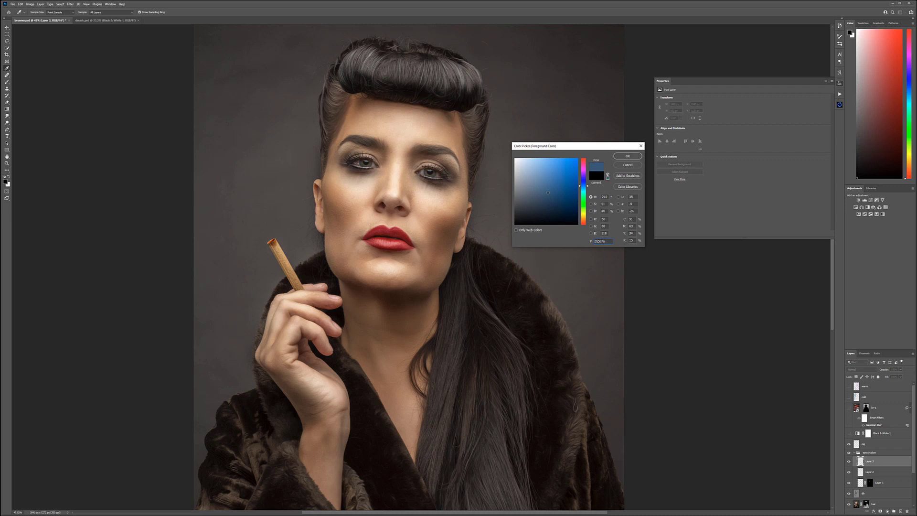
left_click(627, 156)
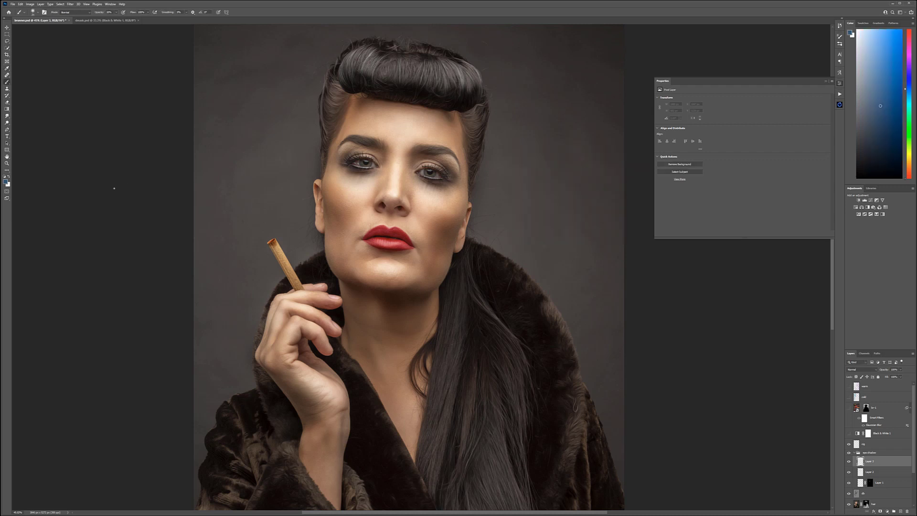
mouse_move(364, 186)
left_mouse_down()
mouse_move(339, 161)
mouse_move(338, 173)
mouse_move(393, 168)
mouse_move(338, 159)
mouse_move(344, 149)
mouse_move(332, 174)
left_mouse_up()
mouse_move(450, 195)
left_mouse_down()
mouse_move(422, 179)
mouse_move(451, 172)
mouse_move(432, 189)
left_mouse_up()
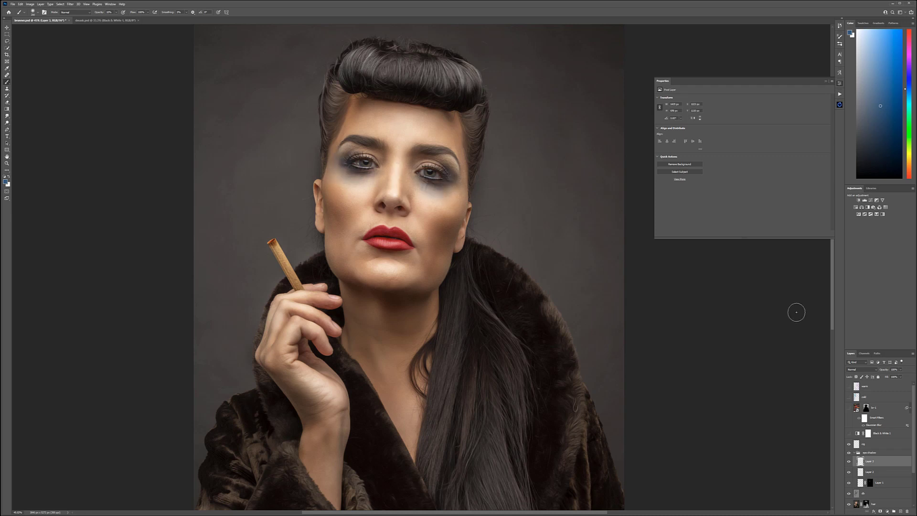
Step: Set the blue layer's blend mode to Soft Light and brush more blue around both eyes
left_click(876, 371)
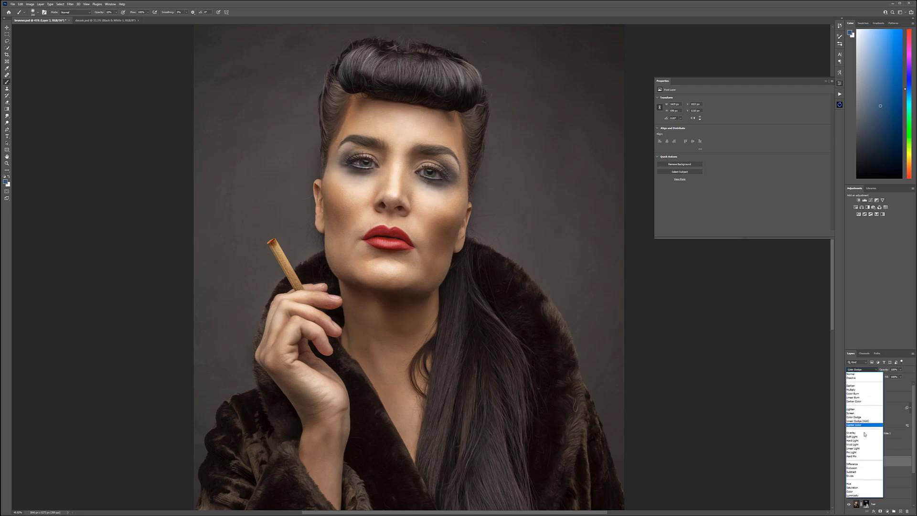
left_click(864, 428)
mouse_move(337, 168)
left_mouse_down()
mouse_move(363, 175)
mouse_move(328, 182)
mouse_move(340, 152)
left_mouse_up()
mouse_move(427, 184)
left_mouse_down()
mouse_move(452, 165)
mouse_move(446, 198)
mouse_move(461, 187)
mouse_move(419, 155)
mouse_move(456, 173)
mouse_move(454, 185)
left_mouse_up()
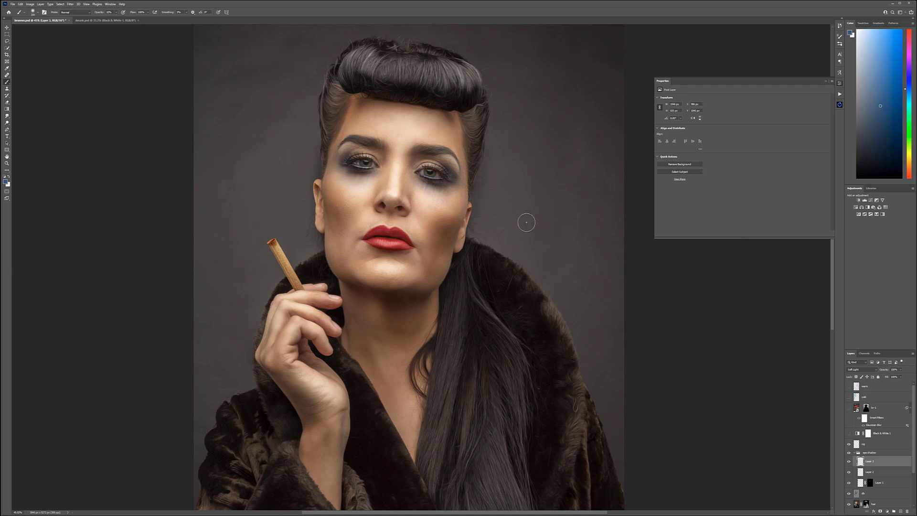
Step: Lower the opacity of the masked mascara streaks layer in the eye shadow group
left_click(7, 27)
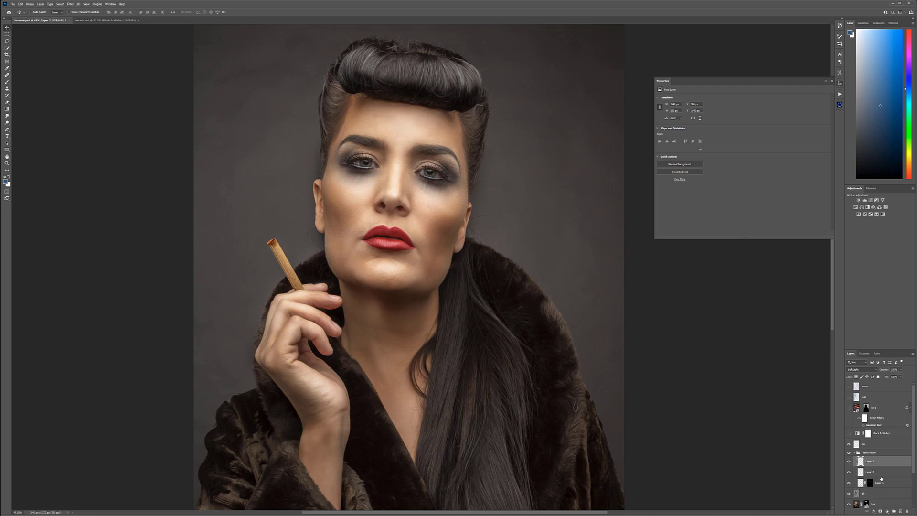
left_click(885, 483)
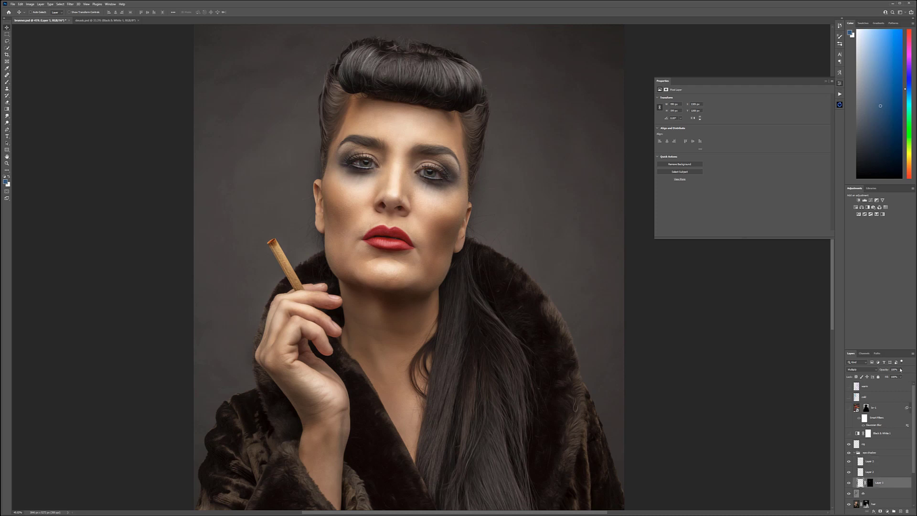
left_click(900, 370)
left_click_drag(890, 376, 887, 377)
left_click(135, 110)
scroll(403, 148, "up", 3)
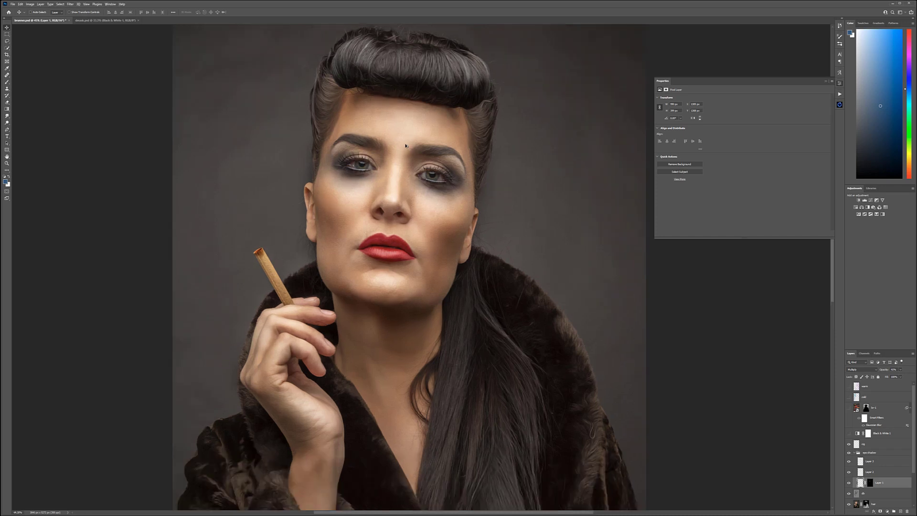
Step: Place the neon street image above the masked mascara streaks layer and scale it down over the face
scroll(338, 182, "up", 3)
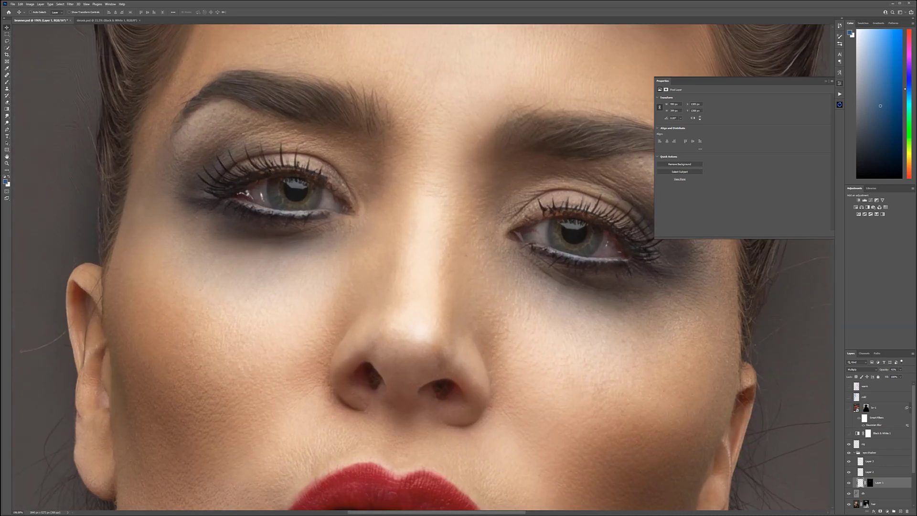
scroll(400, 139, "down", 5)
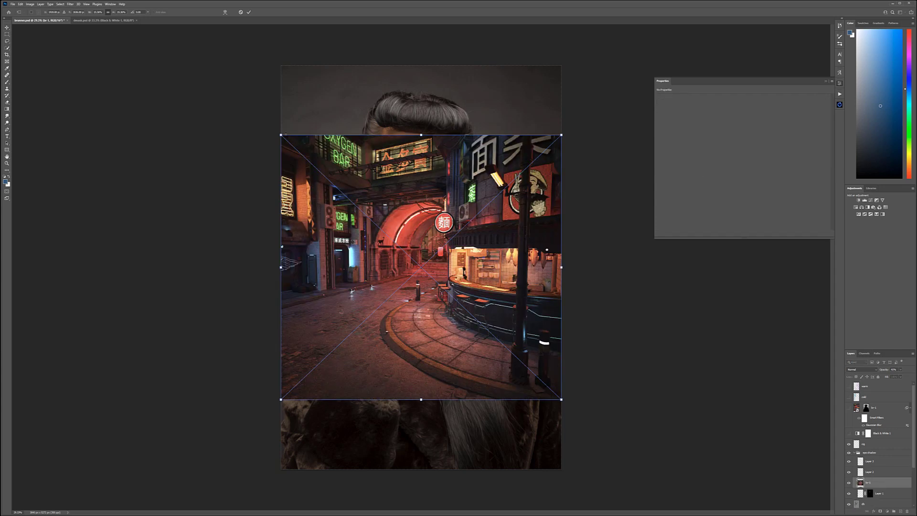
left_click_drag(281, 135, 483, 266)
left_click_drag(529, 325, 432, 170)
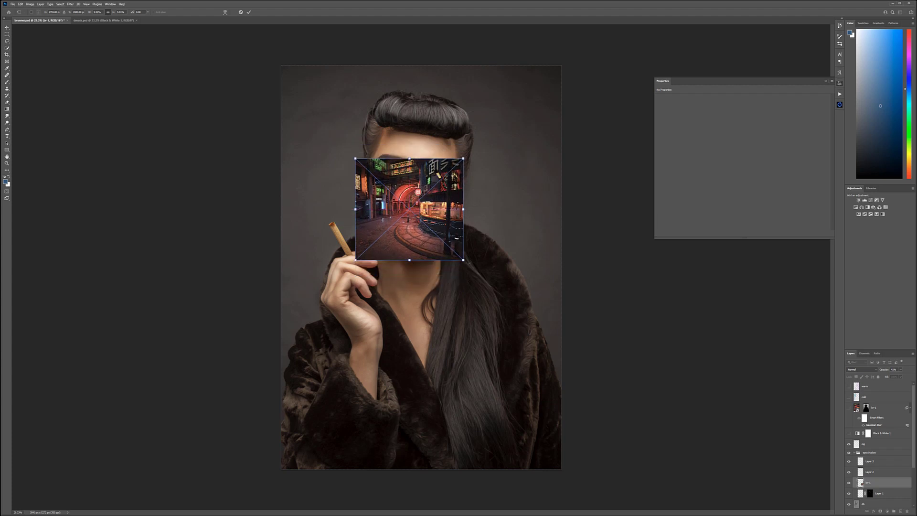
left_click_drag(409, 260, 411, 236)
left_click_drag(438, 192, 439, 191)
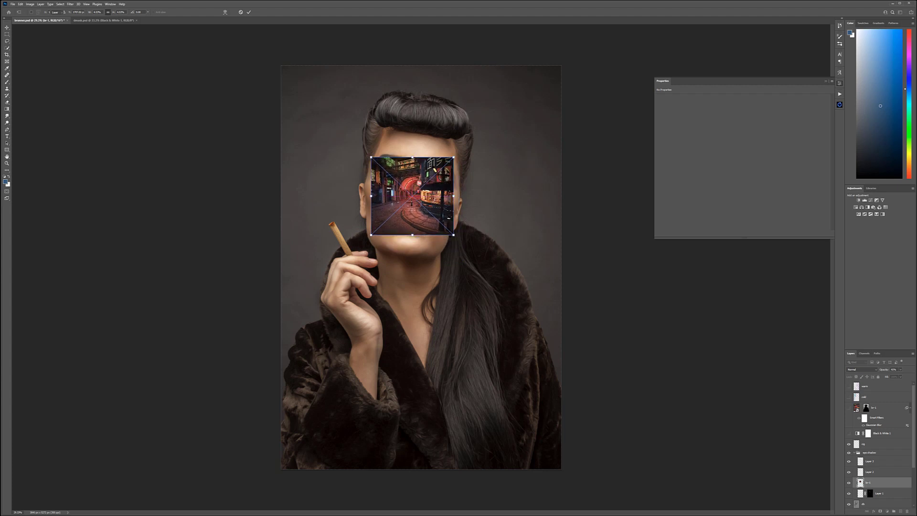
key("Return")
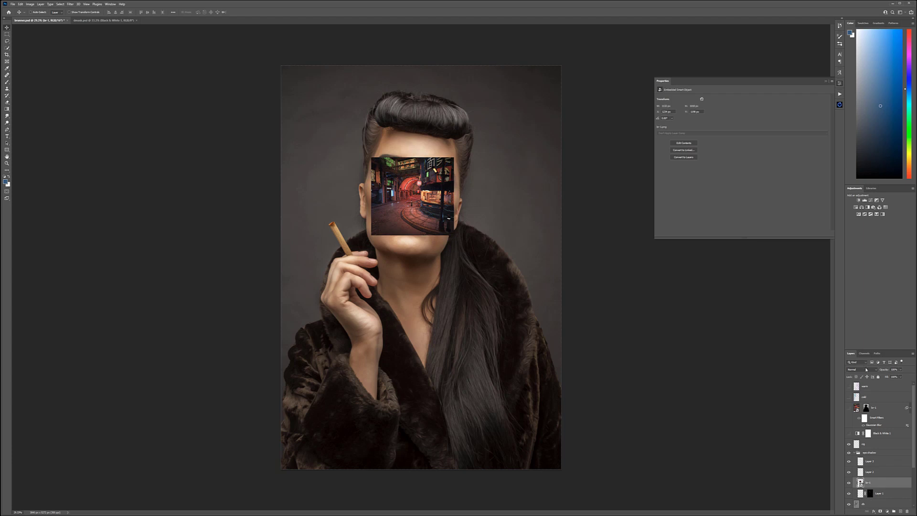
Step: Set the small street image's blend mode to Soft Light and resize it so its neon signs overlay both eyes
left_click(865, 368)
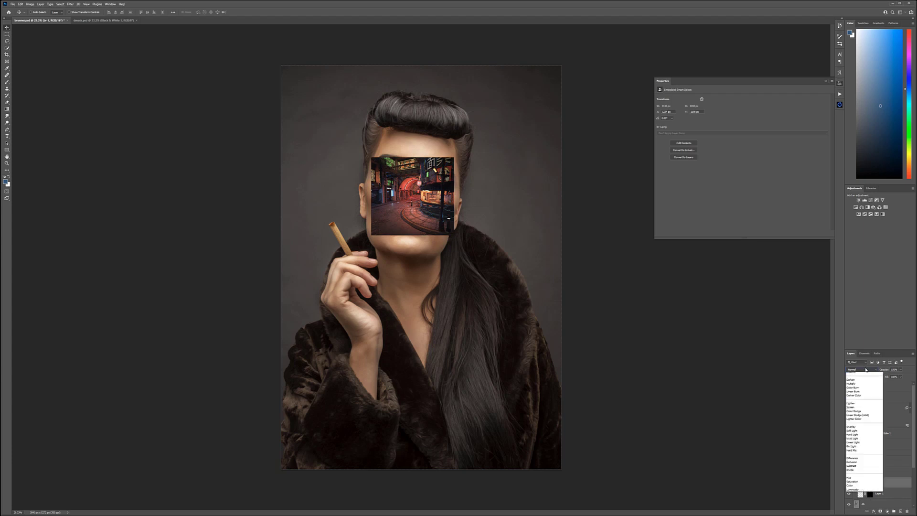
left_click(852, 437)
scroll(432, 177, "up", 6)
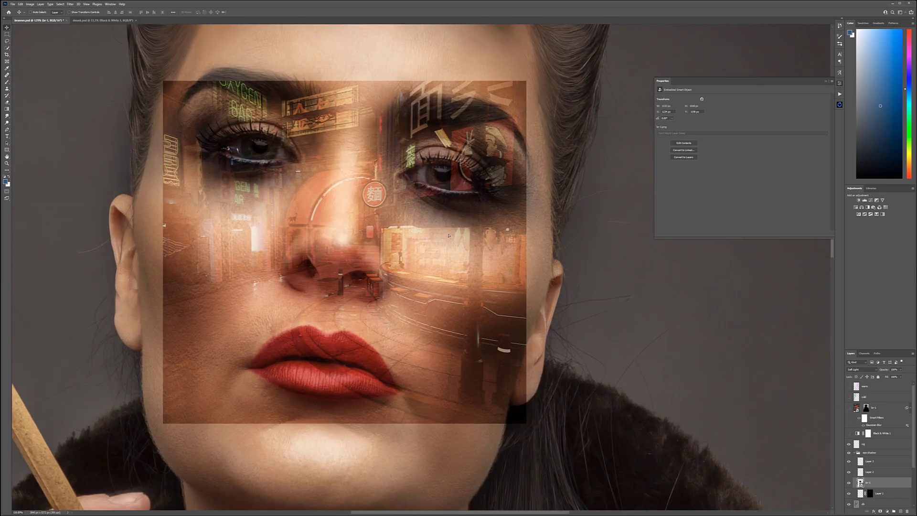
left_click_drag(449, 235, 488, 181)
key("ctrl+t")
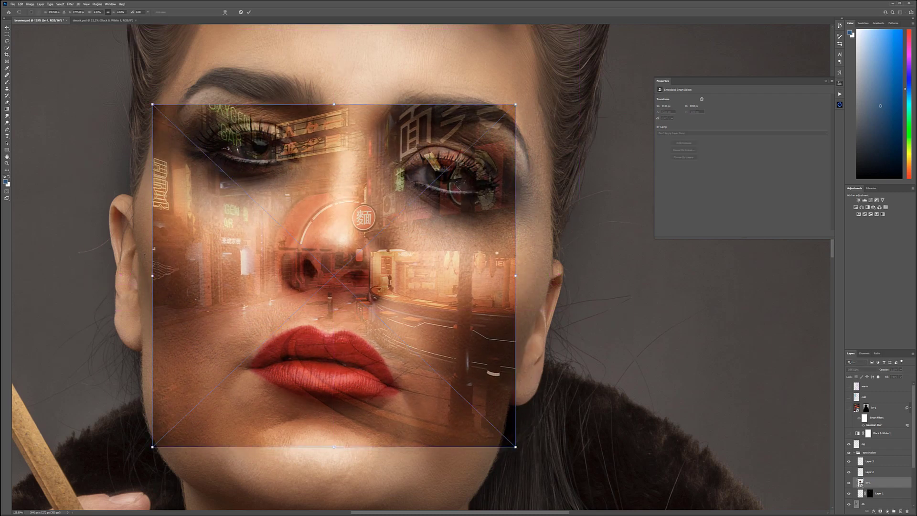
left_click_drag(152, 276, 190, 276)
left_click_drag(352, 104, 348, 128)
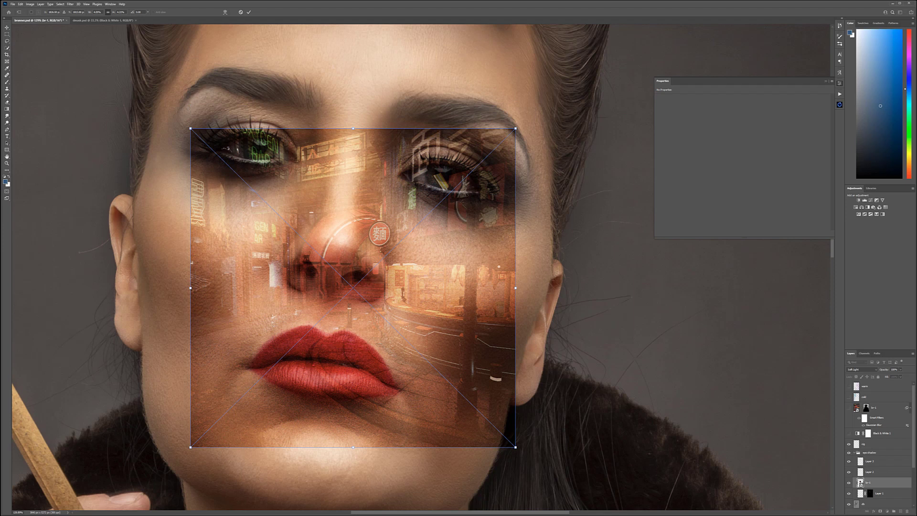
key("Return")
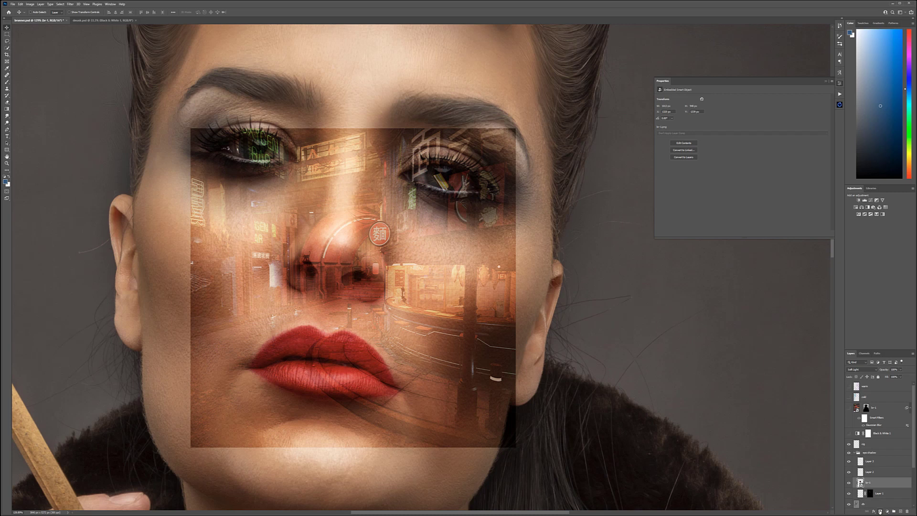
Step: Add a black mask to the small street image and paint its reflections into both irises with a small white brush
left_click(880, 511, "alt")
key("b")
scroll(436, 178, "up", 3)
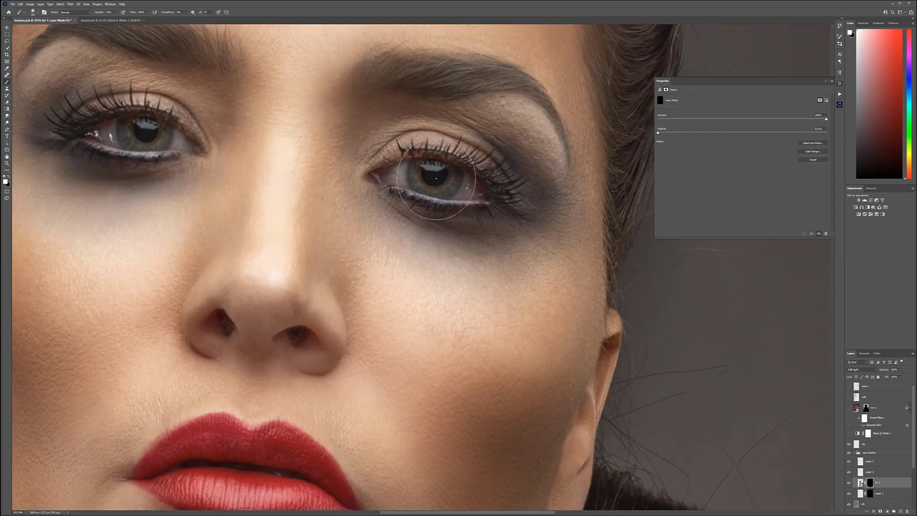
key("bracketleft")
key("bracketleft")
key("bracketleft")
key("bracketleft")
key("bracketleft")
key("bracketleft")
mouse_move(421, 167)
left_mouse_down()
mouse_move(430, 189)
mouse_move(438, 185)
mouse_move(427, 173)
mouse_move(451, 169)
left_mouse_up()
mouse_move(121, 146)
left_mouse_down()
mouse_move(119, 121)
mouse_move(159, 140)
mouse_move(151, 128)
mouse_move(160, 136)
mouse_move(125, 138)
mouse_move(161, 128)
left_mouse_up()
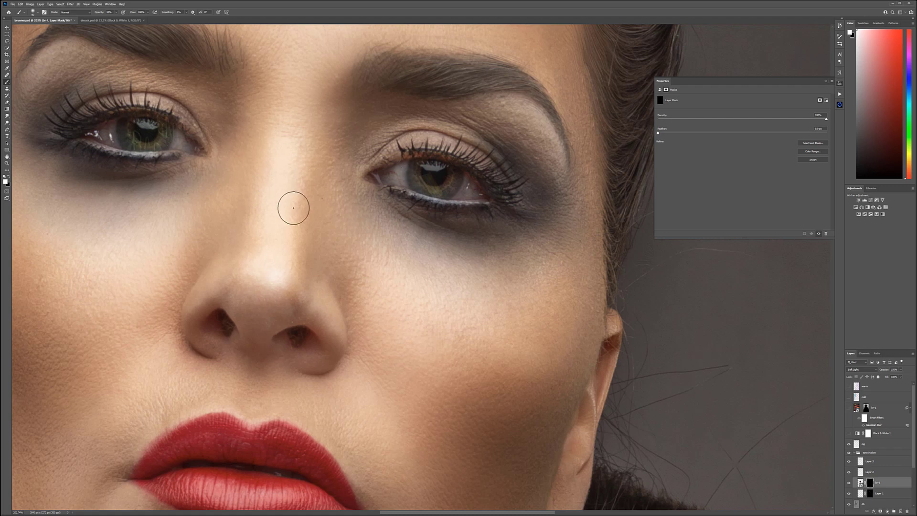
scroll(299, 188, "down", 5)
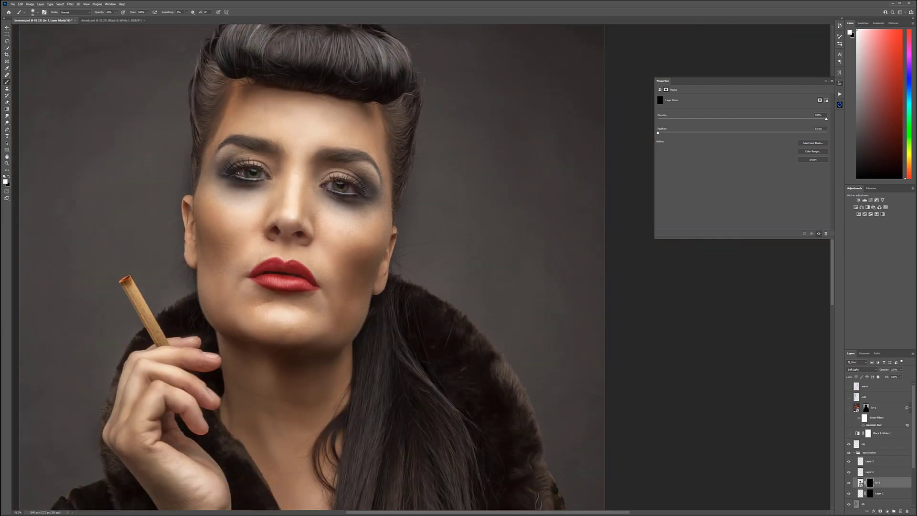
scroll(282, 164, "up", 5)
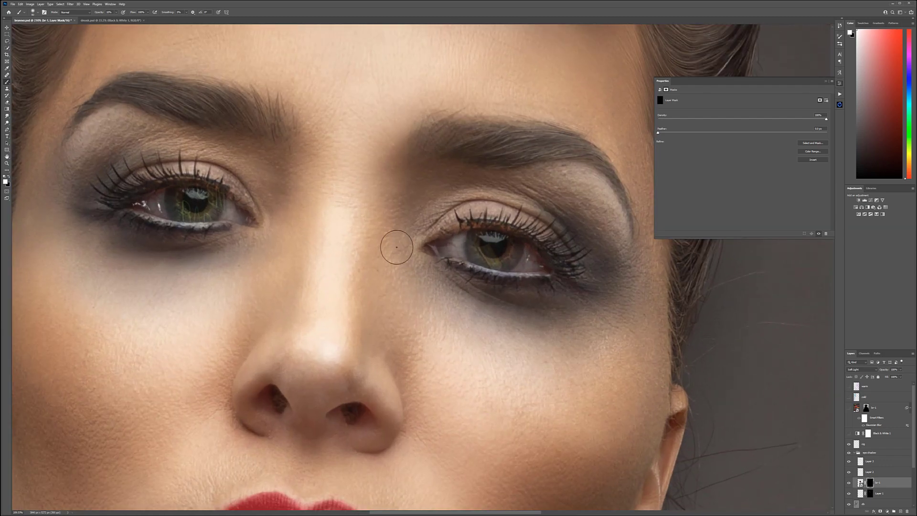
Step: Lower the opacity of the eye reflection layer and touch up its mask over the iris
left_click(900, 369)
left_click(860, 483)
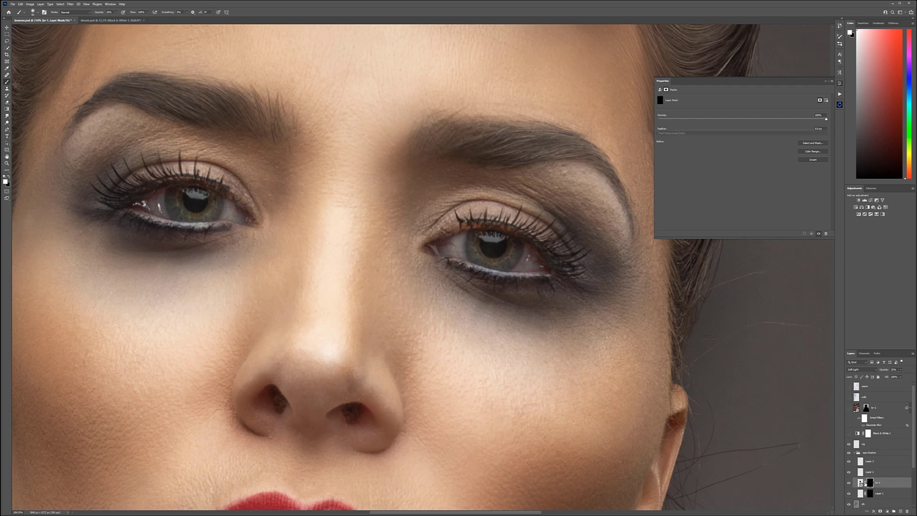
left_click(870, 483)
left_click_drag(196, 204, 187, 202)
scroll(345, 277, "down", 3)
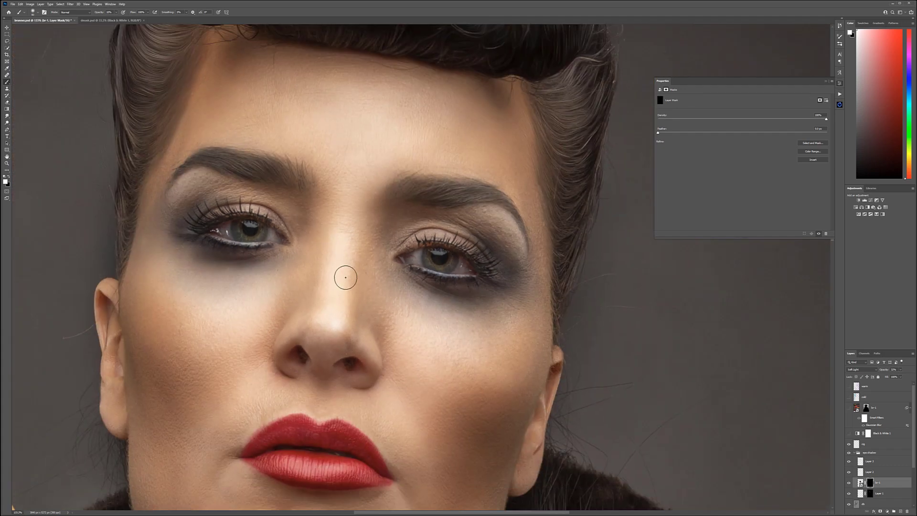
Step: Collapse the eye shadow group and place another copy of the neon street image above it
scroll(355, 309, "down", 2)
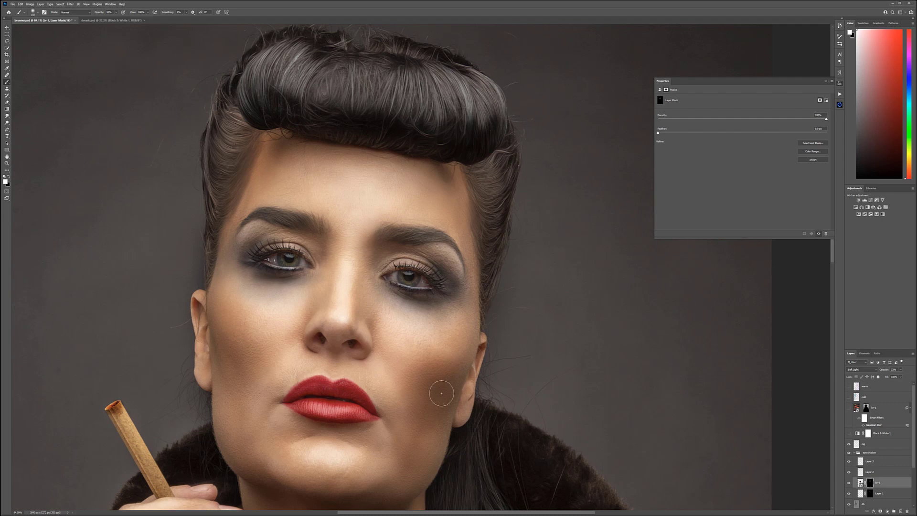
key("ctrl+0")
scroll(495, 227, "down", 5)
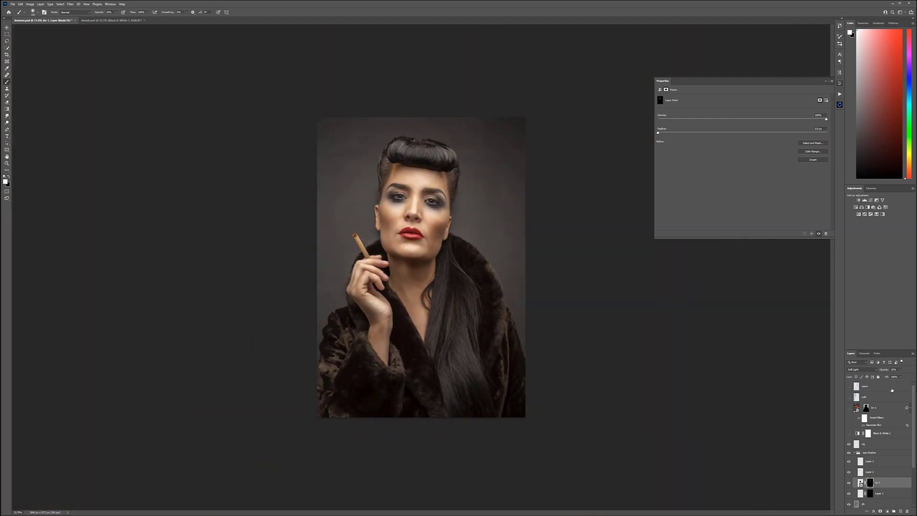
left_click(856, 452)
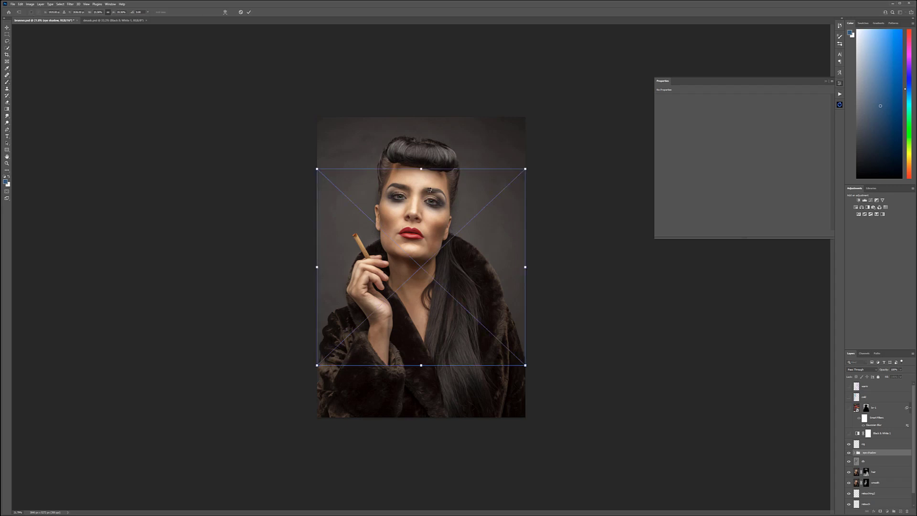
left_click_drag(429, 190, 432, 156)
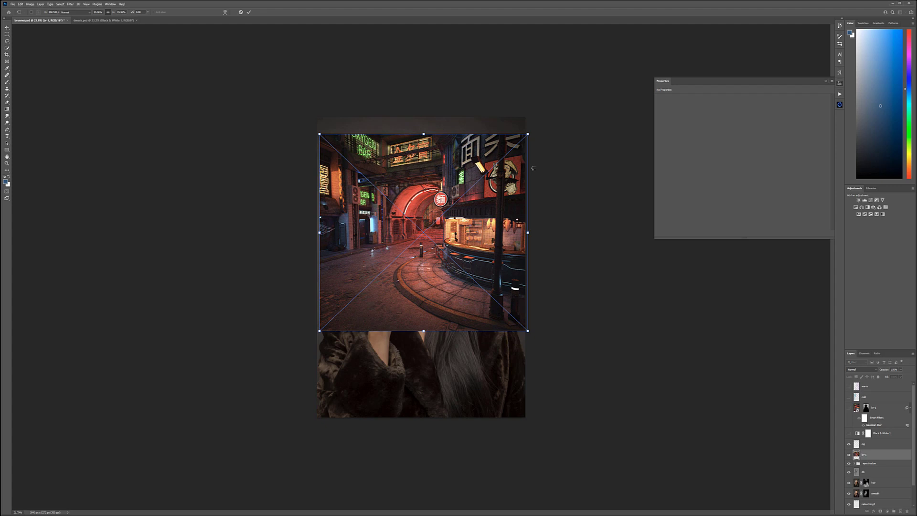
key("Return")
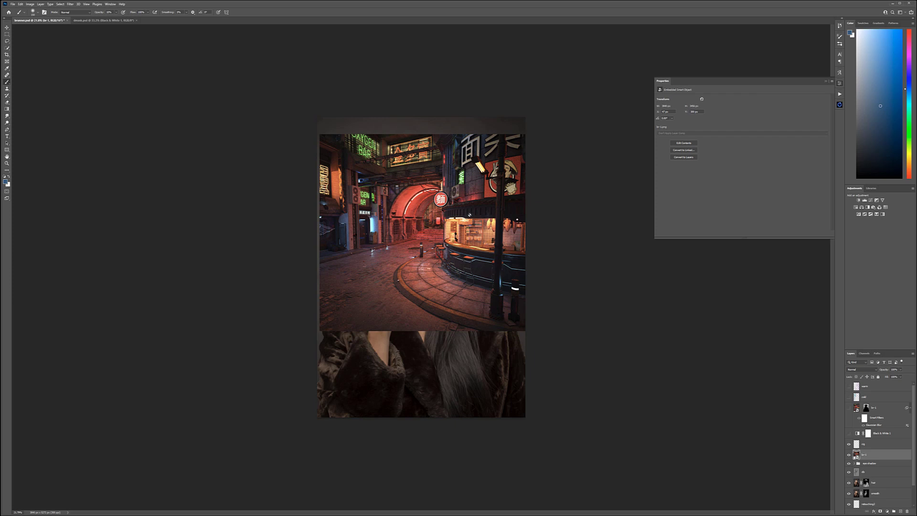
Step: Reposition the new street image and squeeze it into a narrow upright rectangle over the woman's face, hand and chest
key("v")
mouse_move(450, 133)
left_mouse_down()
mouse_move(448, 189)
mouse_move(449, 156)
left_mouse_up()
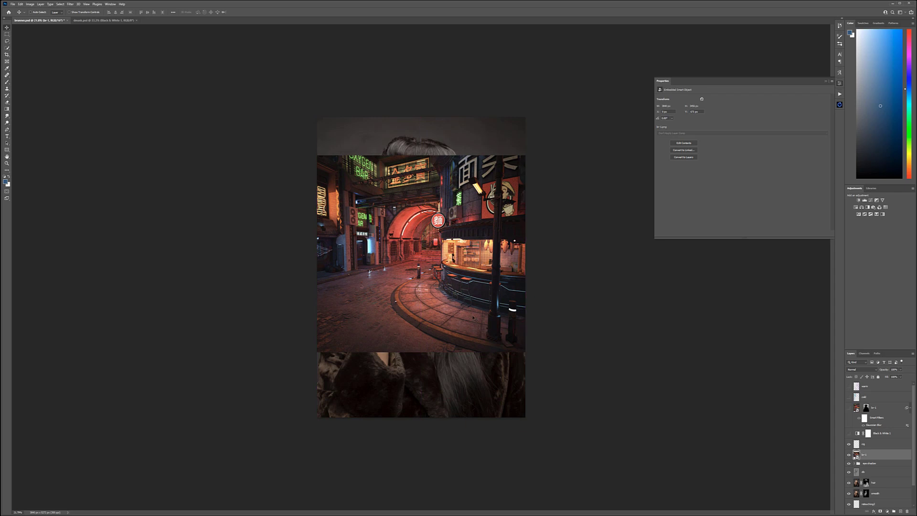
key("ctrl+t")
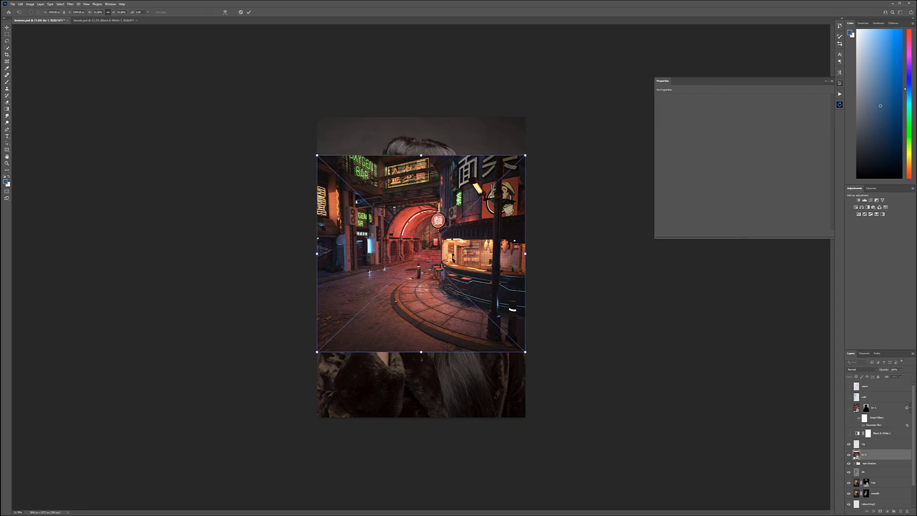
left_click_drag(421, 352, 421, 367)
left_click_drag(524, 261, 464, 261)
left_click_drag(317, 261, 346, 262)
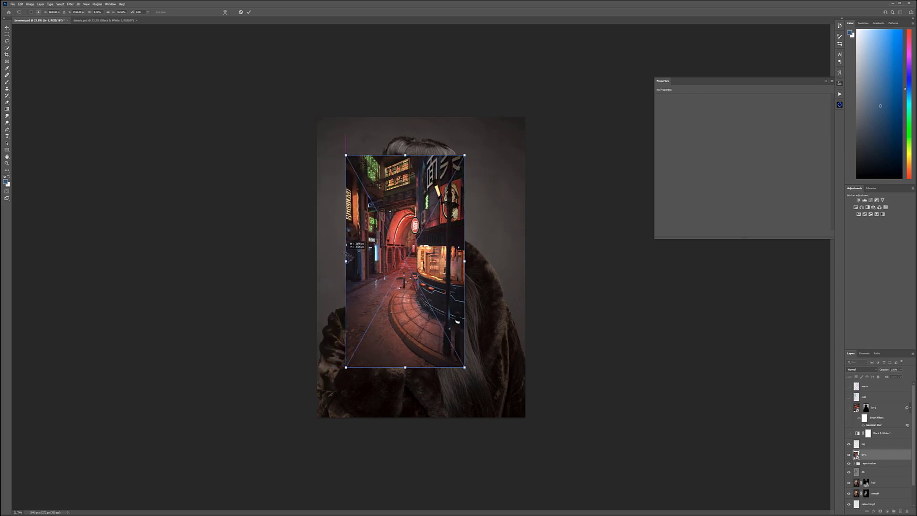
key("Return")
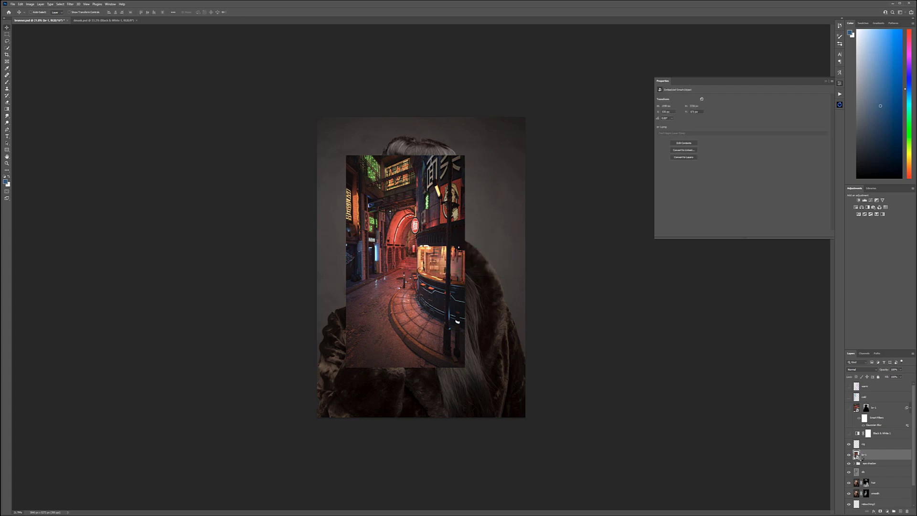
Step: Apply a Gaussian Blur to the narrowed street image
left_click(70, 4)
mouse_move(105, 71)
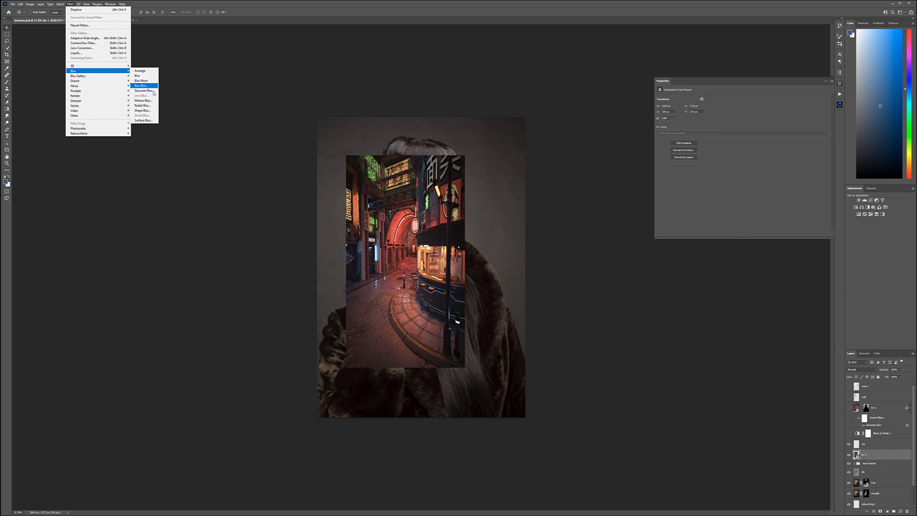
left_click(143, 91)
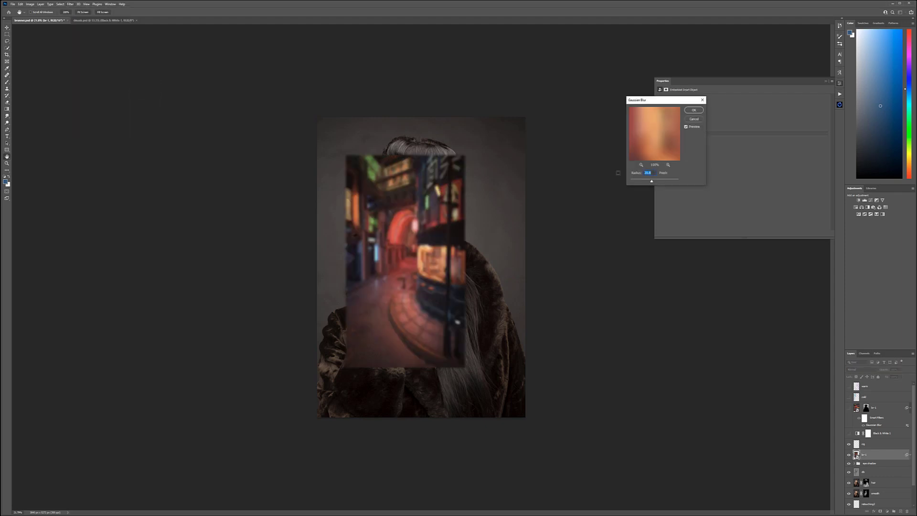
left_click(692, 112)
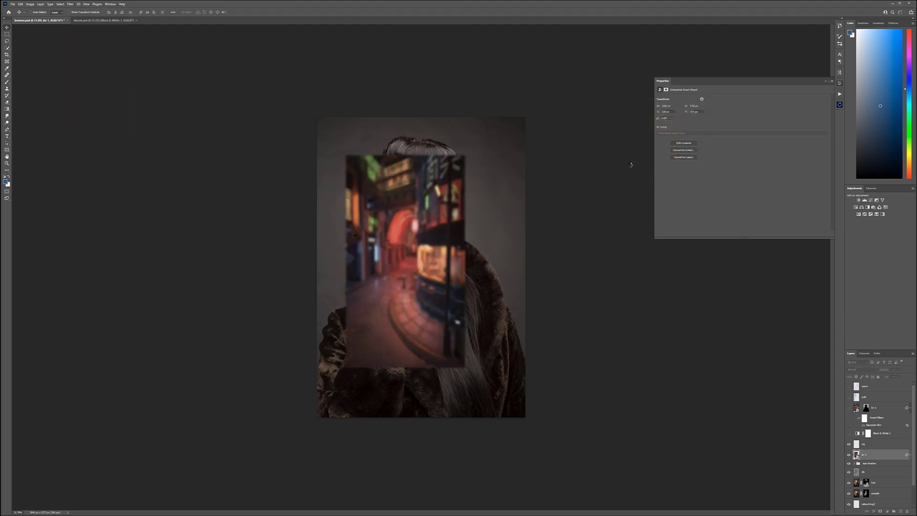
Step: Set the blurred street image's blend mode to Soft Light and hide it behind a black layer mask
left_click(867, 369)
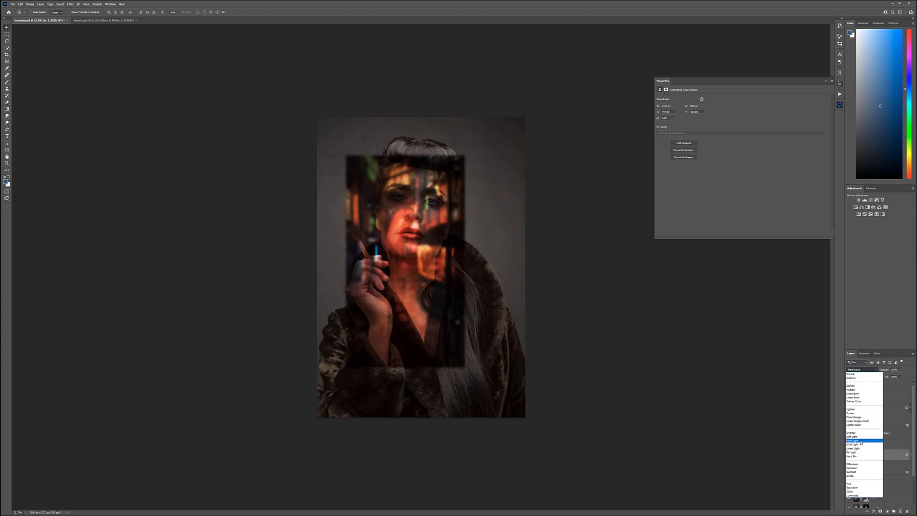
left_click(862, 437)
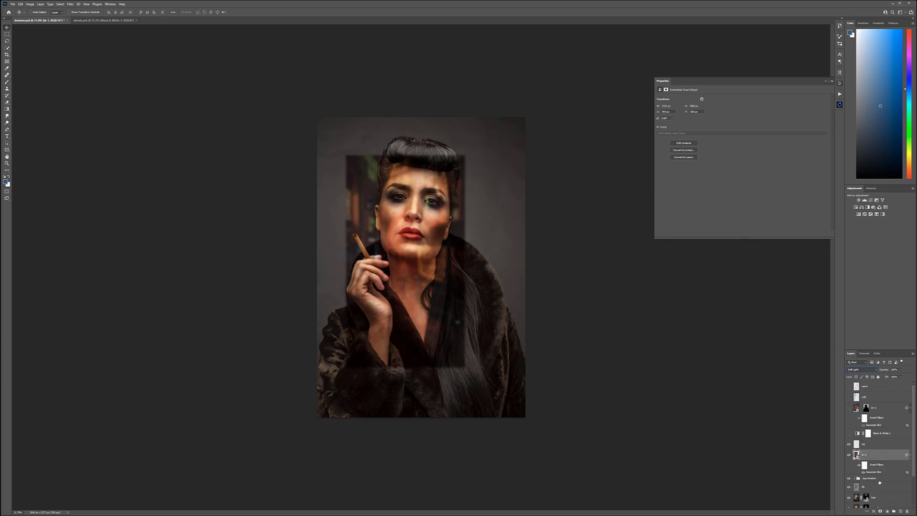
left_click(880, 512, "alt")
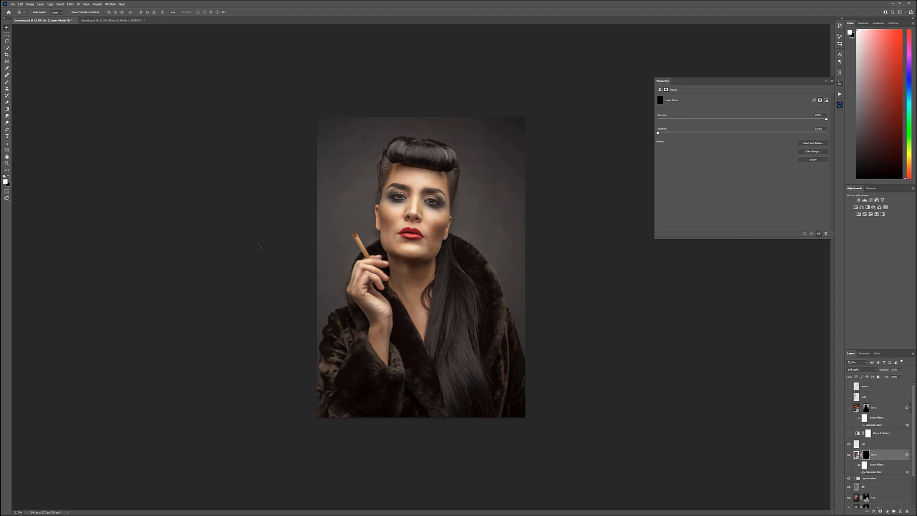
Step: Paint white on the blurred street layer's mask to bring its colored light onto the face and skin
left_click(8, 82)
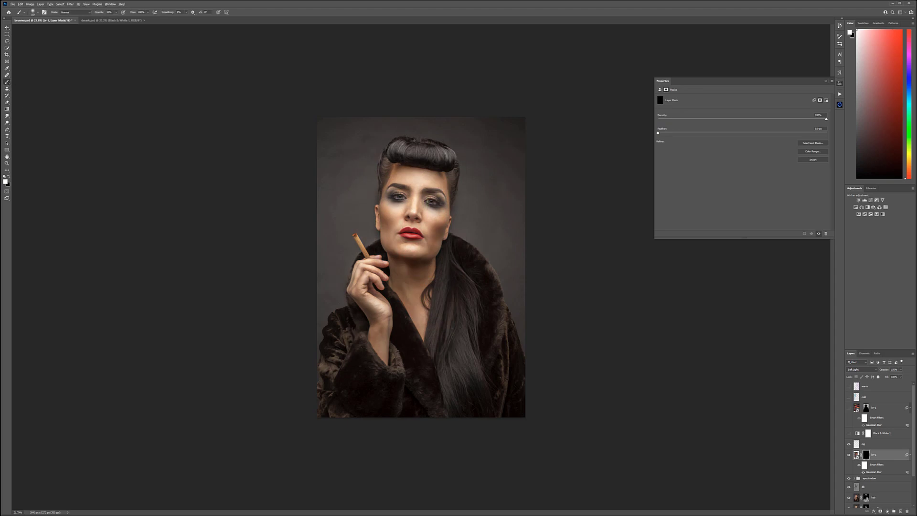
scroll(456, 162, "up", 5)
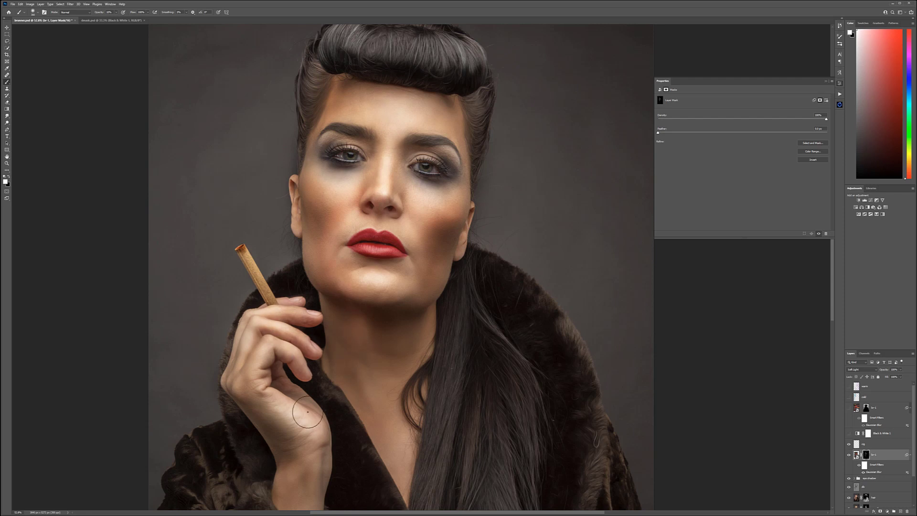
scroll(368, 434, "down", 5)
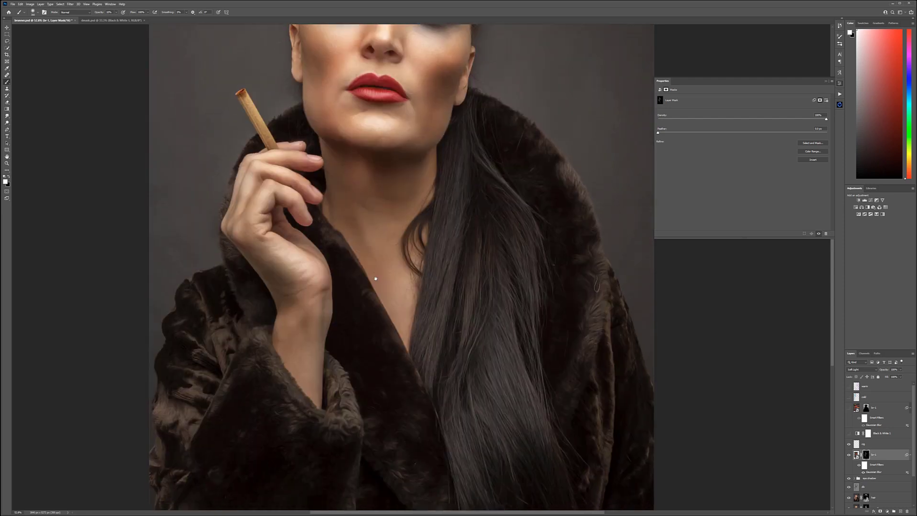
left_click_drag(426, 190, 399, 417)
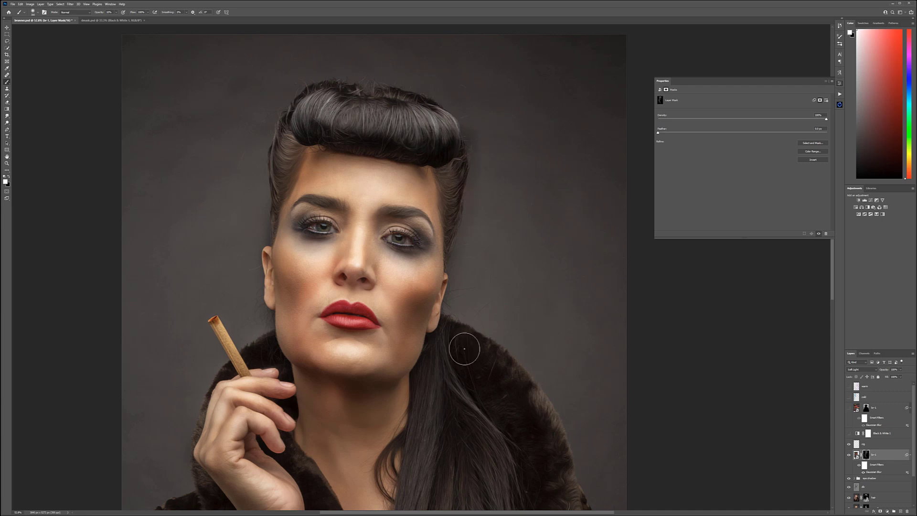
Step: Examine the colored light painted on the face up close and across the whole portrait
key("x")
scroll(347, 386, "down", 6)
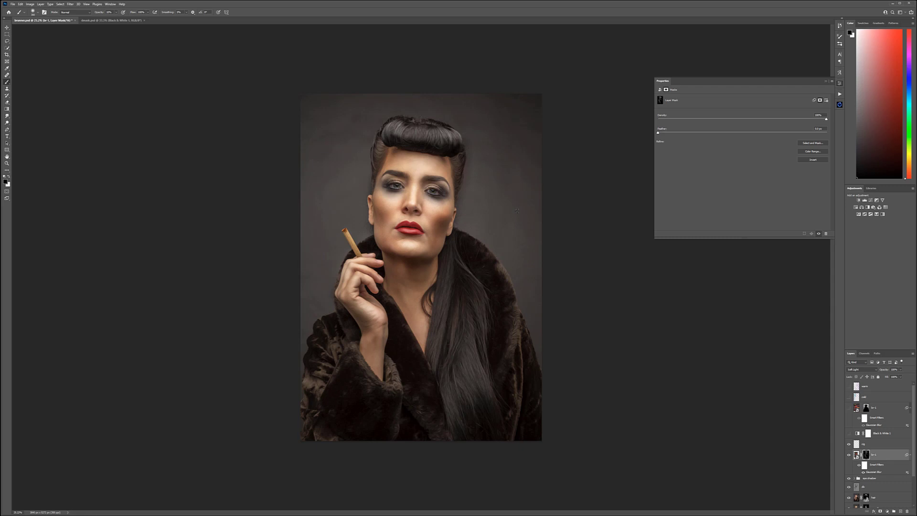
scroll(517, 211, "up", 1)
scroll(432, 165, "up", 5)
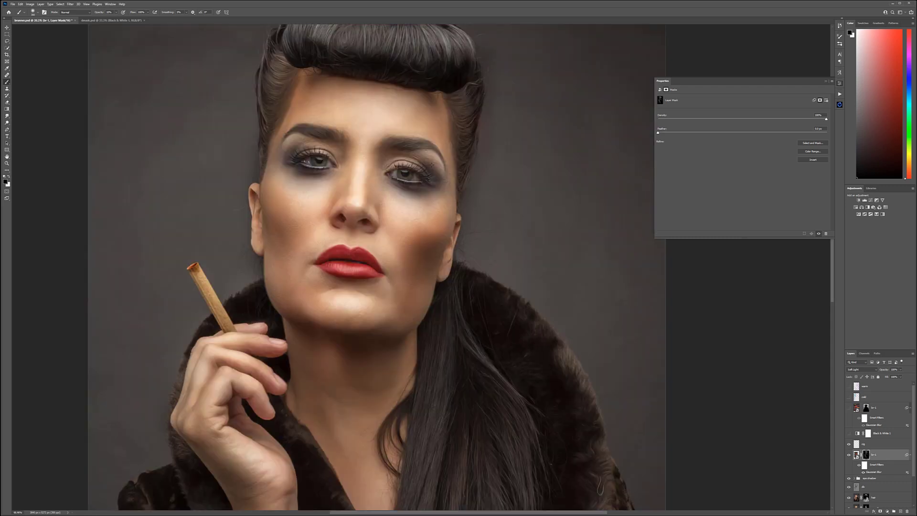
scroll(432, 164, "up", 5)
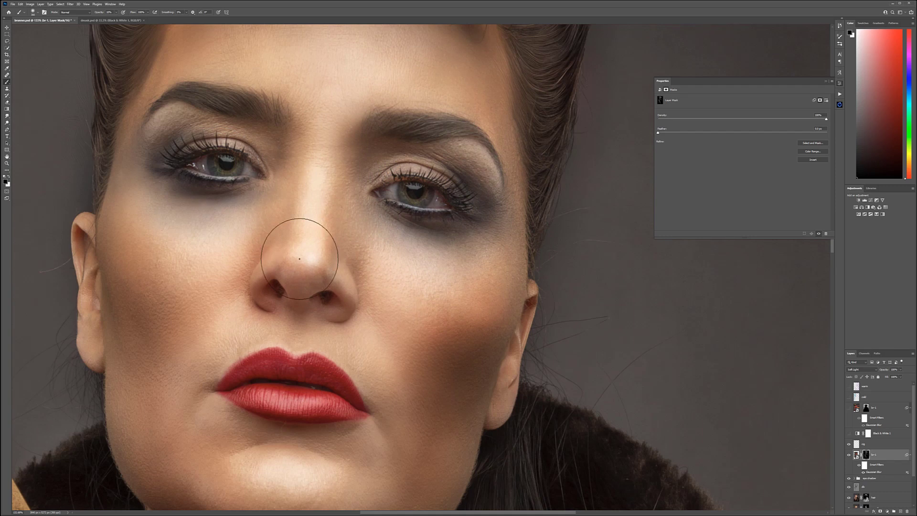
scroll(299, 260, "down", 5)
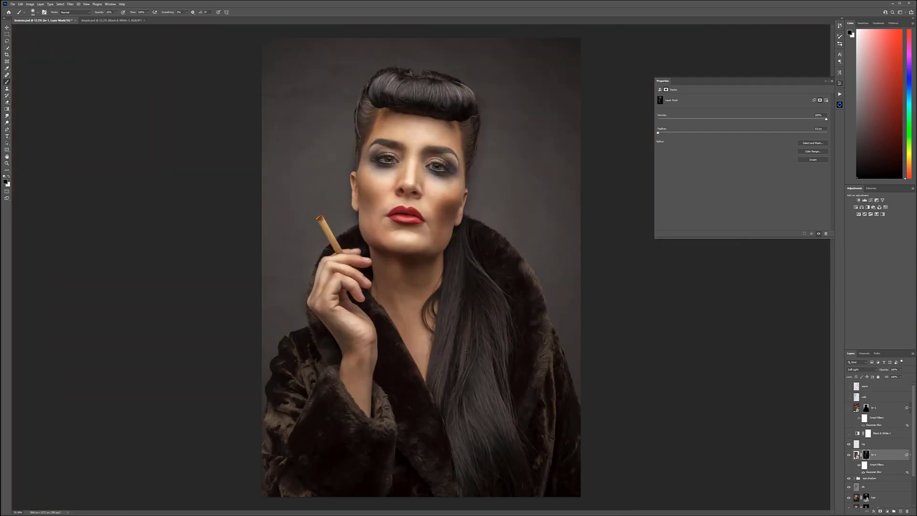
scroll(581, 360, "up", 1)
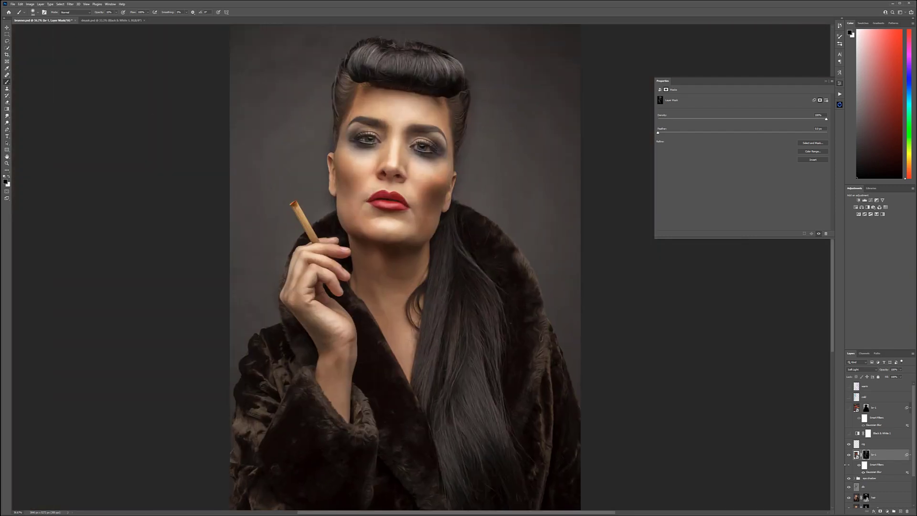
Step: Show the hidden neon street background and the two color layers above it, and review the full composite
left_click(848, 408)
left_click(848, 397)
left_click(848, 386)
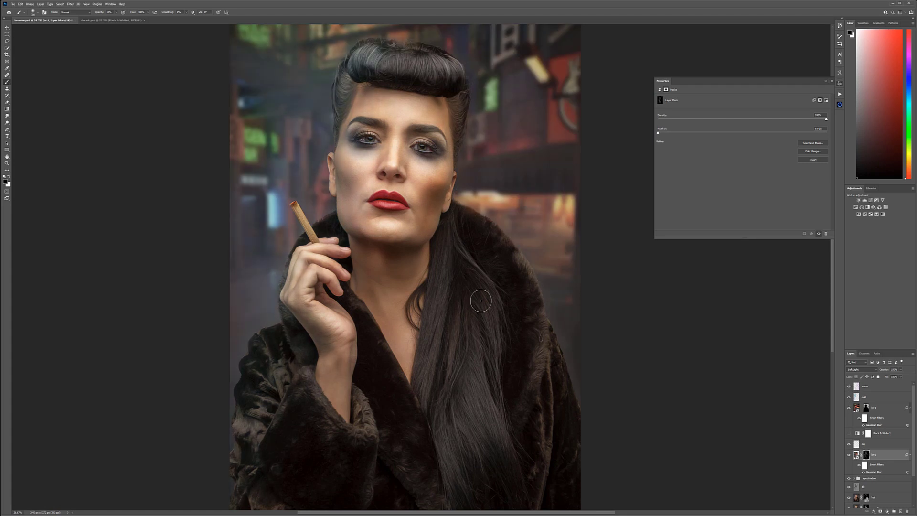
scroll(467, 269, "down", 4)
scroll(545, 159, "up", 1)
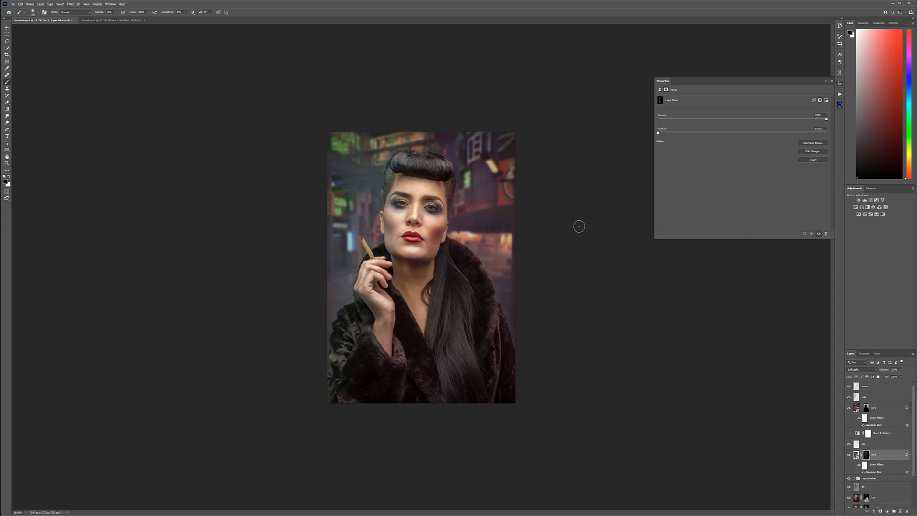
scroll(579, 227, "up", 1)
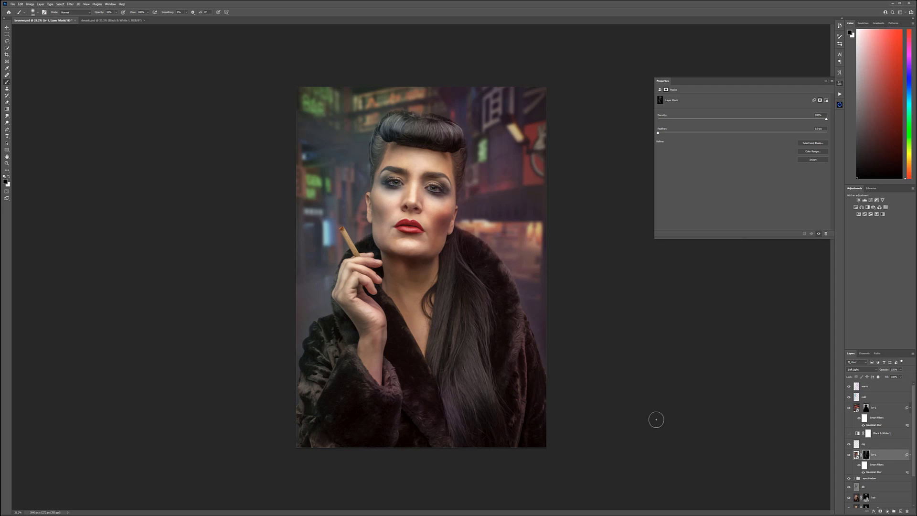
Step: Add a new layer named fog above the warm layer and make white the foreground color
left_click(902, 389)
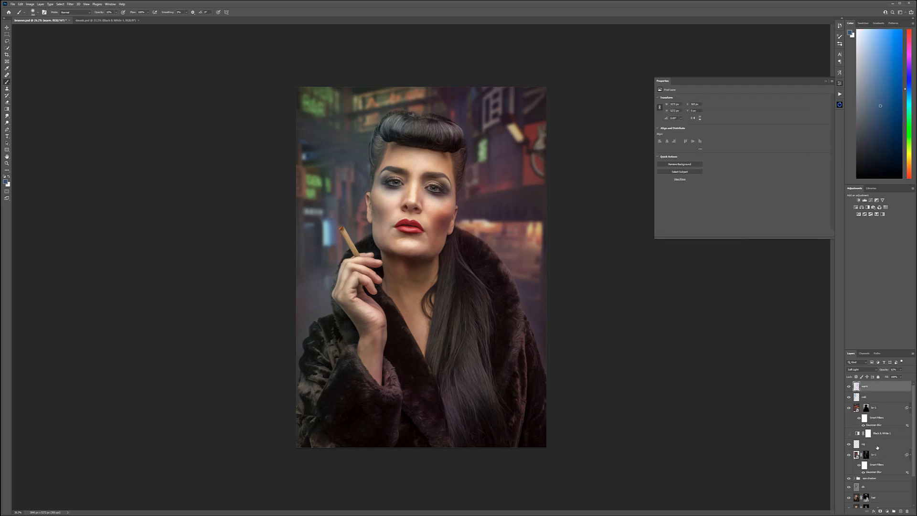
left_click(900, 511)
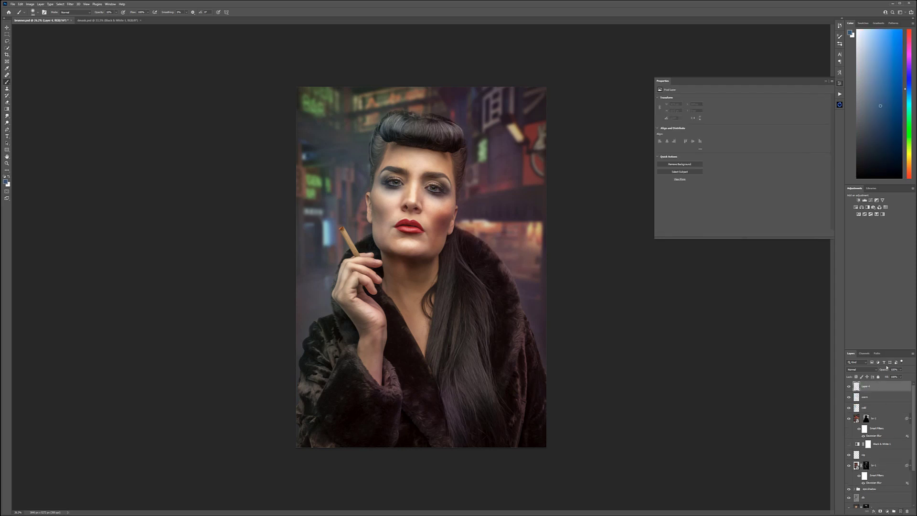
double_click(867, 388)
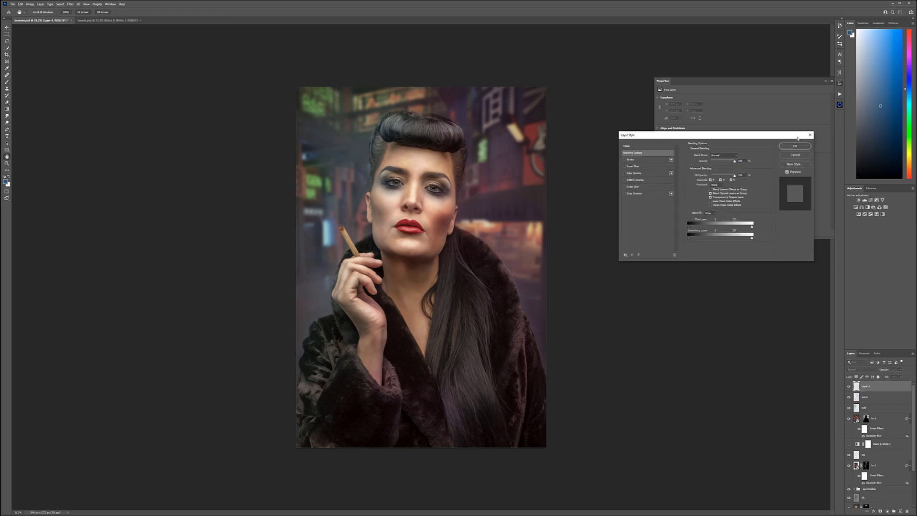
key("Escape")
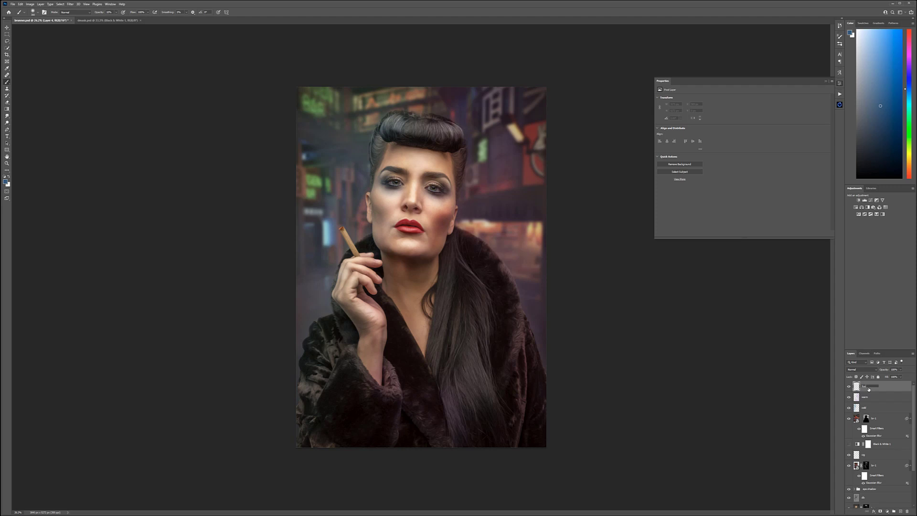
key("Return")
left_click(5, 177)
left_click(8, 177)
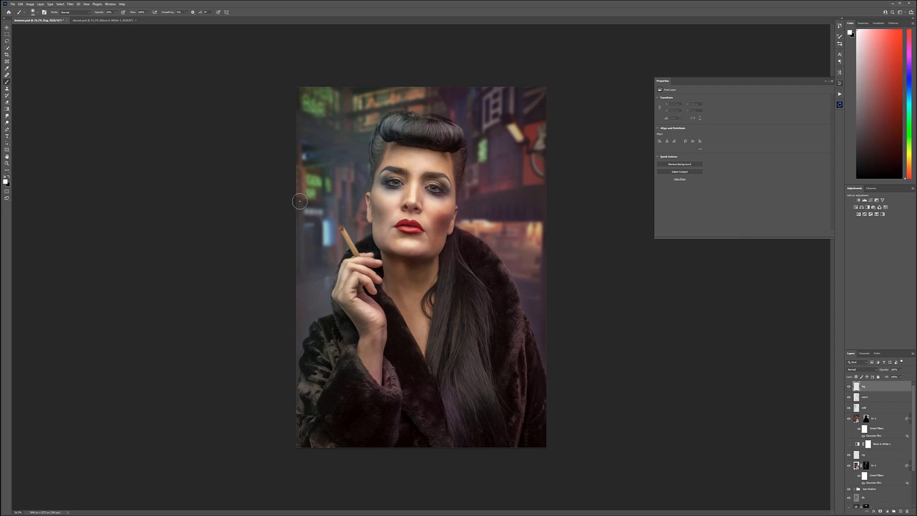
Step: Try a brush from the fog brush set along the street background beside the woman
right_click(390, 187)
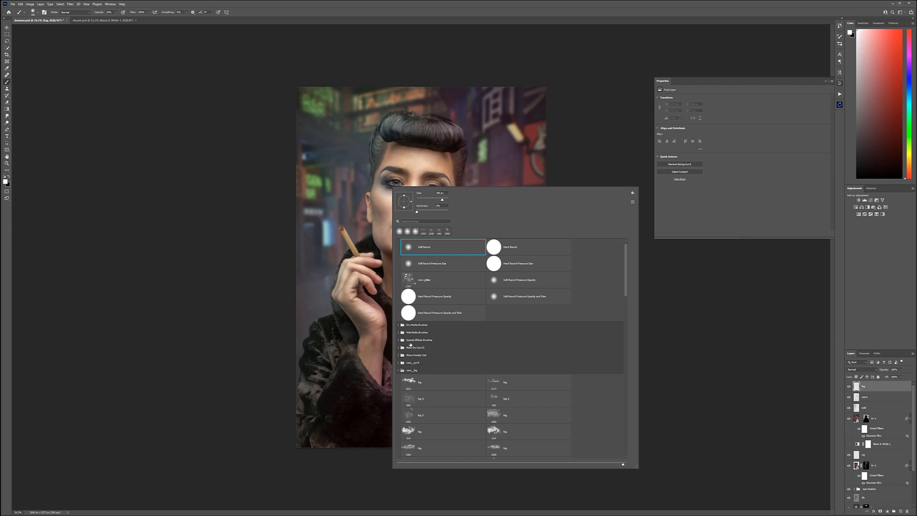
left_click_drag(627, 263, 628, 291)
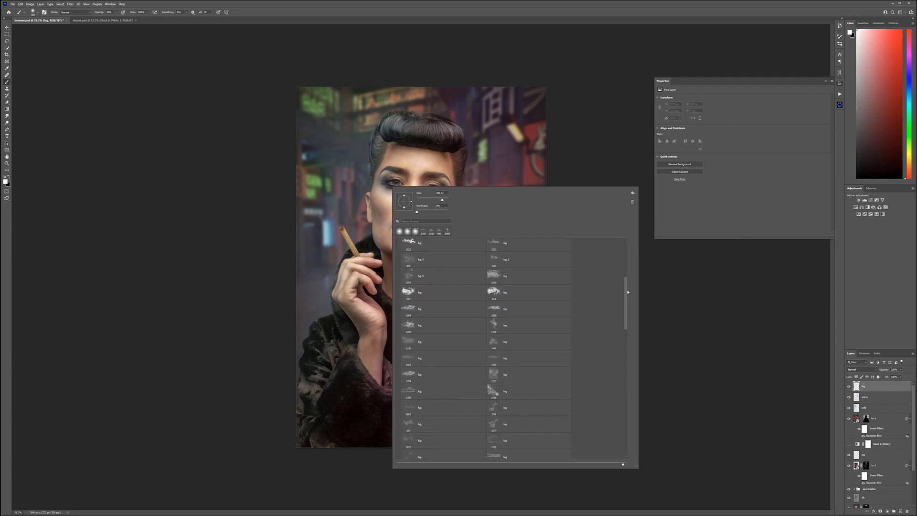
left_click_drag(627, 291, 630, 307)
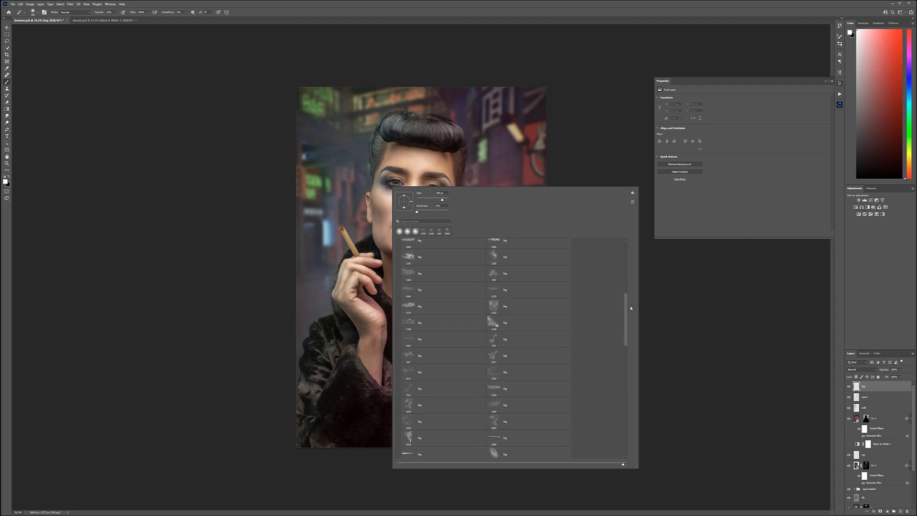
double_click(492, 372)
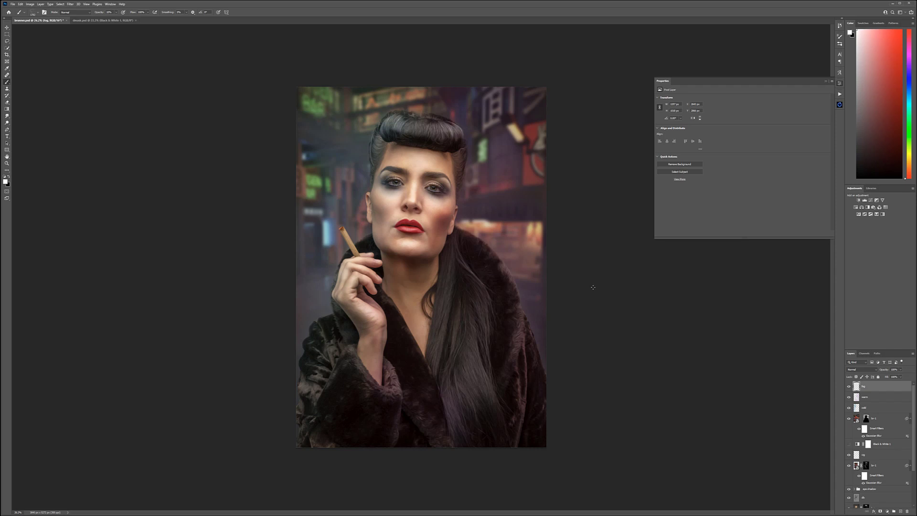
left_click(529, 233)
left_click(558, 325)
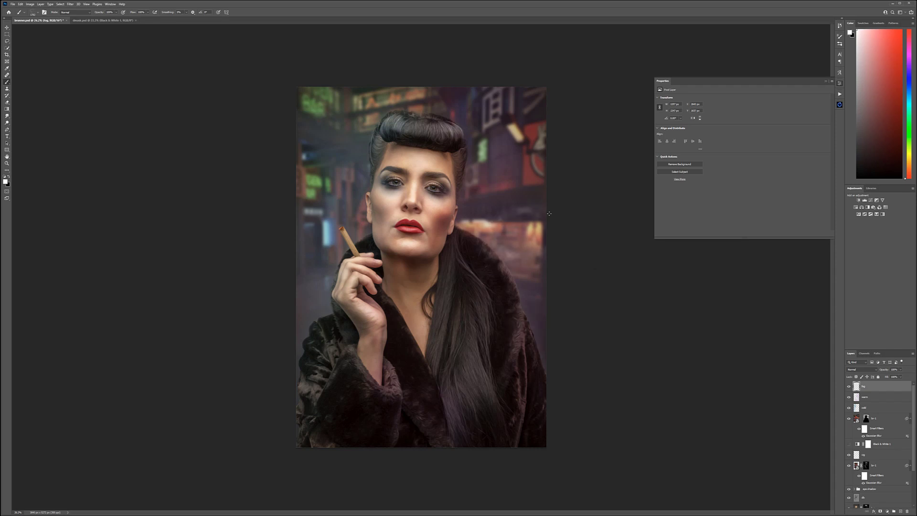
Step: Switch to a different fog brush, test it beside the sleeve, and undo the test stamp
right_click(386, 257)
scroll(421, 429, "down", 2)
left_click(338, 381)
left_click(292, 301)
key("ctrl+z")
Step: Stamp white fog over the street background on both sides of the woman, above her hair and over her coat sleeve
left_click(423, 74)
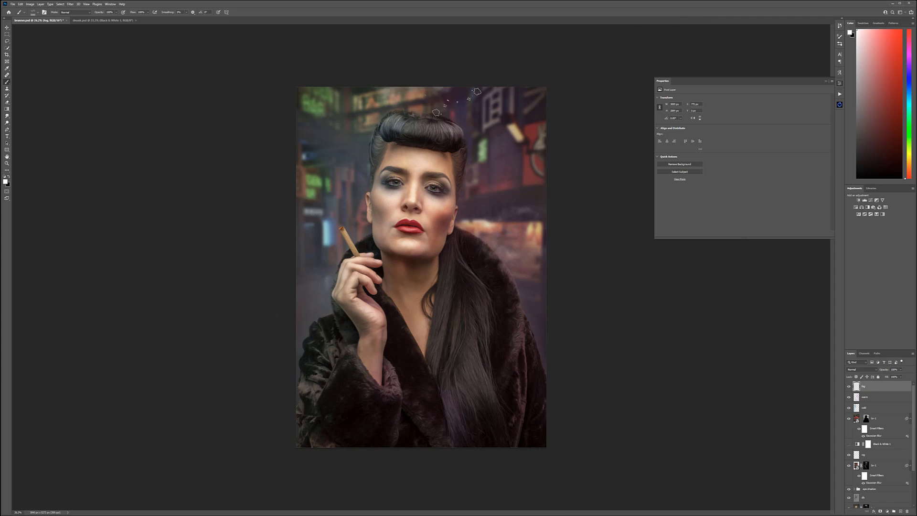
left_click(449, 109)
left_click(494, 210)
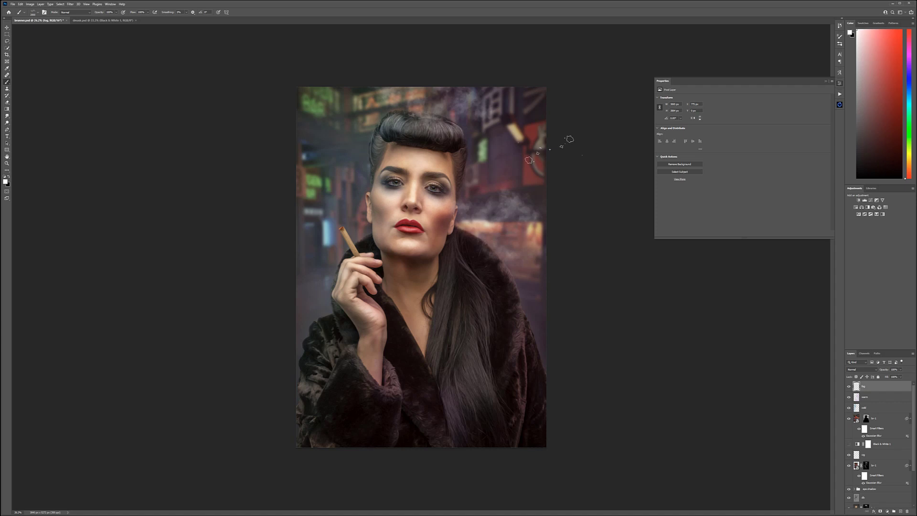
left_click(526, 156)
left_click(534, 265)
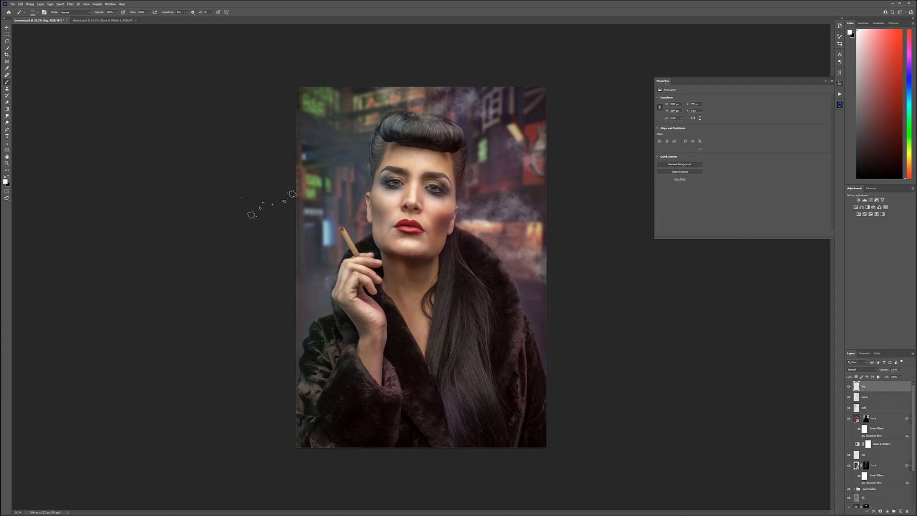
left_click(297, 114)
left_click(317, 196)
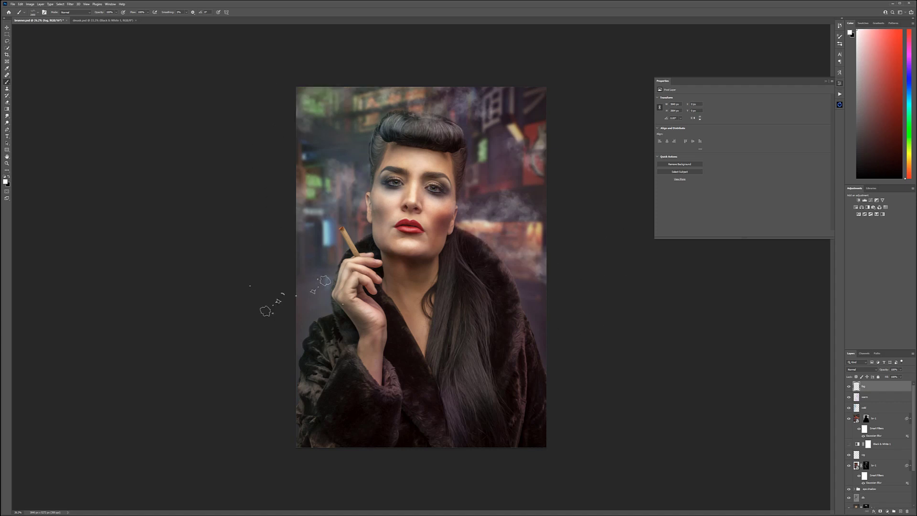
left_click(308, 289)
left_click(339, 244)
left_click(308, 126)
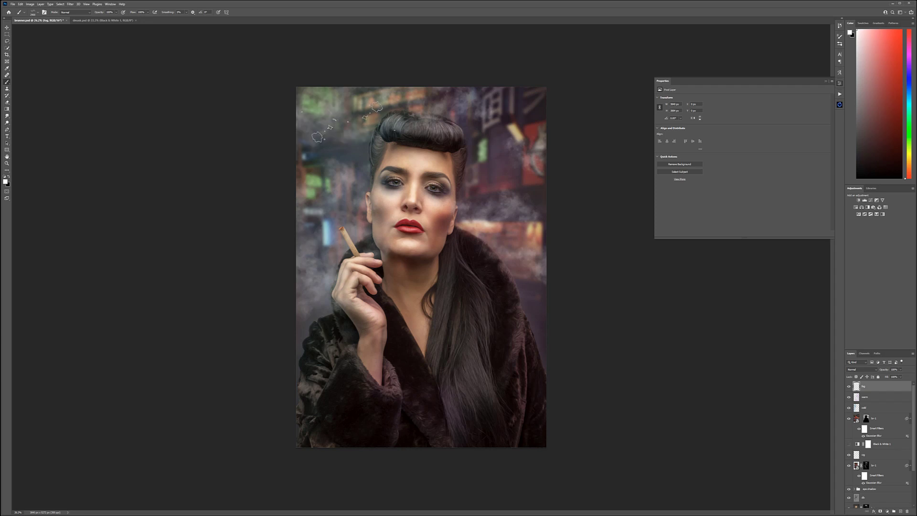
left_click(315, 168)
left_click(461, 94)
left_click(540, 123)
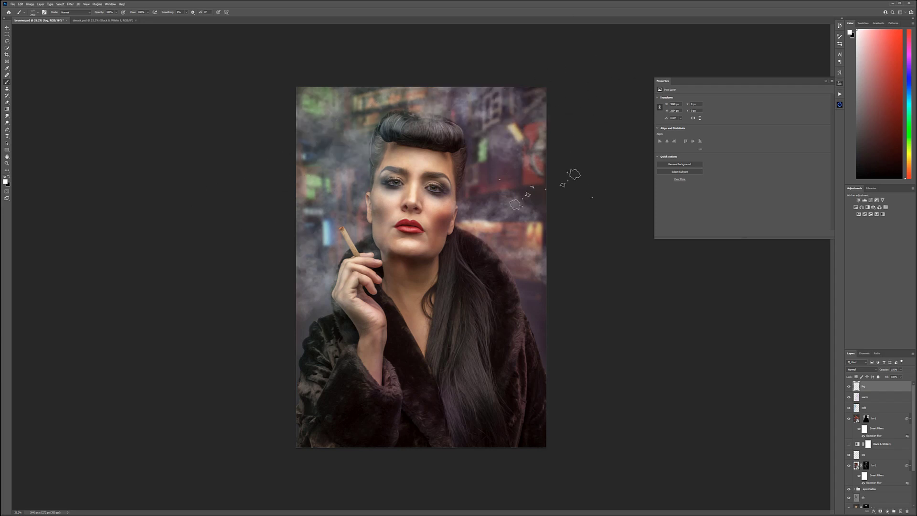
left_click(547, 168)
left_click(571, 319)
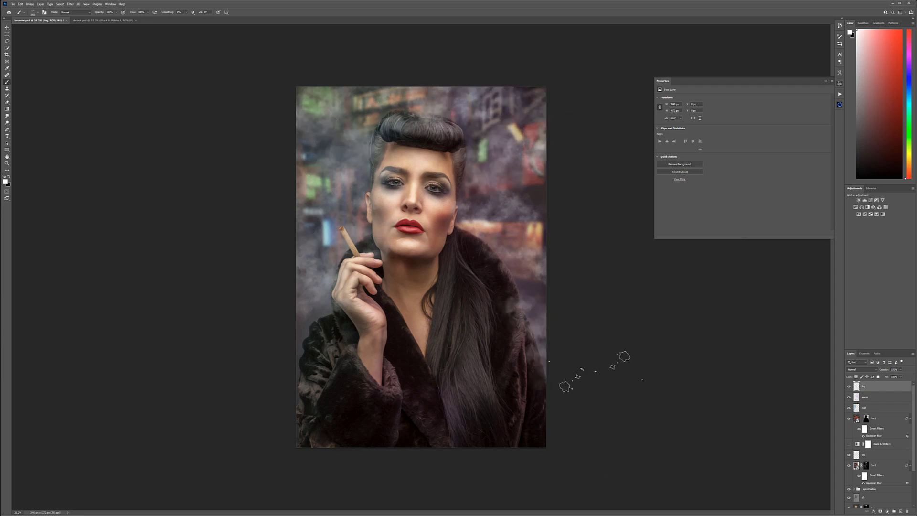
left_click(330, 347)
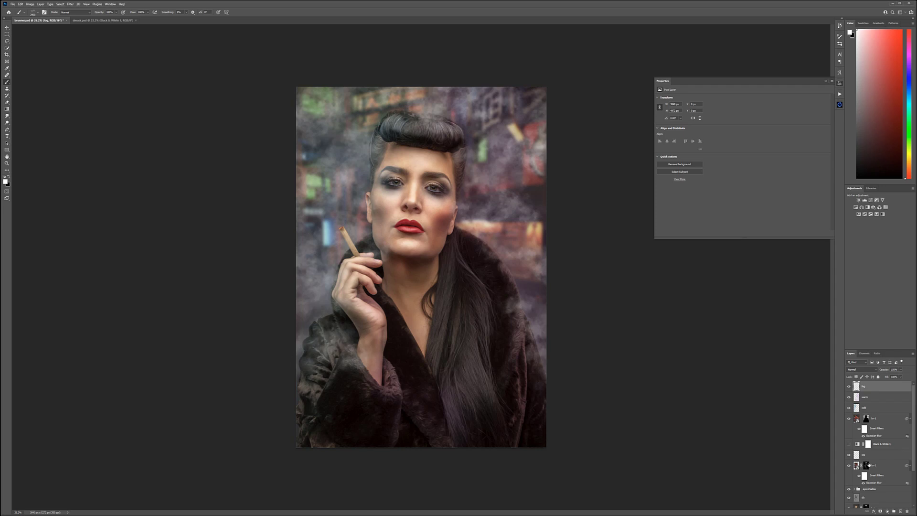
Step: Set the fog layer's blend mode to Soft Light and compare the image with and without it
left_click(862, 370)
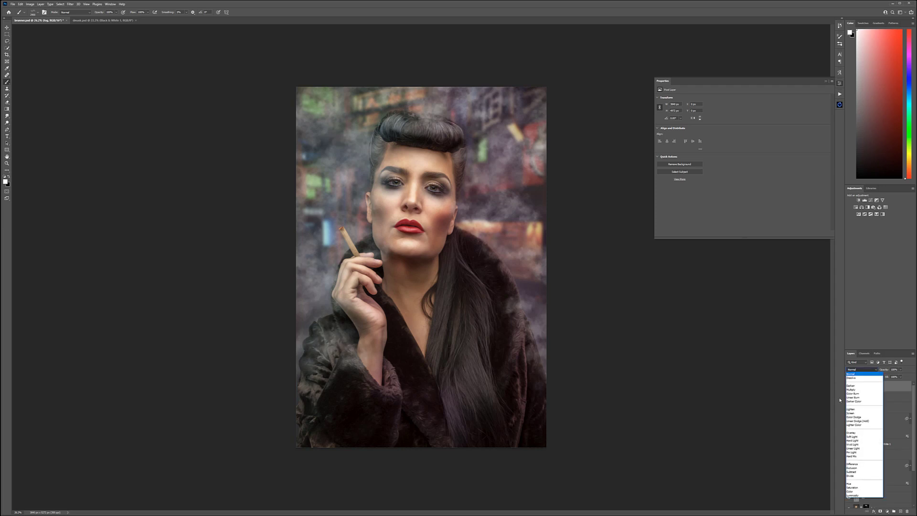
left_click(861, 438)
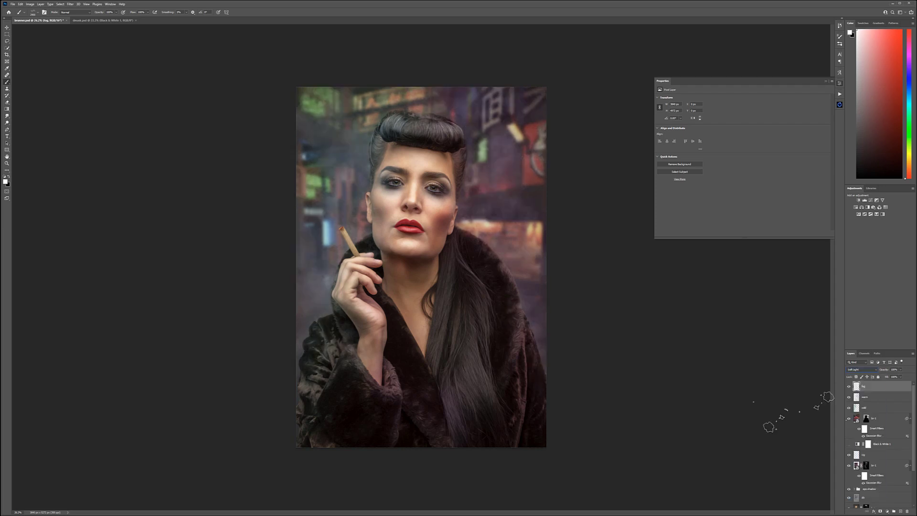
left_click(849, 386)
left_click(849, 386)
Step: Add a new layer named rain at the top of the layer stack
left_click(899, 511)
double_click(867, 386)
type("f")
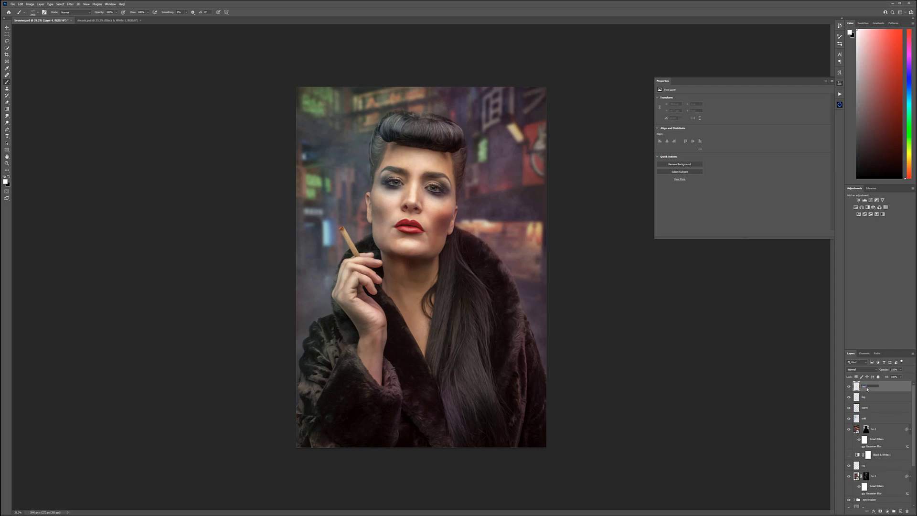
key("Return")
Step: Choose a Rain Downpour brush with slanted streaks from the Ron's Rain Effects brush set
right_click(402, 181)
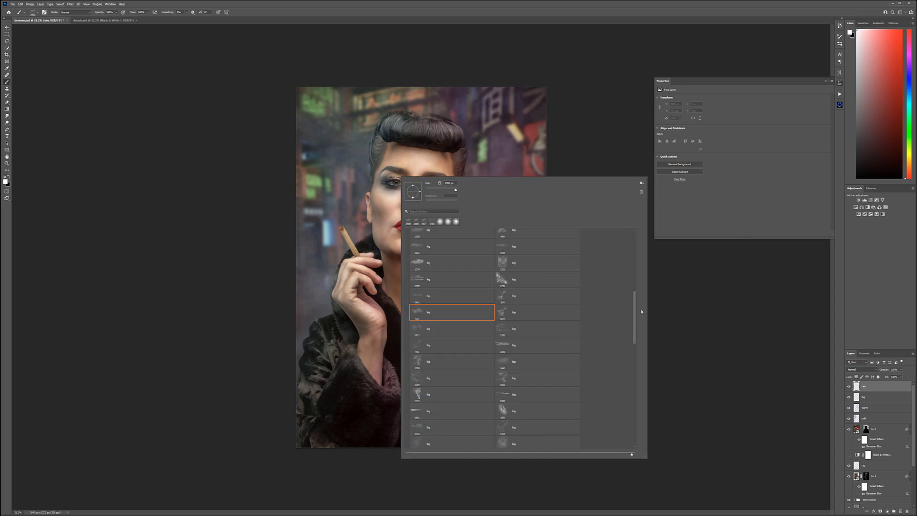
left_click_drag(635, 317, 630, 423)
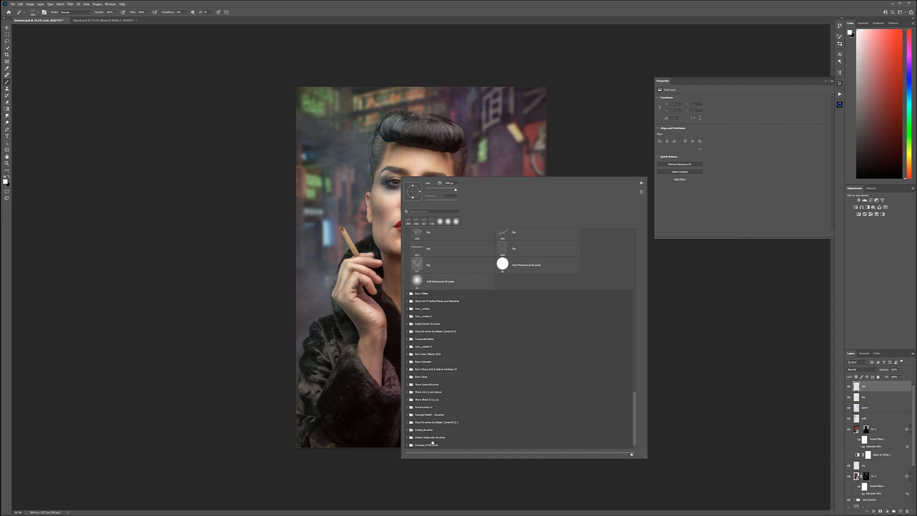
left_click(426, 355)
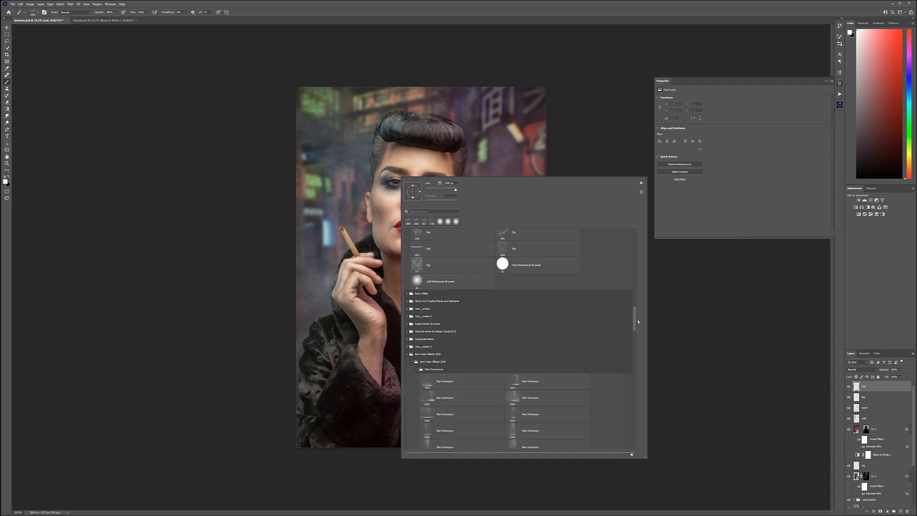
left_click_drag(635, 316, 634, 342)
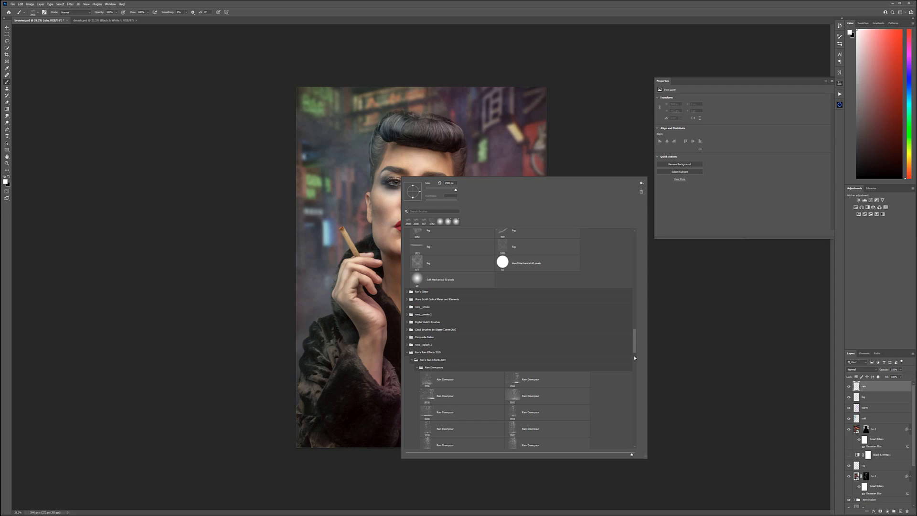
left_click(634, 357)
left_click_drag(634, 358, 635, 346)
scroll(593, 358, "up", 2)
scroll(597, 356, "up", 3)
scroll(597, 353, "down", 2)
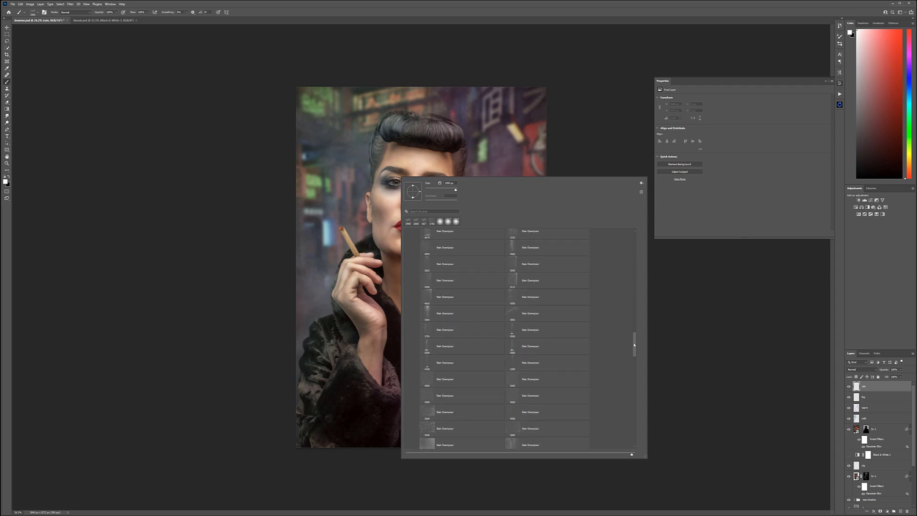
scroll(635, 334, "up", 5)
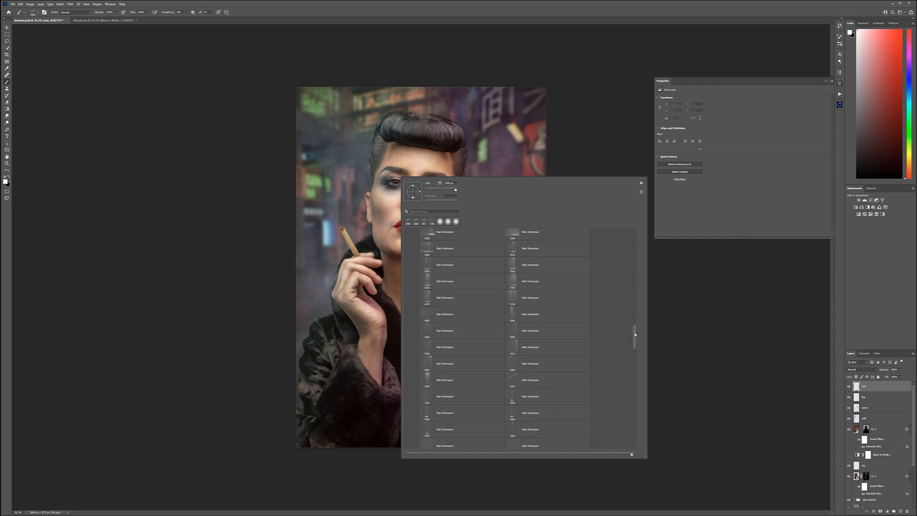
scroll(634, 328, "up", 3)
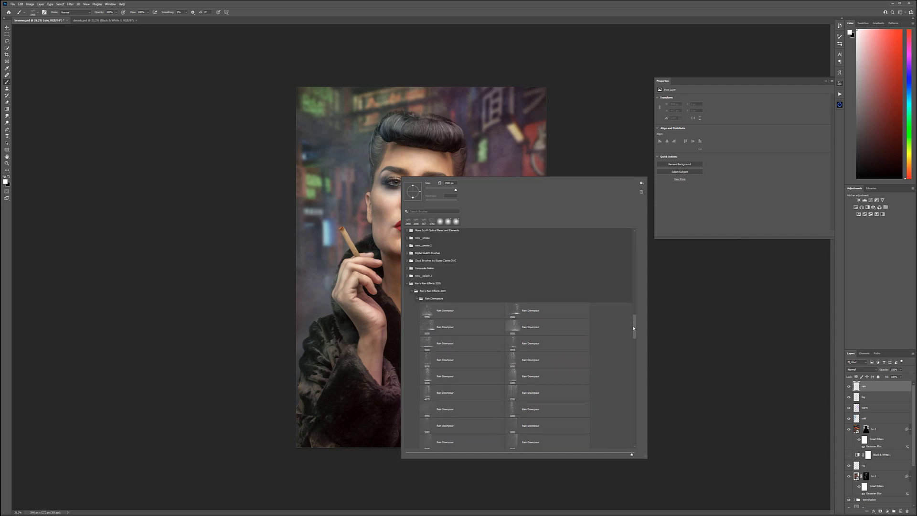
scroll(634, 337, "down", 5)
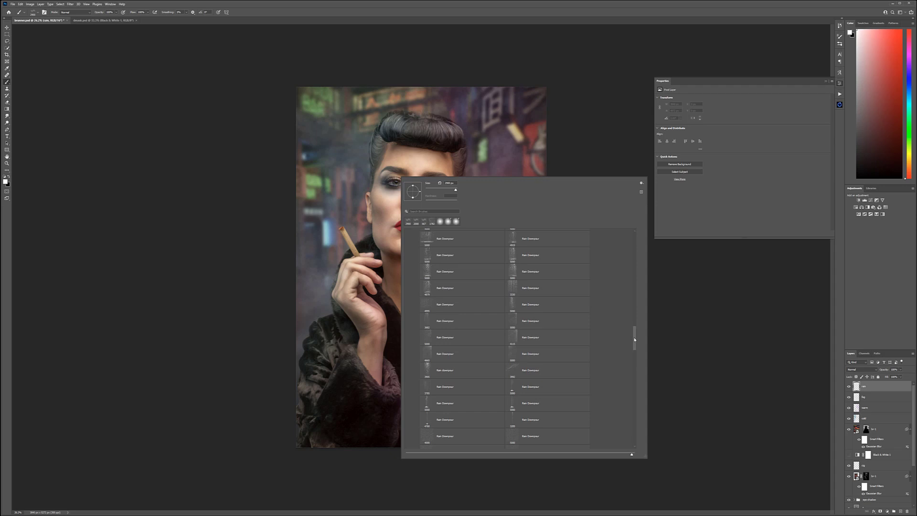
left_click_drag(634, 340, 634, 341)
left_click(520, 333)
Step: Test the rain brush, undo the test stamp, enlarge the brush and stamp white rain over the whole portrait
left_click(362, 170)
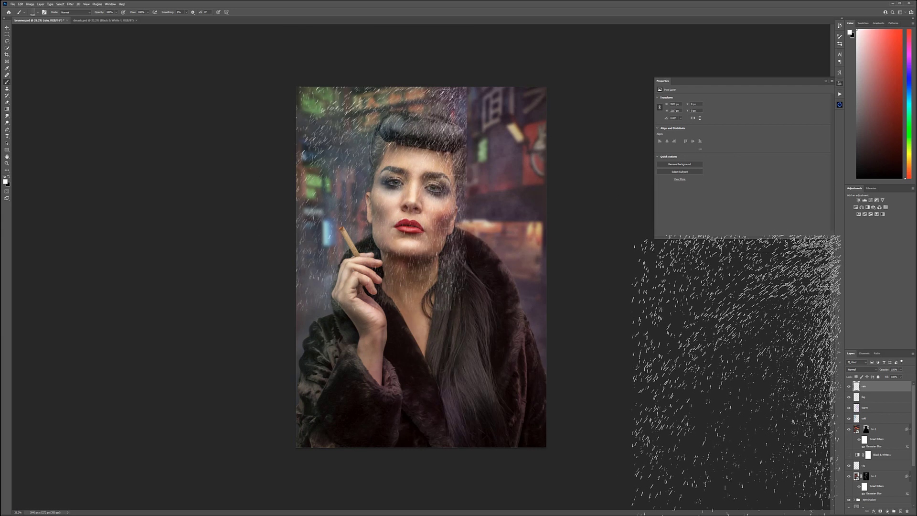
key("ctrl+z")
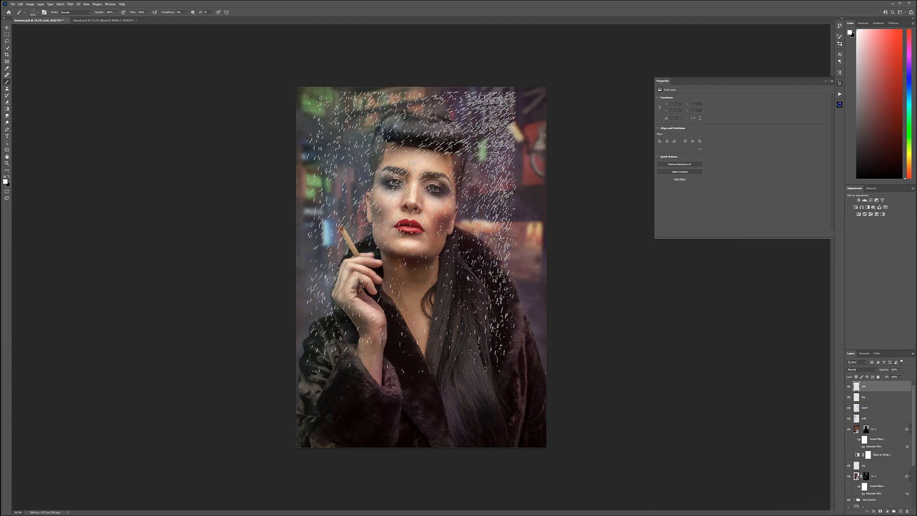
key("bracketright")
key("bracketright")
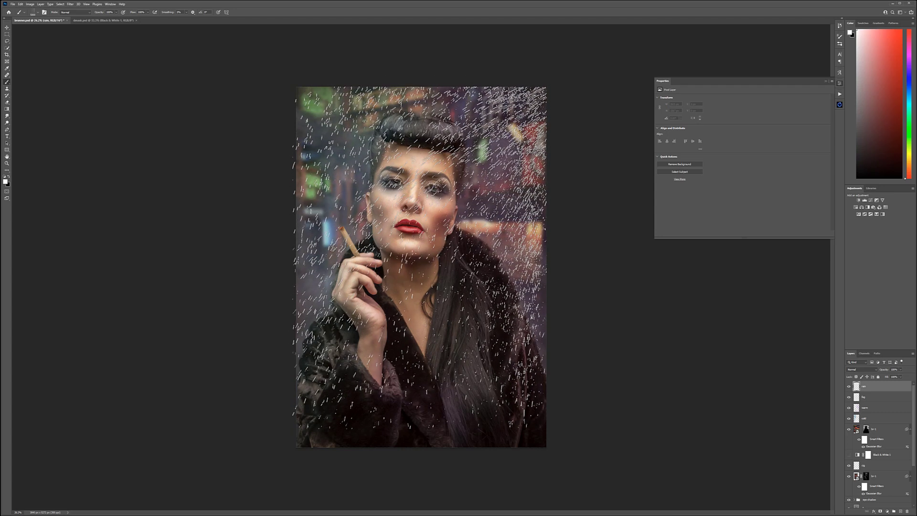
left_click(421, 258)
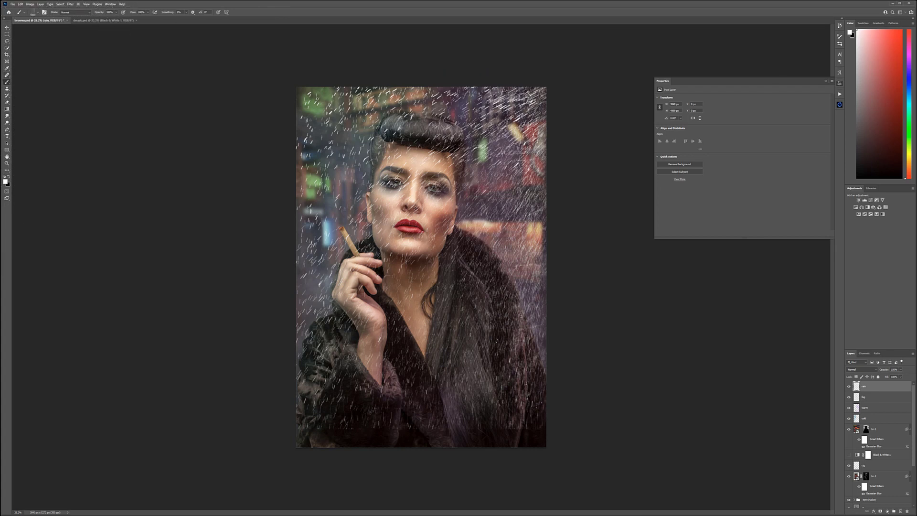
Step: Set the rain layer's blend mode to Soft Light and lower its opacity
left_click(8, 28)
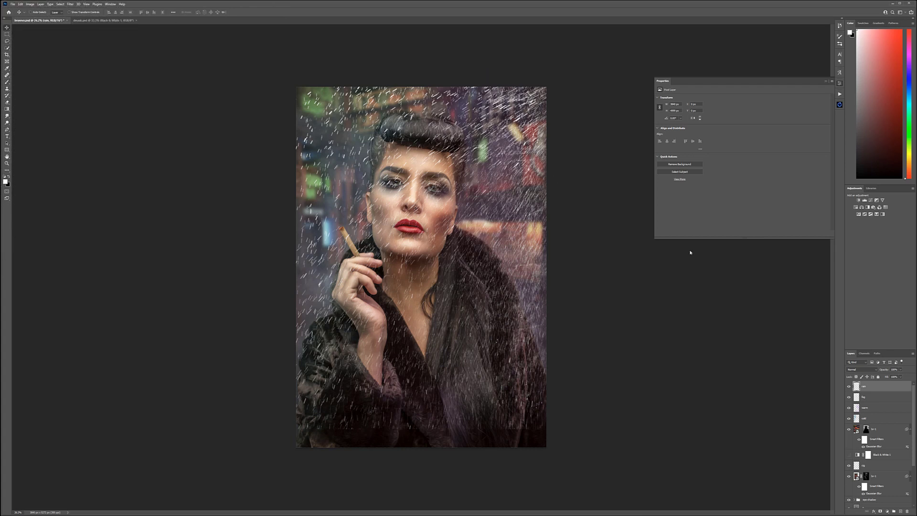
left_click(868, 370)
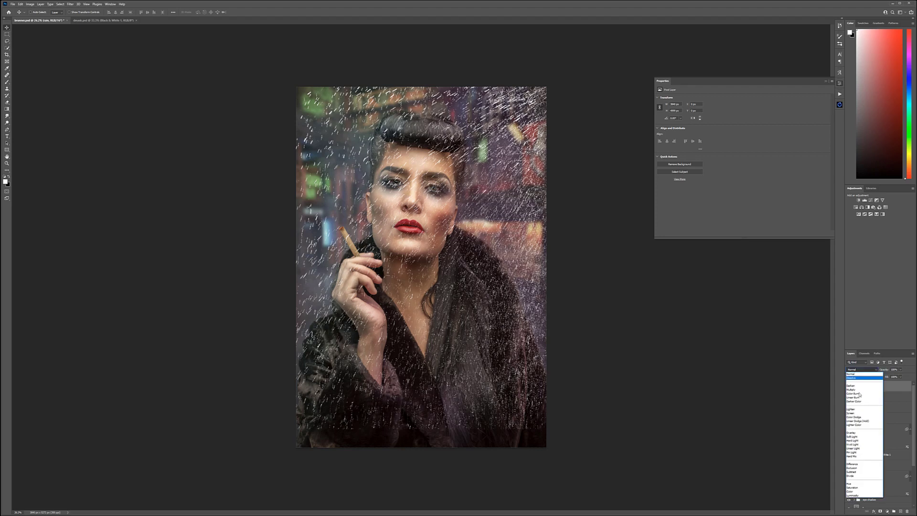
left_click(861, 438)
left_click_drag(901, 370, 898, 377)
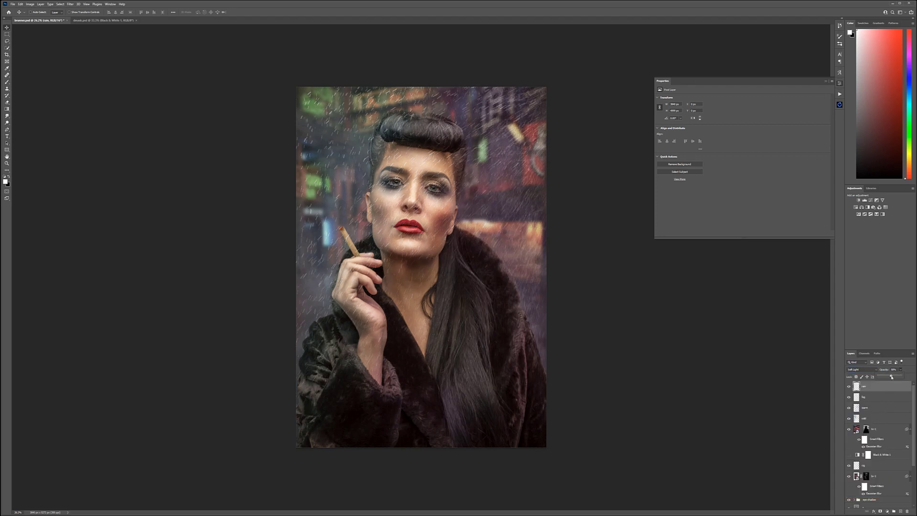
left_click_drag(885, 377, 887, 377)
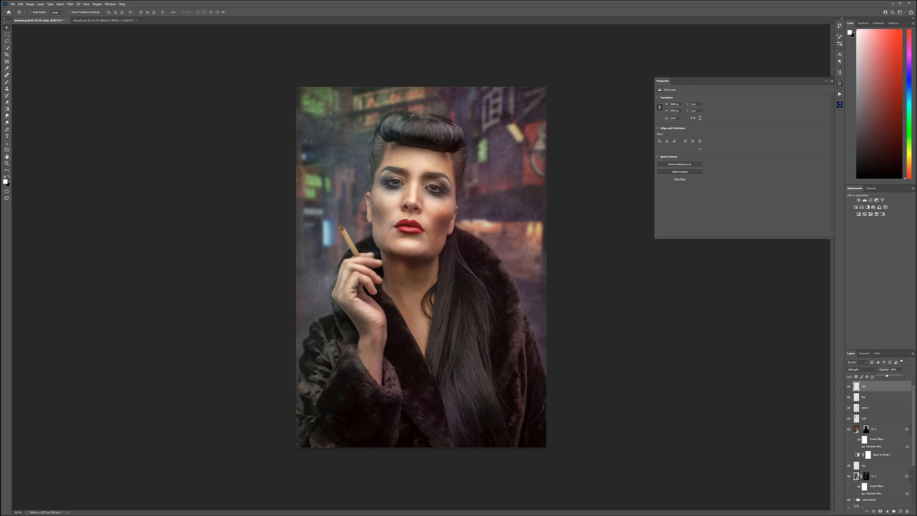
Step: Apply a Gaussian Blur to the rain layer to soften the drops
left_click(70, 3)
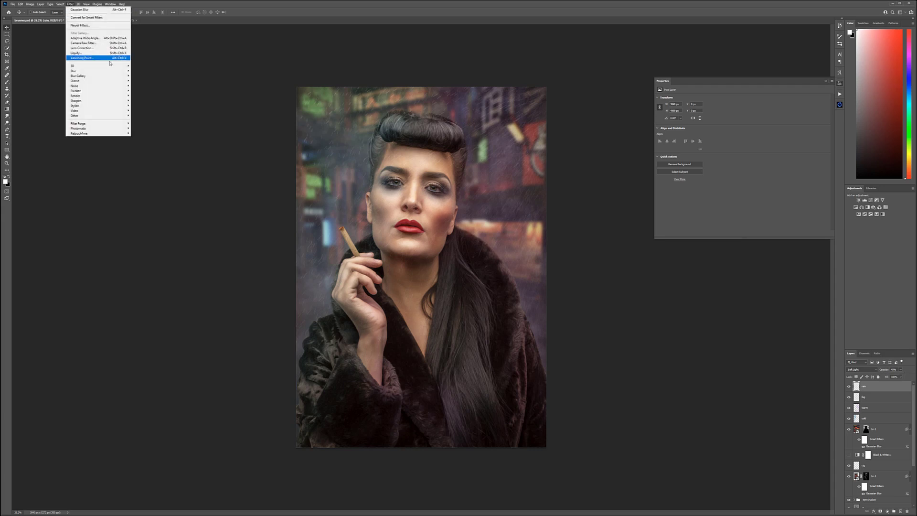
mouse_move(96, 70)
left_click(143, 90)
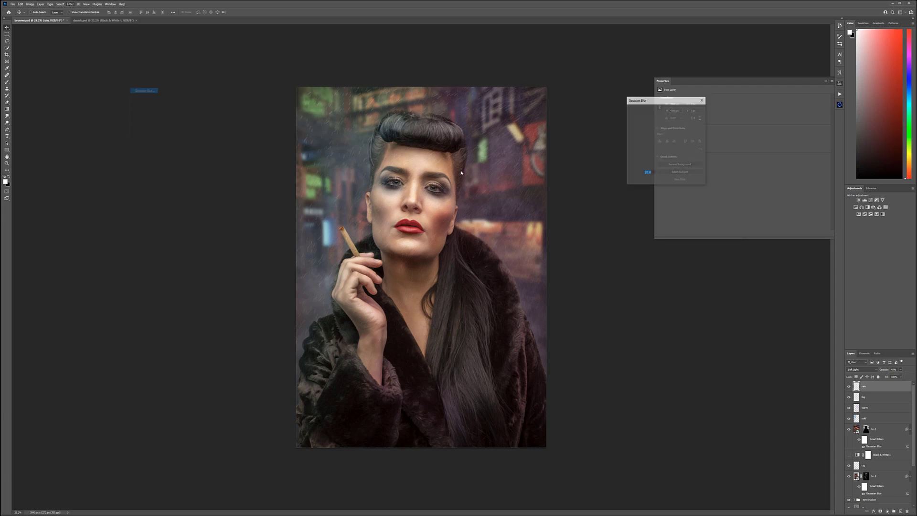
left_click(641, 180)
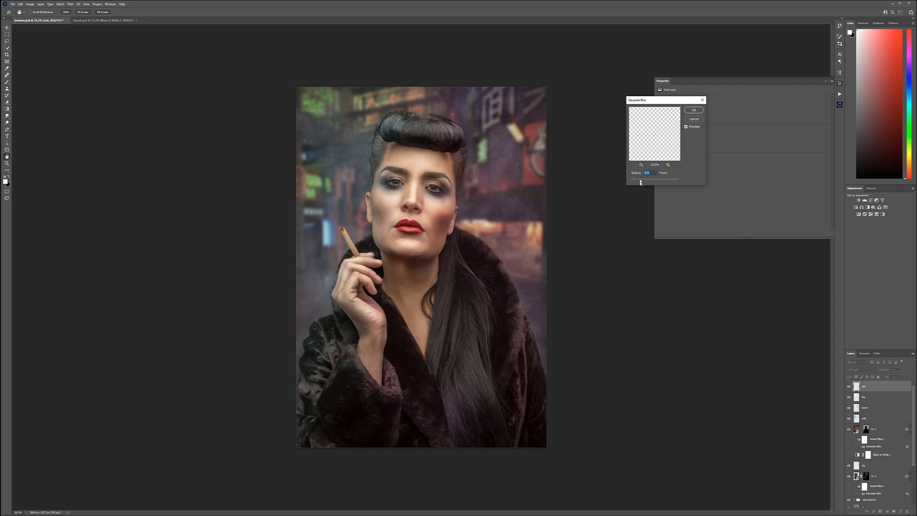
left_click_drag(640, 182, 645, 183)
left_click(694, 110)
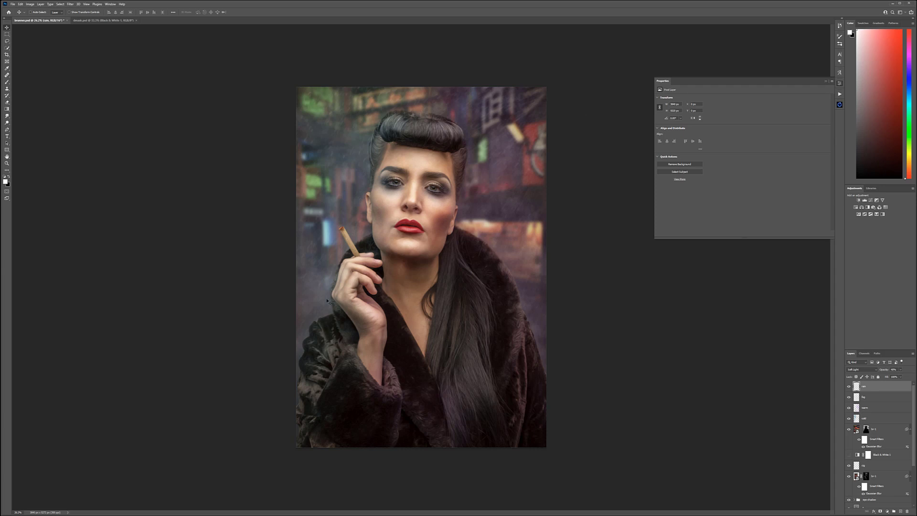
Step: Add and name a second rain layer at the top of the layer stack
left_click(899, 511)
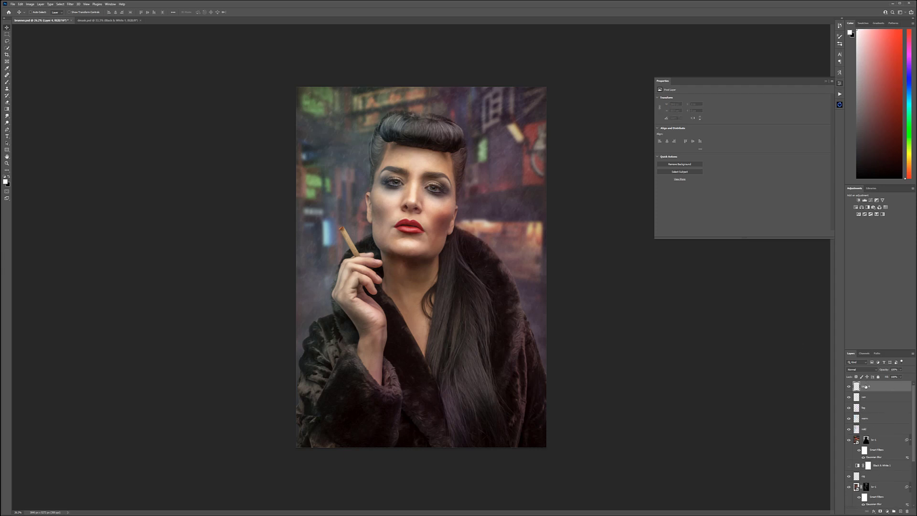
type("r1")
key("Return")
Step: Switch to a finer Rain Downpour brush and stamp white rain streaks over the portrait on the new layer
left_click(7, 82)
right_click(419, 253)
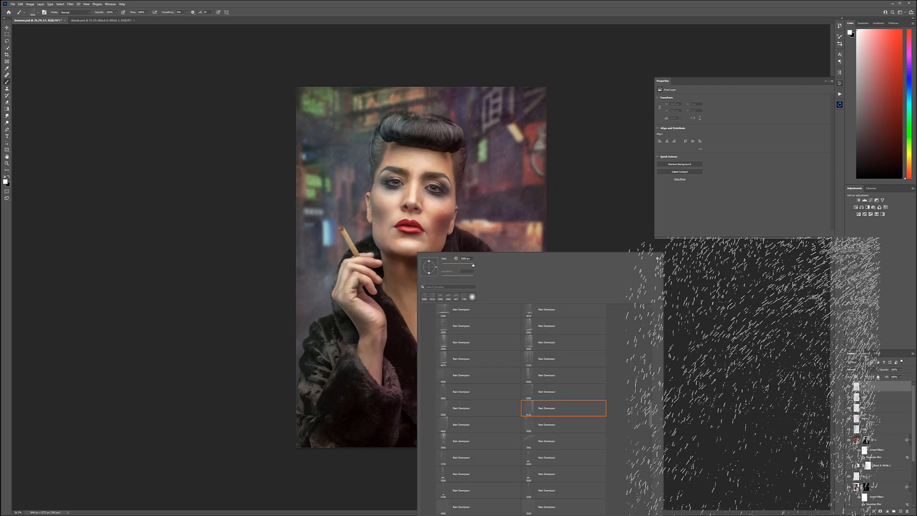
right_click(372, 191)
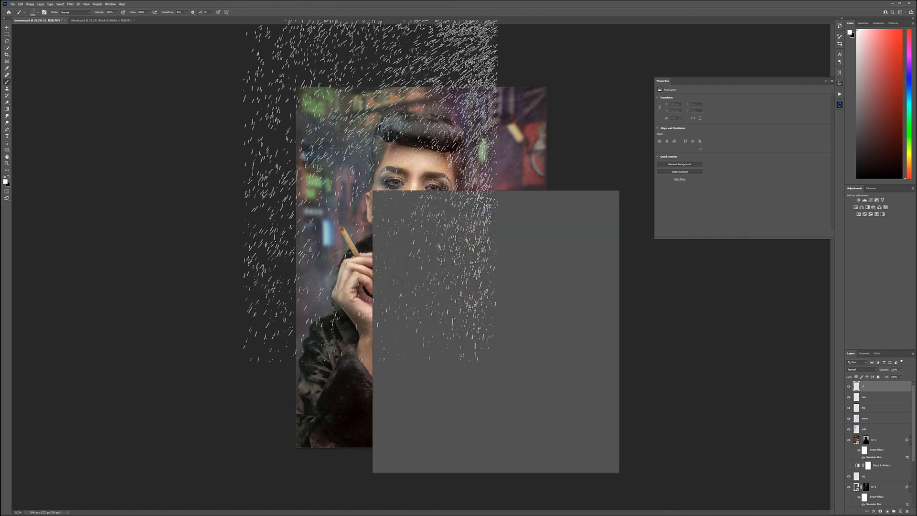
left_click(516, 375)
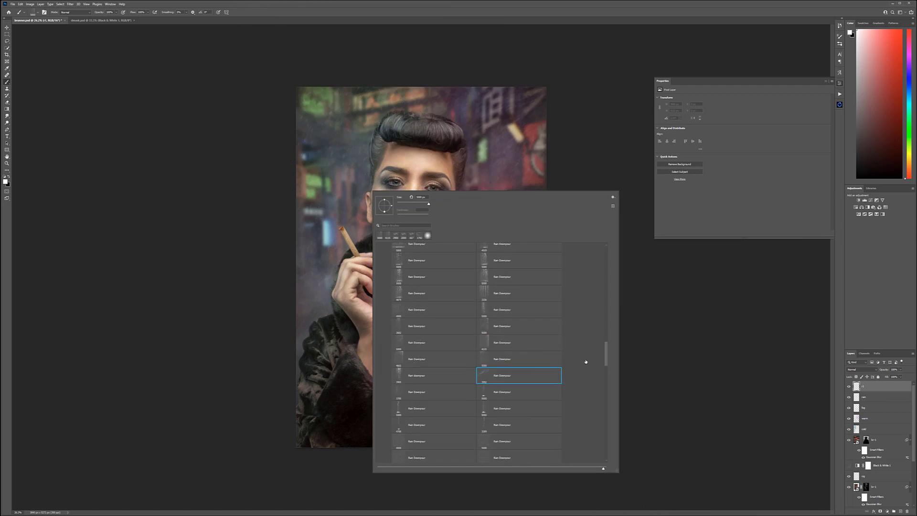
left_click_drag(606, 352, 607, 388)
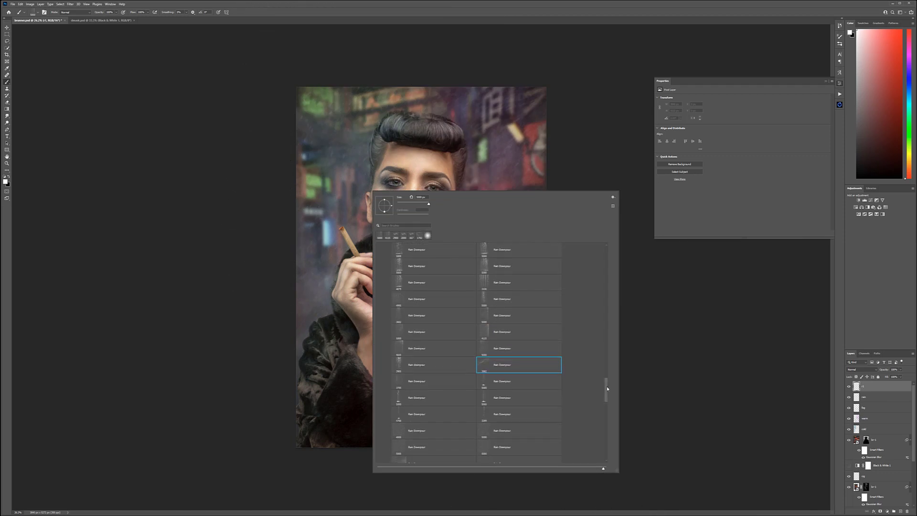
scroll(575, 362, "up", 5)
scroll(573, 360, "up", 2)
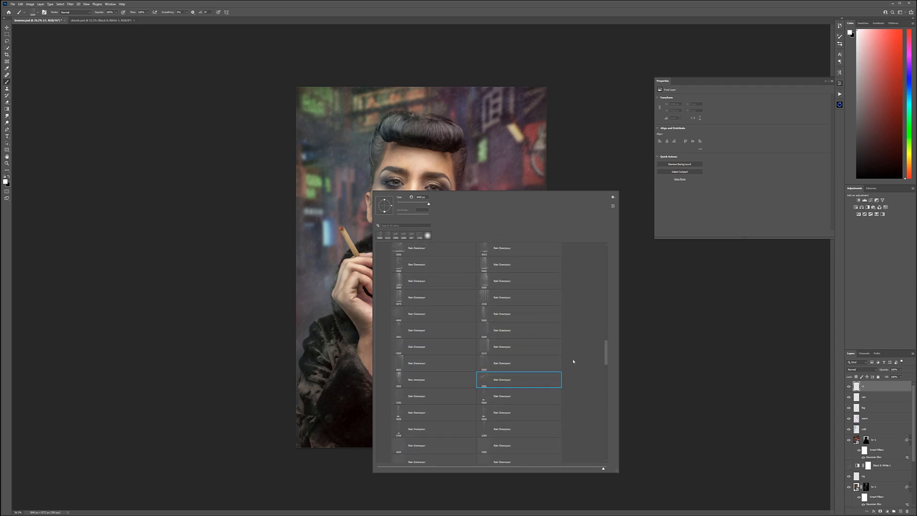
scroll(573, 361, "down", 2)
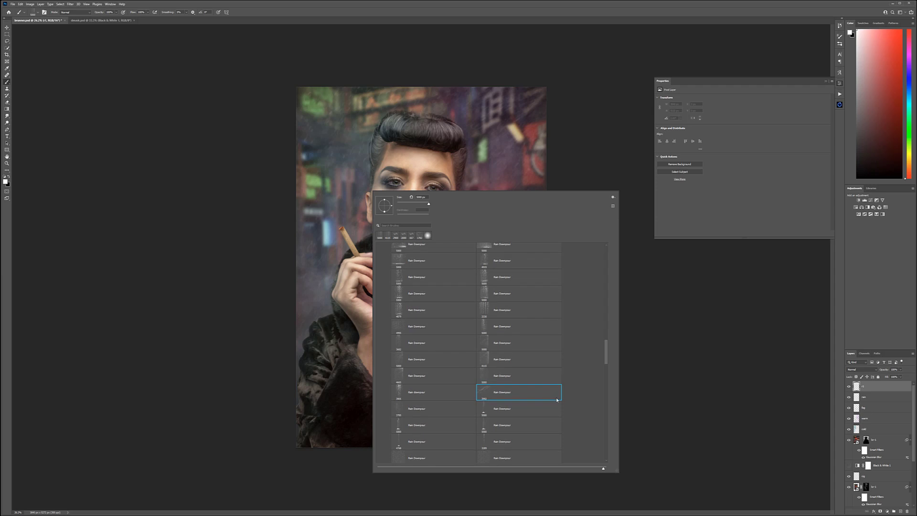
left_click(607, 368)
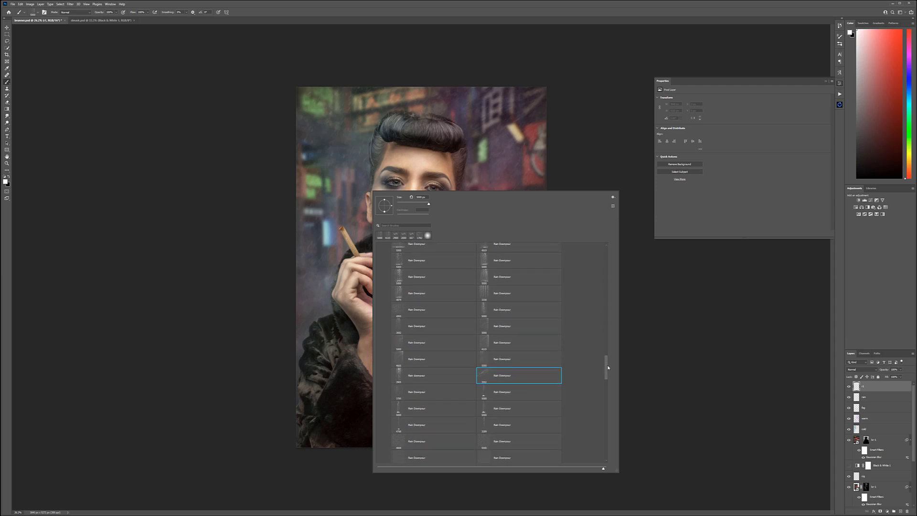
left_click(488, 349)
key("Return")
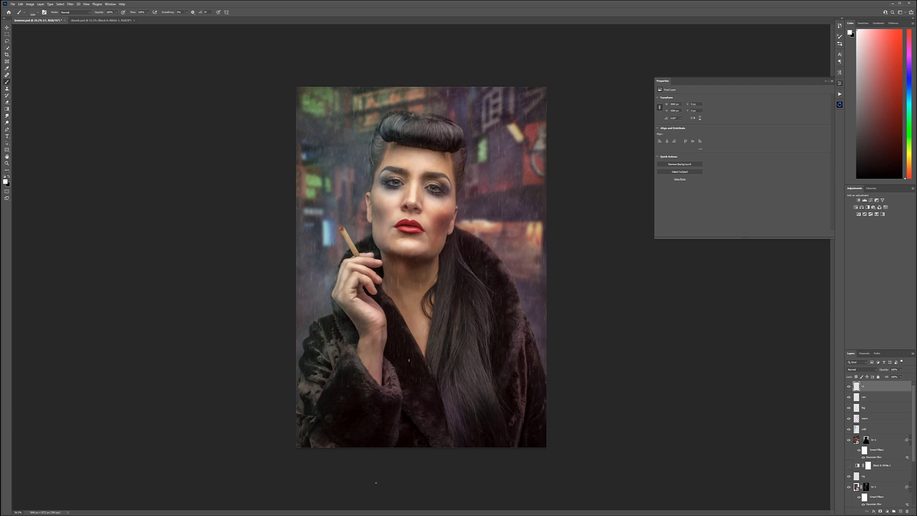
Step: Stretch the second rain layer down to the image's lower edge and set its blend mode to Soft Light
key("ctrl+t")
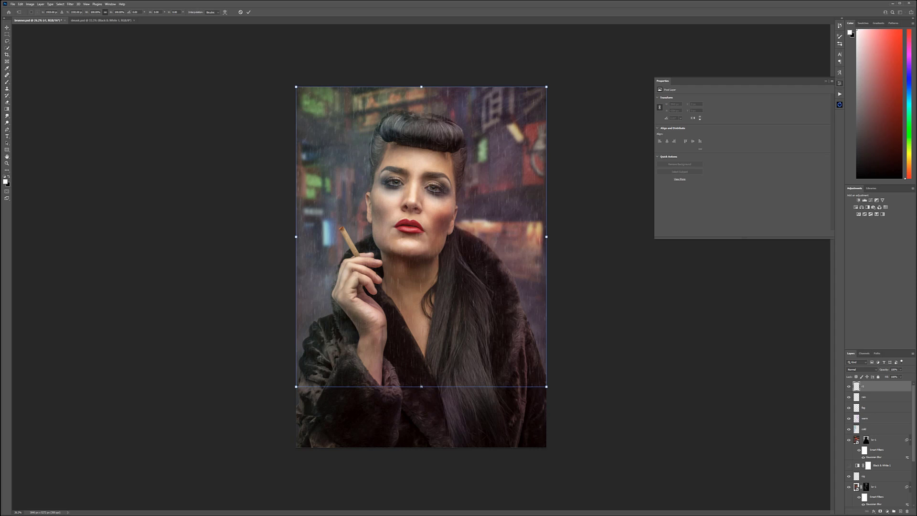
left_click_drag(421, 386, 421, 446)
key("Return")
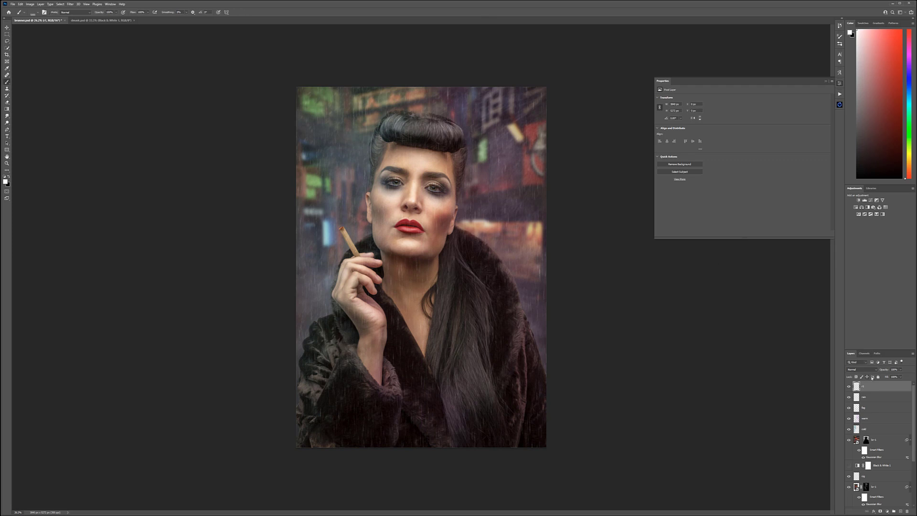
left_click(875, 372)
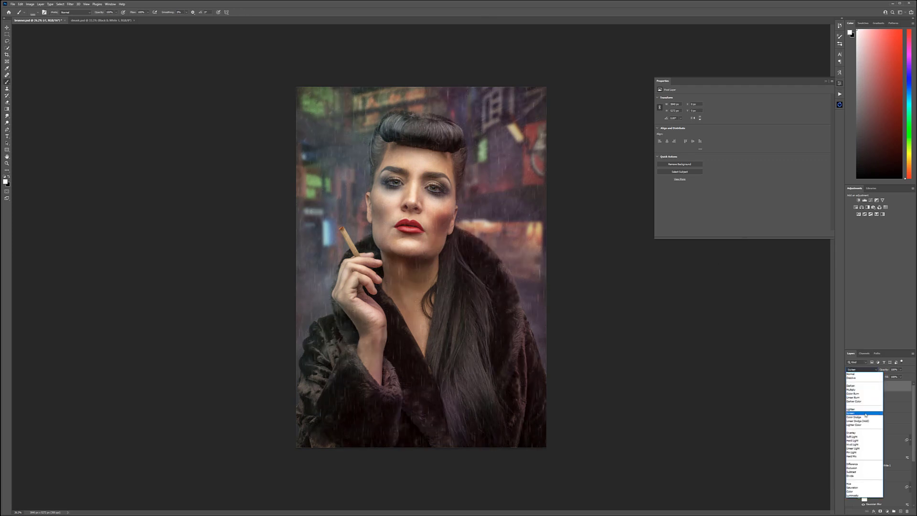
left_click(863, 437)
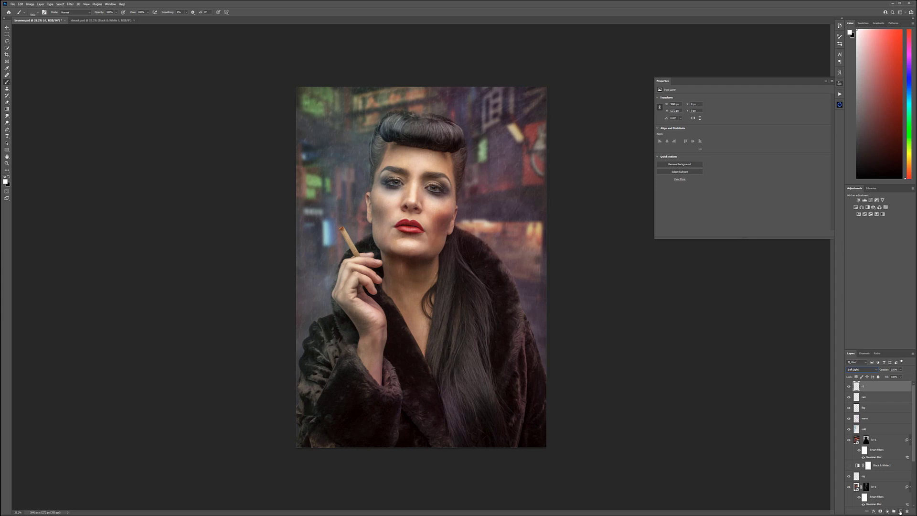
Step: Add a new top layer named smoke and select a wispy brush from the second smoke brush set
left_click(900, 511)
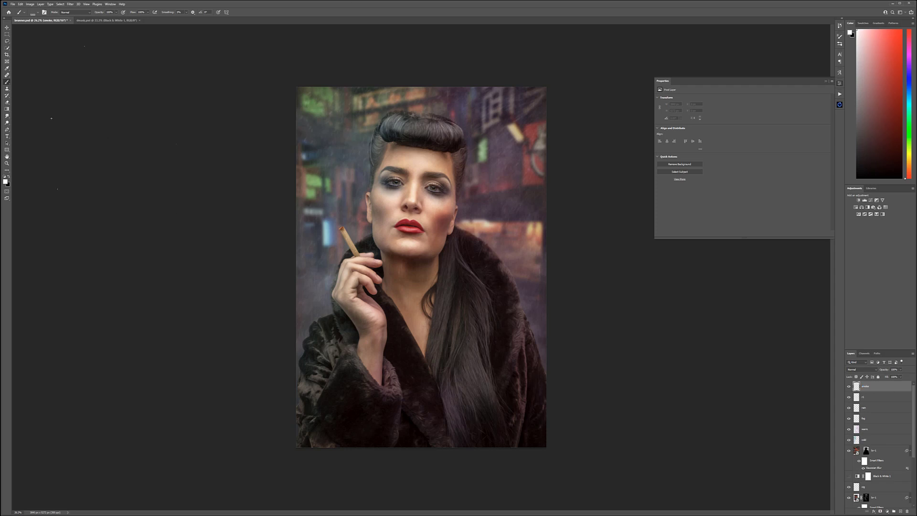
right_click(443, 328)
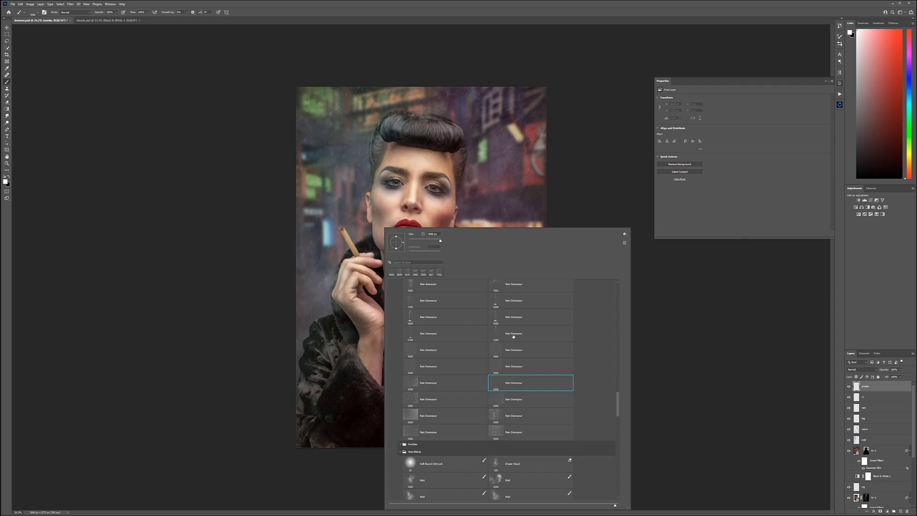
left_click_drag(617, 388, 618, 294)
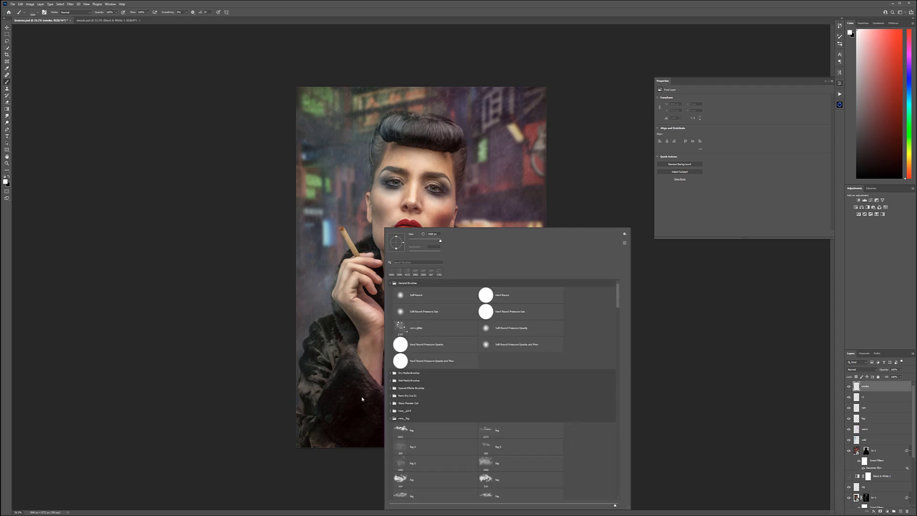
left_click(391, 419)
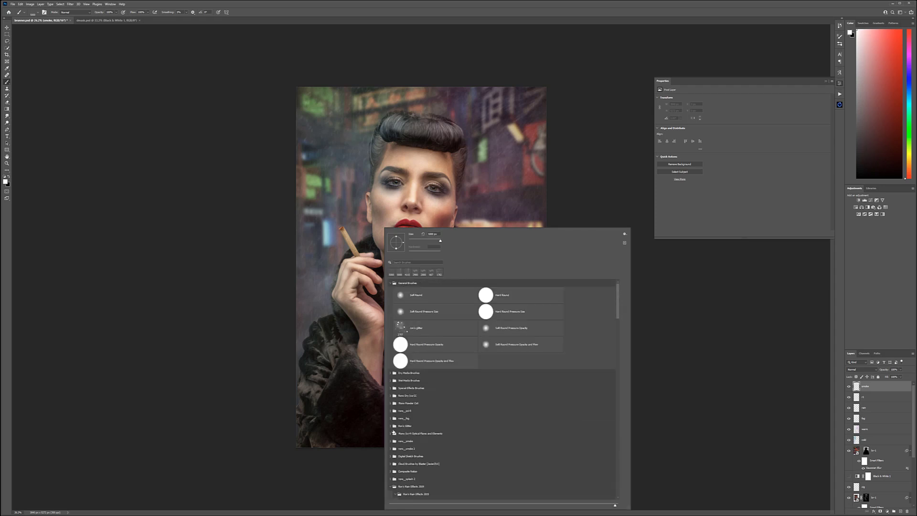
left_click(390, 486)
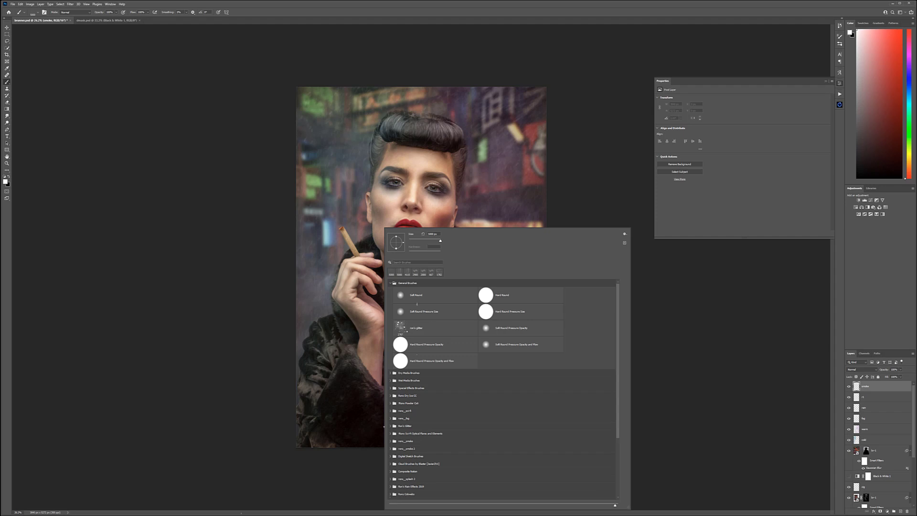
left_click(391, 448)
left_click_drag(618, 320, 615, 382)
scroll(620, 395, "down", 3)
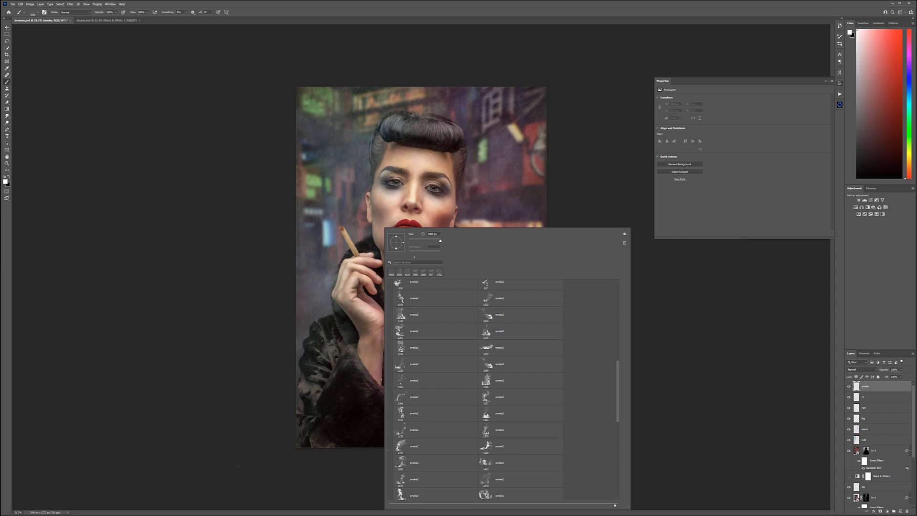
left_click(413, 380)
Step: Stamp white smoke rising from the cigarette tip, replacing the first stamp with a smaller one
left_click(343, 187)
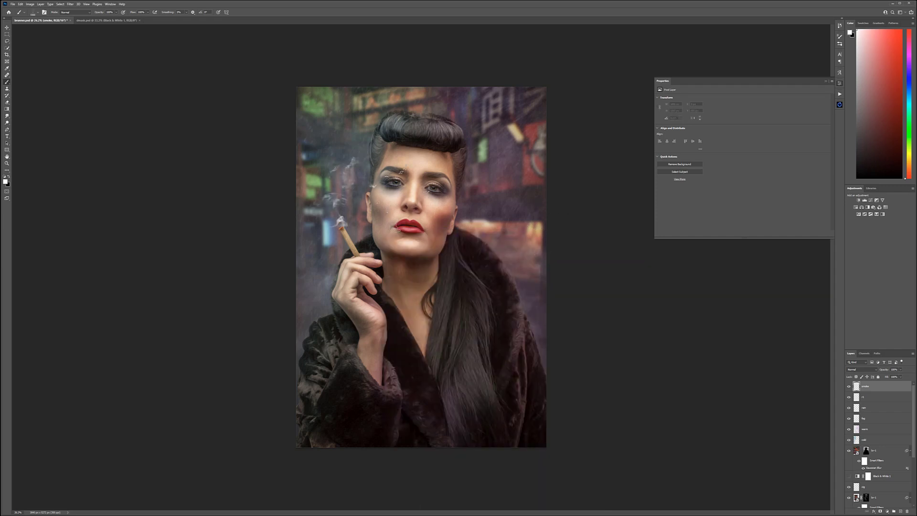
key("ctrl+z")
left_click(343, 204)
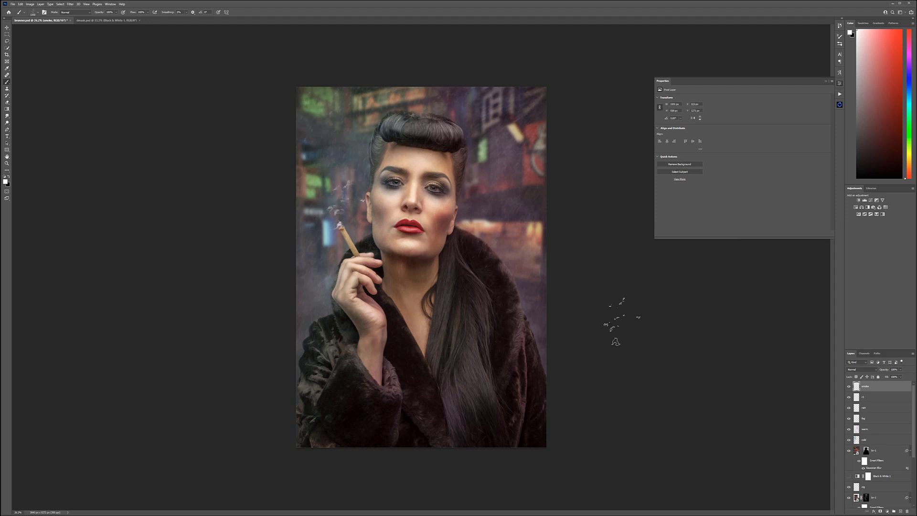
left_click(7, 27)
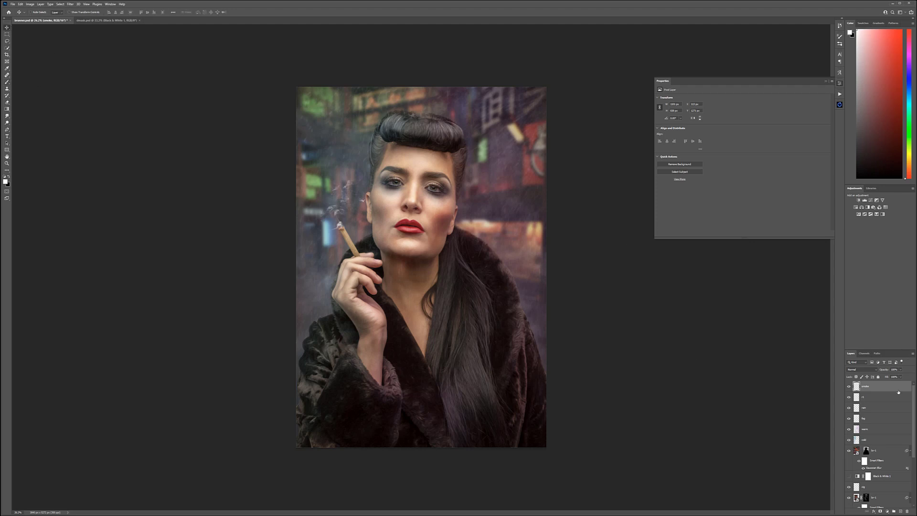
Step: Add a dodge-and-burn layer named db at the top, filled with 50% gray and set to Soft Light
left_click(902, 509)
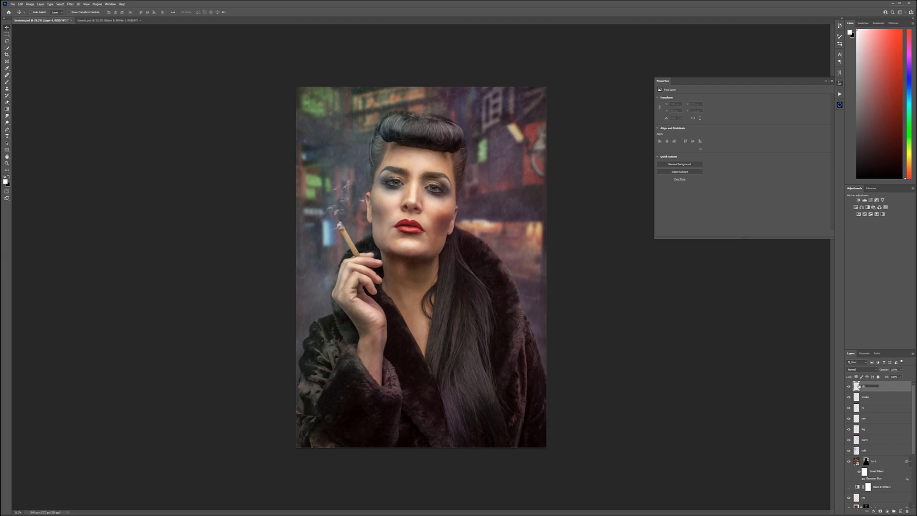
key("Return")
key("shift+F5")
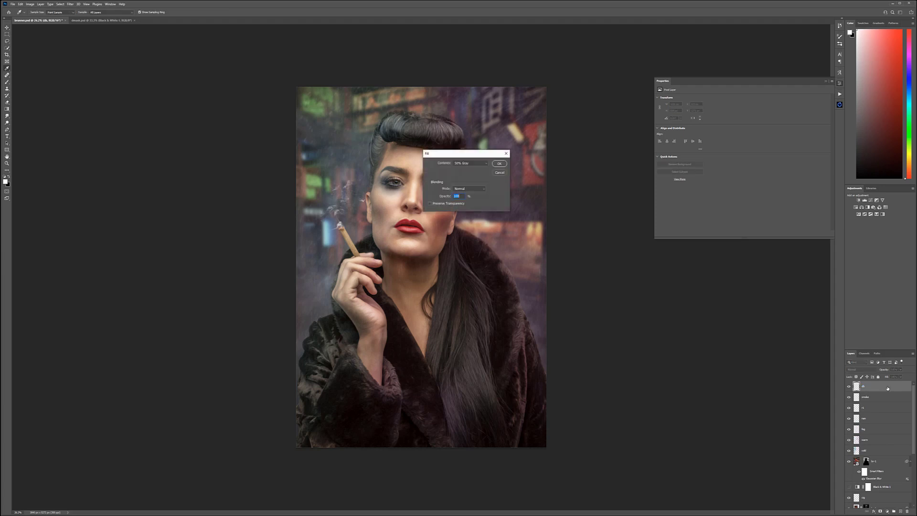
key("Return")
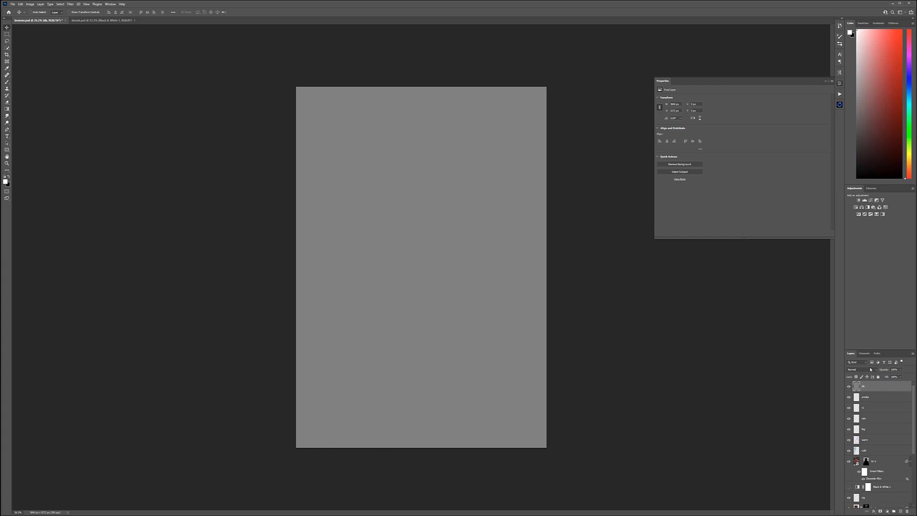
left_click(870, 369)
left_click(862, 440)
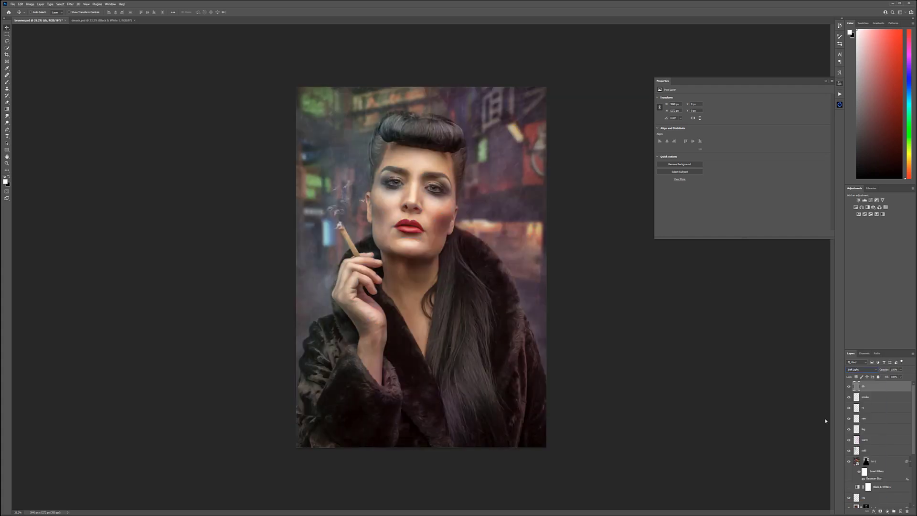
Step: Burn the image edges and the fur coat with a Soft Round black brush at 10% opacity
key("b")
right_click(457, 199)
left_click_drag(669, 335, 664, 243)
left_click(473, 246)
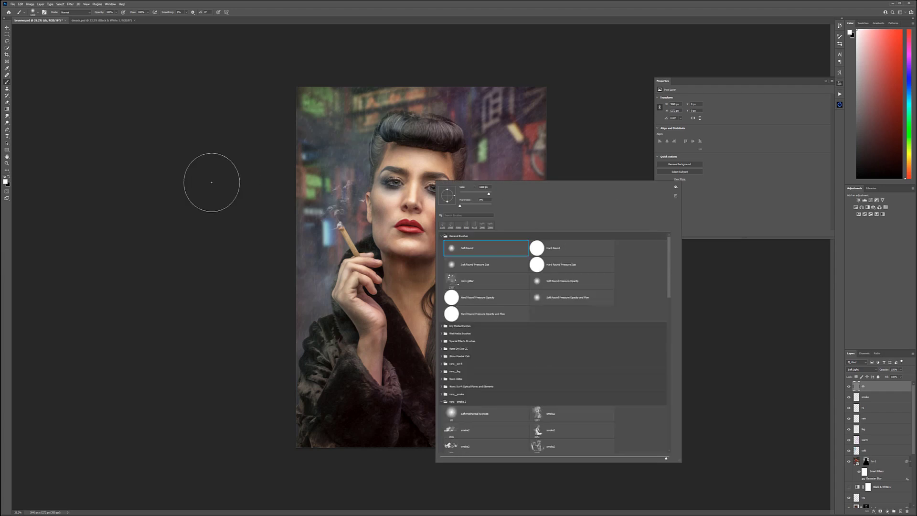
left_click(222, 172)
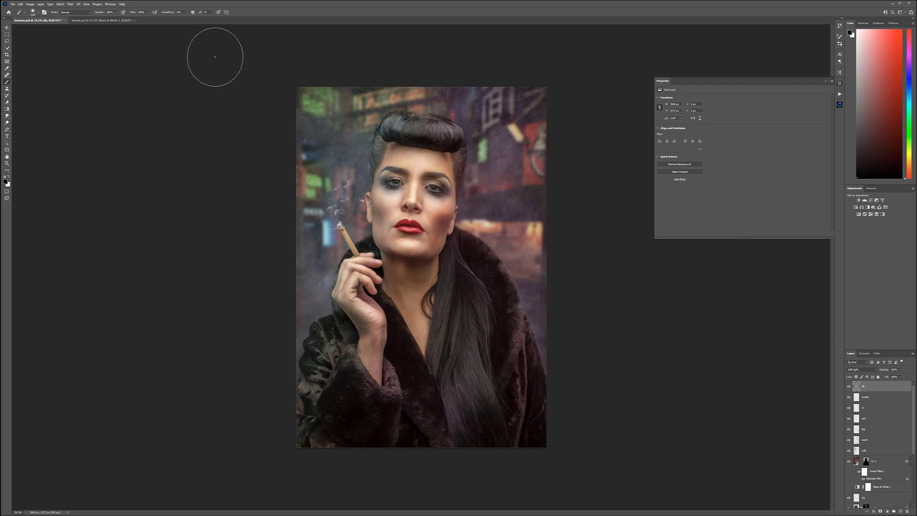
key("3")
key("1")
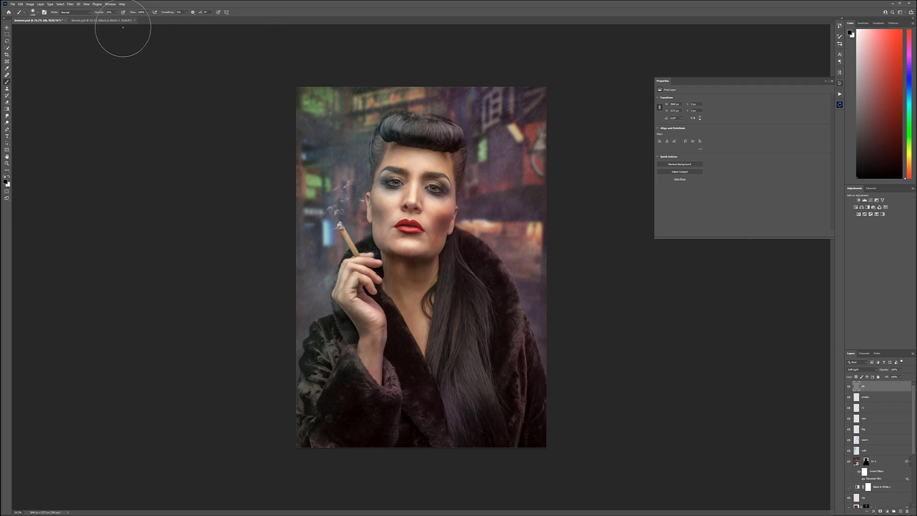
mouse_move(323, 72)
left_mouse_down()
mouse_move(292, 190)
mouse_move(365, 75)
mouse_move(291, 203)
mouse_move(291, 172)
mouse_move(301, 414)
mouse_move(303, 253)
mouse_move(364, 414)
mouse_move(300, 315)
mouse_move(307, 397)
mouse_move(411, 474)
mouse_move(298, 325)
mouse_move(477, 444)
mouse_move(573, 417)
mouse_move(309, 395)
mouse_move(369, 407)
mouse_move(579, 332)
mouse_move(413, 432)
mouse_move(234, 385)
mouse_move(415, 419)
mouse_move(529, 272)
mouse_move(491, 333)
mouse_move(383, 359)
mouse_move(440, 318)
mouse_move(446, 267)
mouse_move(399, 349)
mouse_move(399, 374)
mouse_move(417, 289)
mouse_move(388, 430)
mouse_move(460, 300)
mouse_move(438, 401)
mouse_move(476, 254)
mouse_move(517, 406)
mouse_move(532, 197)
mouse_move(499, 424)
mouse_move(508, 297)
mouse_move(545, 99)
mouse_move(540, 63)
mouse_move(540, 337)
mouse_move(467, 79)
mouse_move(524, 260)
mouse_move(402, 91)
mouse_move(531, 89)
mouse_move(262, 113)
mouse_move(247, 130)
mouse_move(488, 58)
mouse_move(375, 96)
mouse_move(287, 171)
mouse_move(501, 88)
mouse_move(410, 110)
mouse_move(483, 119)
mouse_move(415, 99)
mouse_move(540, 196)
mouse_move(482, 106)
mouse_move(494, 209)
mouse_move(487, 339)
mouse_move(444, 172)
mouse_move(416, 273)
mouse_move(470, 130)
mouse_move(509, 71)
mouse_move(471, 325)
mouse_move(435, 60)
mouse_move(530, 131)
mouse_move(549, 228)
mouse_move(464, 100)
mouse_move(514, 331)
mouse_move(435, 152)
mouse_move(349, 179)
mouse_move(326, 317)
mouse_move(390, 112)
mouse_move(383, 282)
mouse_move(432, 347)
mouse_move(396, 388)
mouse_move(316, 309)
mouse_move(364, 357)
mouse_move(378, 399)
mouse_move(296, 289)
mouse_move(306, 361)
left_mouse_up()
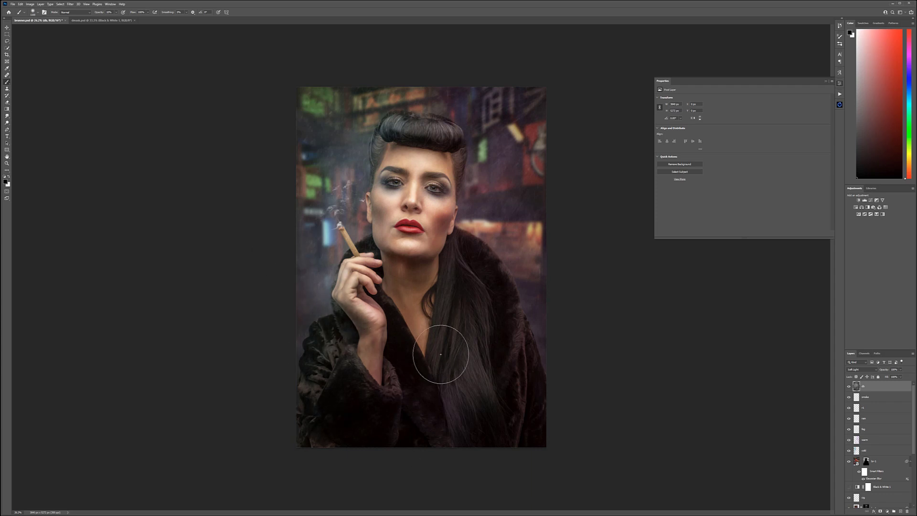
Step: Alternate white and black strokes to dodge the background lights, face and hair and burn the coat and image edges
key("x")
mouse_move(482, 214)
left_mouse_down()
mouse_move(501, 215)
mouse_move(478, 224)
mouse_move(510, 134)
left_mouse_up()
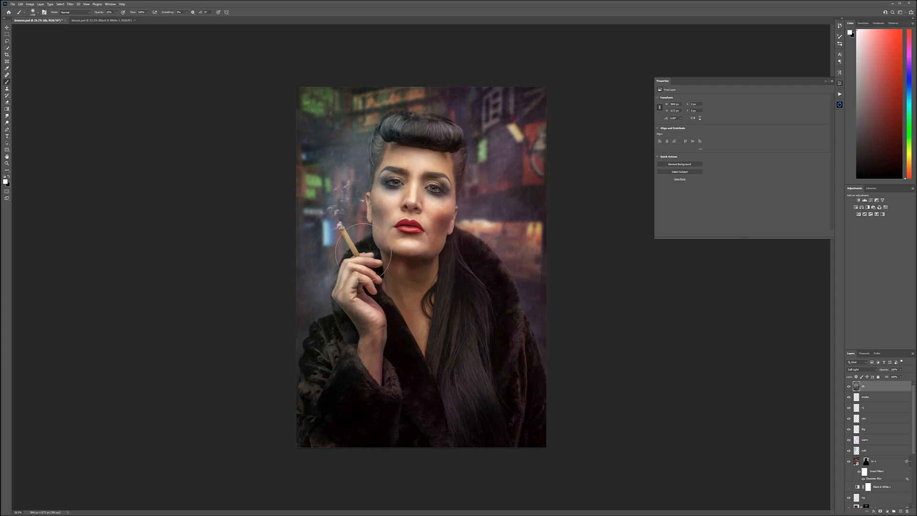
key("x")
mouse_move(319, 327)
left_mouse_down()
mouse_move(306, 354)
mouse_move(309, 402)
mouse_move(320, 404)
mouse_move(330, 438)
left_mouse_up()
key("x")
left_click_drag(368, 207, 380, 218)
key("x")
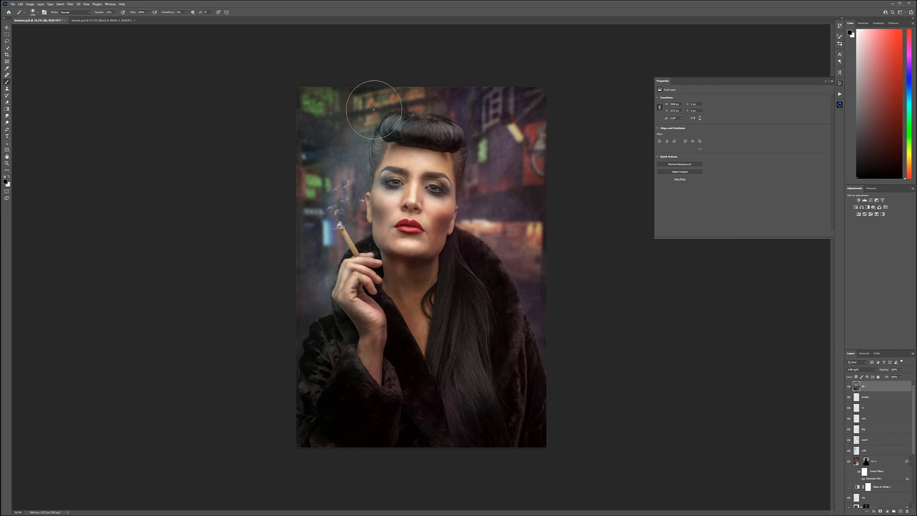
key("x")
key("x")
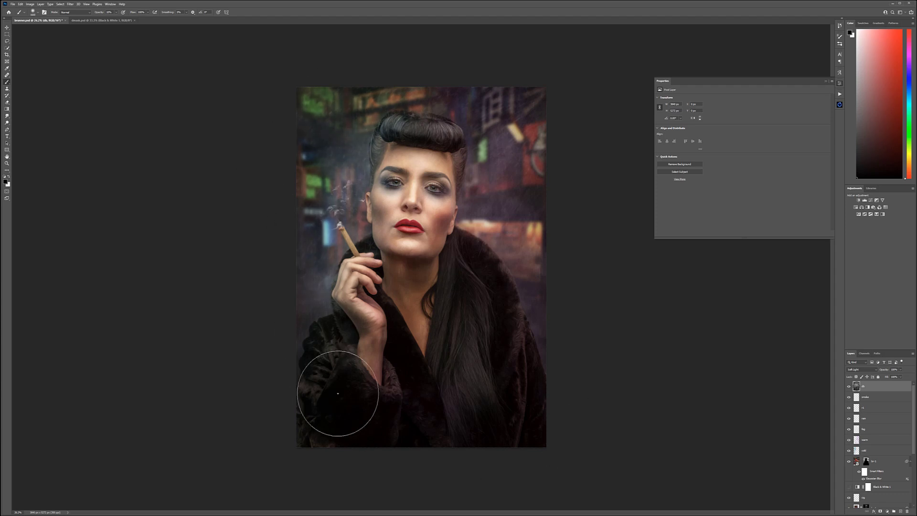
key("x")
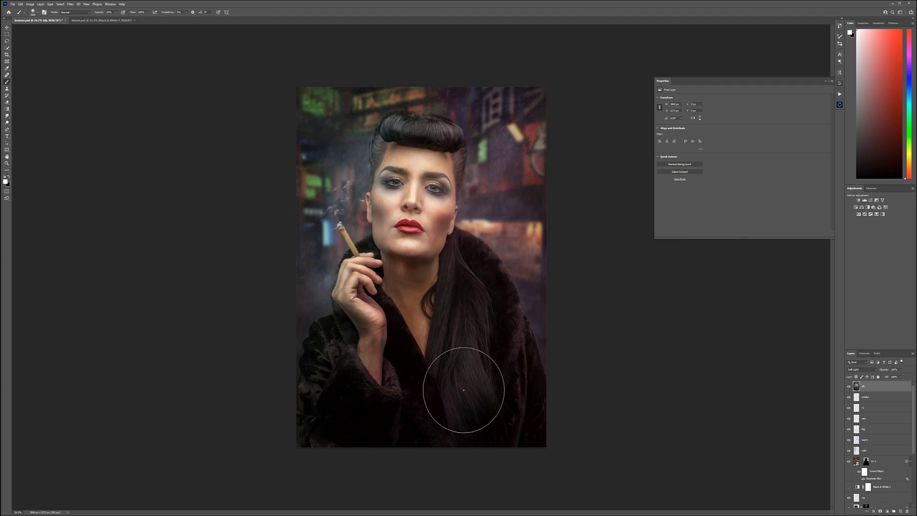
Step: Compare the image with and without the dodge-and-burn layer, and burn the coat sleeve beside the raised hand further
left_click(849, 386)
left_click(849, 386)
key("x")
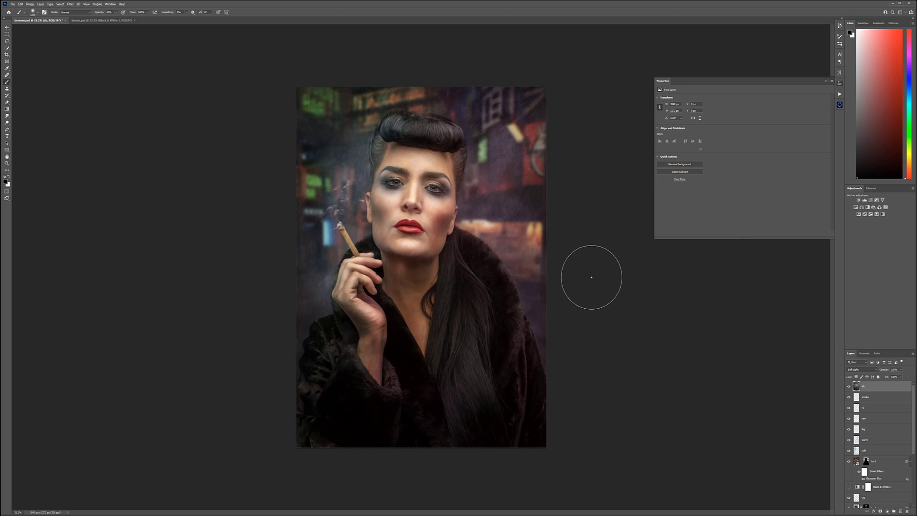
mouse_move(355, 403)
left_mouse_down()
mouse_move(336, 353)
mouse_move(358, 431)
mouse_move(327, 336)
mouse_move(356, 353)
mouse_move(358, 324)
mouse_move(356, 356)
mouse_move(337, 363)
mouse_move(308, 405)
mouse_move(307, 382)
left_mouse_up()
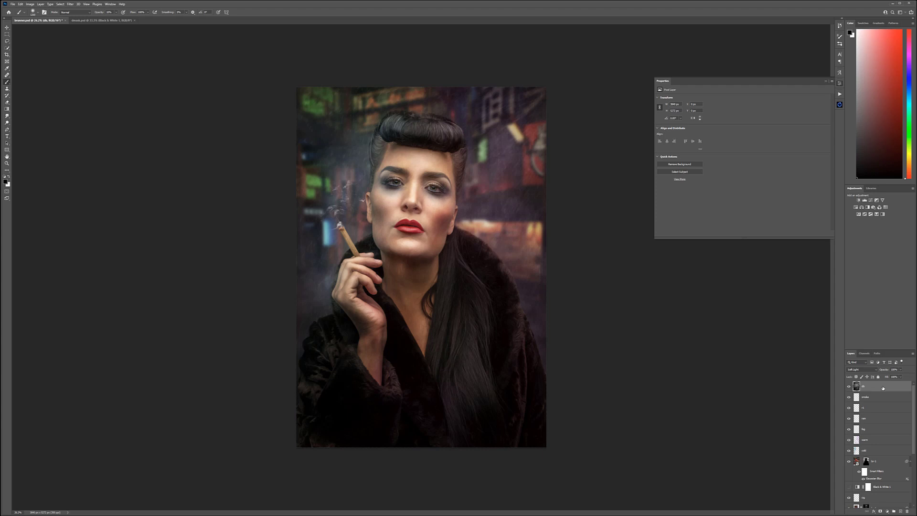
Step: Stamp the visible layers into a top layer named glow, soften it with Gaussian Blur and set it to Screen
key("ctrl+shift+alt+e")
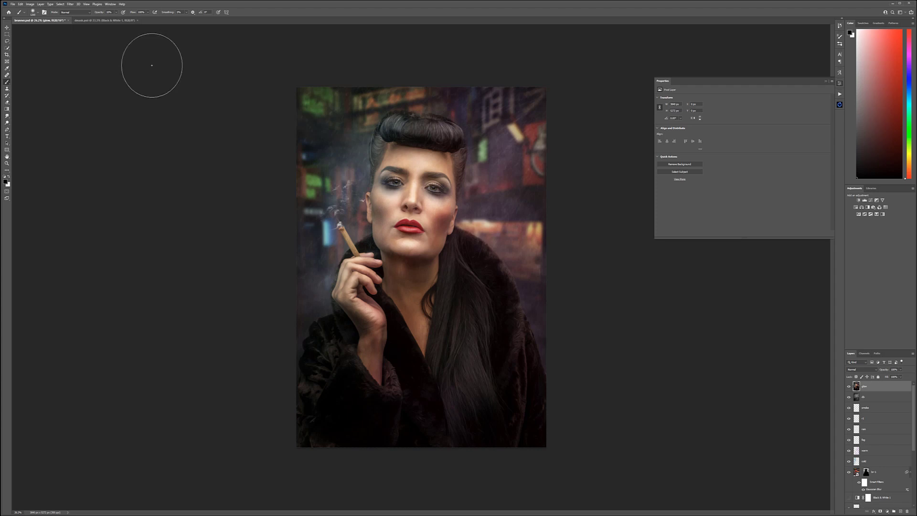
left_click(70, 5)
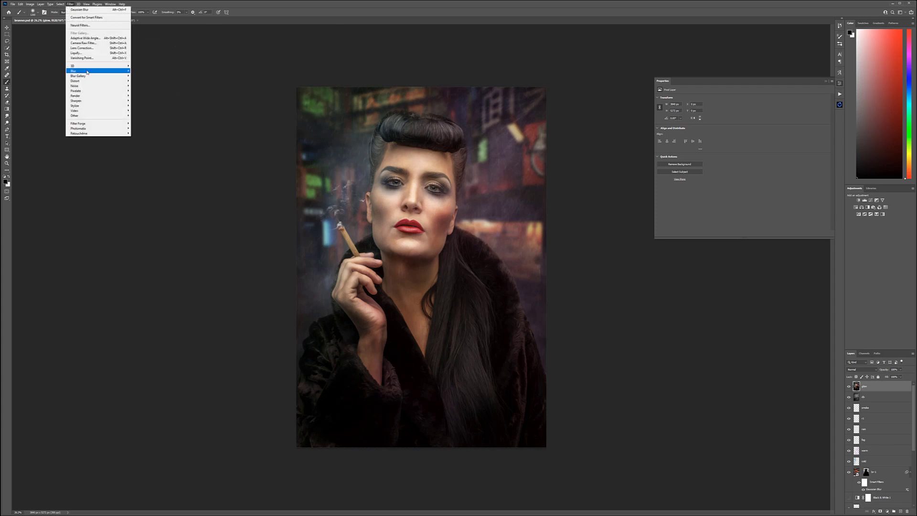
mouse_move(114, 71)
left_click(150, 91)
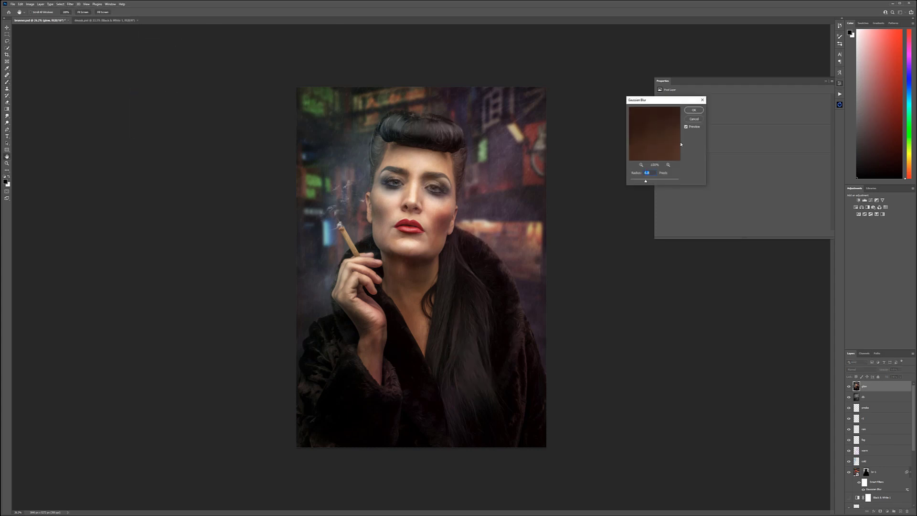
left_click_drag(652, 181, 652, 182)
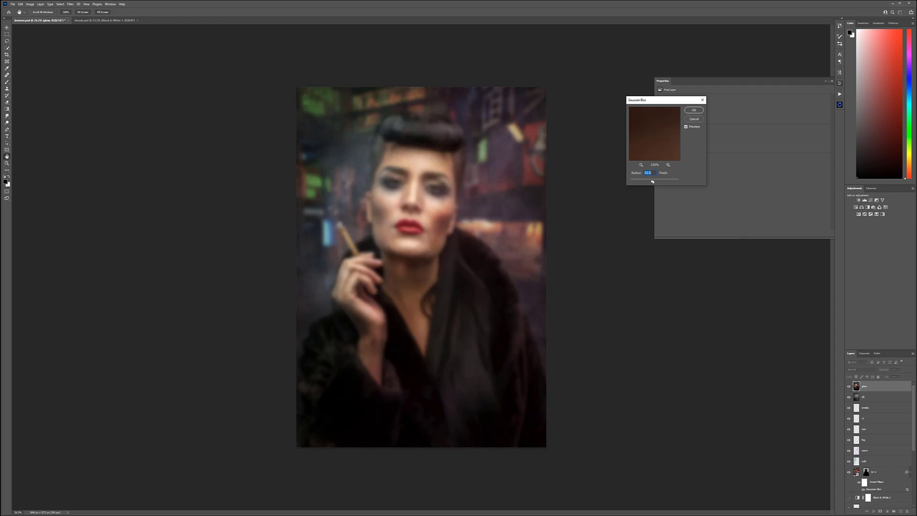
left_click(698, 108)
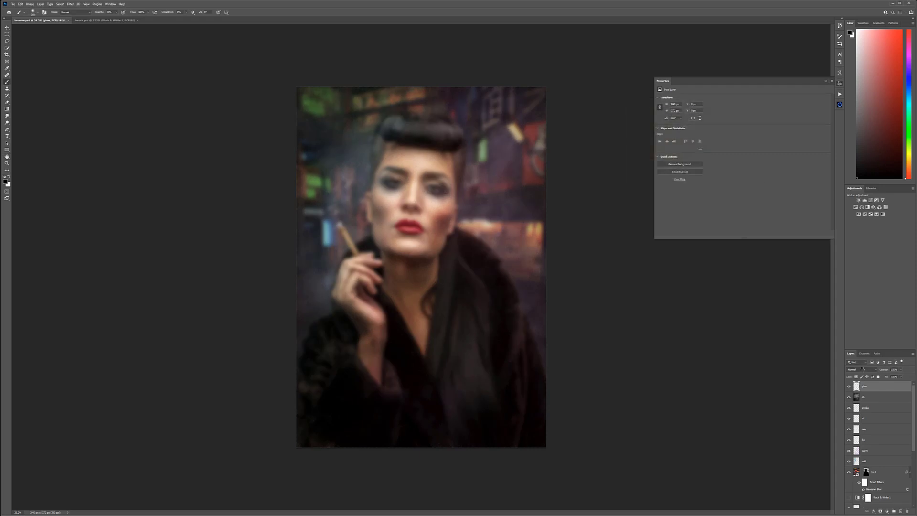
left_click(859, 369)
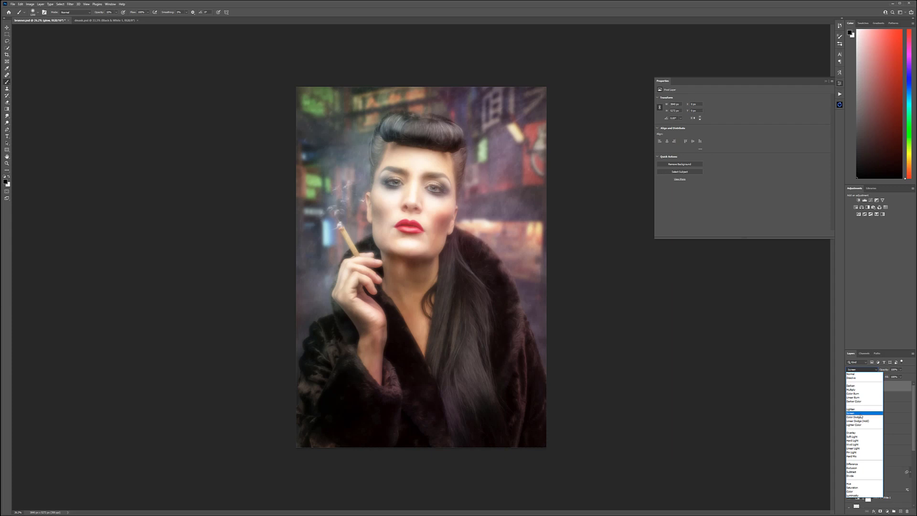
left_click(861, 414)
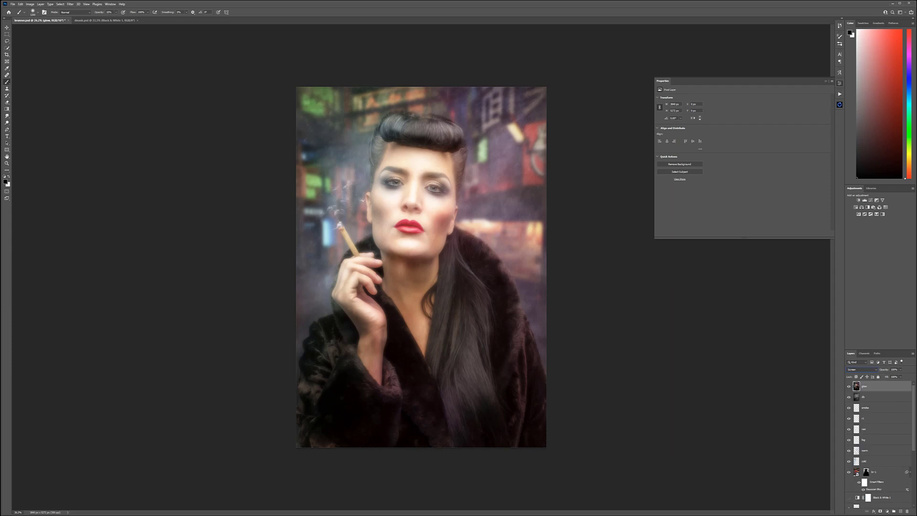
Step: Try revealing the glow on the face by painting white on a black layer mask, and delete the glow layer
left_click(880, 510, "alt")
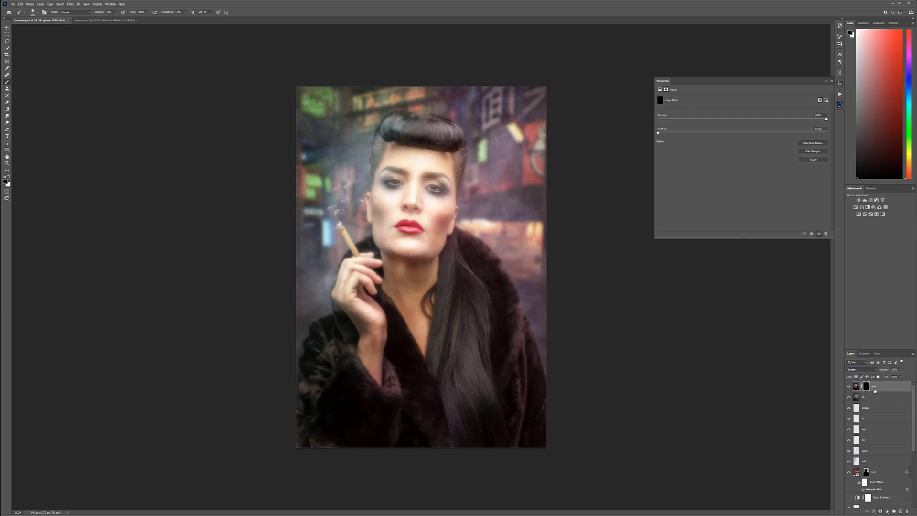
key("x")
key("bracketleft")
key("bracketleft")
key("bracketleft")
key("bracketleft")
key("bracketleft")
key("bracketleft")
key("bracketleft")
left_click_drag(411, 194, 428, 202)
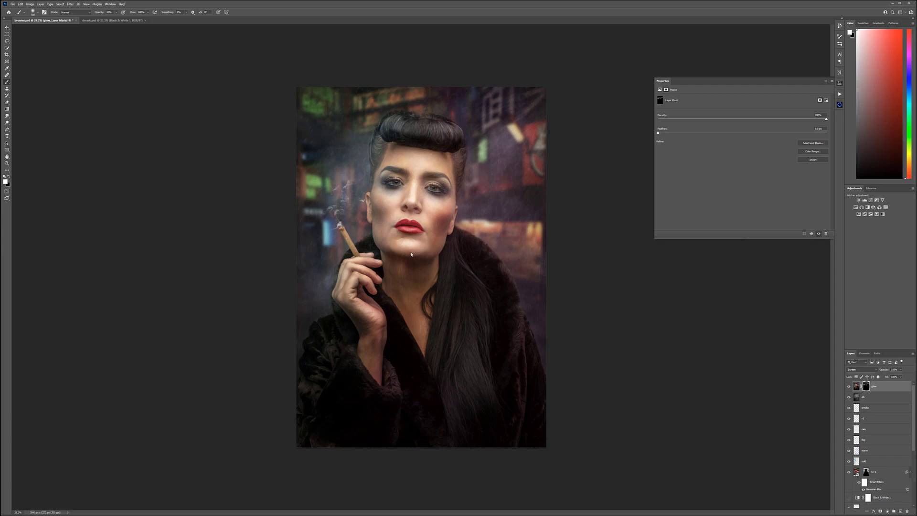
key("Delete")
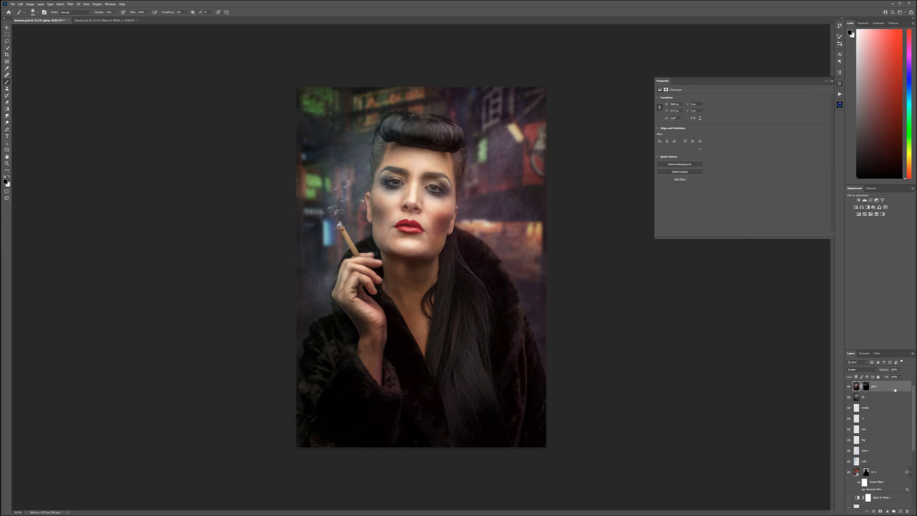
Step: Launch the element generator of the effects plugin for the portrait
left_click(840, 104)
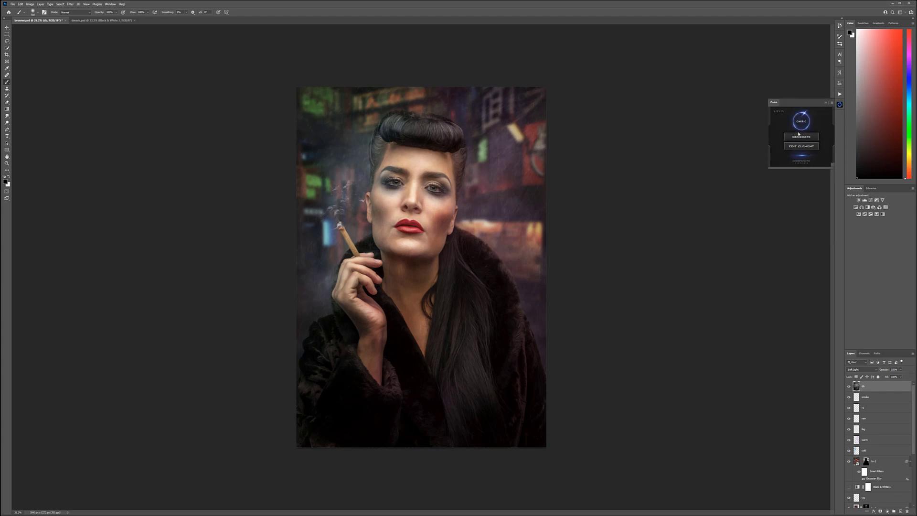
left_click(801, 138)
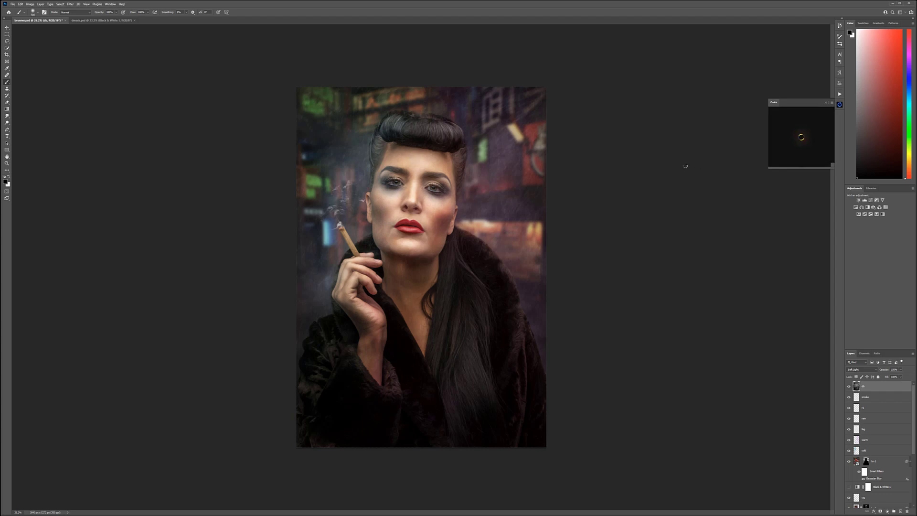
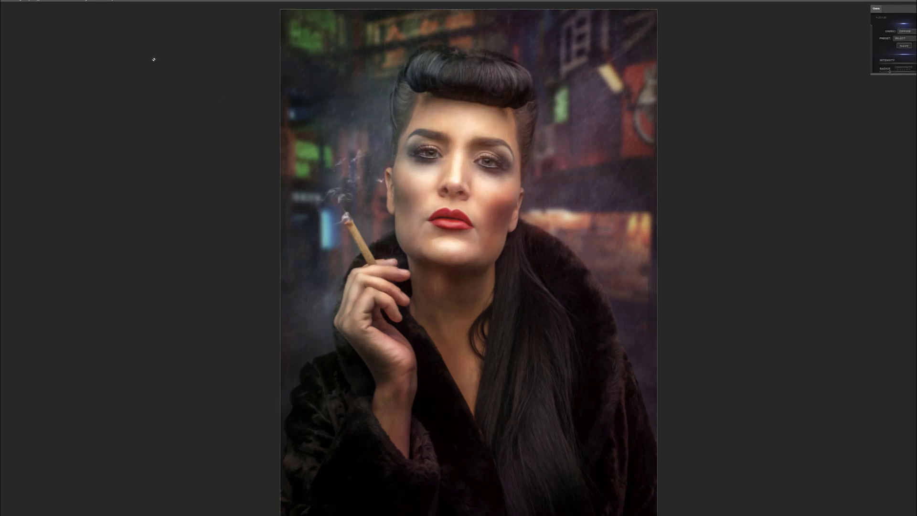
Step: Change the screen mode to Standard Screen Mode
left_click(74, 1)
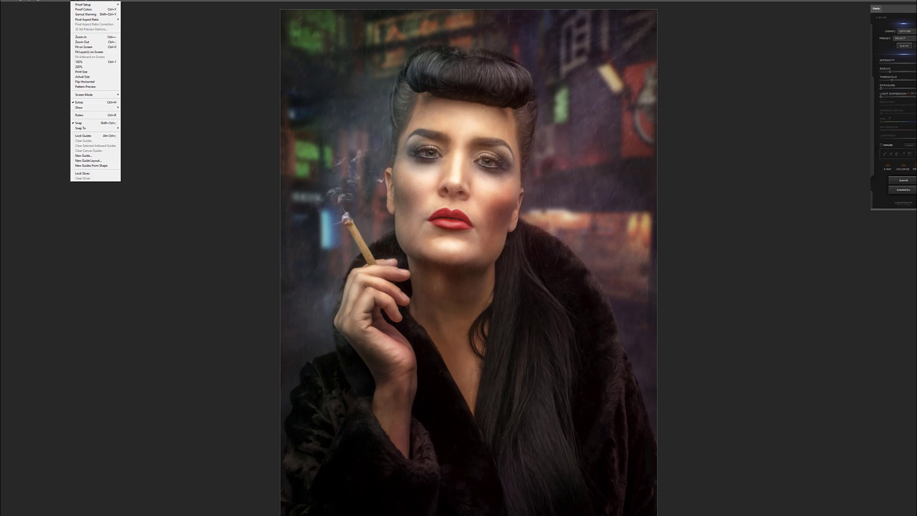
mouse_move(108, 93)
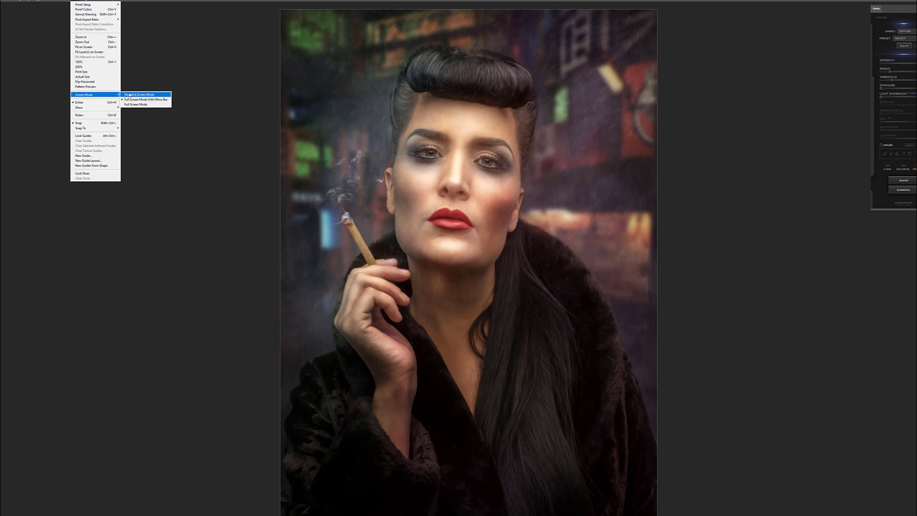
left_click(143, 94)
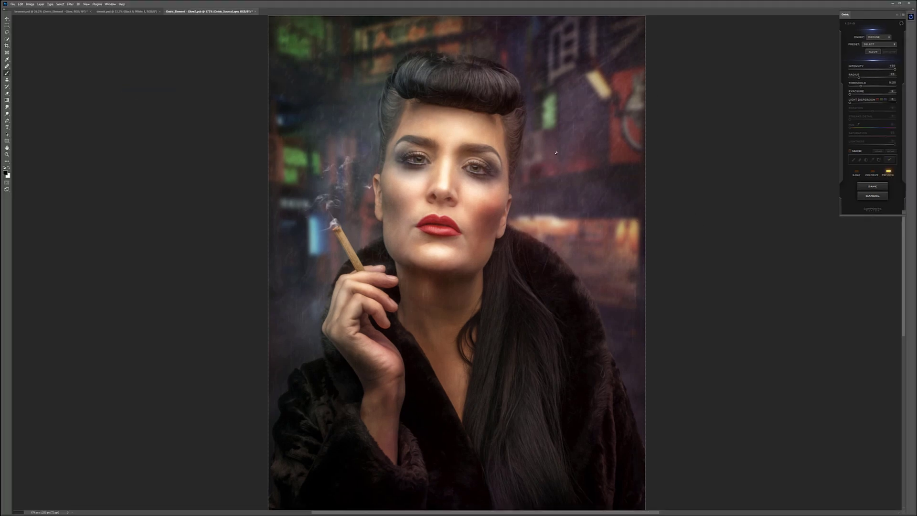
Step: Show the glow in X-ray view and raise its threshold until the neon lights in the background are included
left_click(857, 173)
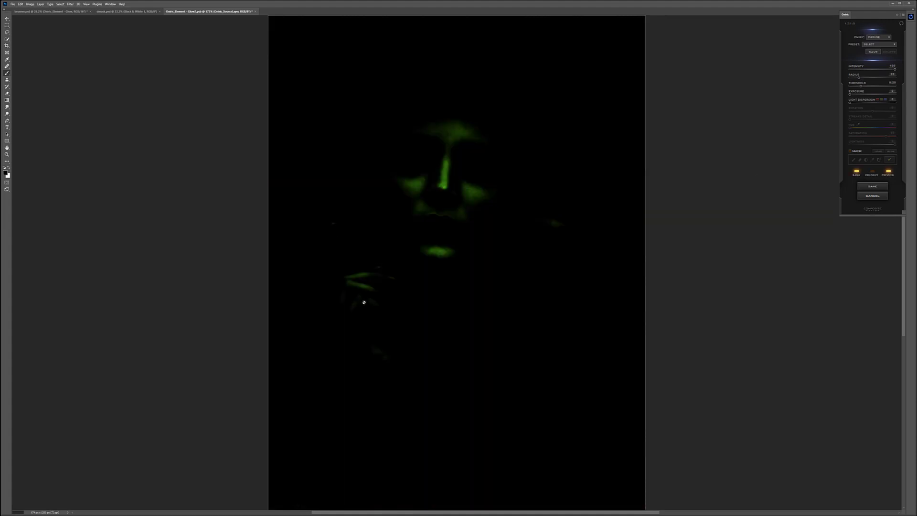
left_click_drag(867, 87, 882, 88)
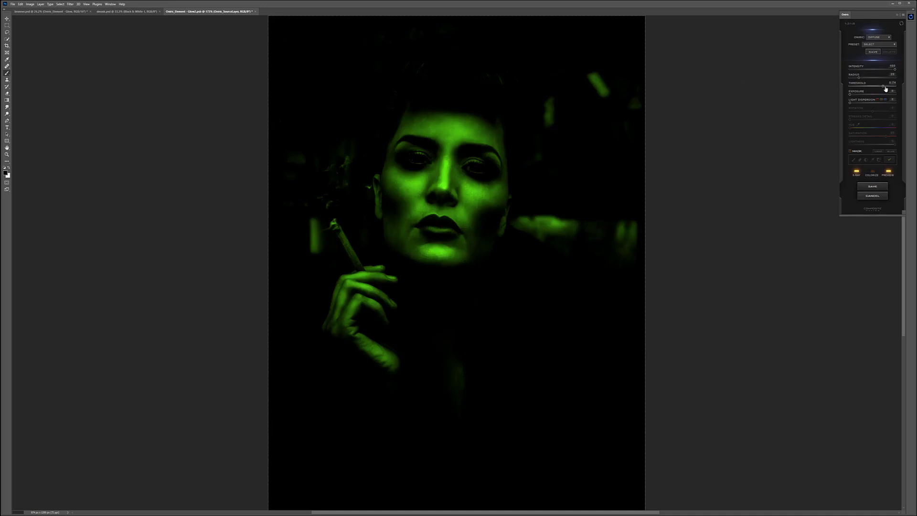
left_click_drag(885, 88, 888, 88)
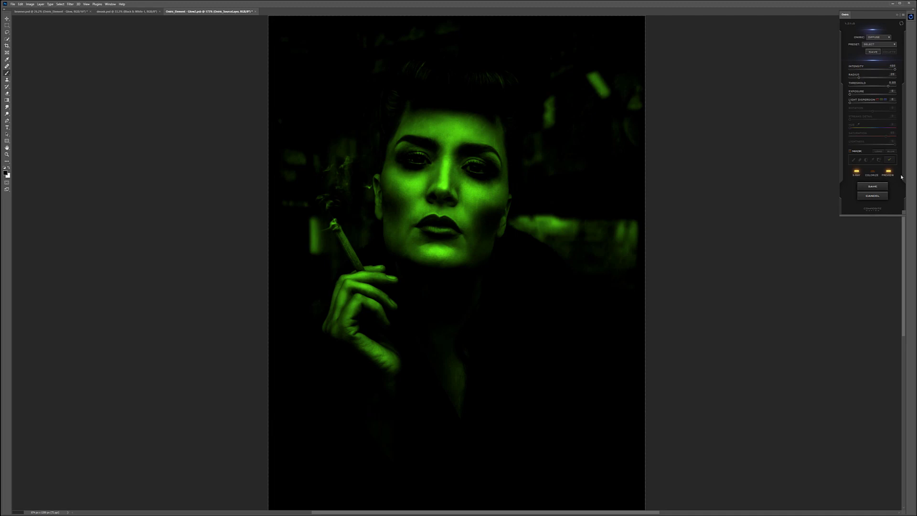
Step: Mask the glow to the background by painting the street around the woman, and apply the mask
left_click(851, 151)
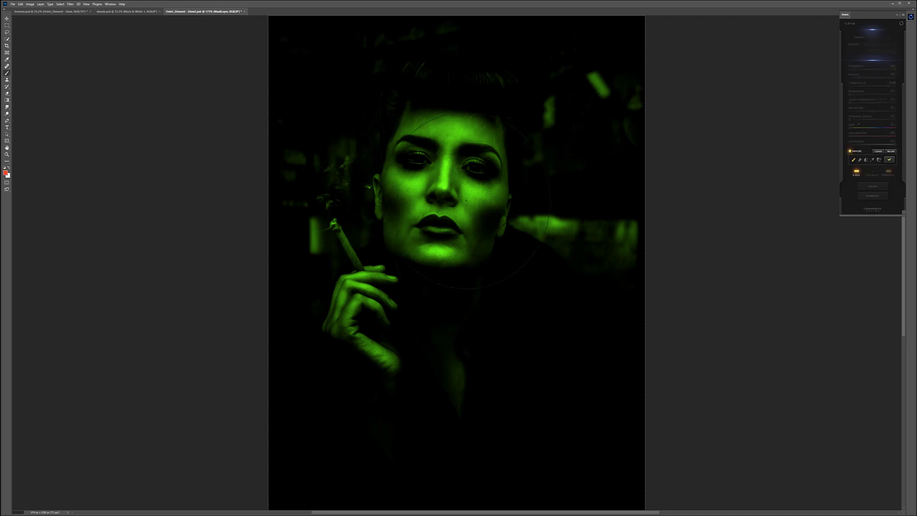
mouse_move(302, 233)
left_mouse_down()
mouse_move(274, 178)
mouse_move(317, 158)
mouse_move(345, 183)
mouse_move(369, 25)
mouse_move(487, 22)
mouse_move(300, 26)
mouse_move(282, 98)
mouse_move(410, 4)
mouse_move(578, 26)
mouse_move(537, 219)
mouse_move(586, 242)
mouse_move(598, 230)
mouse_move(610, 167)
mouse_move(597, 157)
mouse_move(619, 67)
mouse_move(637, 82)
mouse_move(619, 35)
mouse_move(600, 51)
mouse_move(601, 178)
mouse_move(563, 201)
mouse_move(552, 221)
mouse_move(636, 272)
mouse_move(699, 288)
left_mouse_up()
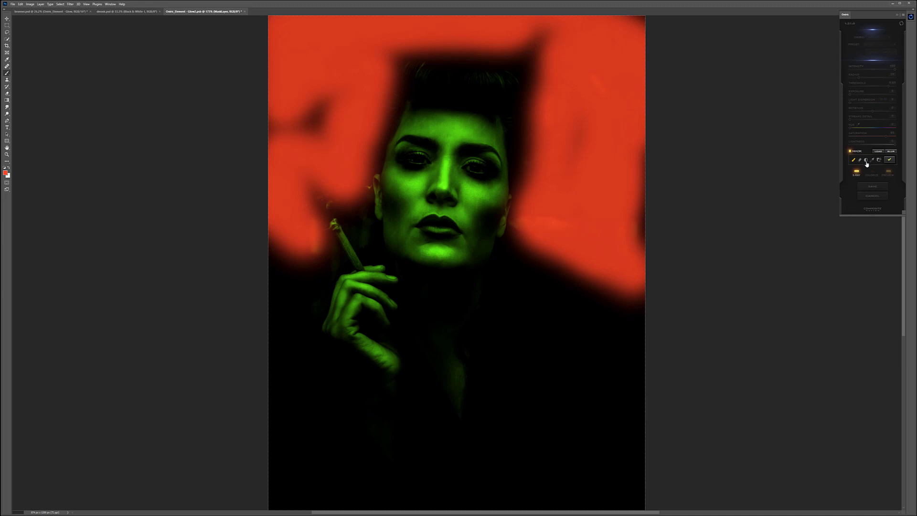
left_click(889, 160)
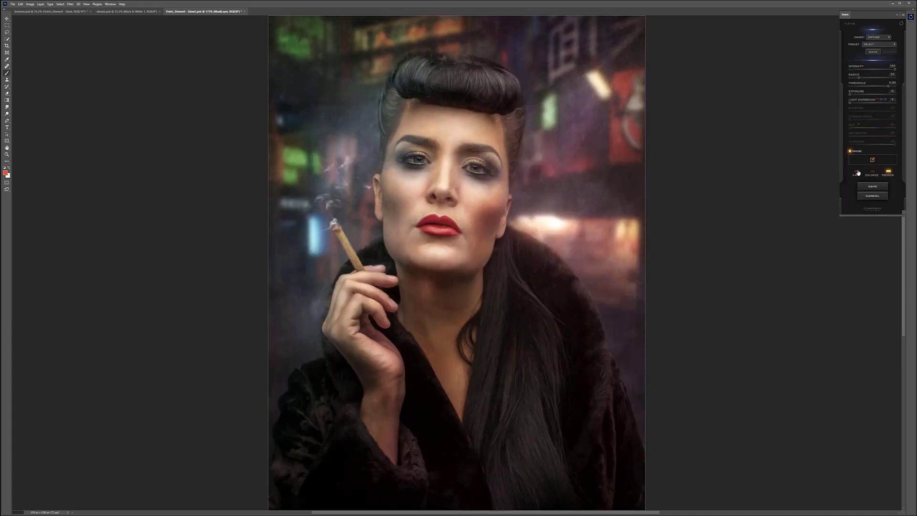
Step: Check the masked background glow in X-ray view and compare the image with and without the effect preview
left_click(856, 172)
left_click(857, 172)
left_click(889, 174)
left_click(889, 174)
left_click(889, 174)
left_click(889, 174)
Step: Try a stronger exposure for the background glow, return it to 0, and save the element as glow back
left_click_drag(850, 94, 860, 96)
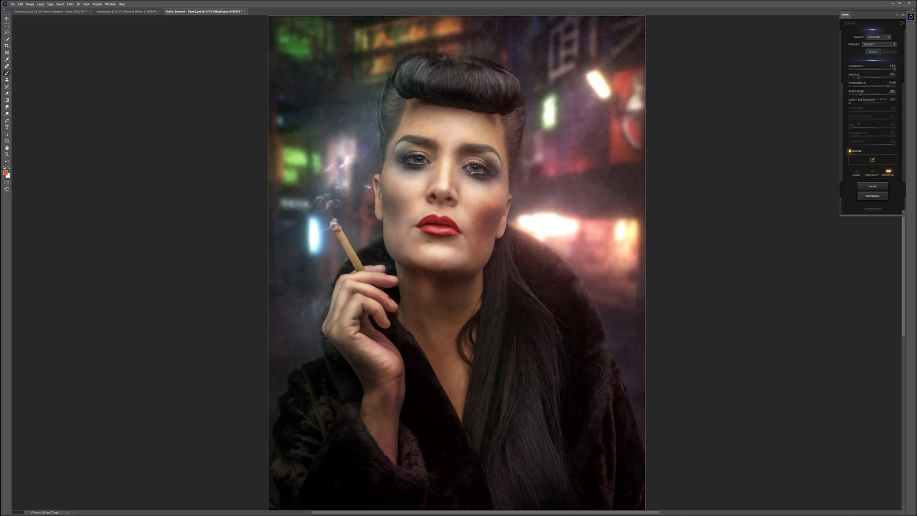
left_click_drag(860, 94, 827, 94)
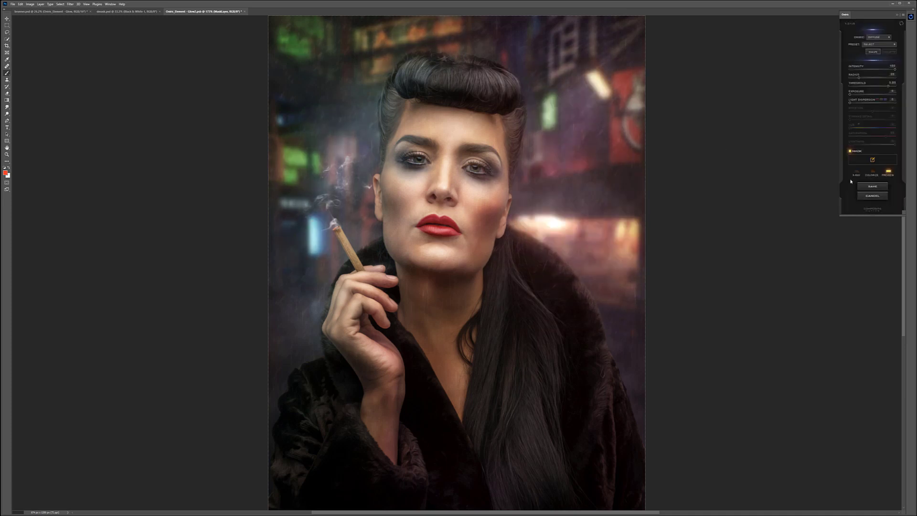
left_click(873, 186)
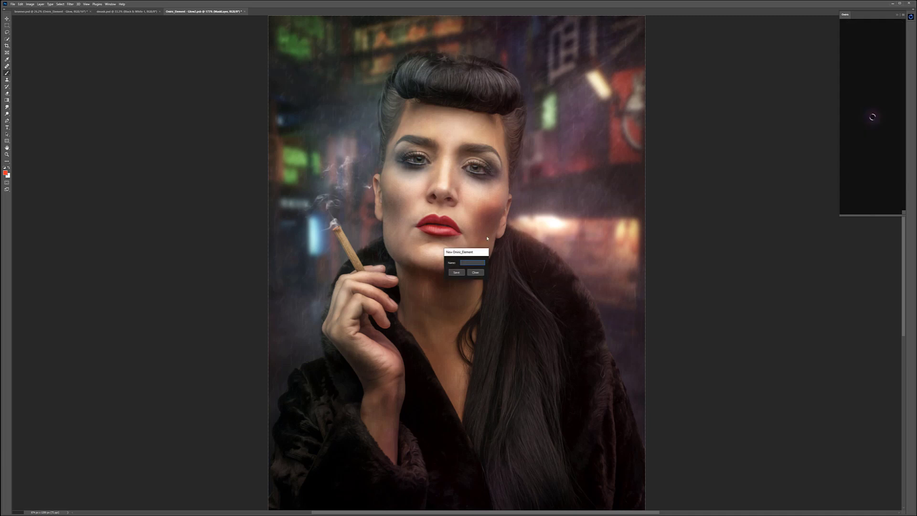
type("glow")
key("Return")
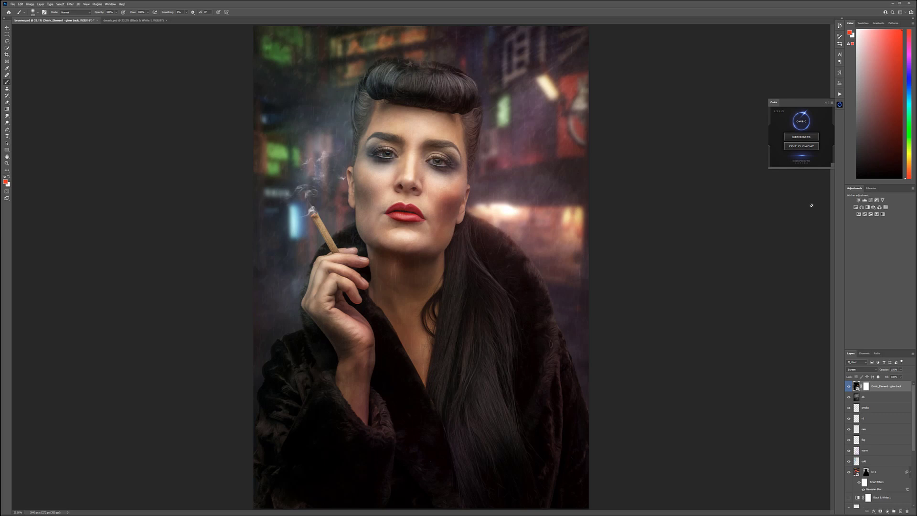
Step: Generate a second glow element and mask it to the face and the raised hand using X-ray view
left_click(801, 145)
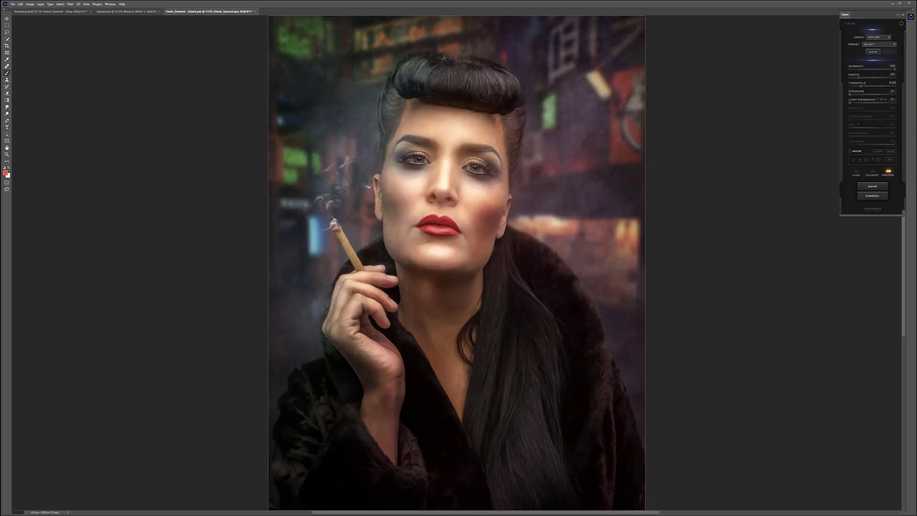
left_click(857, 172)
left_click(849, 151)
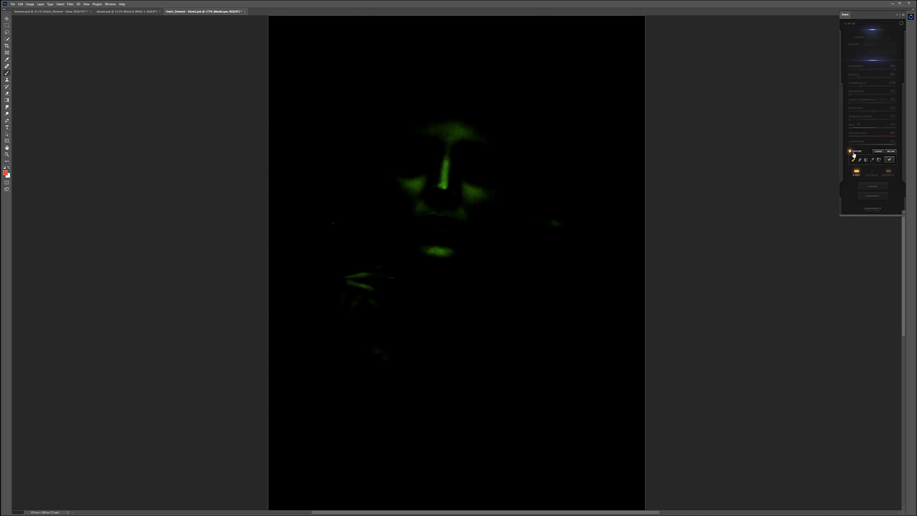
mouse_move(446, 170)
left_mouse_down()
mouse_move(425, 211)
mouse_move(450, 173)
mouse_move(480, 206)
left_mouse_up()
mouse_move(377, 315)
left_mouse_down()
mouse_move(394, 324)
mouse_move(410, 313)
left_mouse_up()
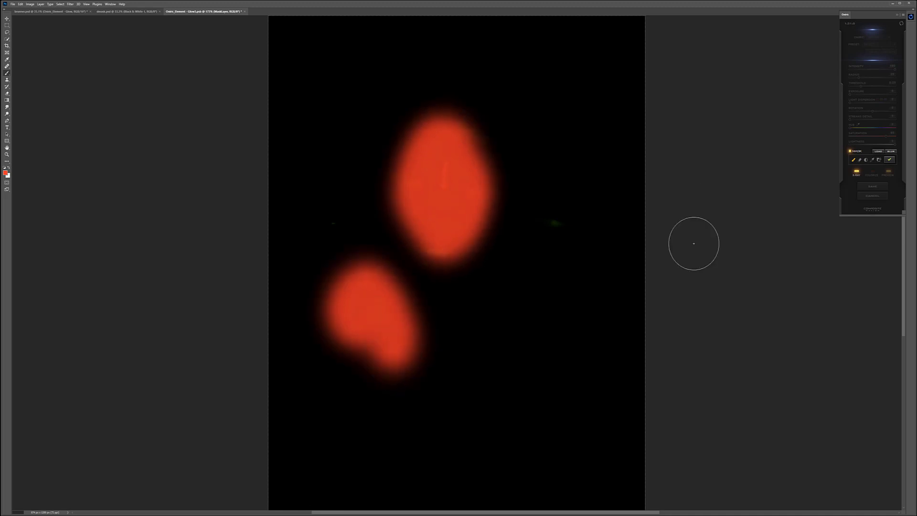
left_click(888, 159)
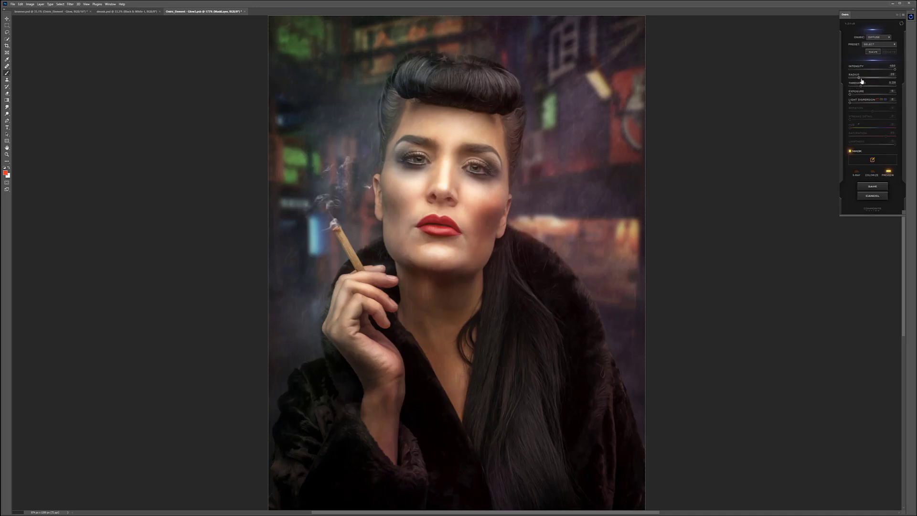
Step: Raise the face glow's threshold slightly, enable Colorize, and compare the portrait with and without the effect preview
left_click_drag(861, 86, 866, 87)
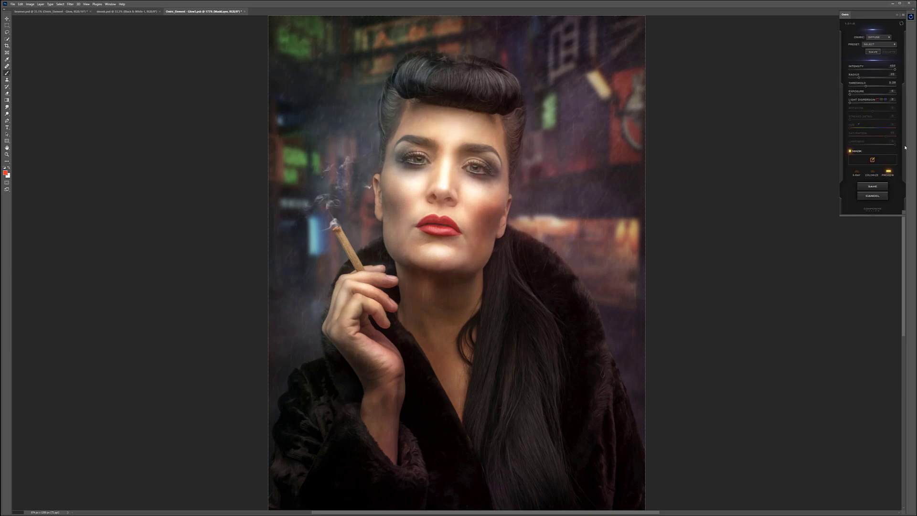
left_click(873, 171)
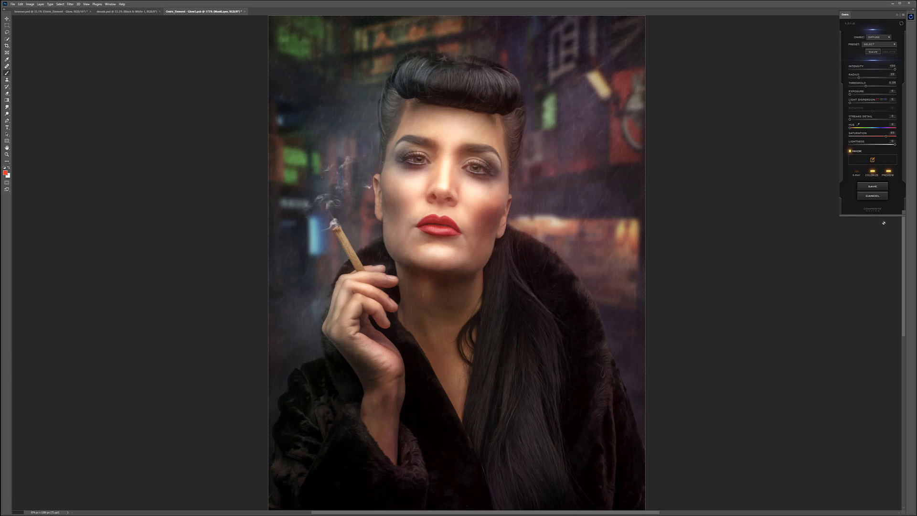
left_click(891, 171)
left_click(891, 171)
left_click(891, 172)
left_click(890, 171)
left_click(891, 172)
left_click(891, 172)
Step: Lower the face glow's threshold and radius slightly, and save the element as face glow
left_click_drag(865, 86, 862, 86)
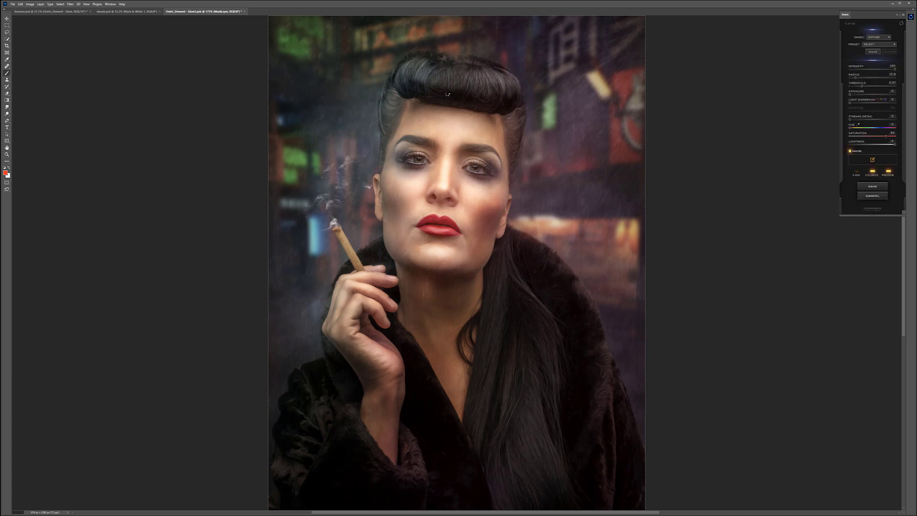
left_click(873, 186)
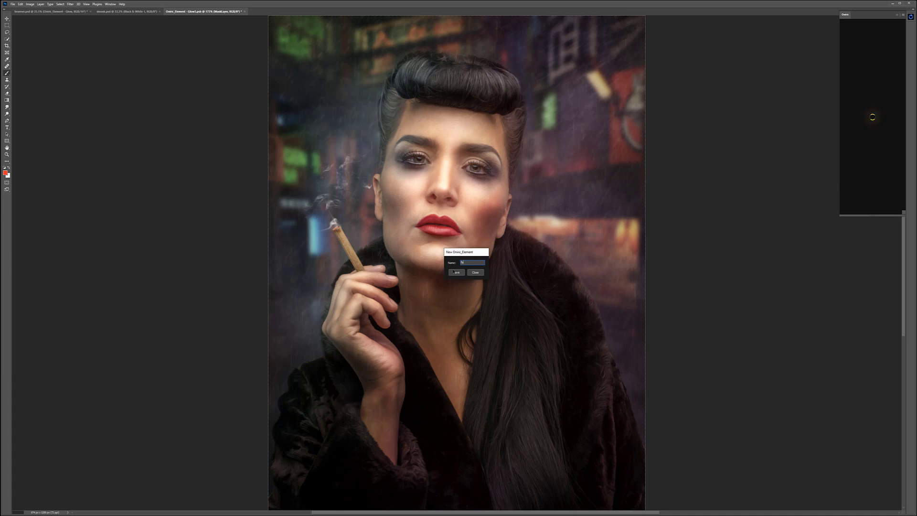
left_click(455, 272)
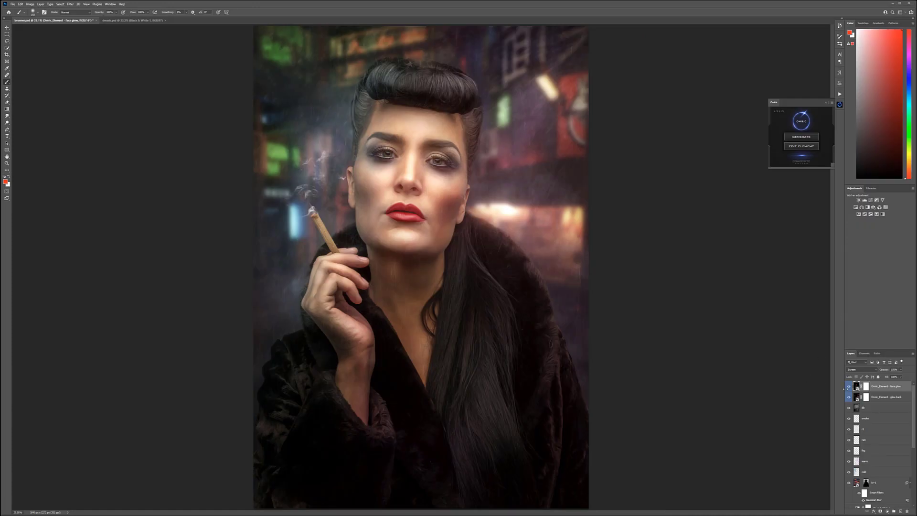
Step: Compare the portrait with and without the face glow layer and the glow back layer
left_click(849, 386)
left_click(849, 386)
left_click(849, 386)
left_click(849, 385)
left_click(892, 397)
left_click(849, 397)
left_click(849, 397)
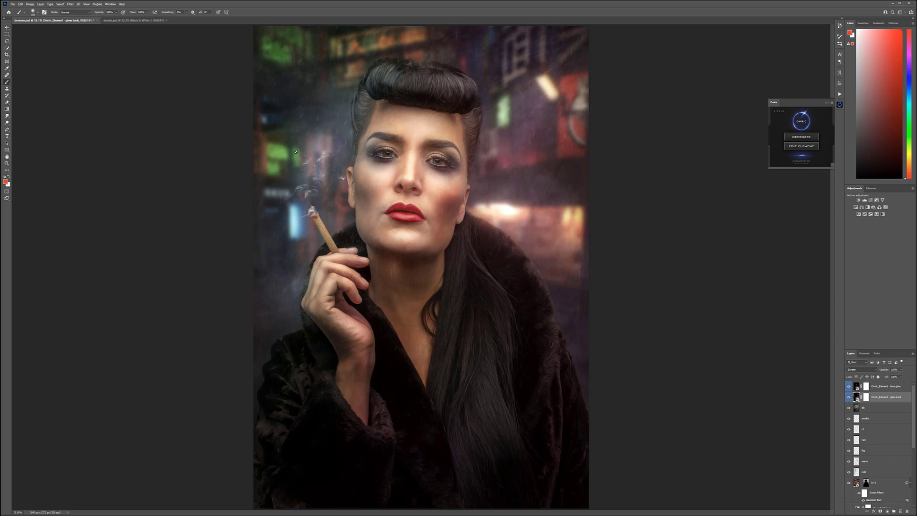
Step: Lower the opacity of the glow back layer and the face glow layer slightly
left_click(901, 369)
left_click_drag(894, 376, 895, 376)
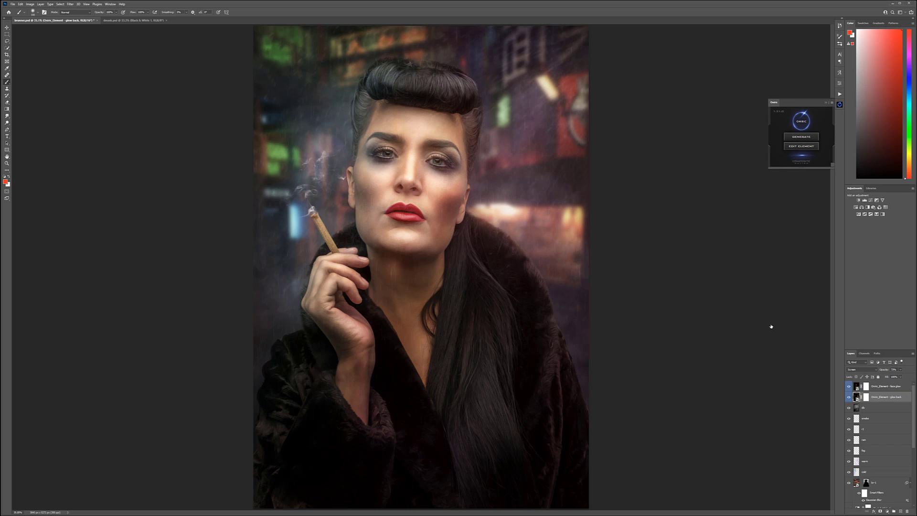
left_click(895, 386)
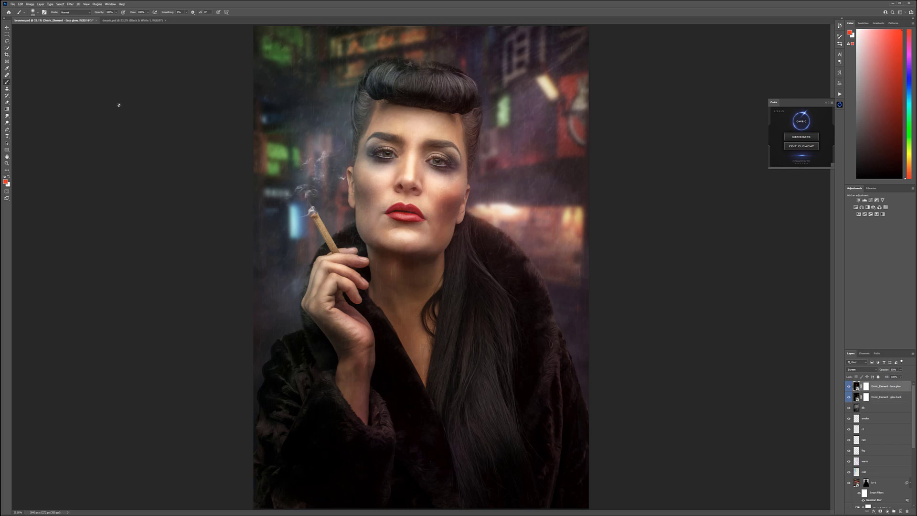
Step: Create a new top layer named color and set its blend mode to Soft Light
left_click(7, 27)
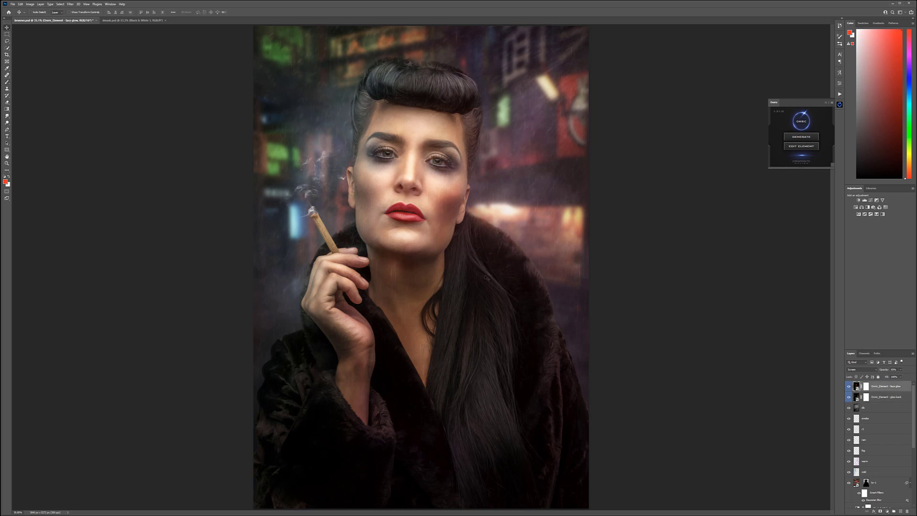
scroll(486, 277, "down", 3)
scroll(444, 220, "up", 1)
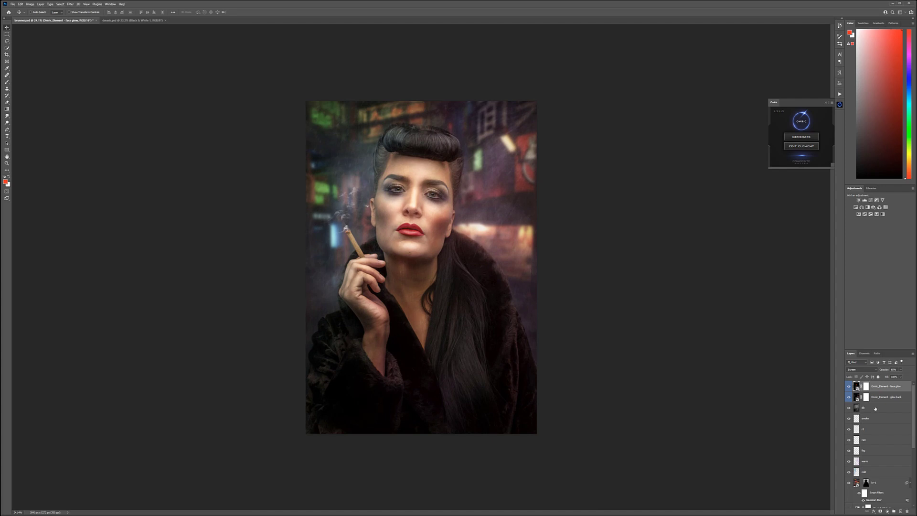
left_click(901, 510)
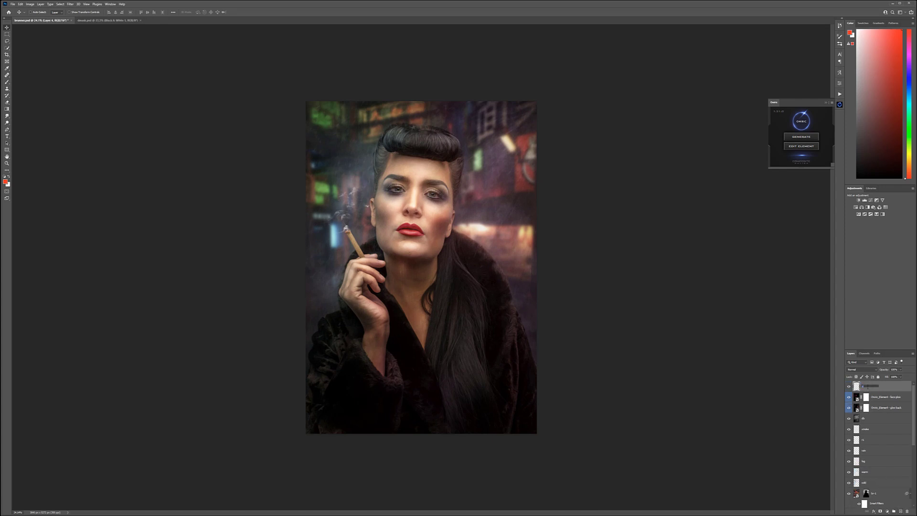
key("Return")
left_click(861, 369)
left_click(860, 440)
Step: Sample the blue neon light beside the cigarette and set a light cyan-blue foreground colour
left_click(5, 182)
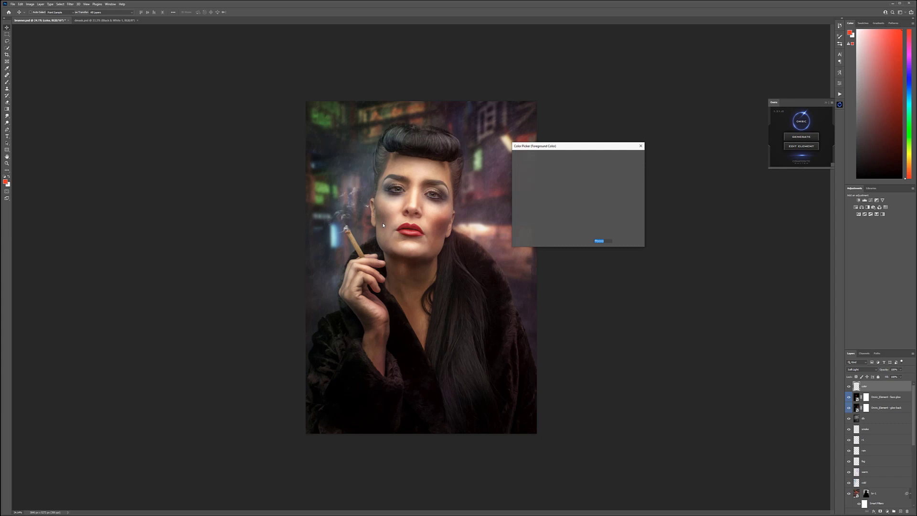
left_click(335, 229)
left_click(544, 170)
left_click(628, 156)
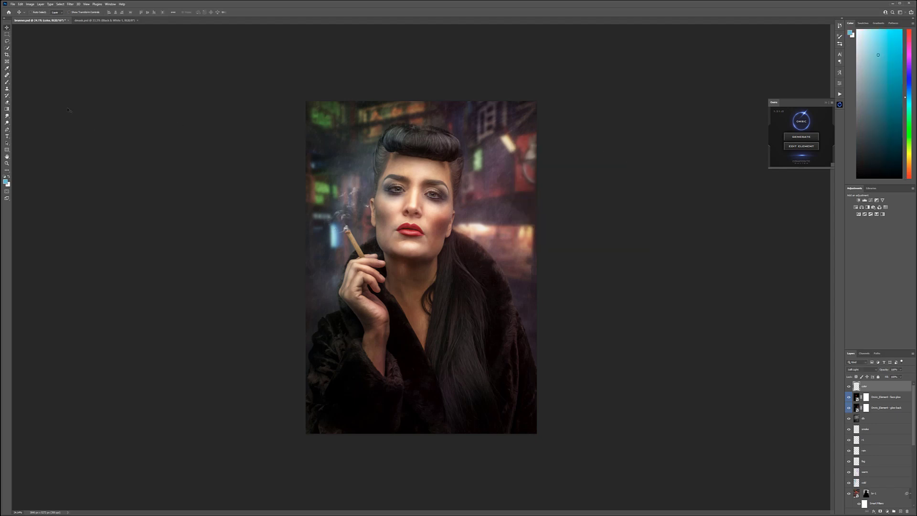
Step: Paint the cyan-blue over the background beside the cigarette and the coat with a large brush at 10% opacity
key("b")
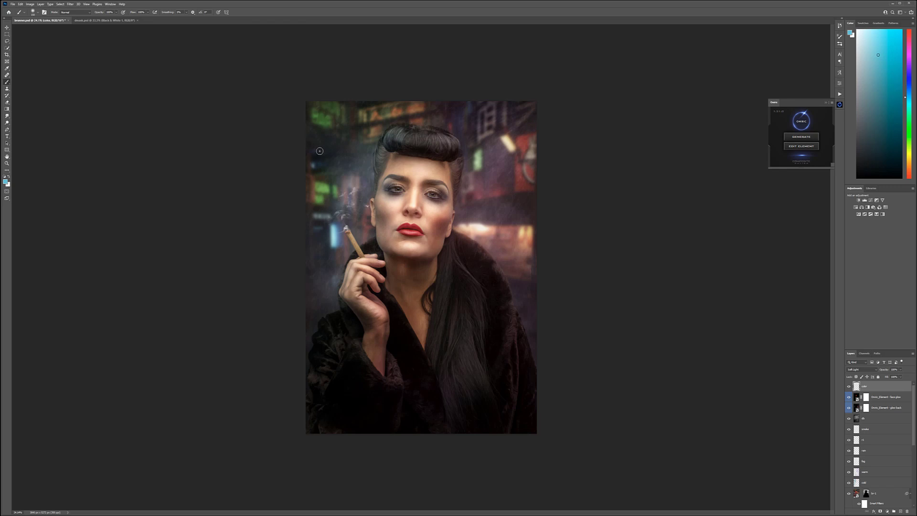
key("bracketright")
key("bracketright")
key("bracketright")
key("bracketright")
key("bracketright")
key("1")
key("bracketright")
key("bracketright")
key("bracketright")
key("bracketright")
mouse_move(296, 148)
left_mouse_down()
mouse_move(339, 157)
mouse_move(350, 116)
mouse_move(334, 137)
mouse_move(310, 120)
mouse_move(346, 175)
left_mouse_up()
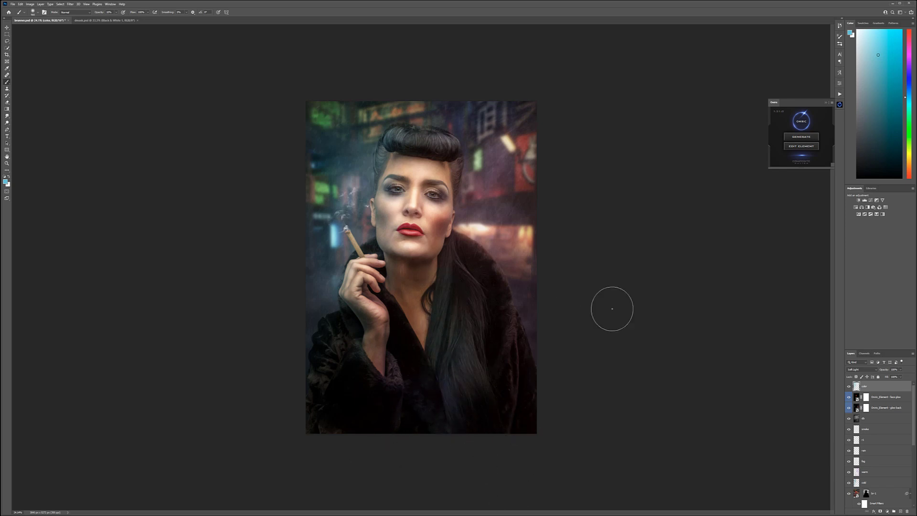
Step: Sample the warm orange light behind the shoulder as foreground colour, and paint it softly over the coat and the background lights
left_click(5, 182)
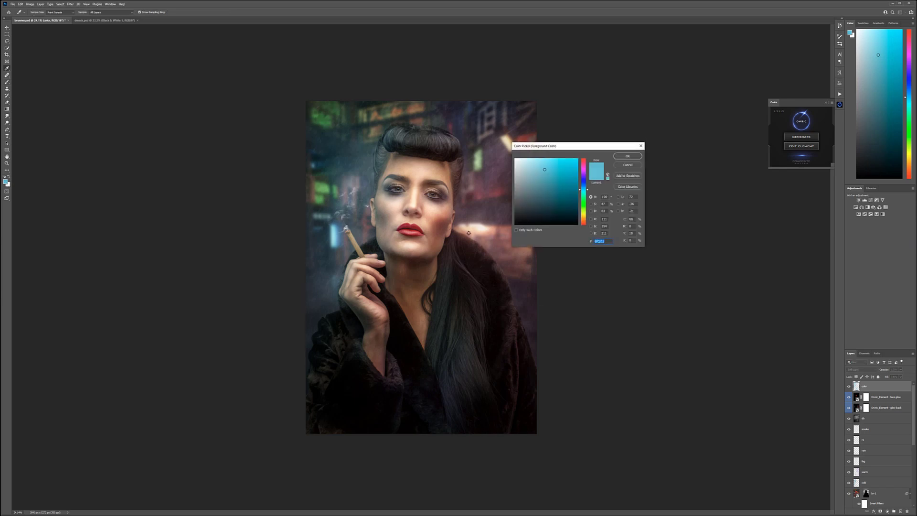
left_click(487, 232)
left_click(628, 156)
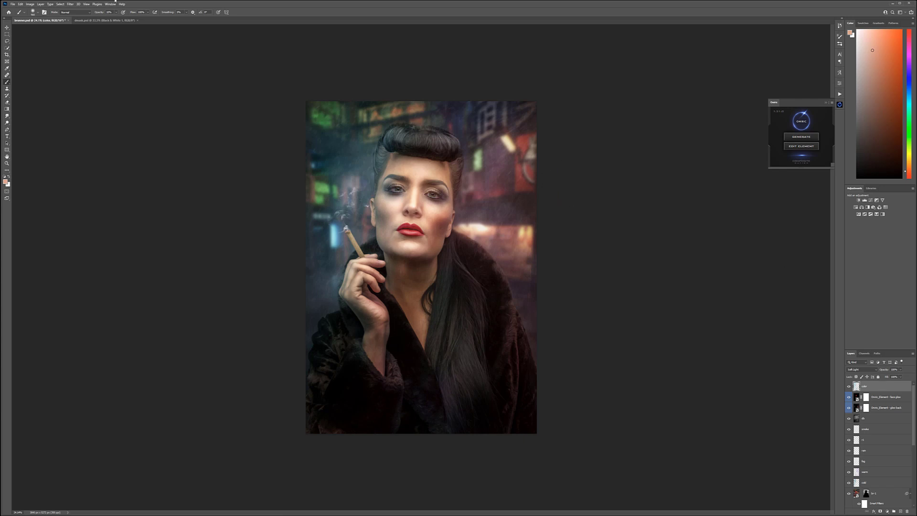
left_click(7, 27)
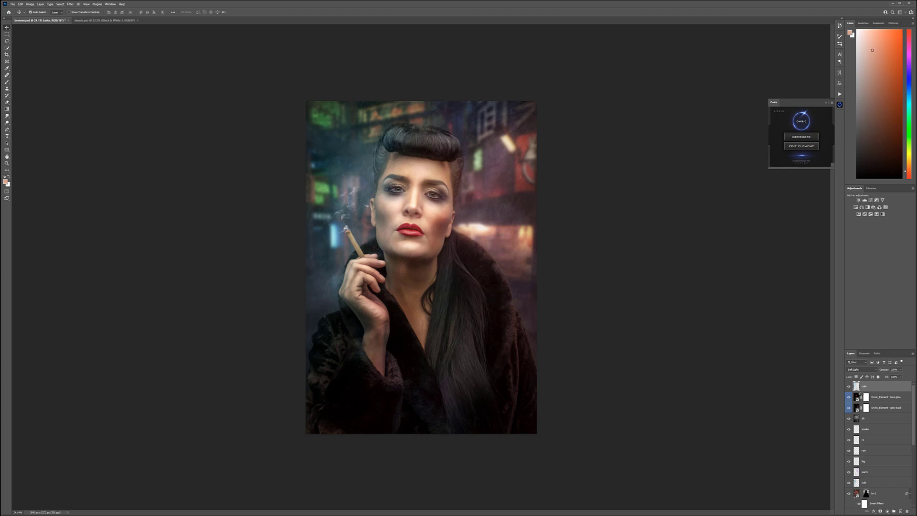
Step: Stamp all visible layers into a new top layer, rename it, and open it in the Filter Forge plugin
key("ctrl+alt+shift+e")
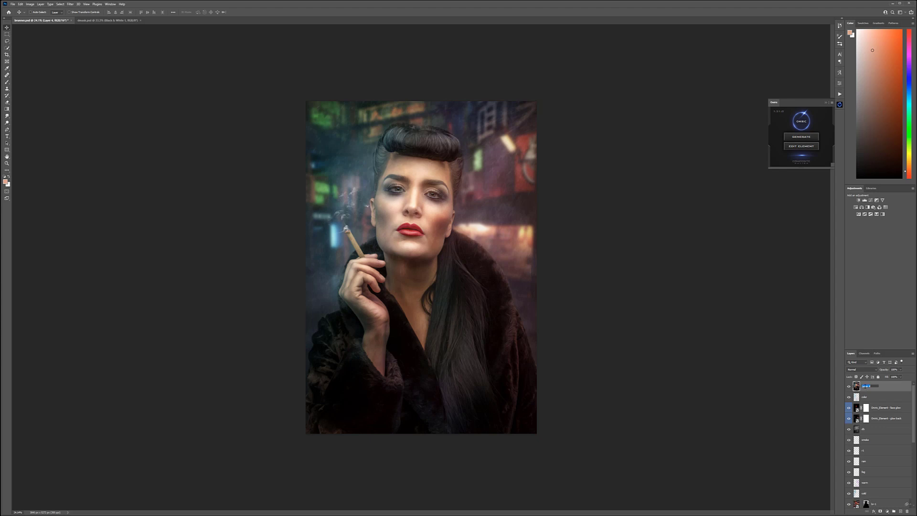
key("Return")
left_click(70, 4)
mouse_move(114, 124)
left_click(145, 123)
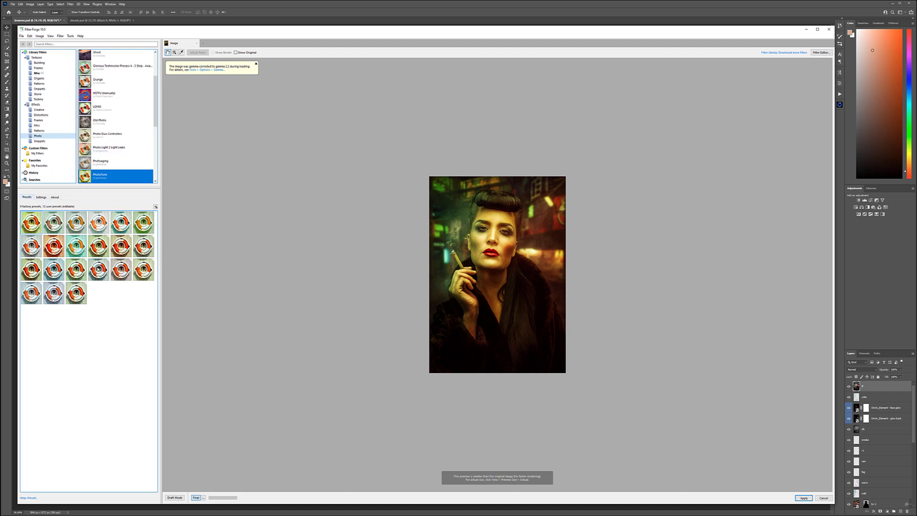
Step: Choose the third preset in the third row of PhotoTone, fine-tune its red, green, cycle and vibrance settings, and apply the filter
left_click(100, 268)
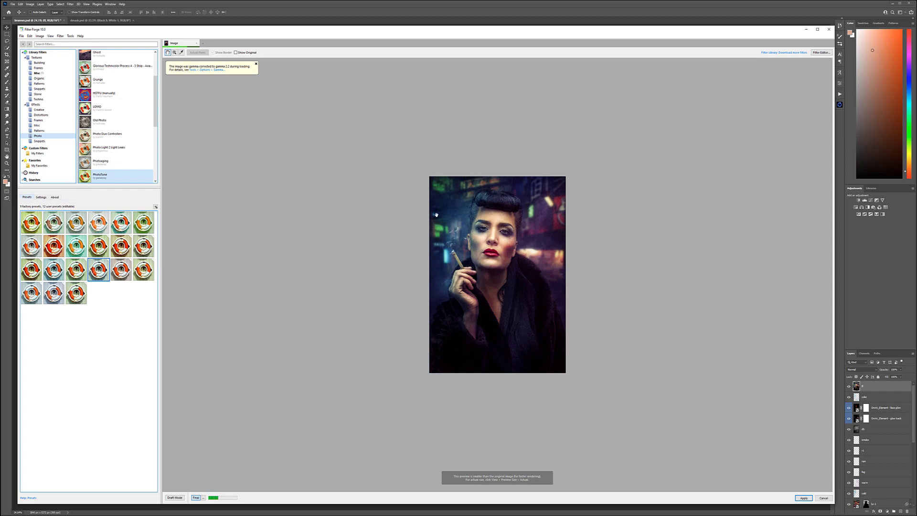
key("Left")
left_click(40, 197)
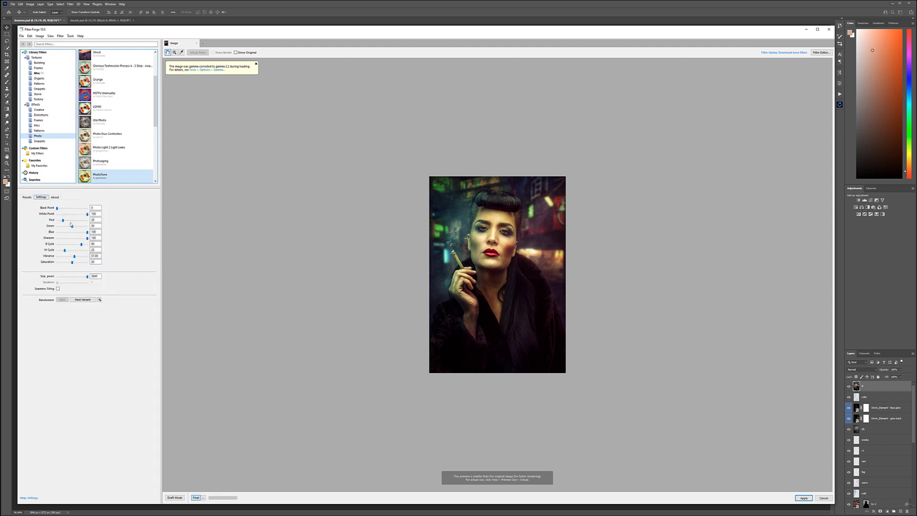
left_click_drag(74, 257, 64, 251)
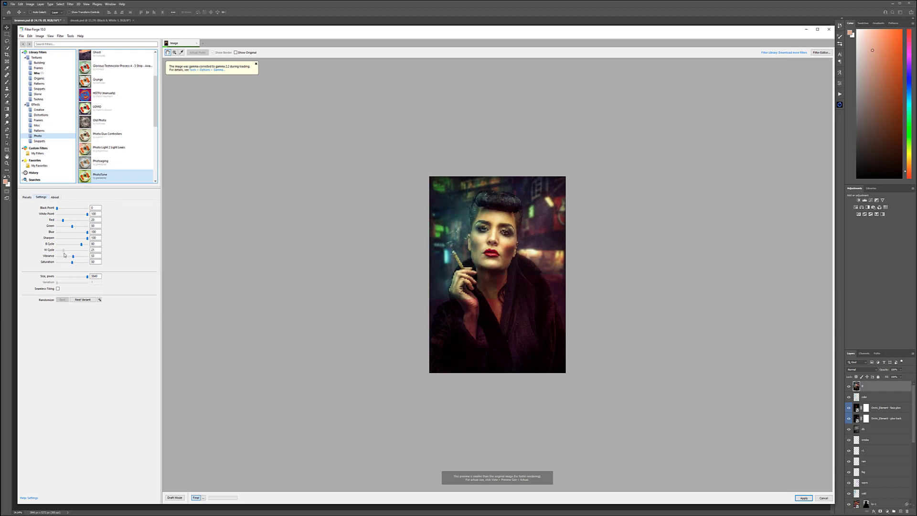
left_click_drag(81, 247, 71, 228)
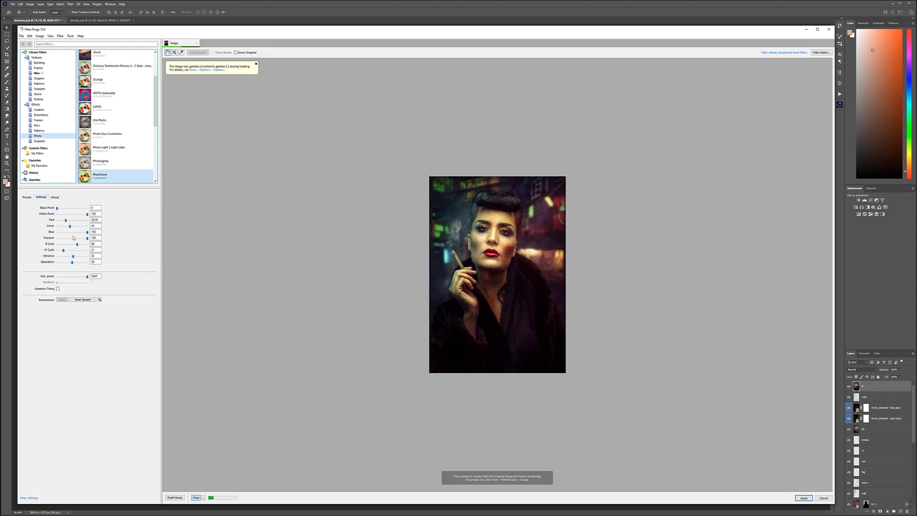
left_click(65, 251)
left_click_drag(63, 251, 62, 251)
left_click(802, 498)
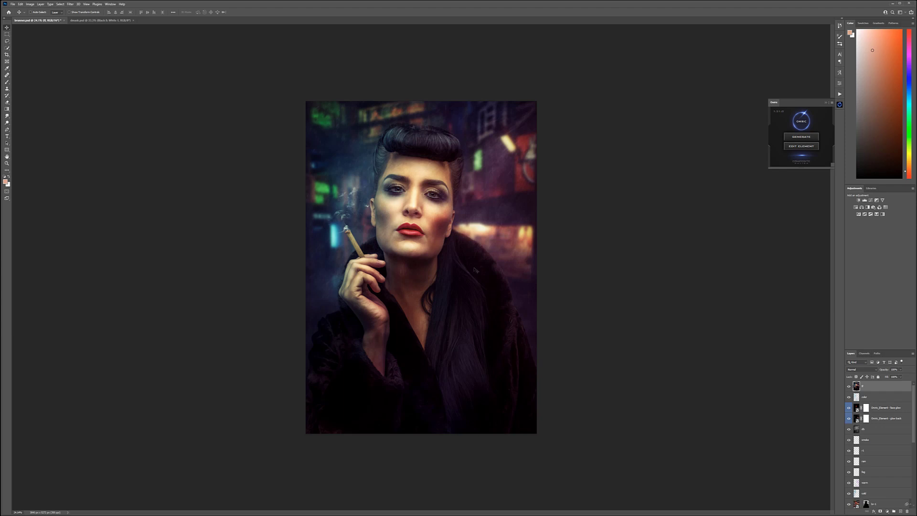
Step: Lower the opacity of the filtered top layer to blend the colour toning with the image below
left_click(900, 376)
left_click_drag(891, 376, 893, 376)
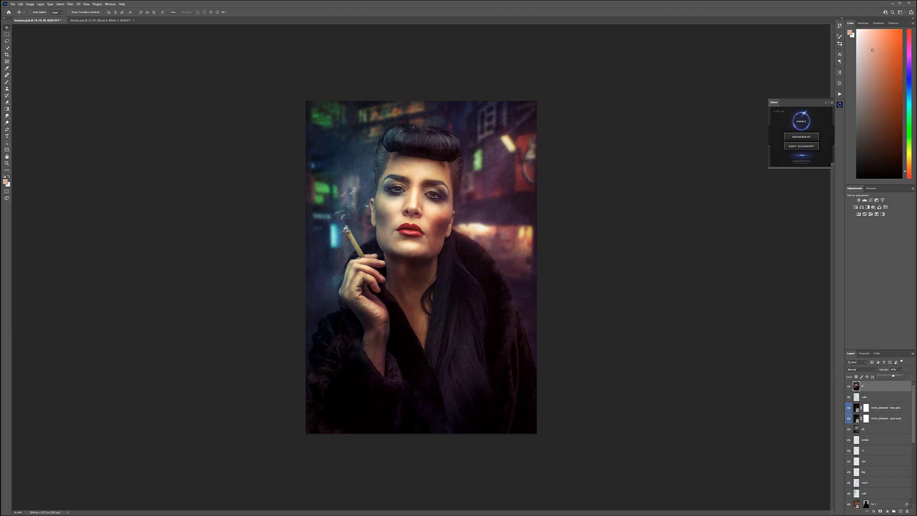
left_click(904, 388)
Step: Move the hidden Black & White adjustment layer to the top of the layer stack and make it visible
scroll(880, 493, "down", 3)
left_click(881, 476)
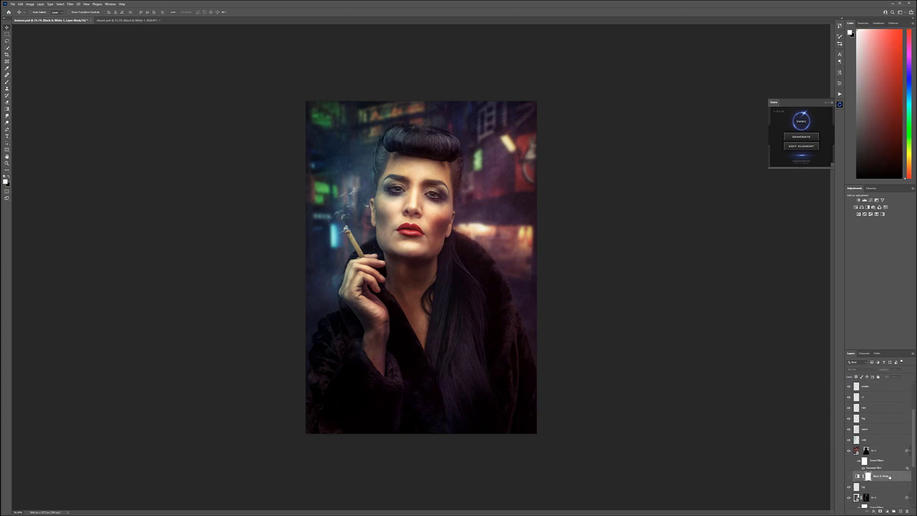
scroll(873, 390, "up", 1)
left_click_drag(877, 371, 881, 383)
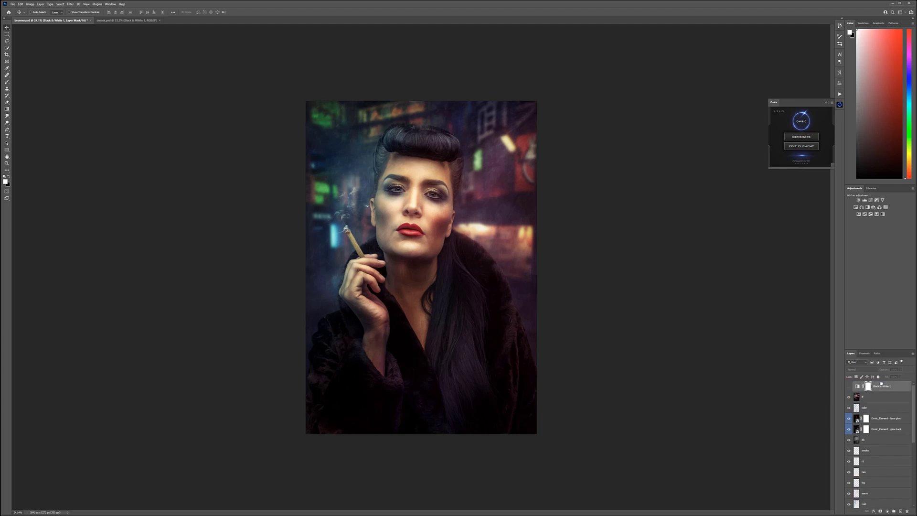
left_click(848, 386)
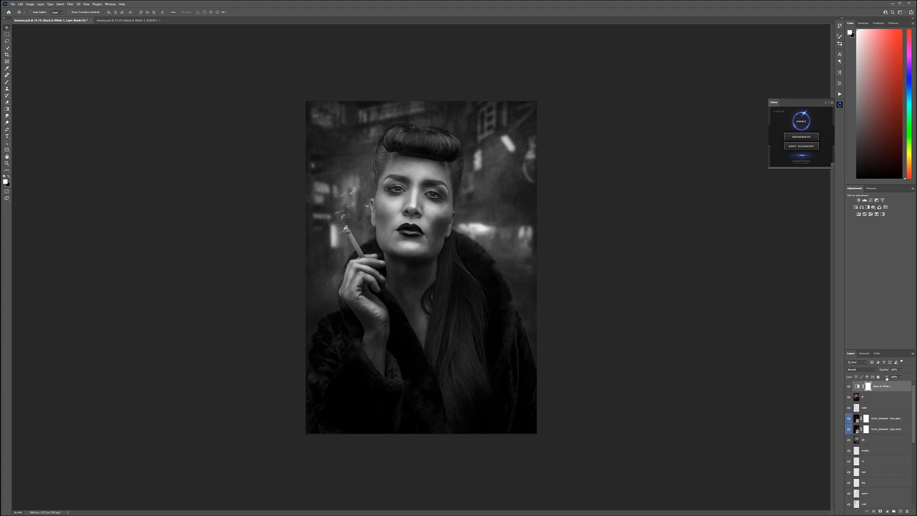
Step: Set the Black & White adjustment to Luminosity blend mode, compare the image with and without it, and reduce its opacity
left_click(900, 370)
left_click_drag(892, 376, 884, 377)
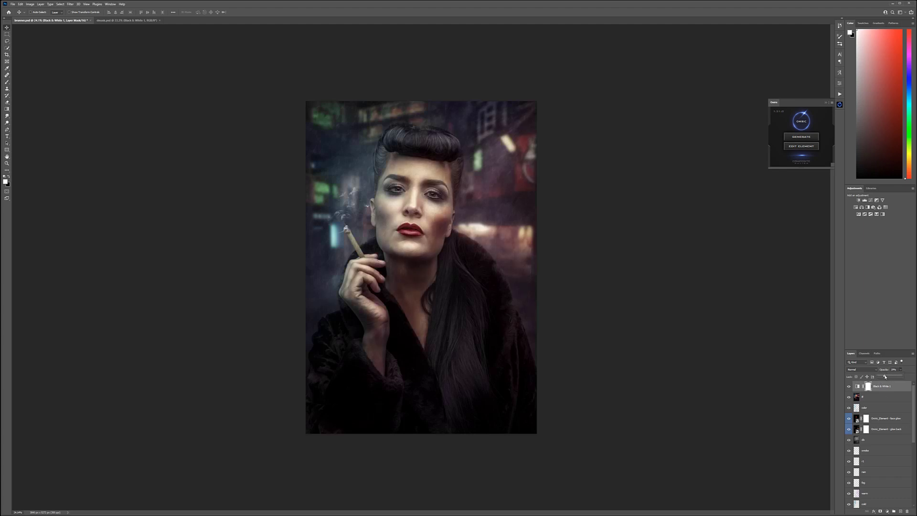
left_click(863, 370)
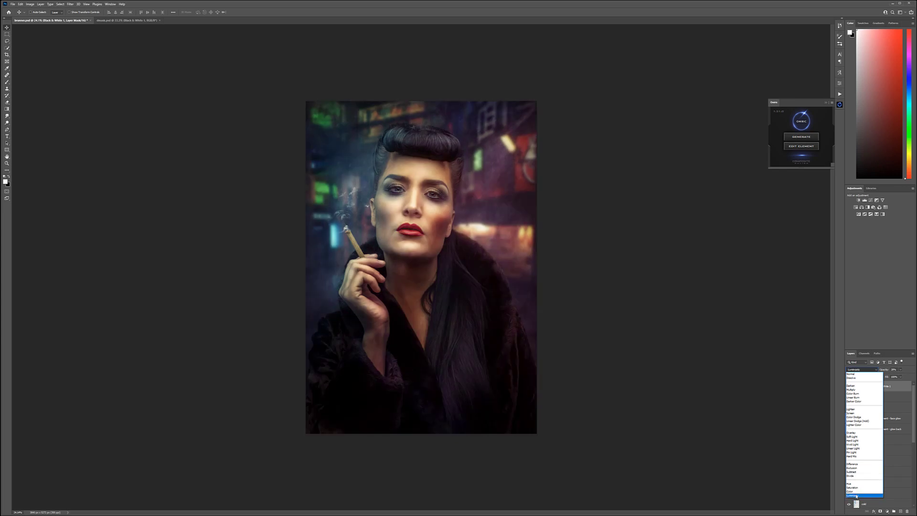
left_click(856, 495)
left_click(848, 386)
left_click(848, 386)
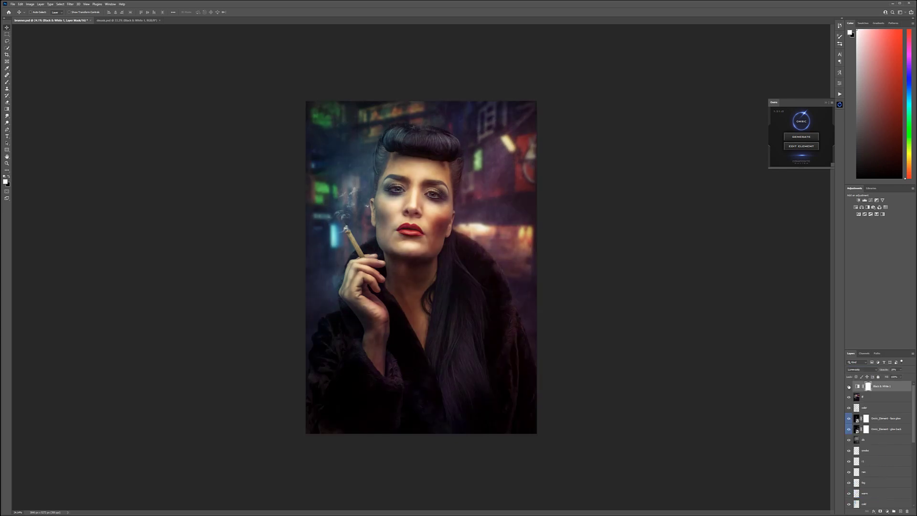
left_click(899, 370)
mouse_move(902, 376)
left_mouse_down()
mouse_move(882, 376)
mouse_move(910, 377)
mouse_move(885, 378)
mouse_move(894, 375)
left_mouse_up()
left_click(897, 389)
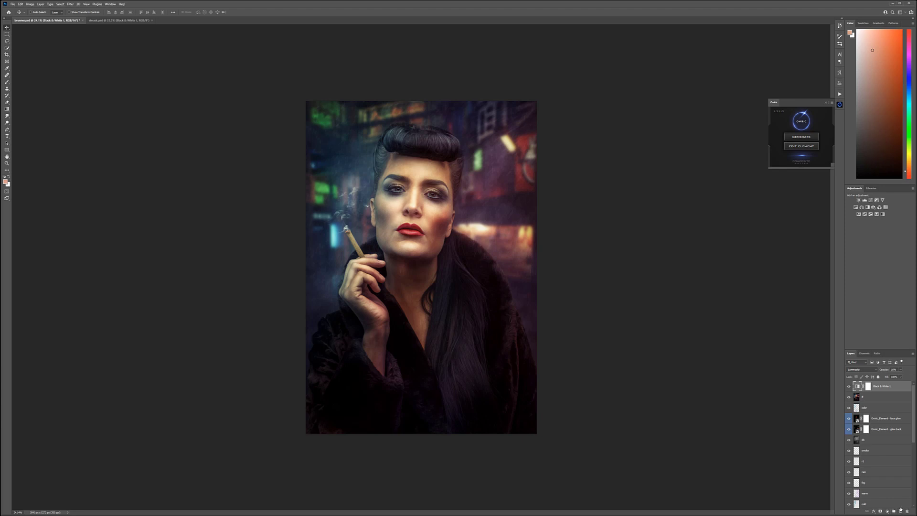
Step: Create a new layer on top and fill it with 50% gray
left_click(900, 510)
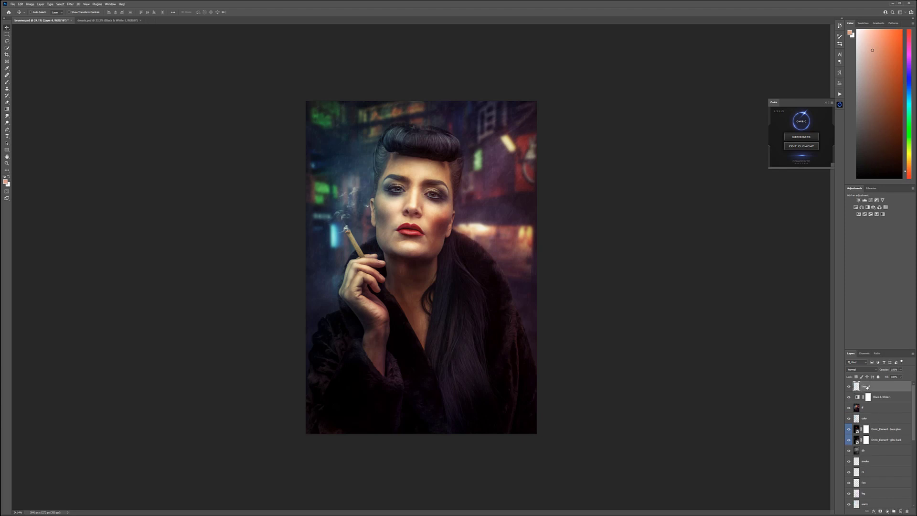
key("shift+F5")
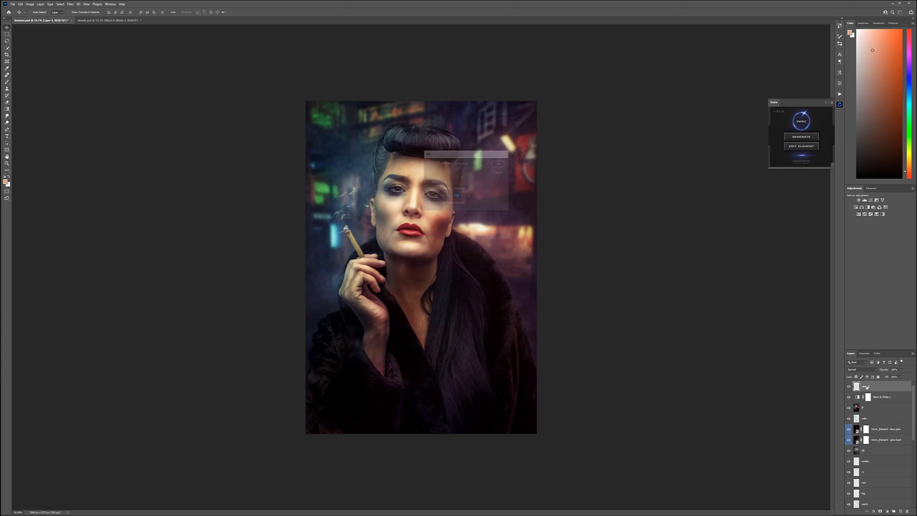
key("Return")
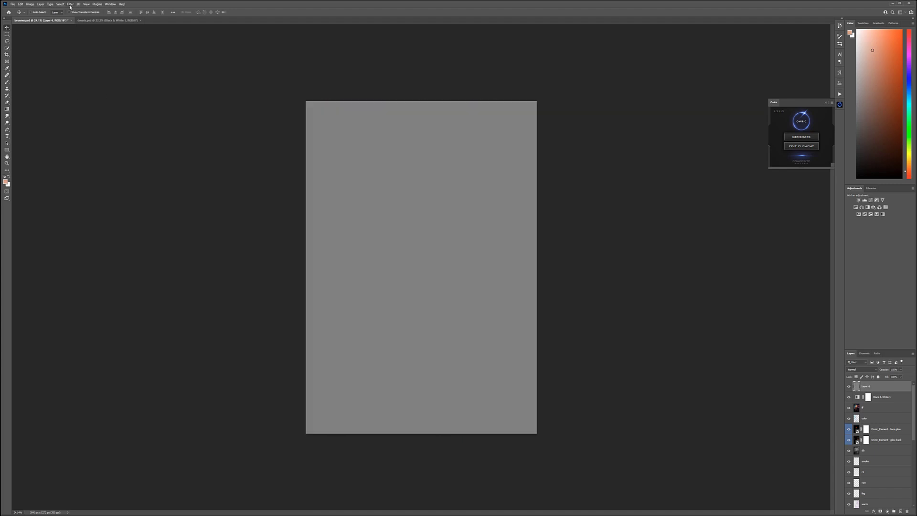
Step: Add uniform monochromatic noise to the gray layer and set its blend mode to Soft Light
left_click(70, 5)
mouse_move(101, 86)
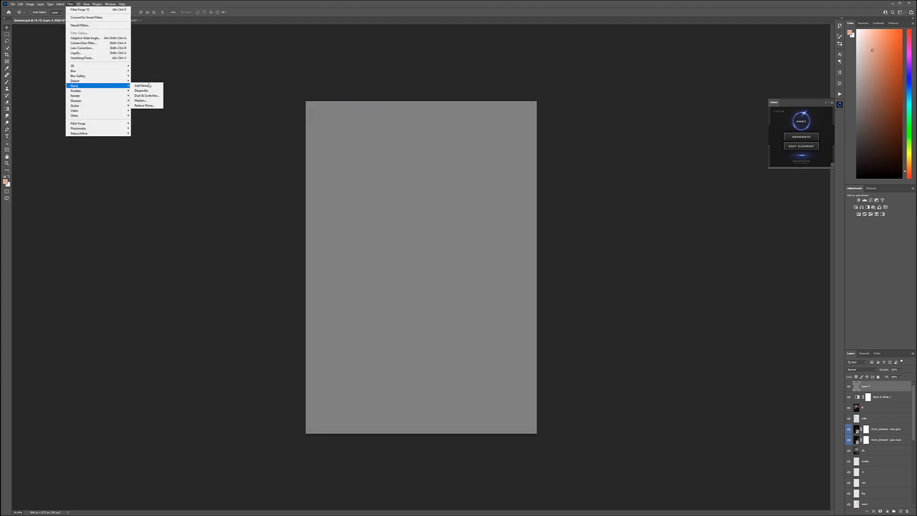
left_click(148, 85)
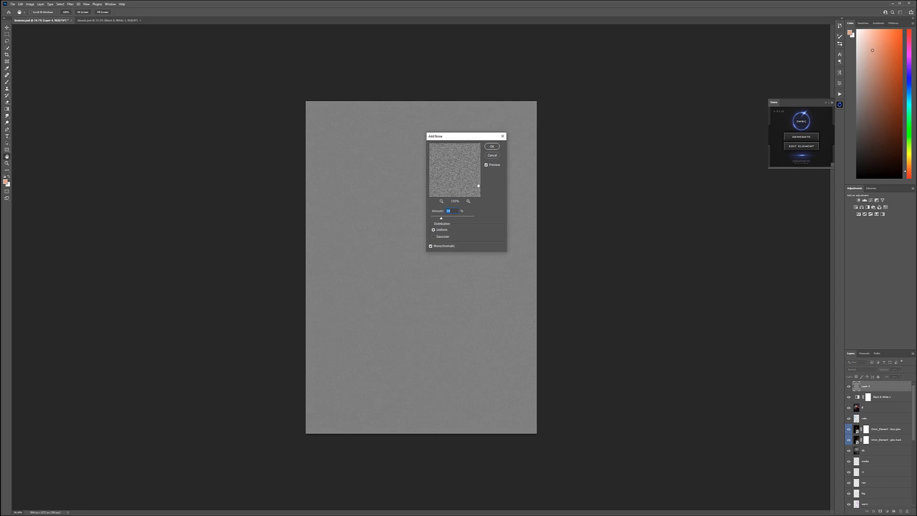
left_click(491, 147)
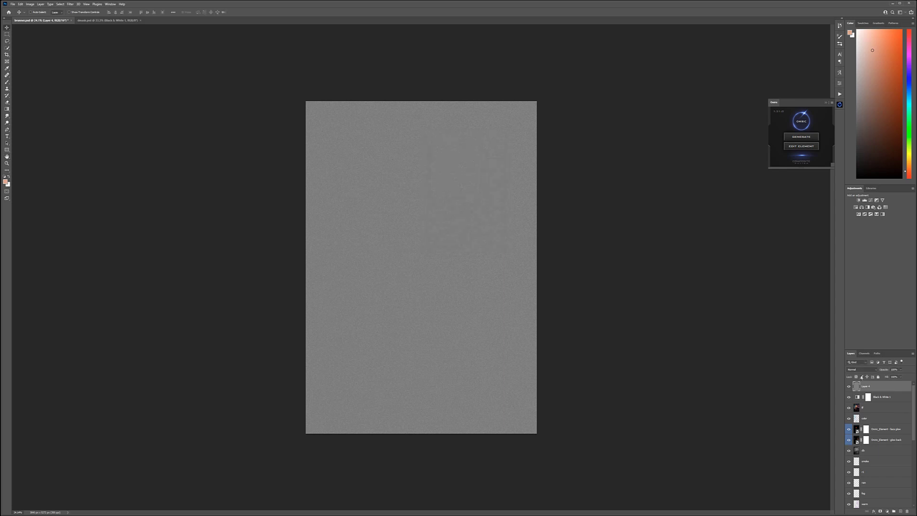
left_click(860, 369)
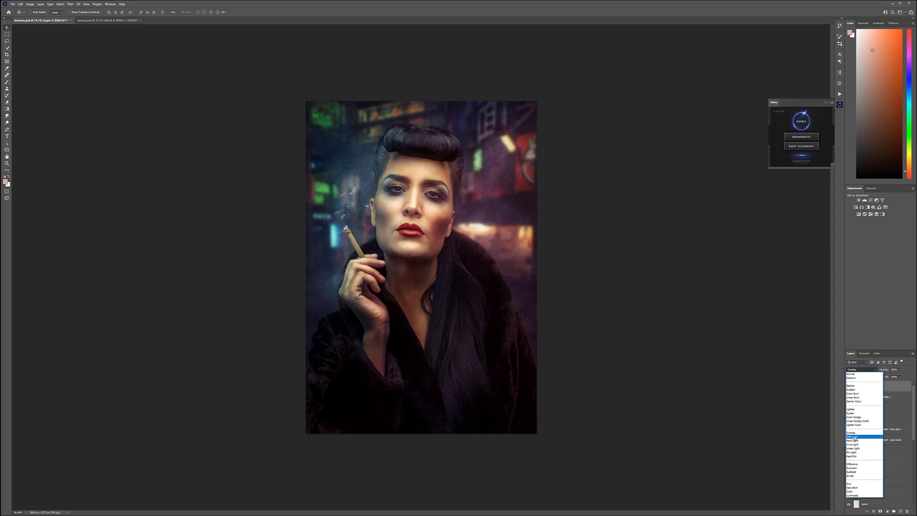
left_click(852, 437)
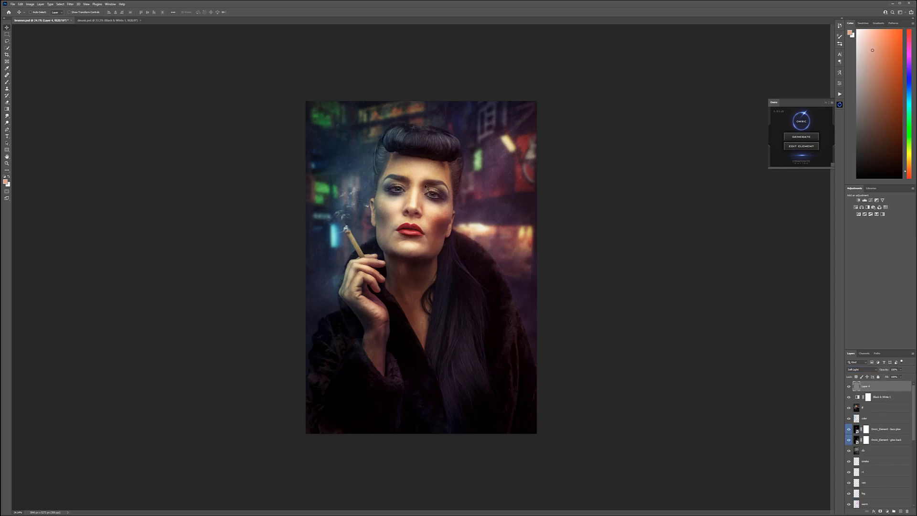
Step: Compare the face with and without the grain layer and reduce that layer's opacity
scroll(428, 186, "up", 5)
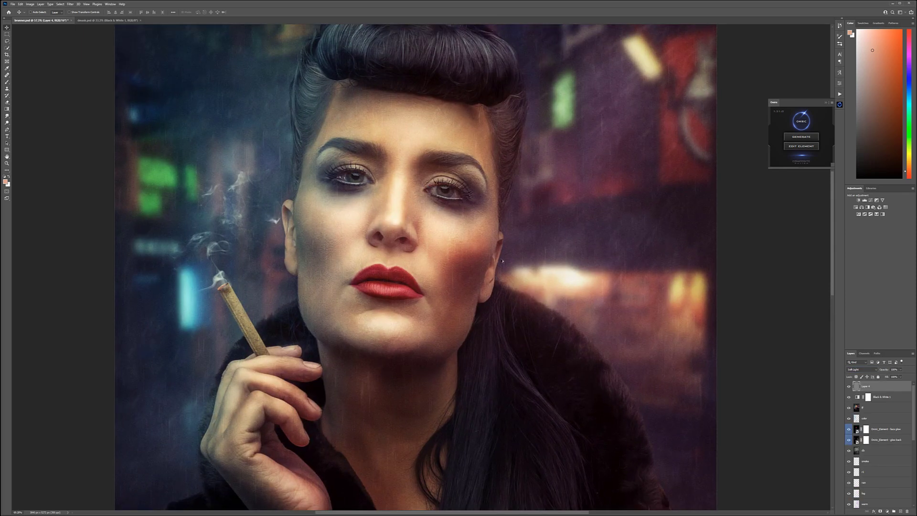
scroll(499, 257, "up", 6)
scroll(499, 262, "down", 3)
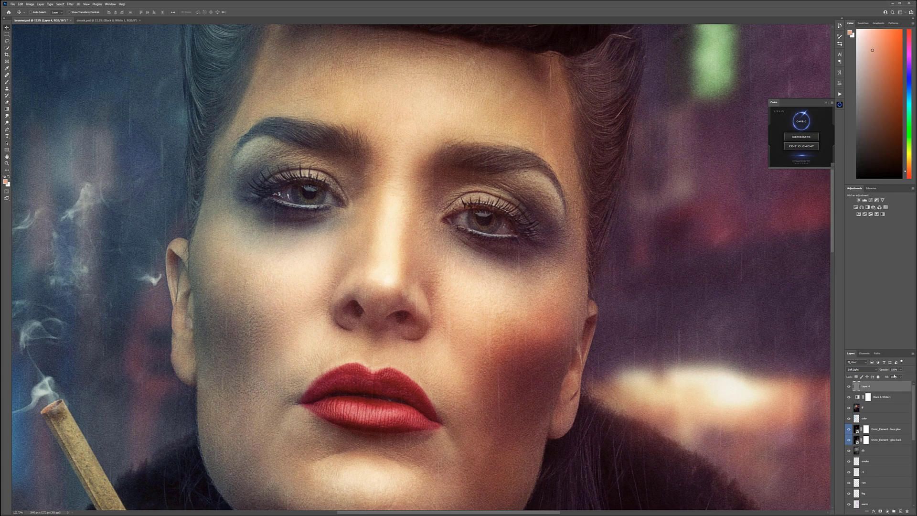
left_click(848, 386)
left_click(848, 386)
left_click(902, 369)
left_click_drag(893, 377, 896, 377)
left_click(545, 364)
scroll(441, 297, "down", 5)
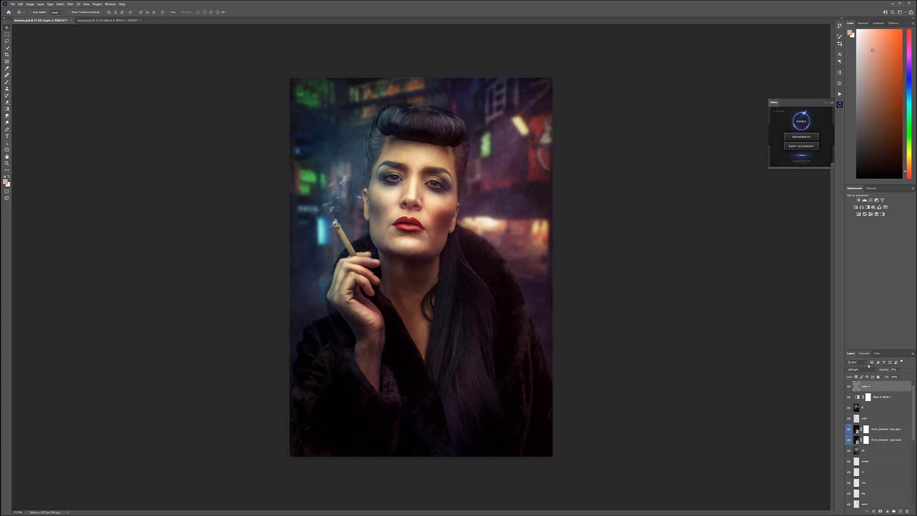
Step: Add a Selective Color adjustment layer and, for Blacks, lower the black amount and adjust yellow, magenta and cyan
left_click(887, 512)
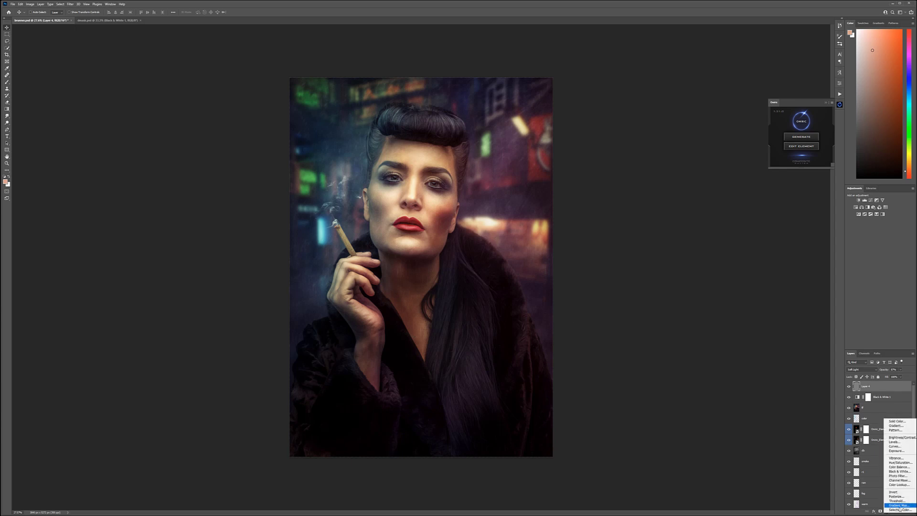
left_click(895, 510)
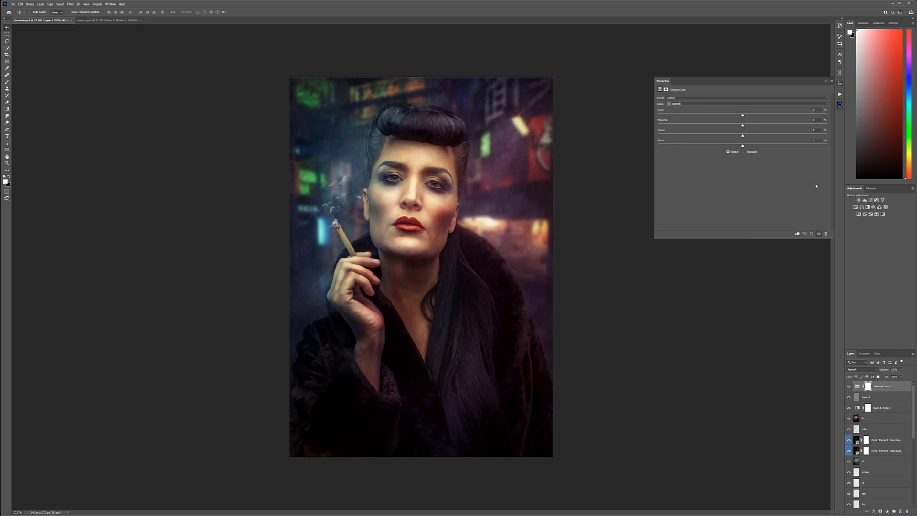
left_click(682, 103)
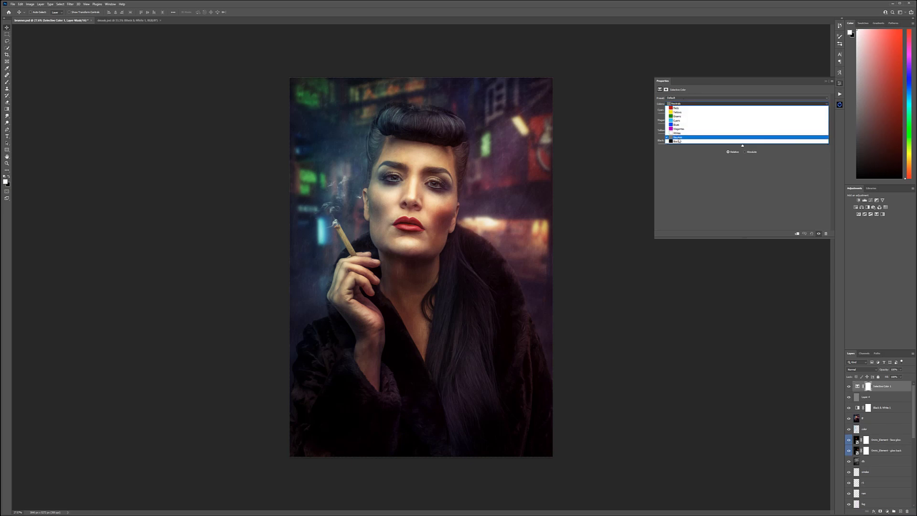
left_click(676, 143)
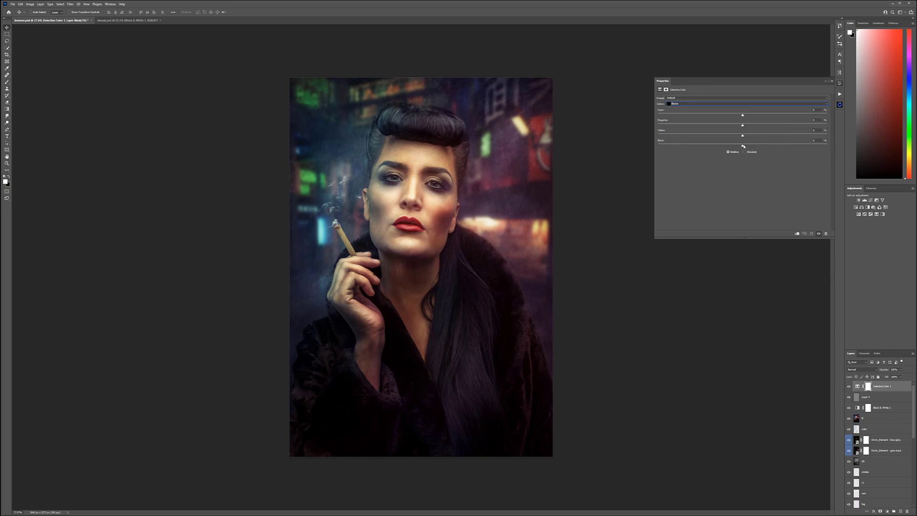
left_click_drag(743, 148, 736, 146)
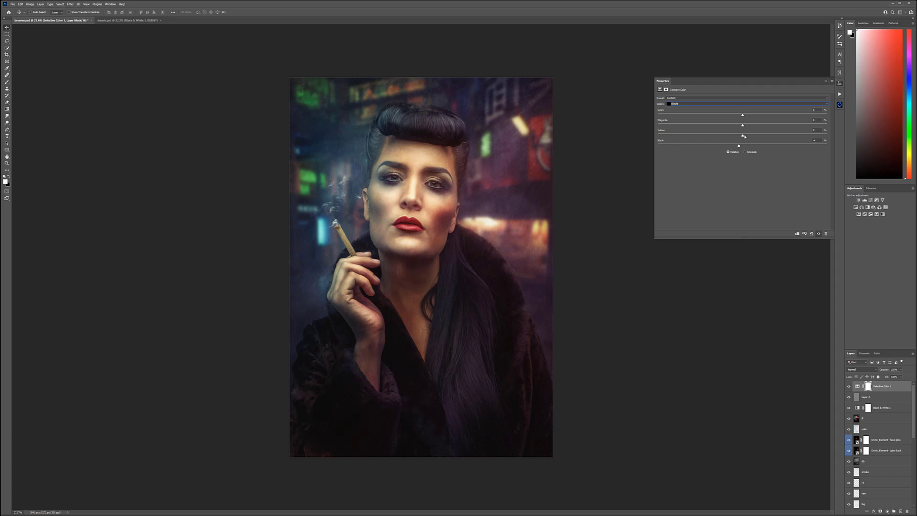
left_click_drag(739, 138, 741, 138)
left_click_drag(743, 126, 742, 126)
mouse_move(747, 118)
left_mouse_down()
mouse_move(780, 118)
mouse_move(745, 121)
left_mouse_up()
Step: Increase yellow in the Neutrals of the Selective Color adjustment and fine-tune their cyan and magenta
left_click(697, 106)
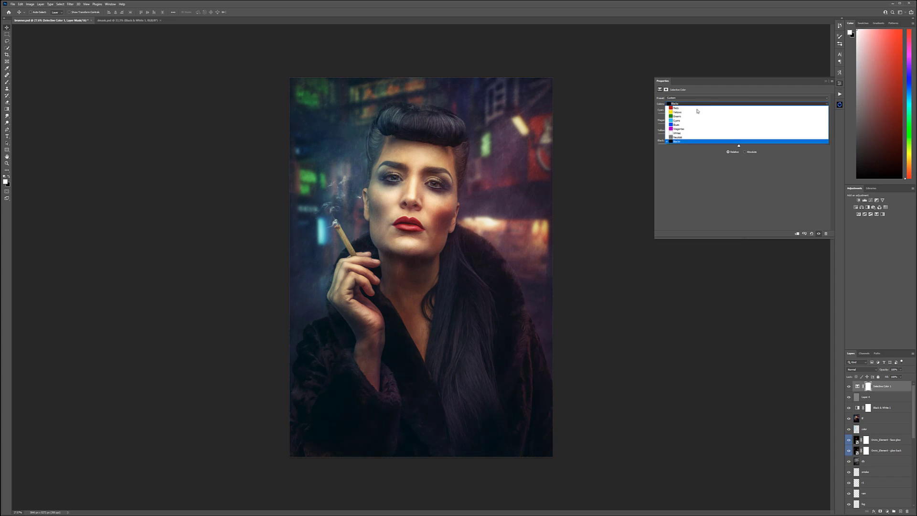
left_click(735, 139)
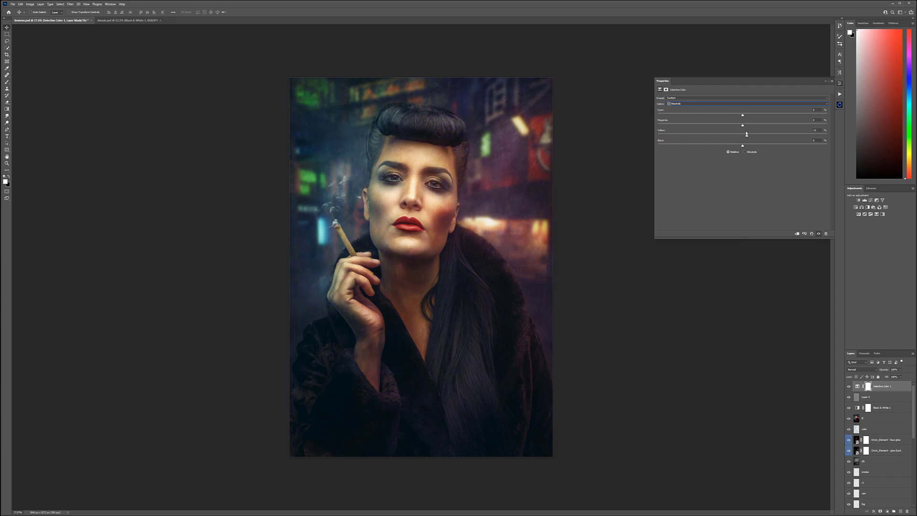
mouse_move(731, 117)
left_mouse_down()
mouse_move(714, 118)
mouse_move(747, 118)
mouse_move(714, 119)
mouse_move(821, 120)
mouse_move(738, 123)
left_mouse_up()
Step: Try weaker and stronger black amounts for the Whites in the Selective Color adjustment
left_click(693, 104)
left_click(748, 133)
left_click_drag(658, 145, 781, 145)
Step: Switch the Selective Color adjustment to Reds, increase their cyan slightly and fine-tune their black amount
left_click(707, 104)
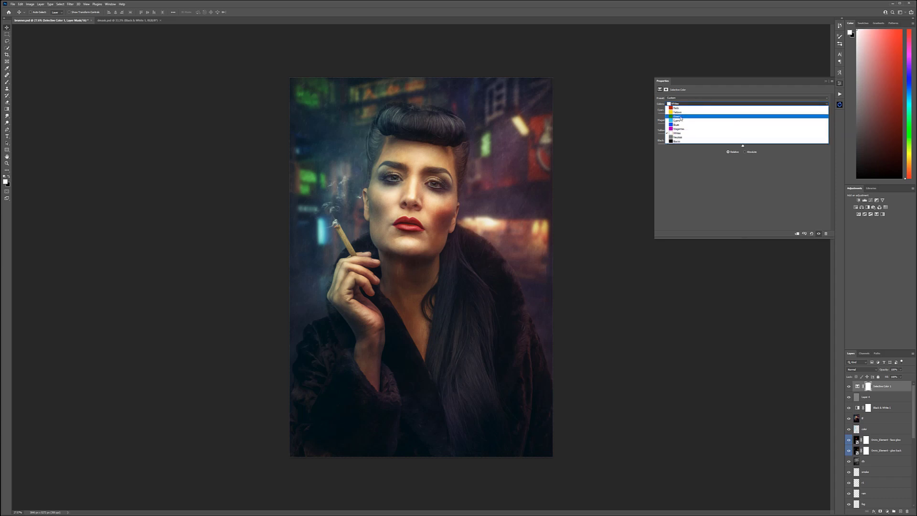
left_click(686, 111)
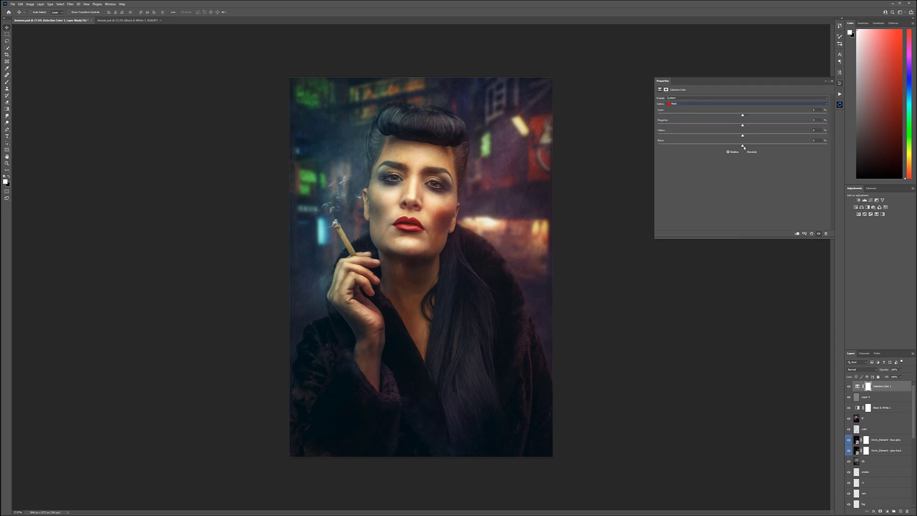
left_click_drag(766, 151, 808, 151)
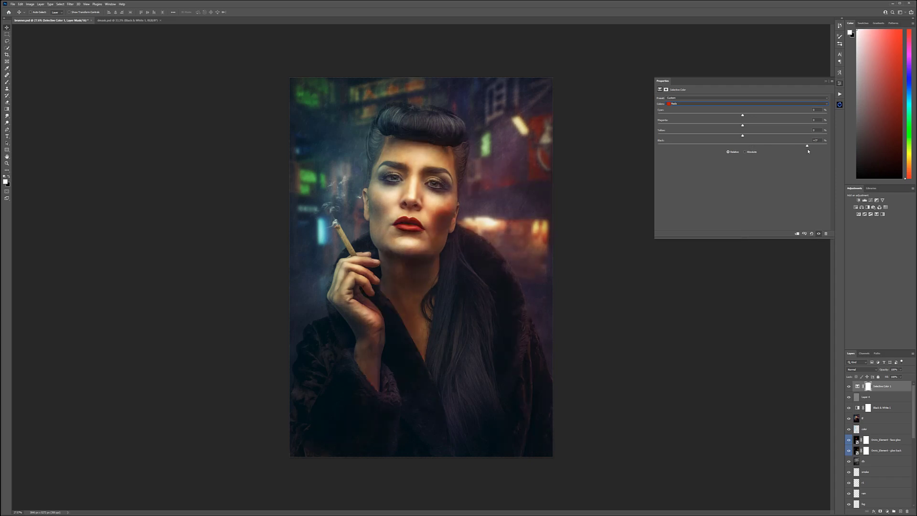
left_click_drag(675, 149, 744, 147)
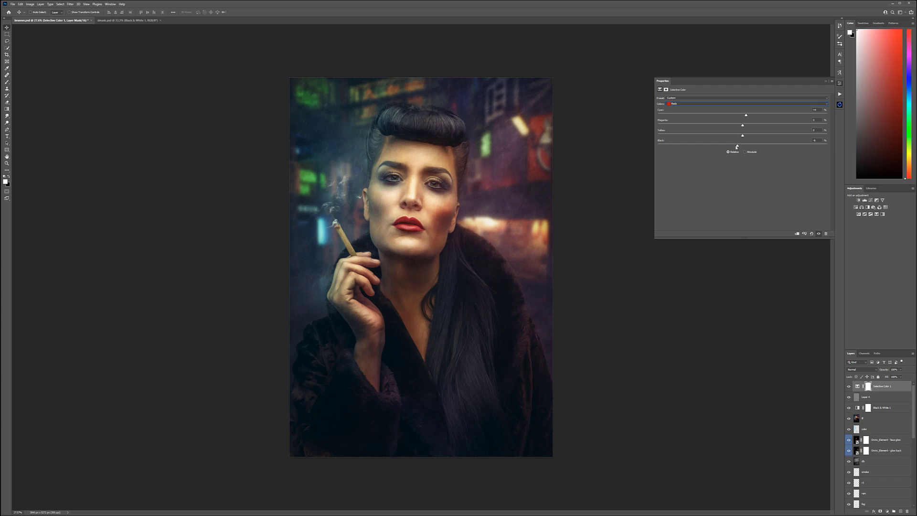
left_click_drag(734, 146, 744, 146)
Step: Compare the portrait with and without the Selective Color adjustment
left_click(849, 385)
left_click(849, 385)
left_click(849, 385)
left_click(849, 386)
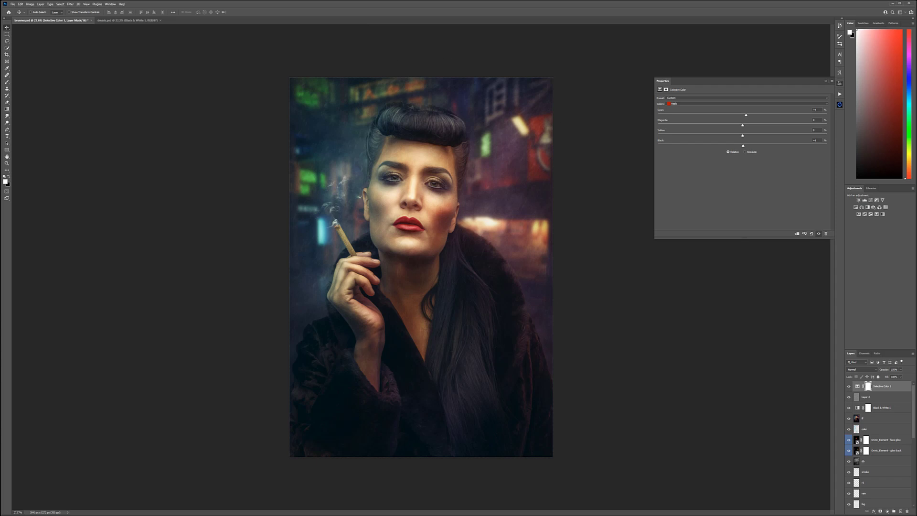
Step: Add a gray-filled layer directly beneath the Black & White adjustment and set its blend mode to Soft Light
left_click(891, 419)
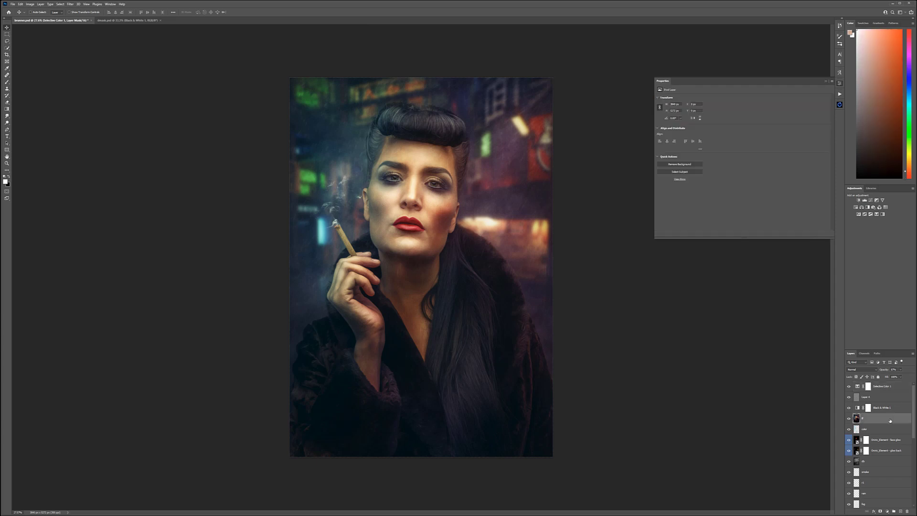
left_click(900, 512)
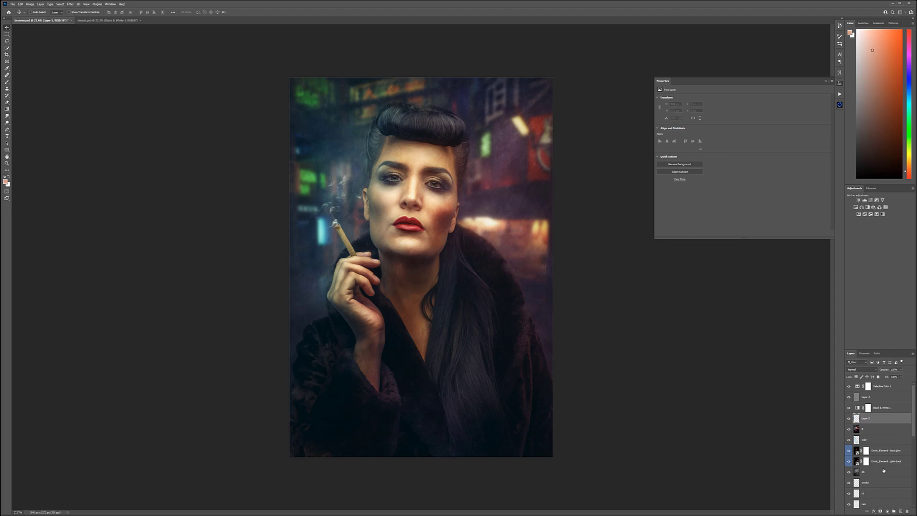
key("shift+F5")
key("shift+F5")
key("Return")
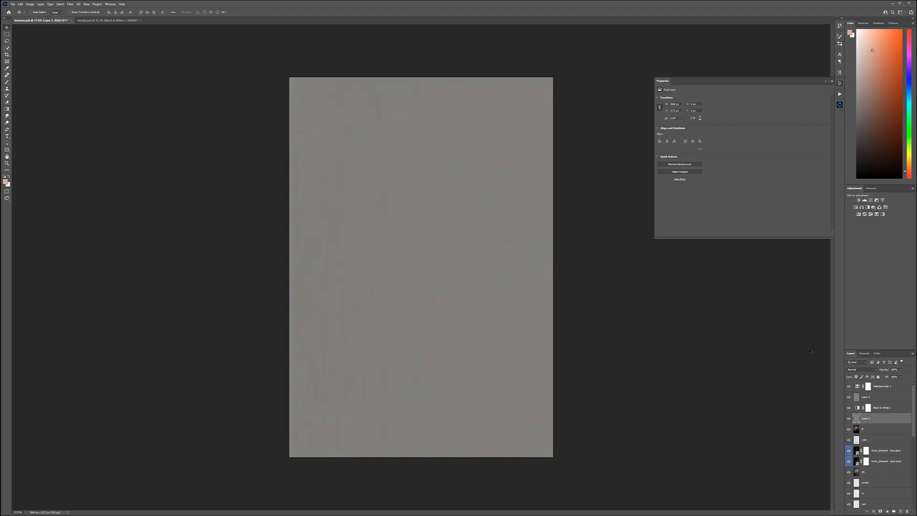
left_click(865, 369)
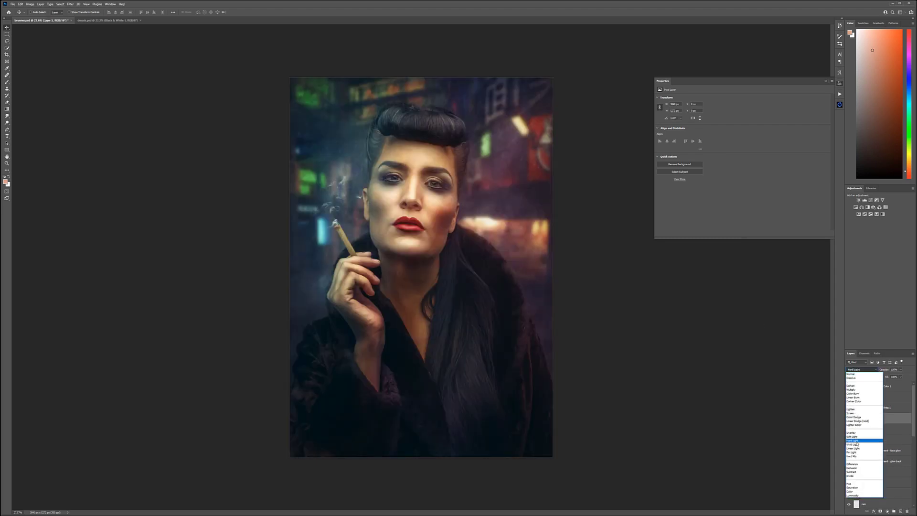
left_click(863, 438)
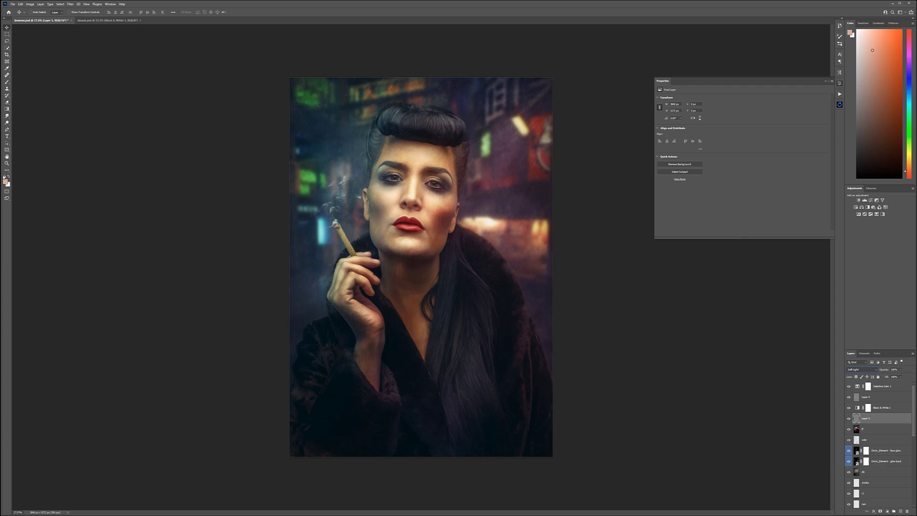
Step: Darken the coat and the lower part of the portrait with a large soft black brush on the Soft Light layer
key("d")
left_click(7, 82)
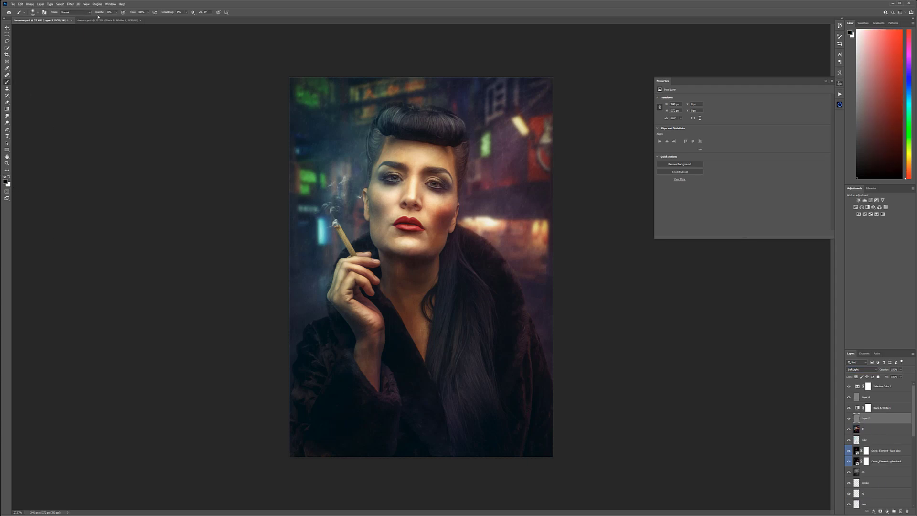
key("bracketright")
key("bracketright")
key("bracketright")
key("bracketright")
key("bracketright")
key("bracketright")
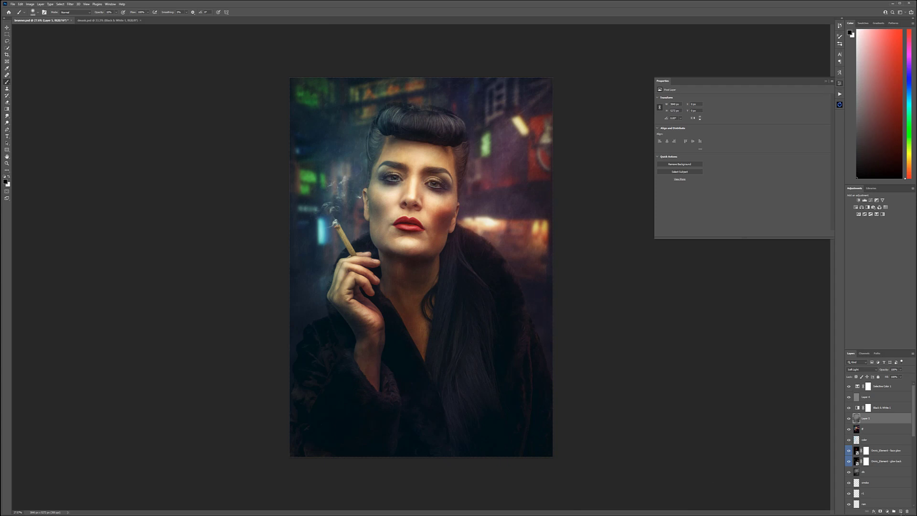
Step: Add a new layer above the Soft Light dodge-and-burn layer and name it fog
left_click(900, 512)
double_click(866, 419)
type("fod")
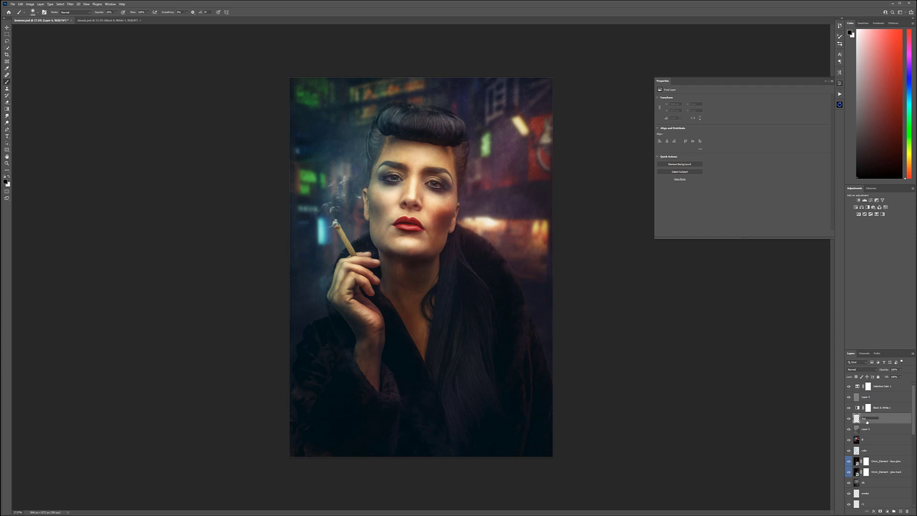
key("Return")
Step: Set the painting colour to white and choose a textured brush from the fog brush set
left_click(9, 176)
right_click(446, 222)
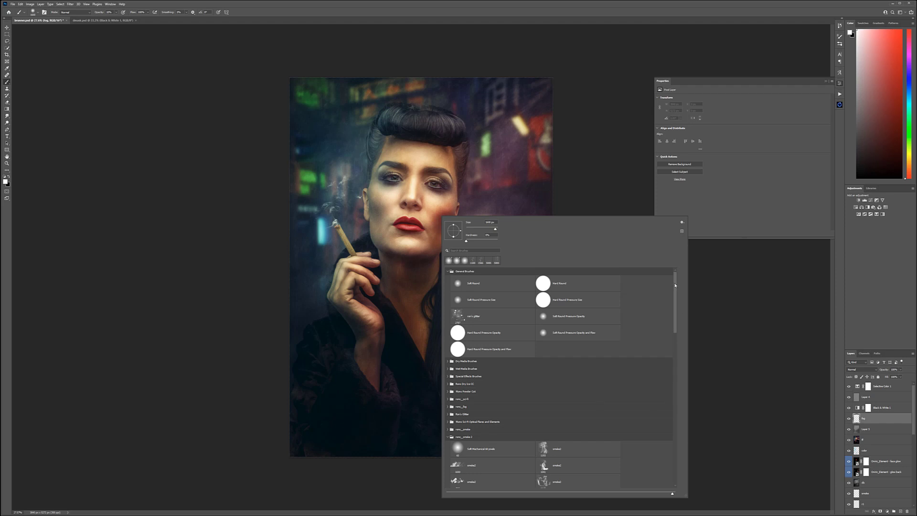
left_click_drag(674, 286, 674, 313)
left_click(447, 338)
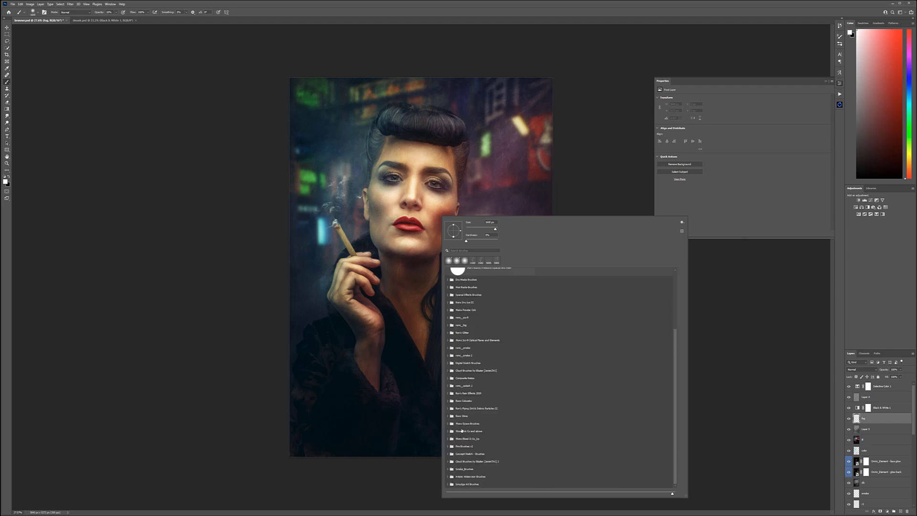
left_click(449, 325)
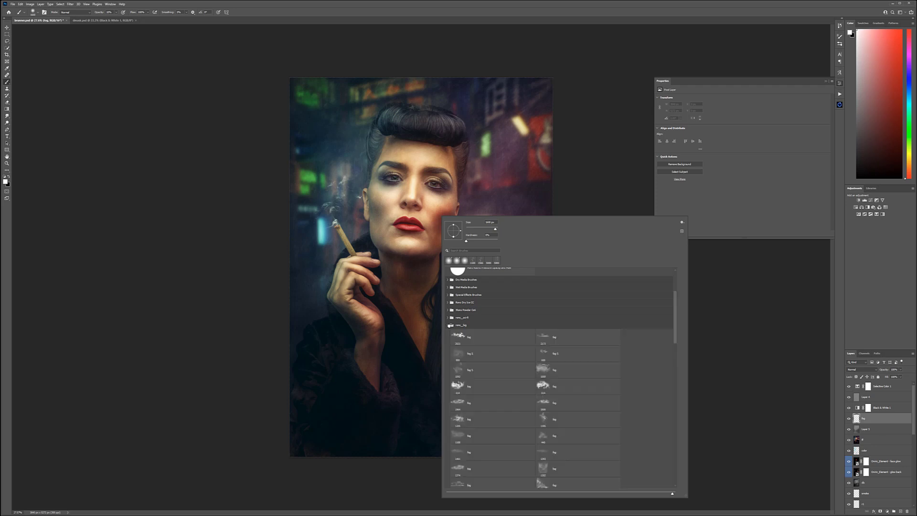
mouse_move(674, 306)
left_mouse_down()
mouse_move(674, 411)
mouse_move(674, 386)
left_mouse_up()
left_click(556, 331)
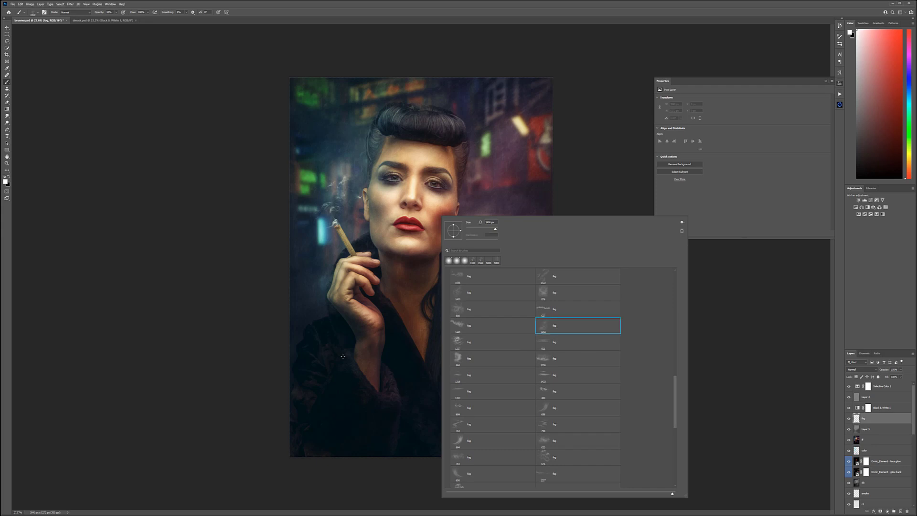
Step: Stamp white fog along the lower, side and upper edges of the image and strongly reduce the fog layer's opacity
left_click(455, 450)
key("ctrl+z")
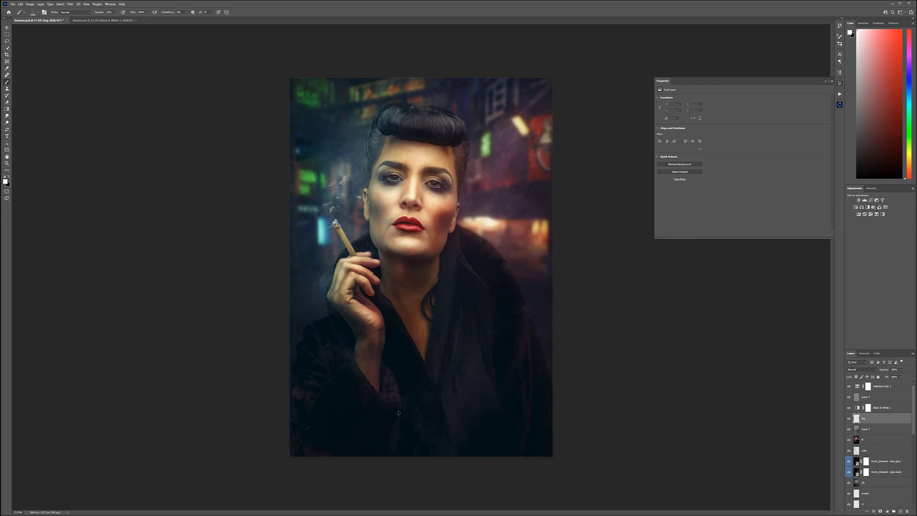
left_click(291, 435)
left_click(262, 349)
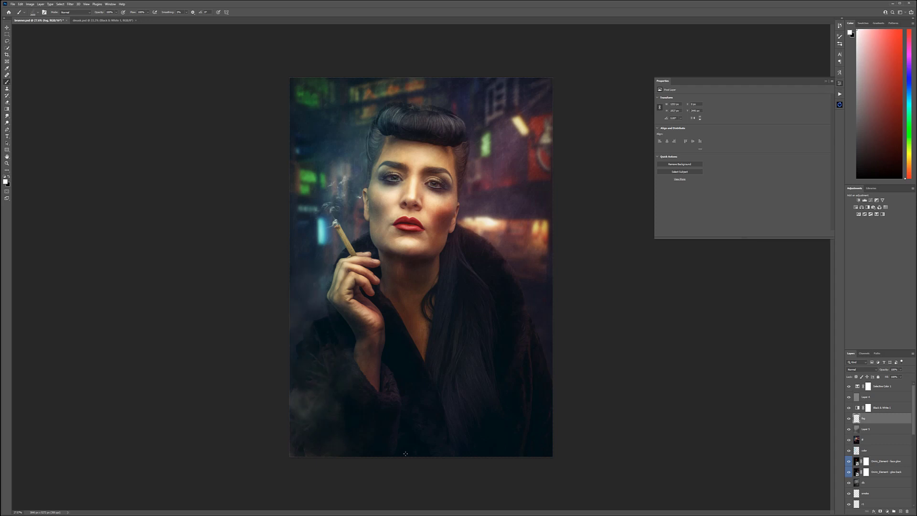
left_click(377, 468)
left_click(565, 401)
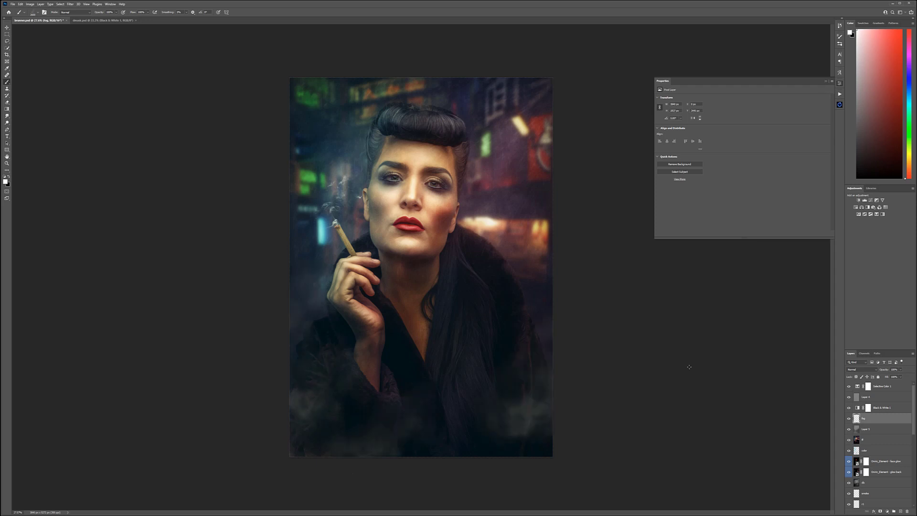
left_click(599, 450)
left_click(600, 353)
left_click(255, 258)
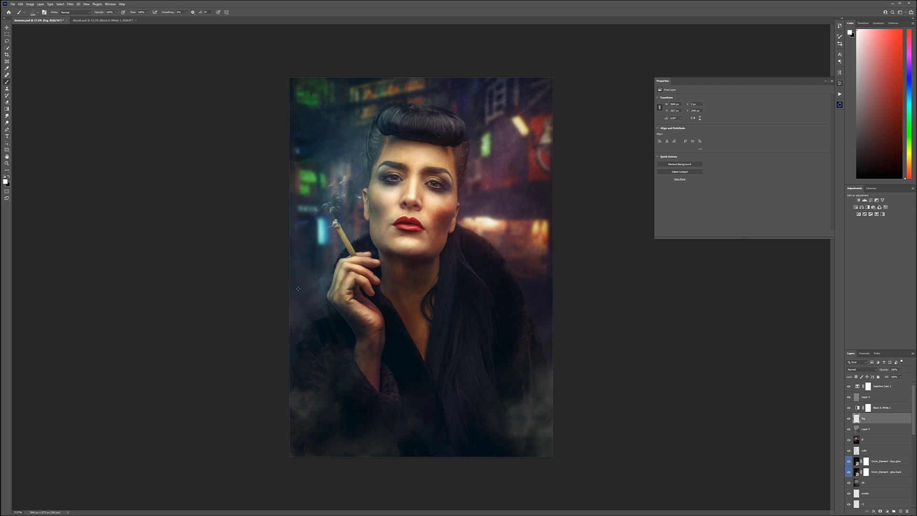
left_click(479, 208)
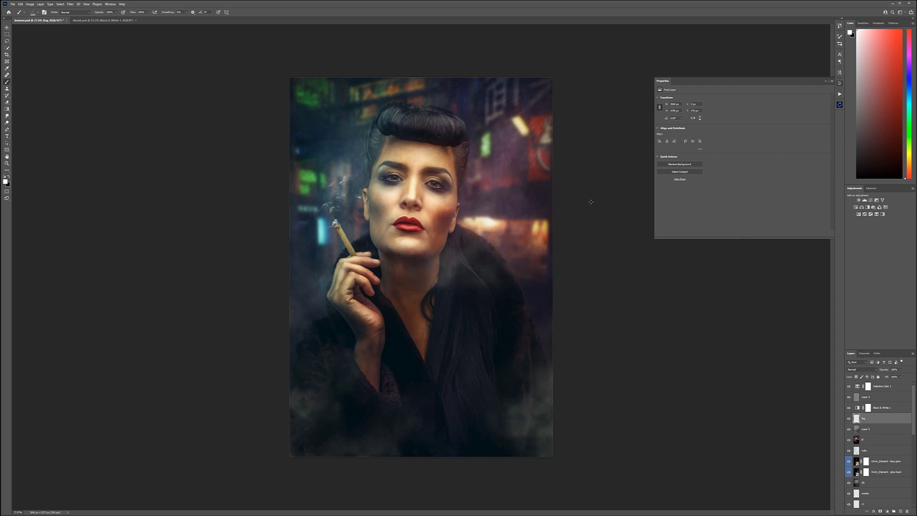
left_click(530, 93)
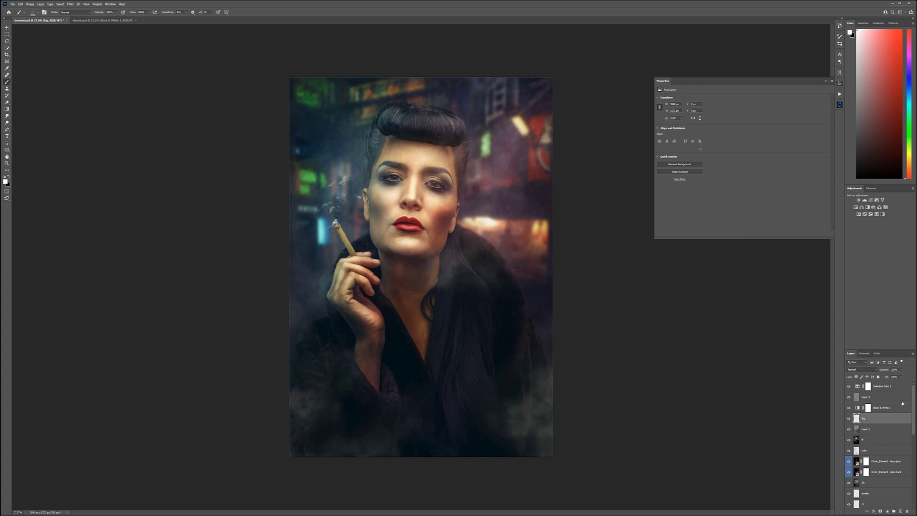
left_click(900, 370)
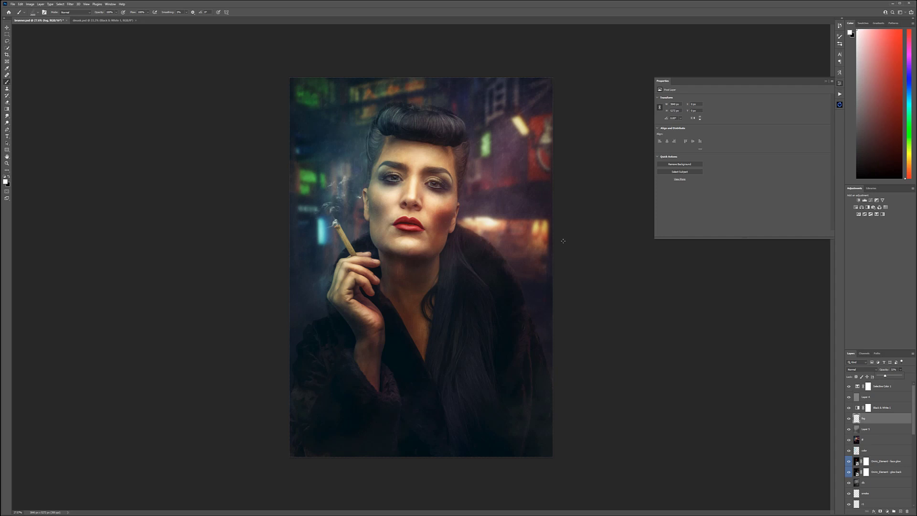
key("v")
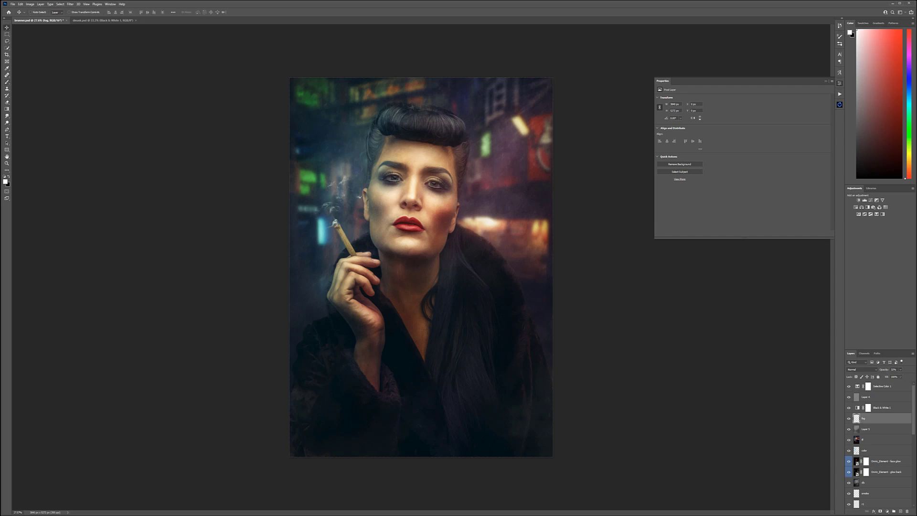
Step: Add a white horizontal text line above all layers with the photographer's name followed by "Photography"
left_click(7, 136)
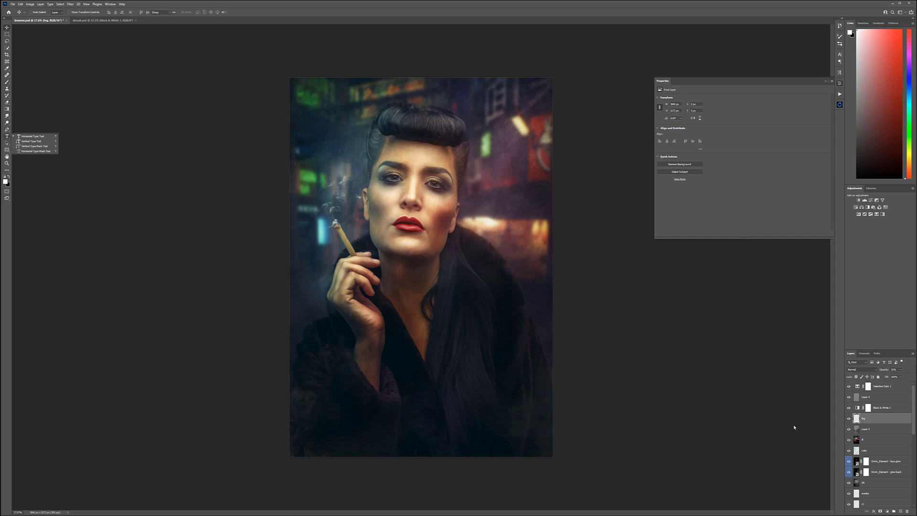
left_click(892, 386)
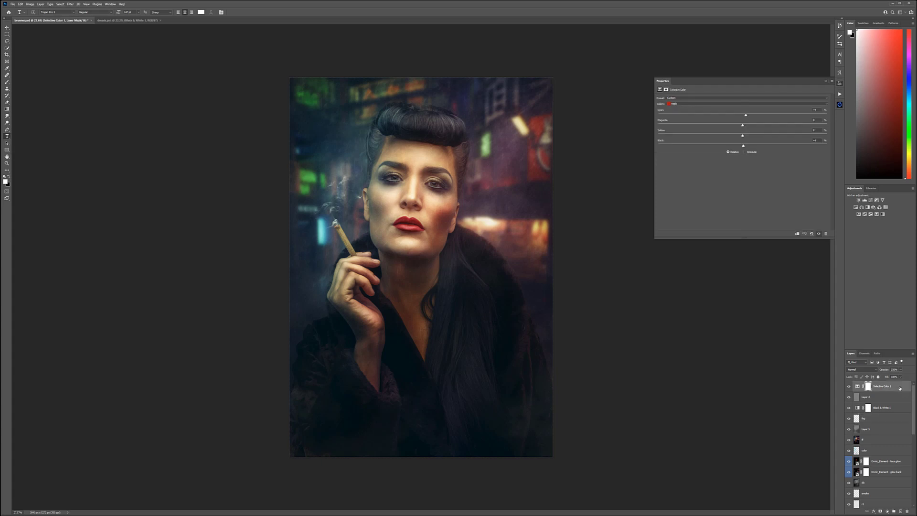
left_click(386, 436)
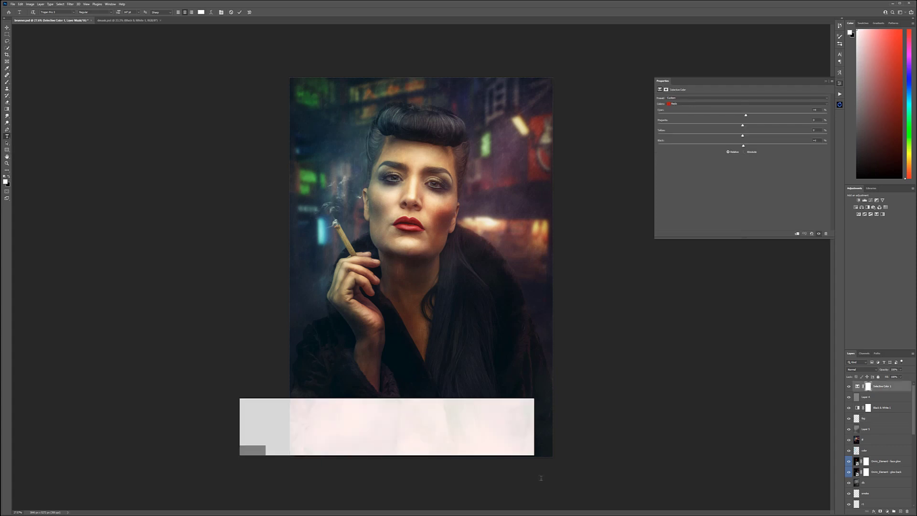
left_click(402, 430)
type("Vladimir Chop")
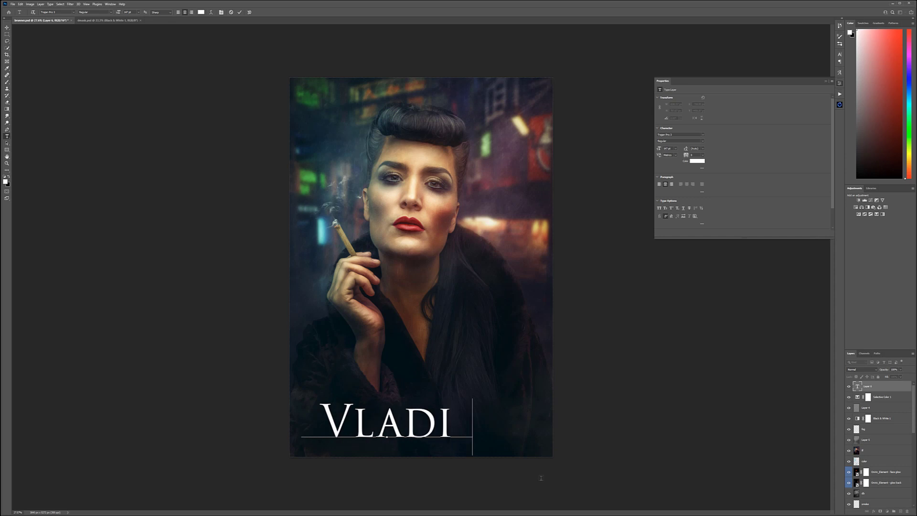
type("ine Photo")
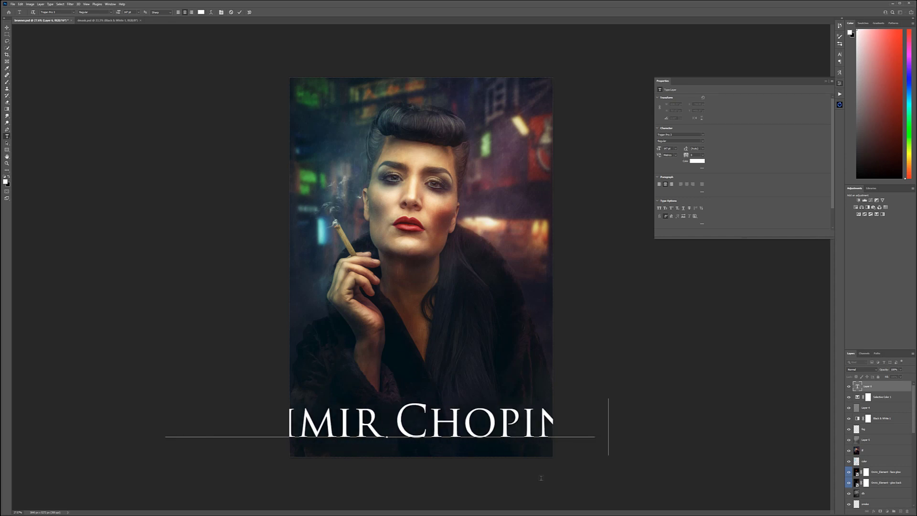
type("graphy")
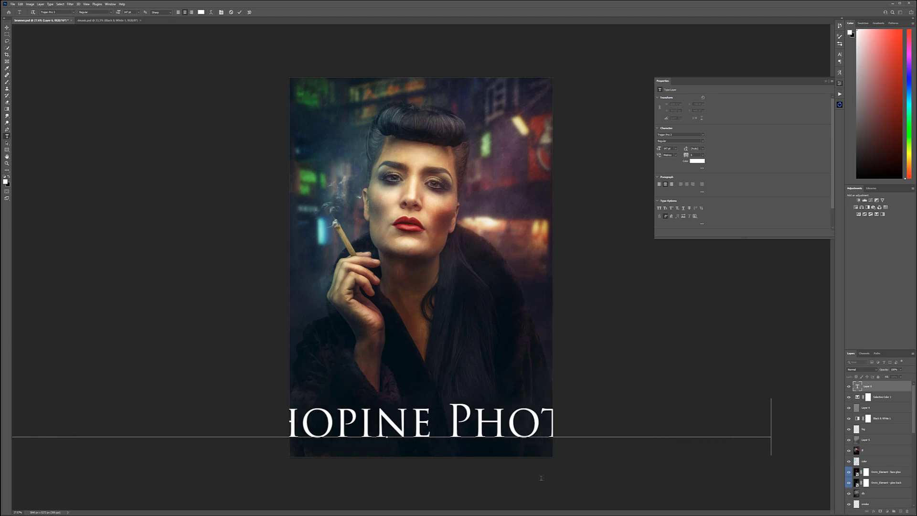
Step: Shrink the signature text to fit the image width and centre it near the image's lower edge
left_click(859, 386)
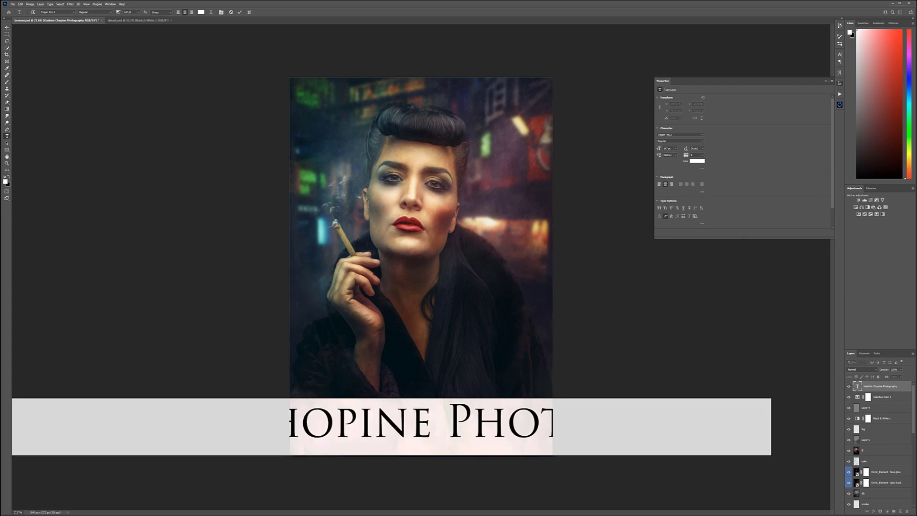
left_click_drag(118, 13, 93, 15)
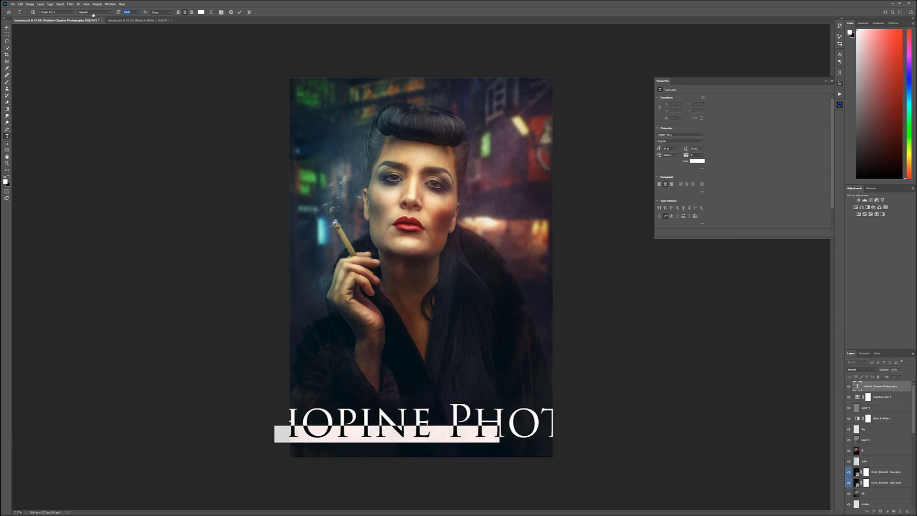
left_click(7, 27)
left_click_drag(465, 415, 448, 443)
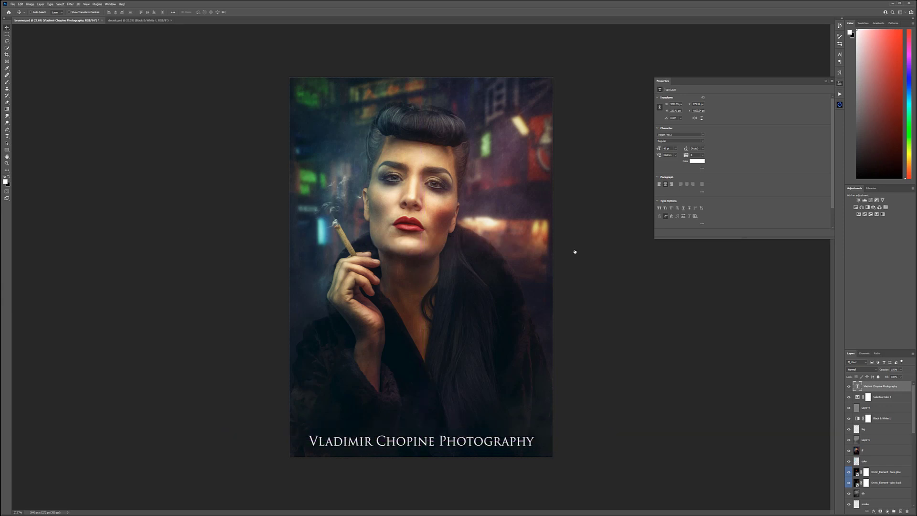
Step: Shrink the signature text's font size to a small line near the image's lower edge and lower its layer opacity to a few percent
double_click(858, 386)
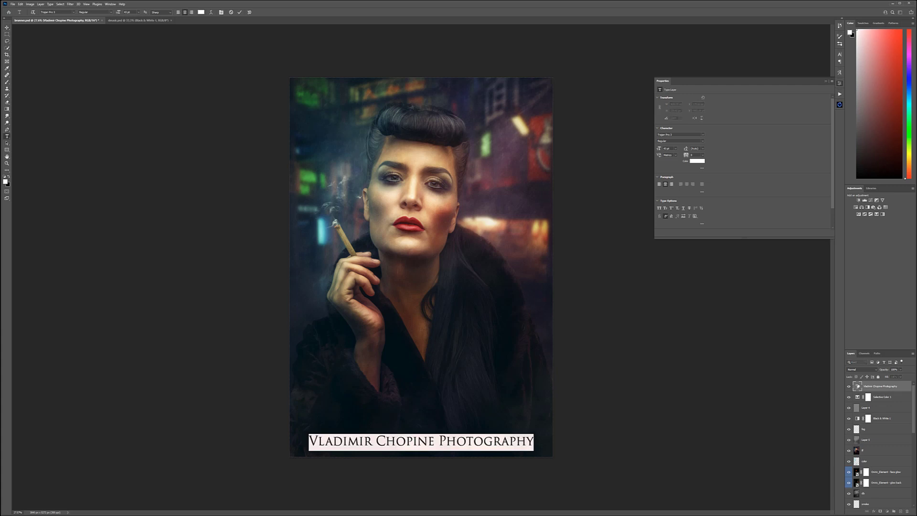
key("ctrl+h")
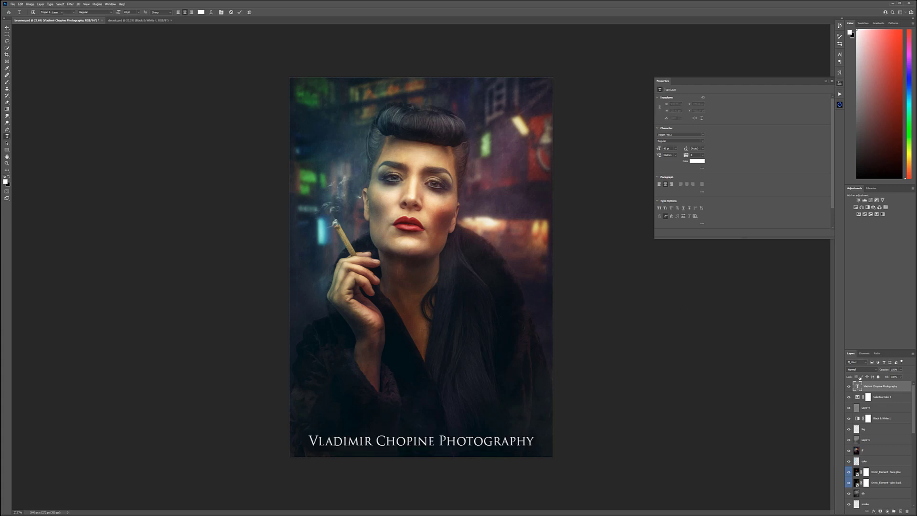
left_click(6, 27)
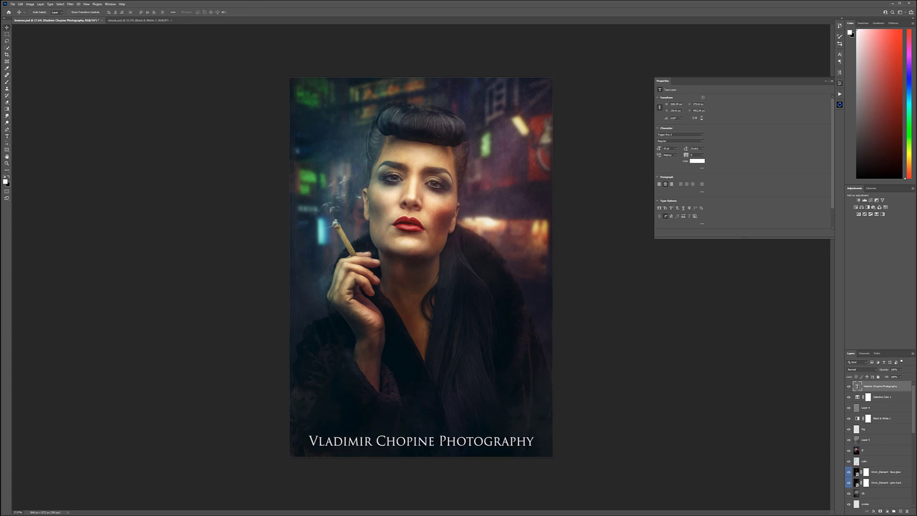
double_click(858, 387)
left_click_drag(119, 15, 113, 13)
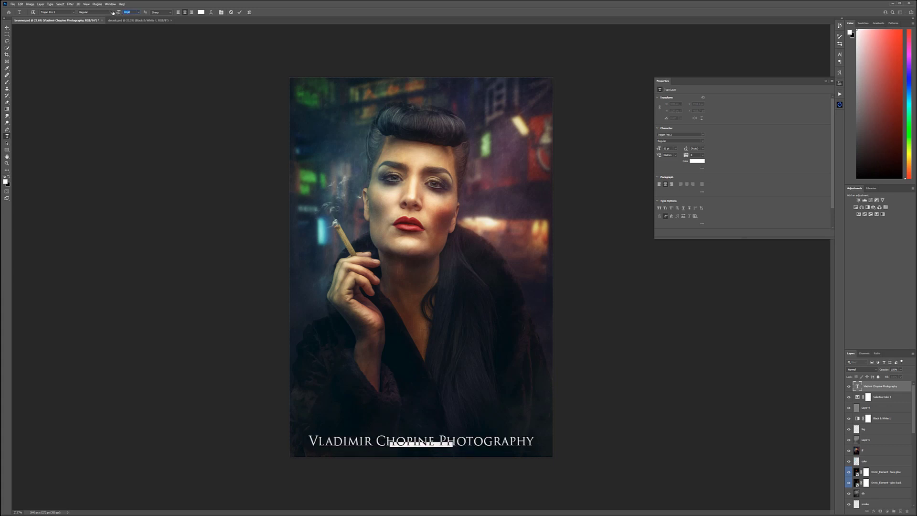
left_click(7, 27)
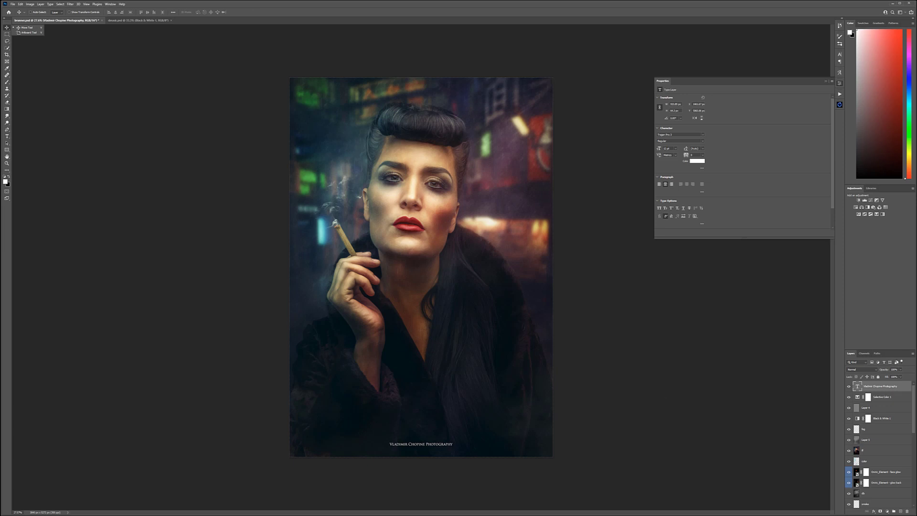
left_click(901, 370)
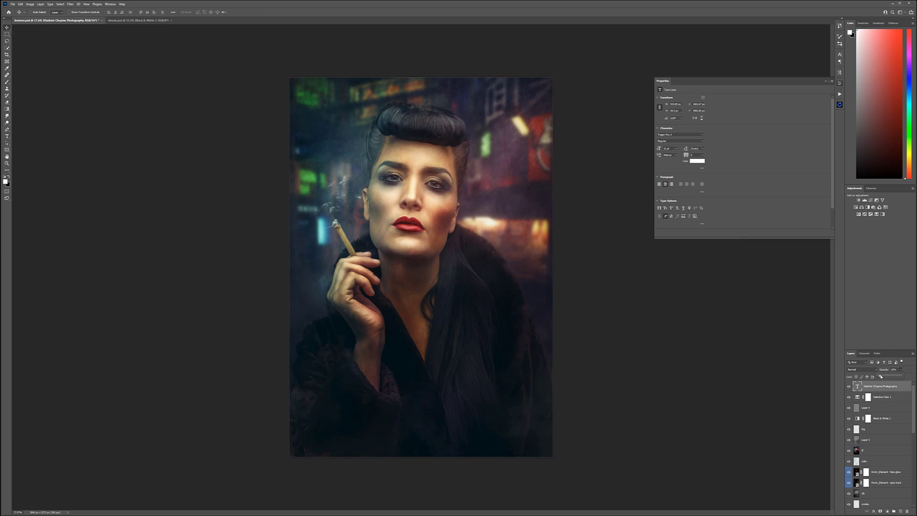
left_click_drag(881, 376, 878, 376)
Step: Group all layers above the original photo layer and name the group "retouching"
scroll(880, 441, "down", 10)
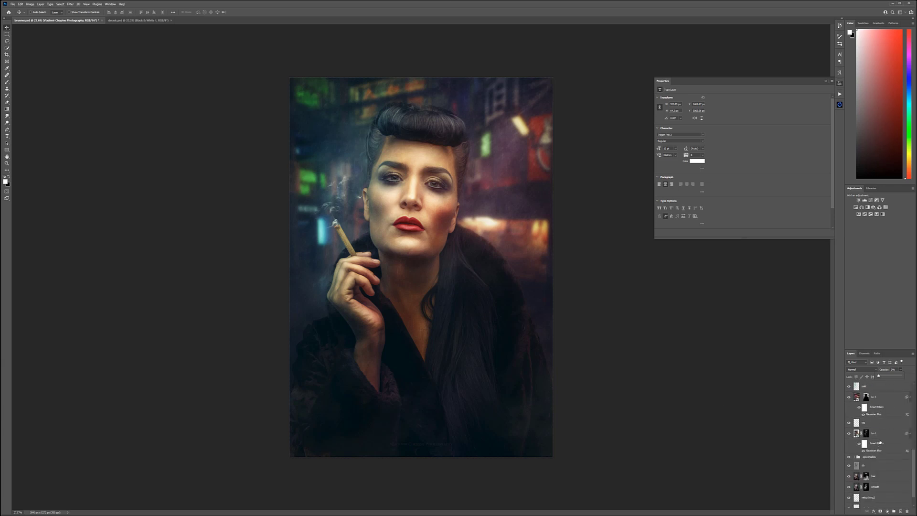
left_click(882, 491, "shift")
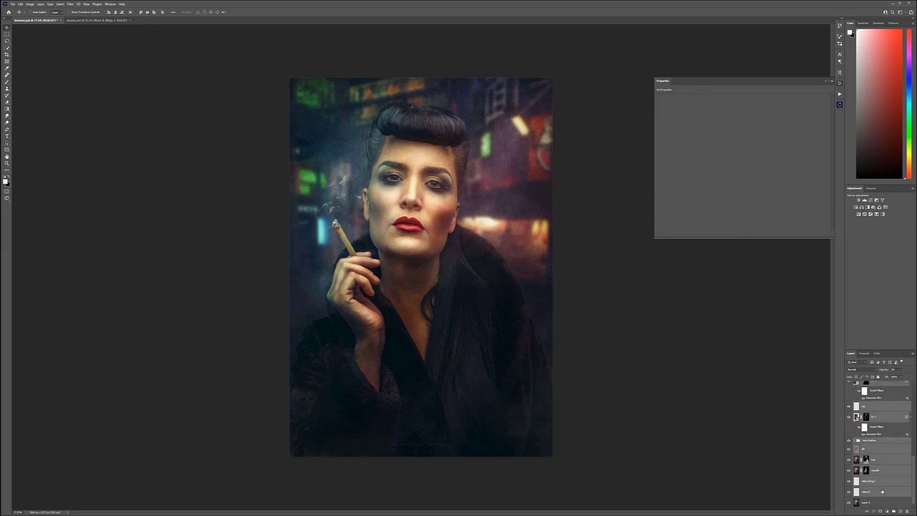
key("ctrl+g")
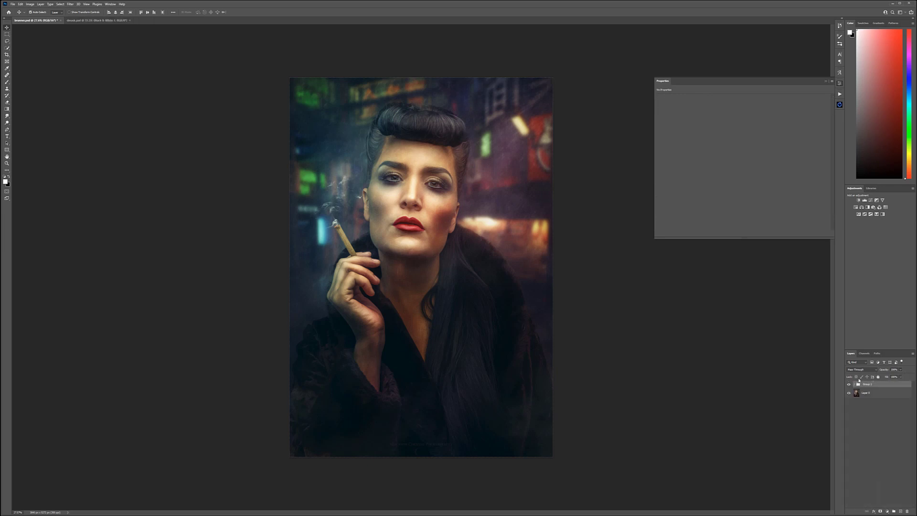
type("H")
type("etouching")
key("Return")
Step: Compare the original portrait with the finished composite by repeatedly hiding and showing the retouching group, leaving it shown
left_click(848, 384)
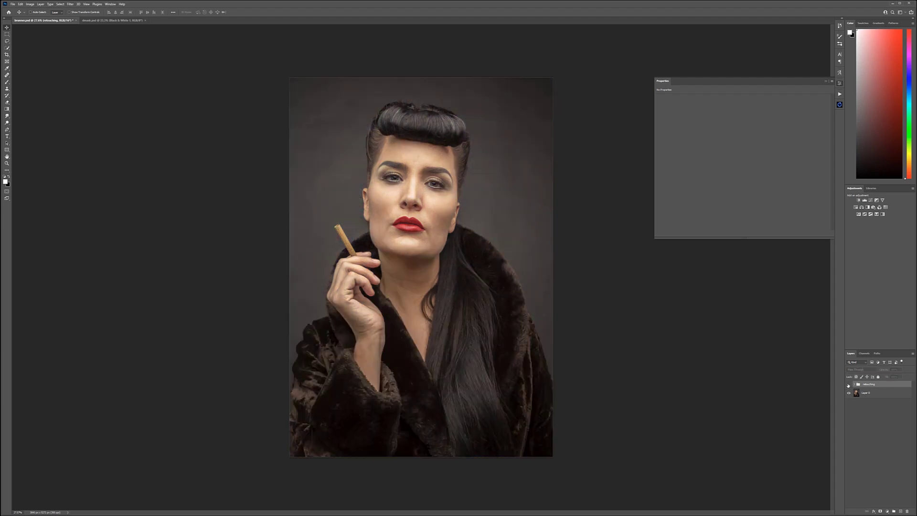
left_click(849, 384)
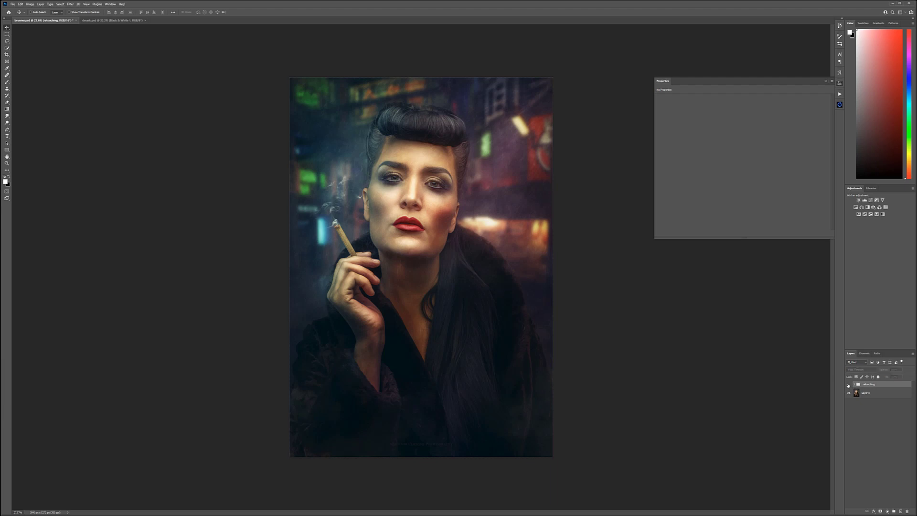
left_click(848, 384)
left_click(848, 384)
left_click(849, 384)
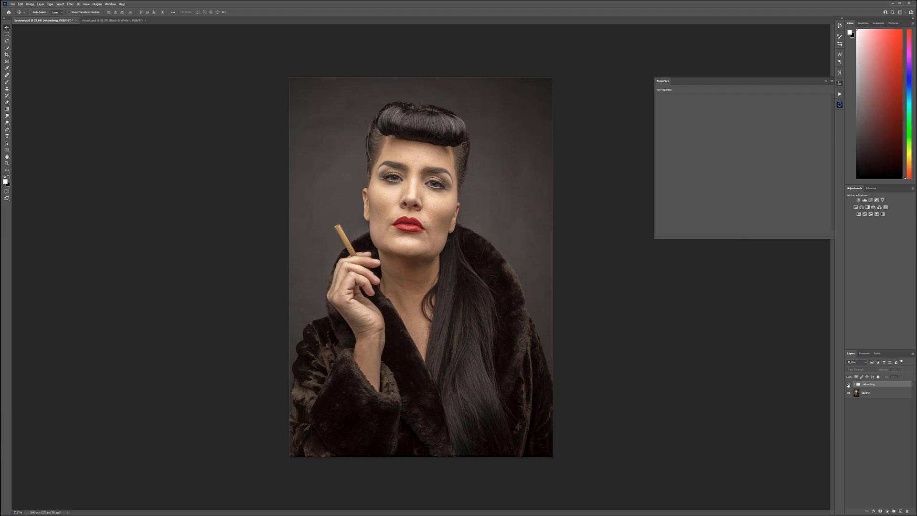
left_click(848, 384)
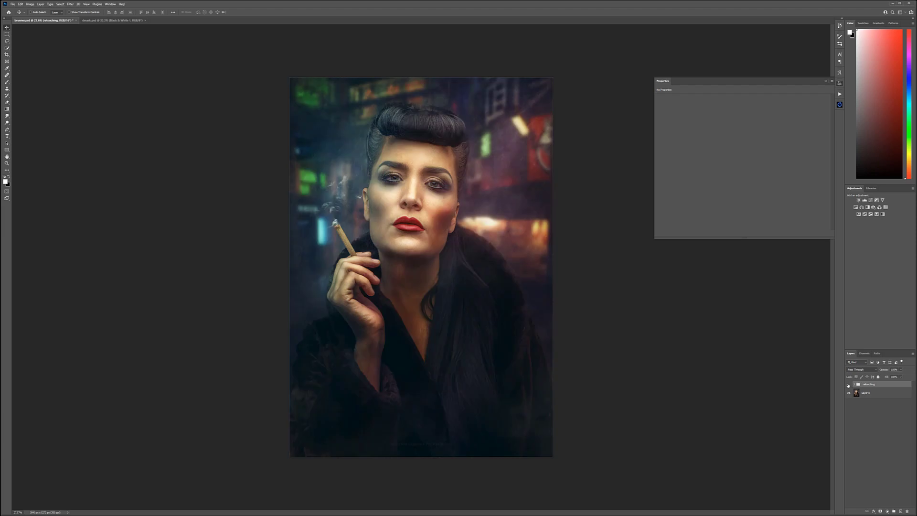
left_click(848, 385)
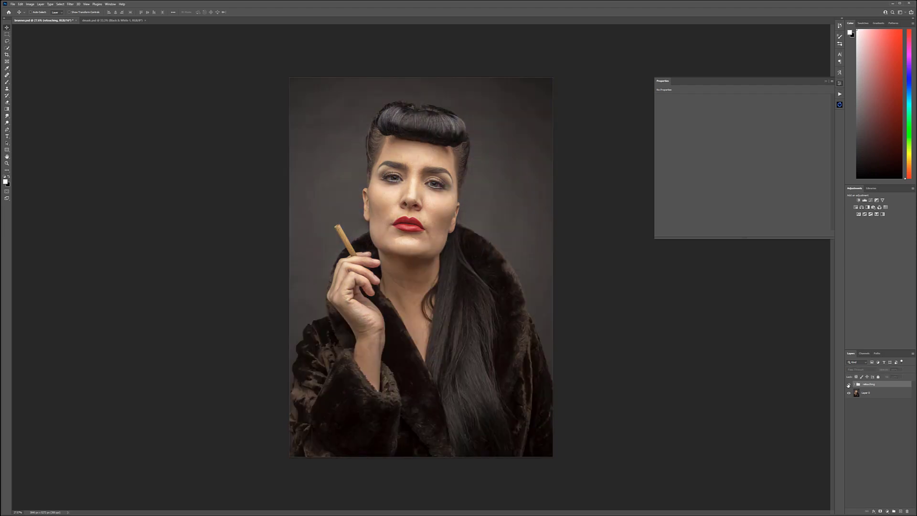
left_click(848, 384)
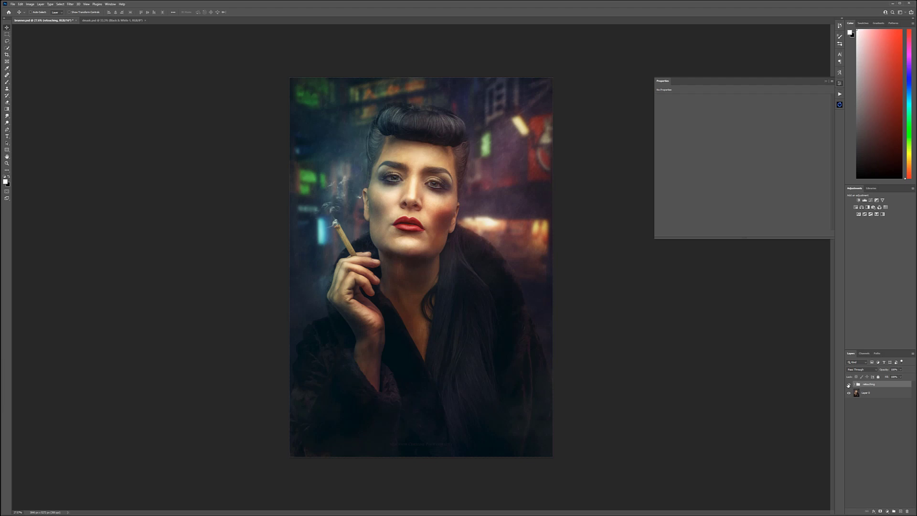
left_click(849, 384)
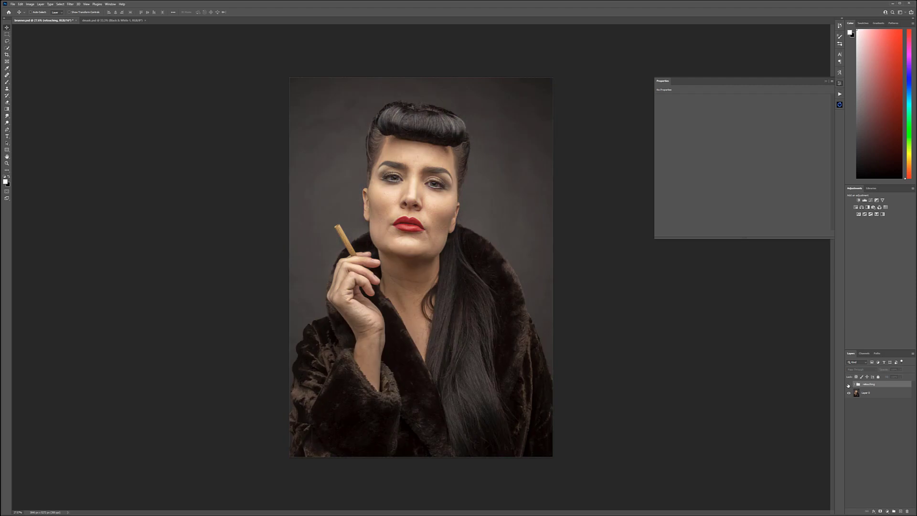
left_click(849, 384)
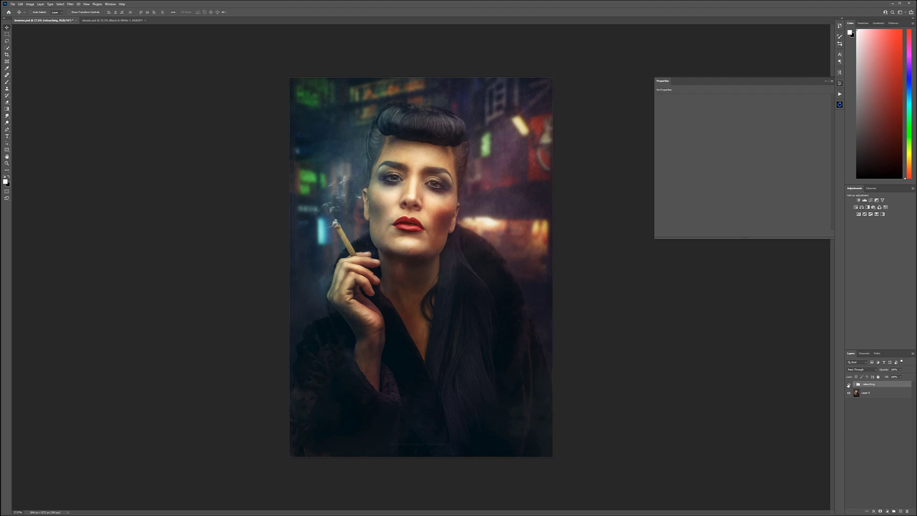
left_click(849, 384)
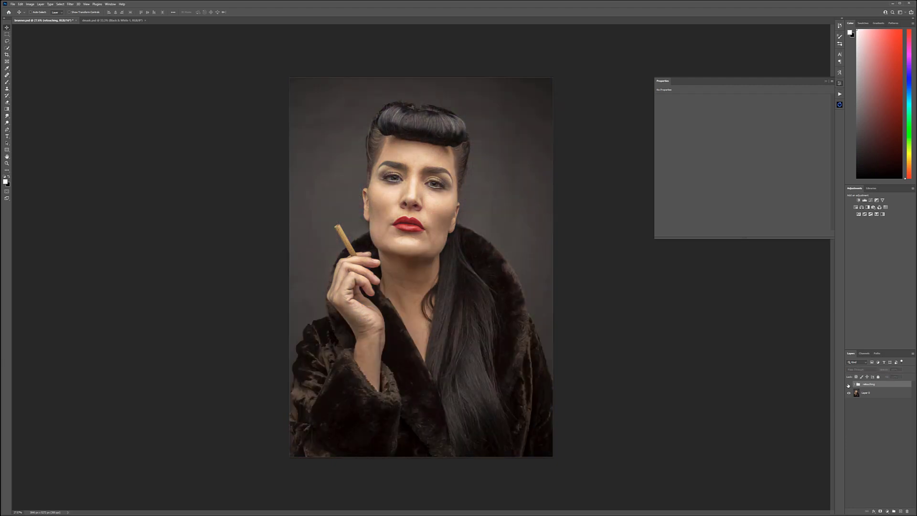
left_click(849, 385)
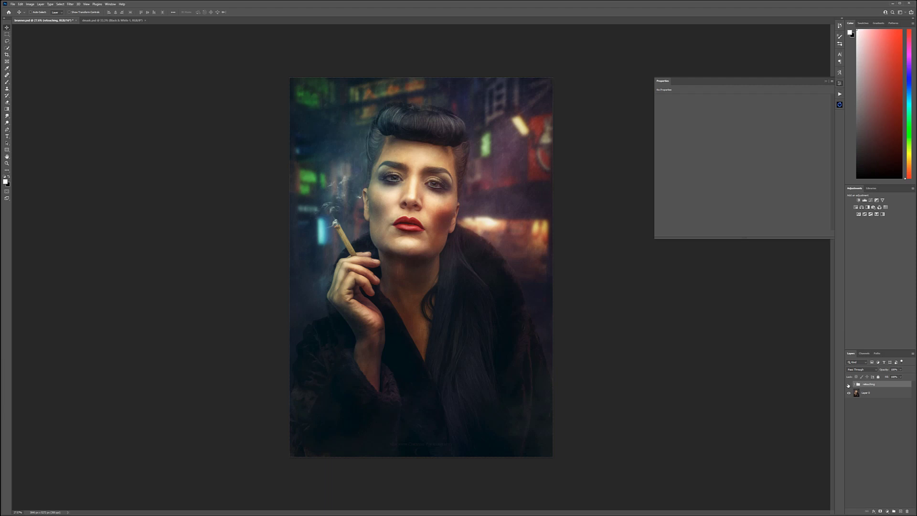
left_click(849, 385)
left_click(848, 384)
left_click(848, 384)
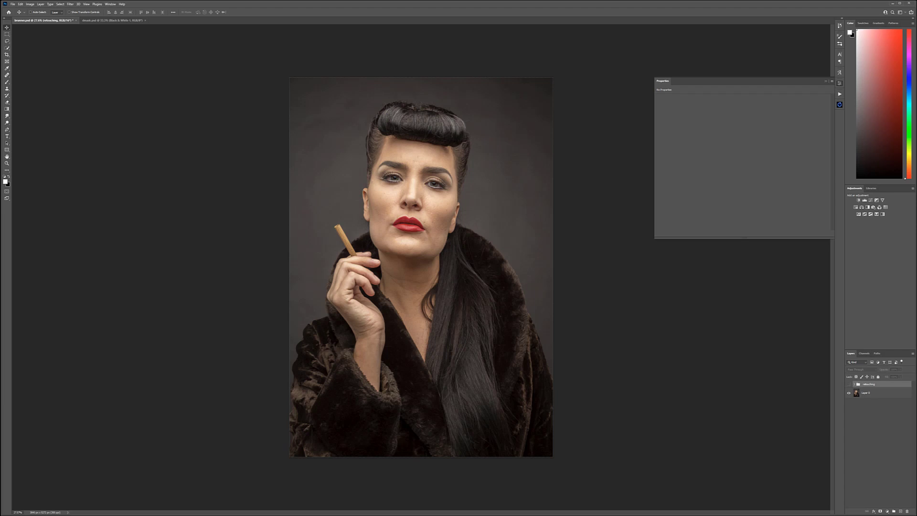
left_click(847, 384)
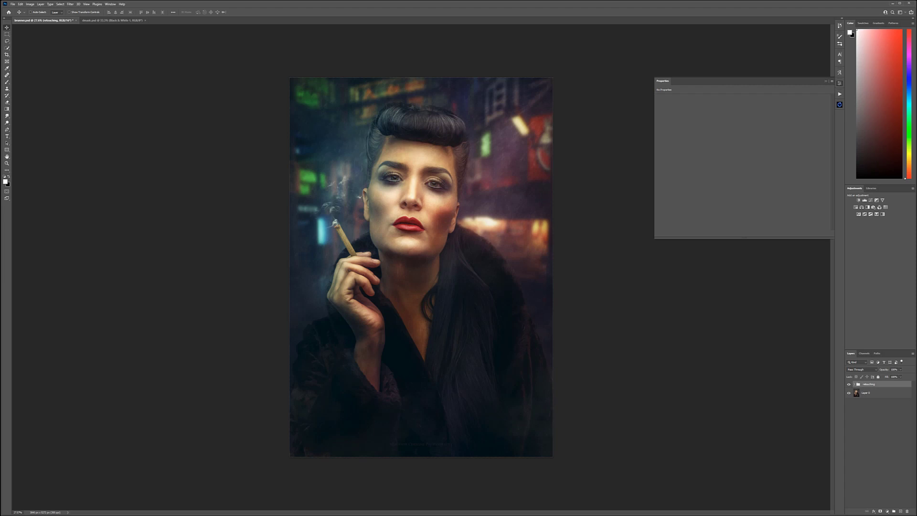